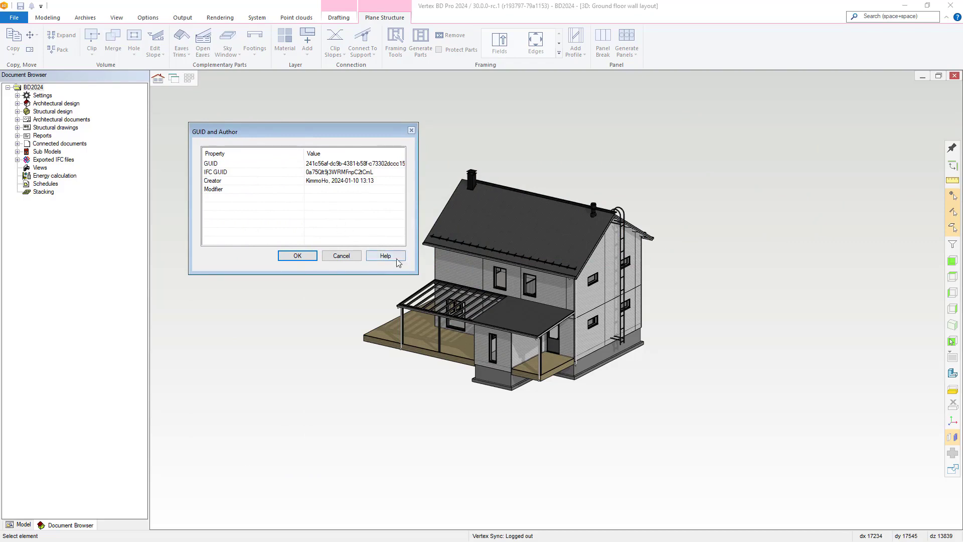
Widen the GUID and Author dialog and its Value column to show the full GUID.
{"action": "left_click_drag", "start_coordinate": [416, 273], "coordinate": [563, 276]}
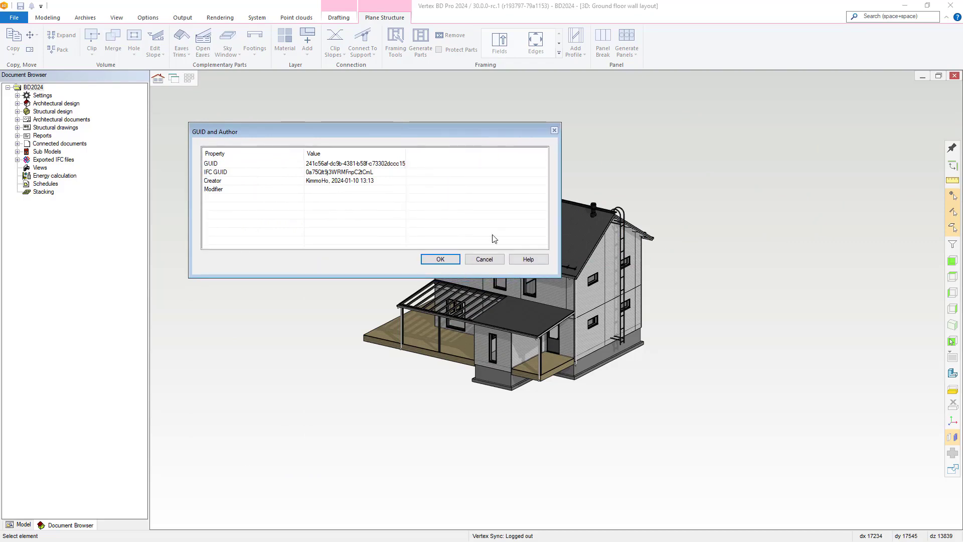
{"action": "left_click_drag", "start_coordinate": [406, 152], "coordinate": [418, 102]}
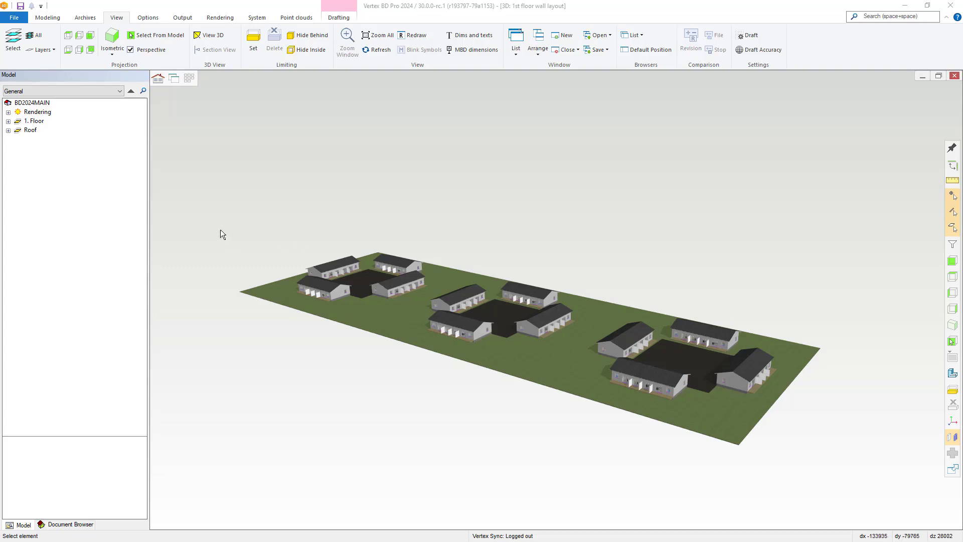
Examine the list of sub models under 1. Floor in the model tree, and collapse the list again.
{"action": "left_click", "coordinate": [8, 122]}
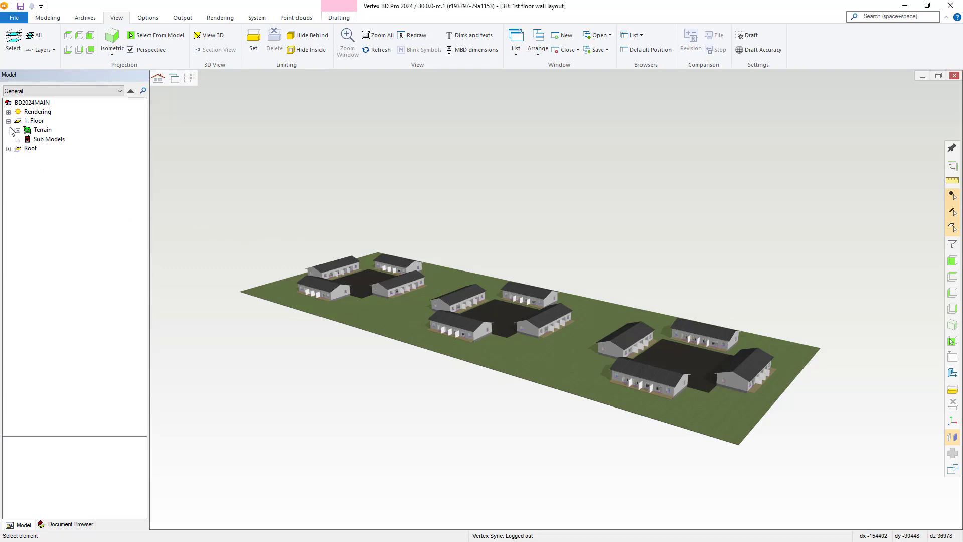
{"action": "left_click", "coordinate": [18, 139]}
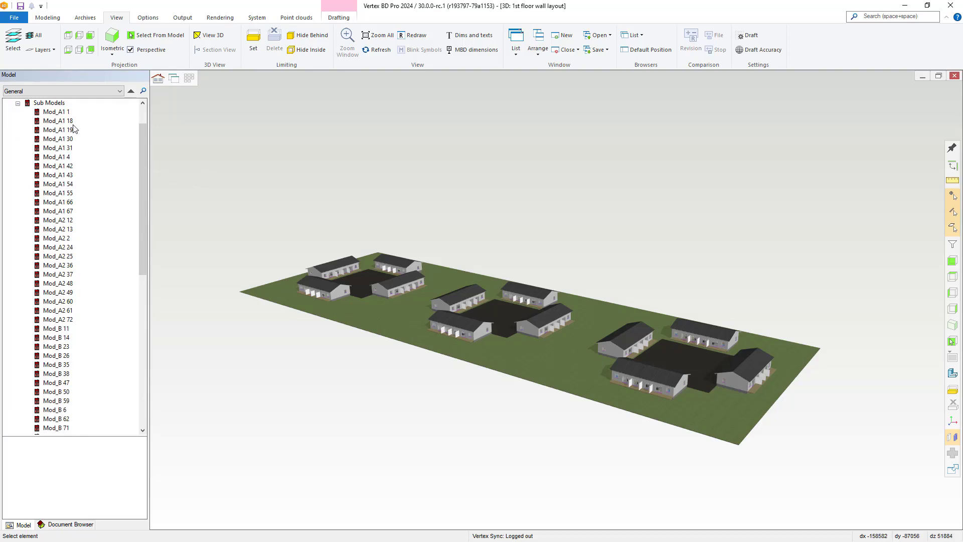
{"action": "left_click", "coordinate": [18, 103]}
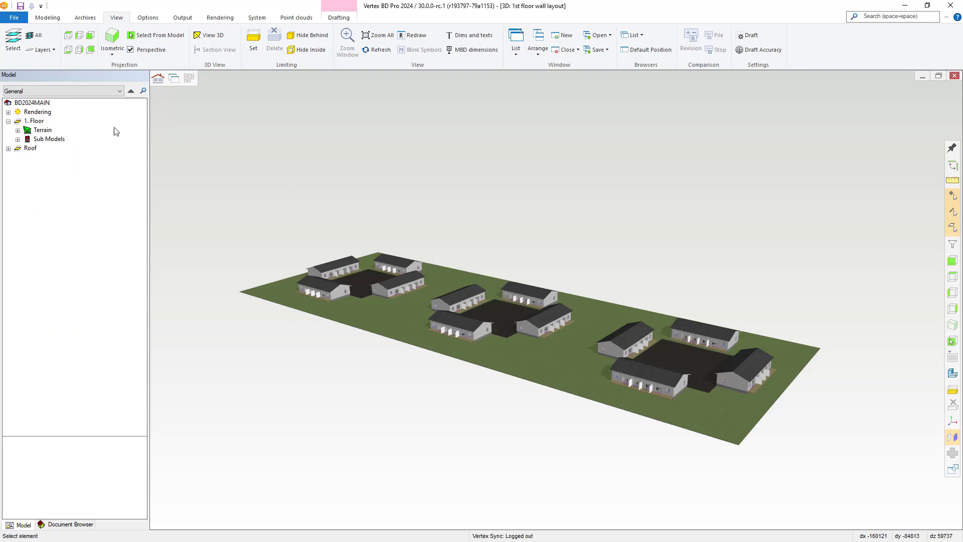
Start an IFC export of the building, with sub models exported as separate models.
{"action": "left_click", "coordinate": [14, 17]}
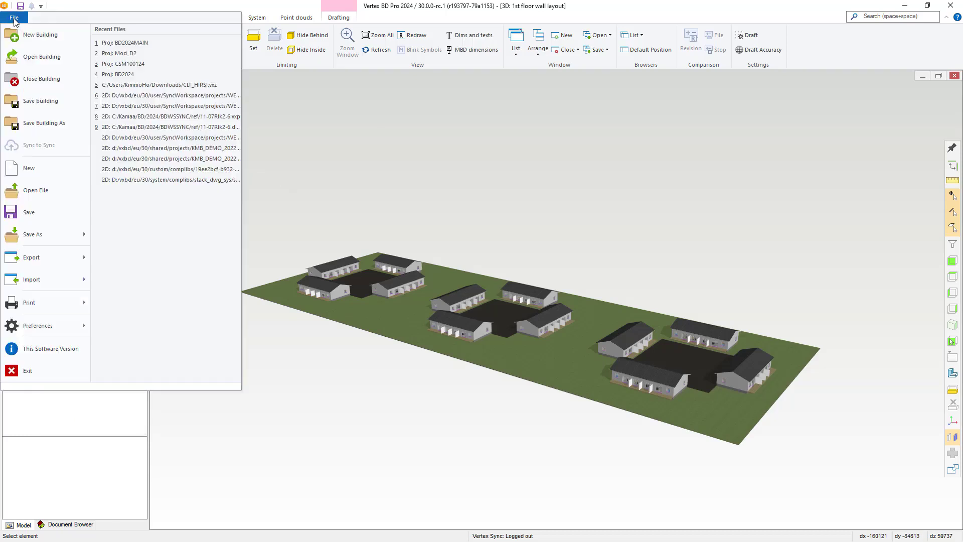
{"action": "mouse_move", "coordinate": [45, 257]}
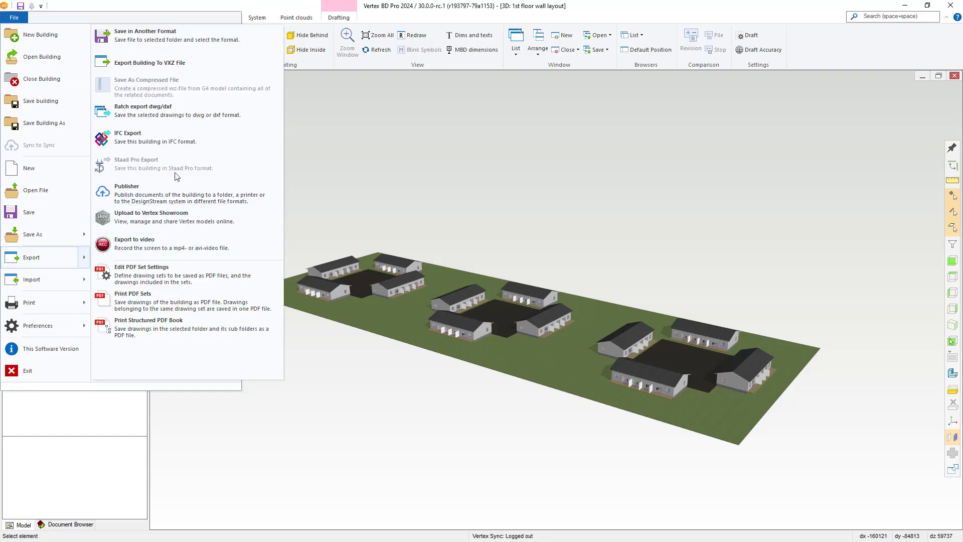
{"action": "left_click", "coordinate": [160, 143]}
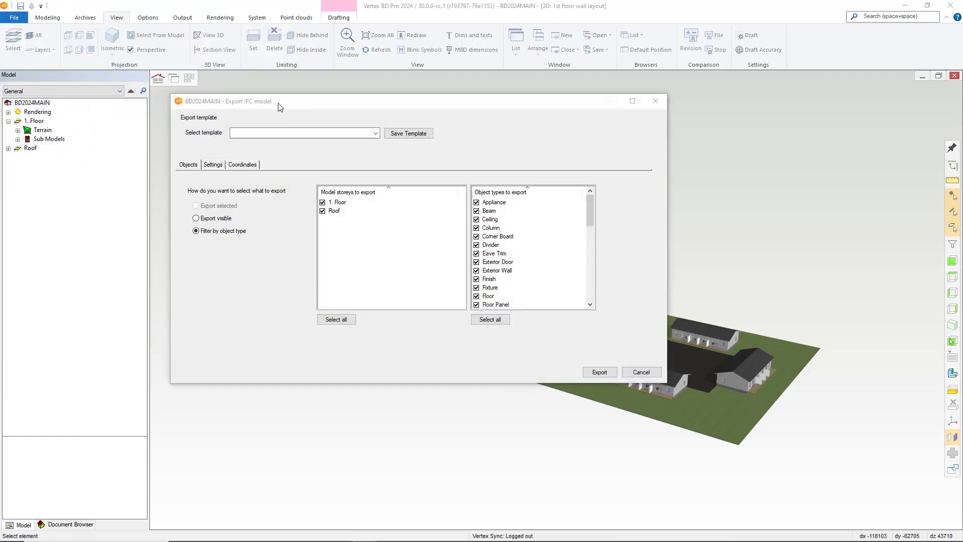
{"action": "left_click", "coordinate": [219, 165]}
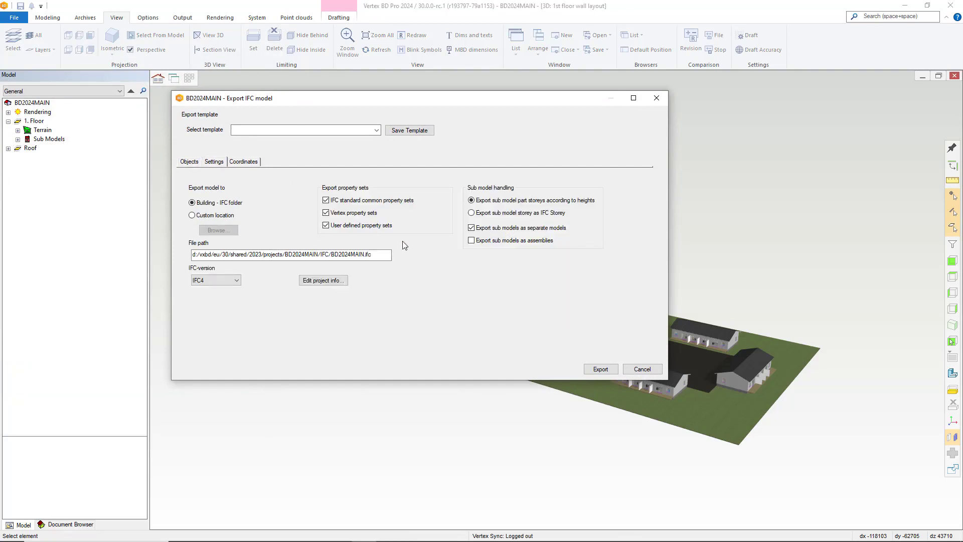
{"action": "left_click", "coordinate": [472, 228]}
Exclude the Terrain object type from the IFC export.
{"action": "left_click", "coordinate": [190, 161]}
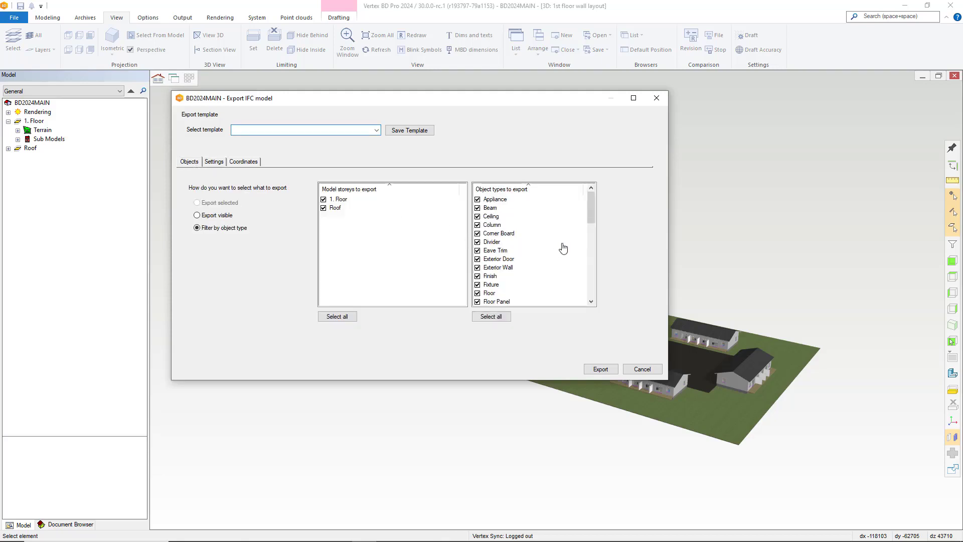
{"action": "left_click_drag", "start_coordinate": [592, 206], "coordinate": [589, 281]}
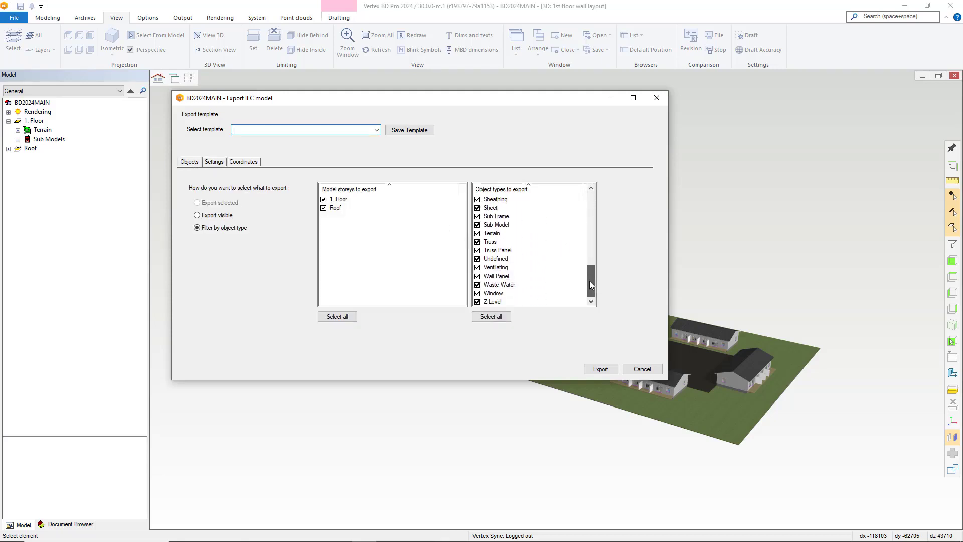
{"action": "left_click", "coordinate": [477, 233]}
{"action": "left_click_drag", "start_coordinate": [593, 281], "coordinate": [596, 203]}
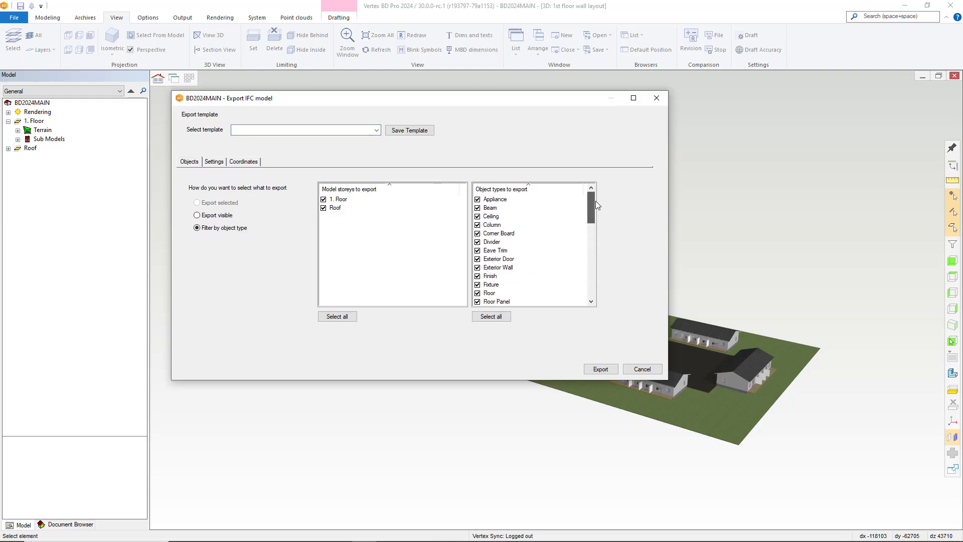
Check the export settings and export the building to BD2024MAIN.ifc in the building's IFC folder.
{"action": "left_click", "coordinate": [215, 161]}
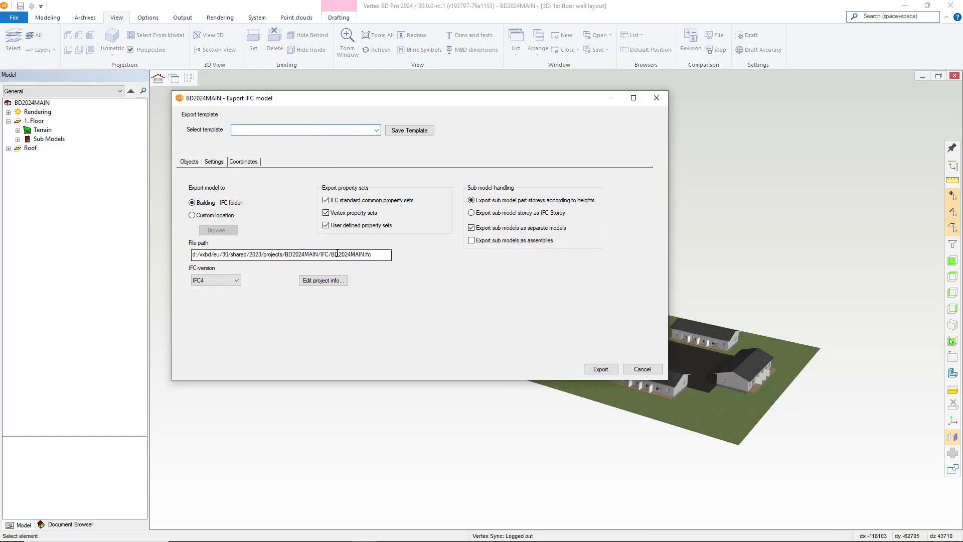
{"action": "left_click", "coordinate": [195, 162]}
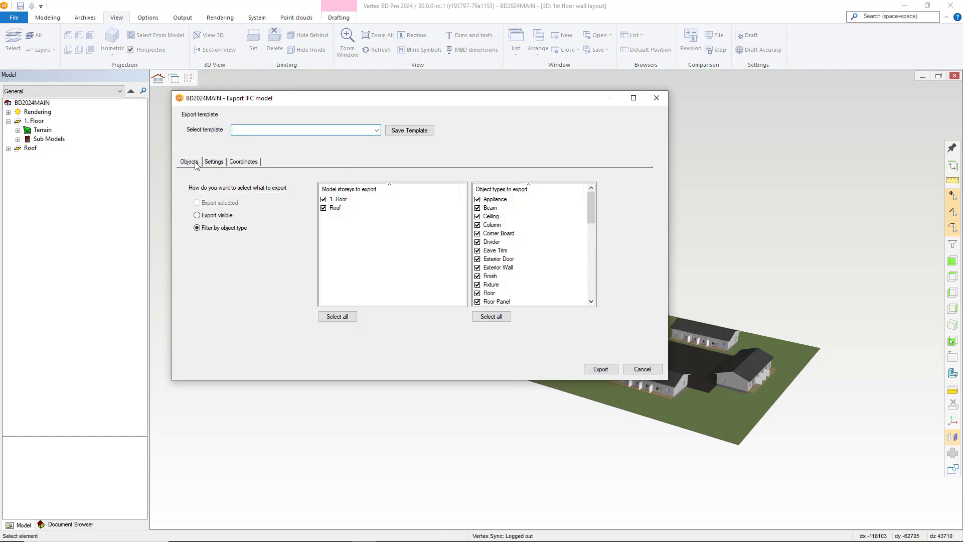
{"action": "left_click", "coordinate": [602, 369]}
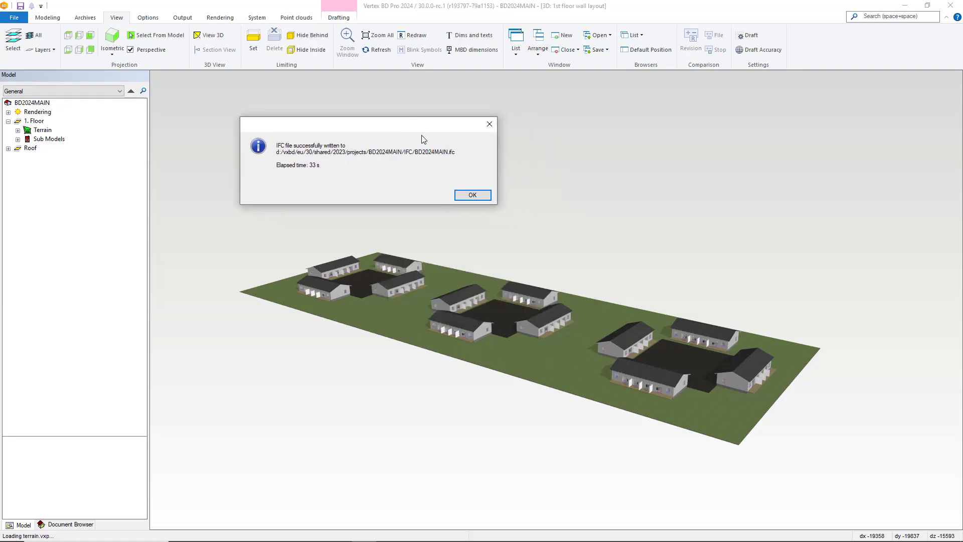
{"action": "left_click", "coordinate": [472, 196]}
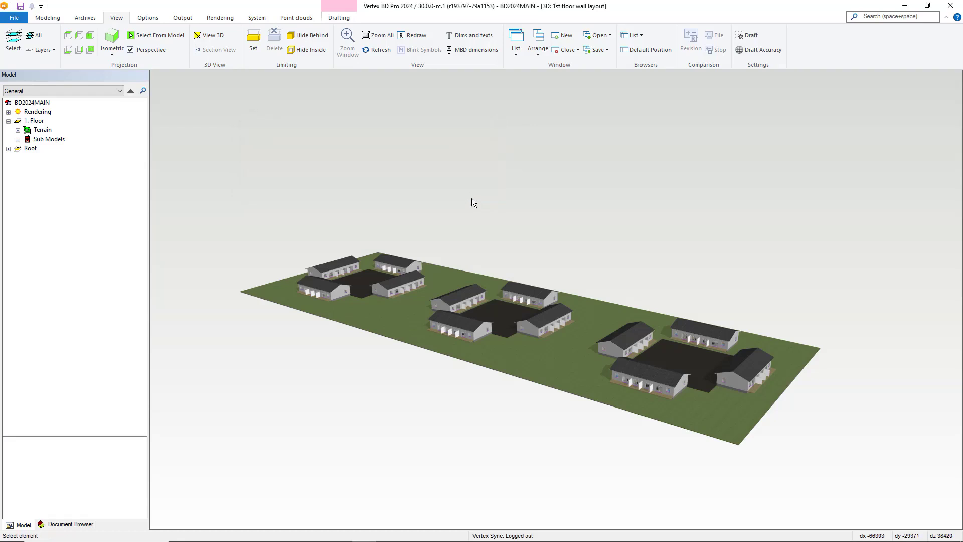
List the building's exported IFC files in the Document Browser.
{"action": "left_click", "coordinate": [66, 525]}
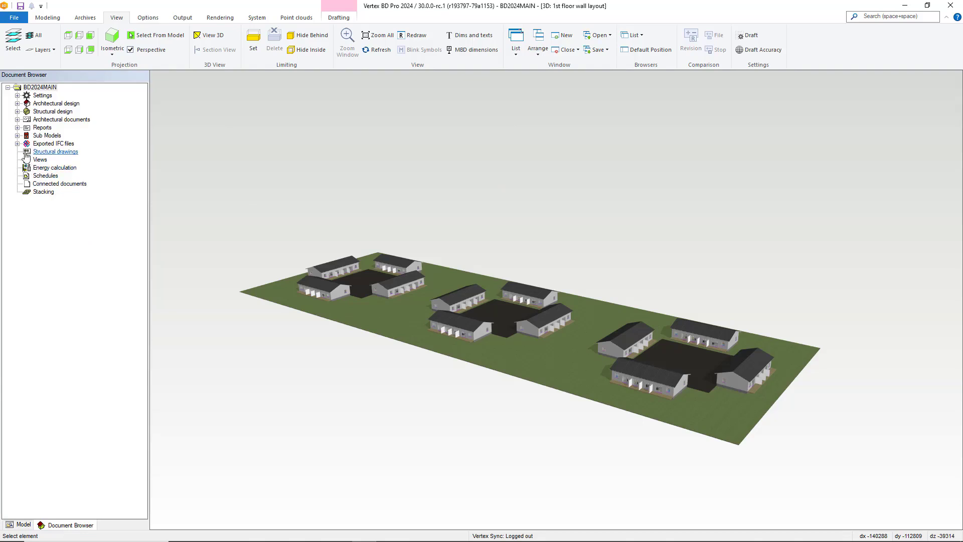
{"action": "left_click", "coordinate": [17, 144]}
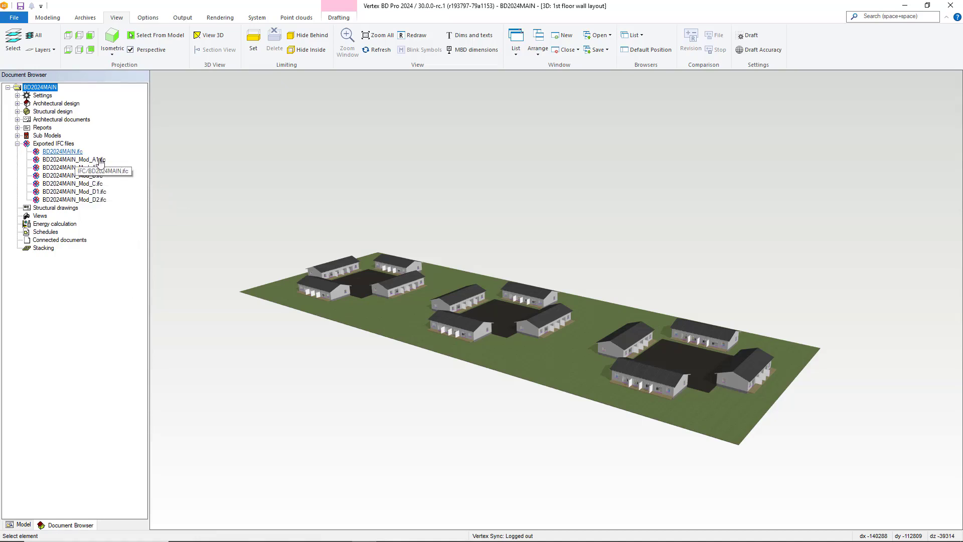
{"action": "left_click", "coordinate": [601, 335]}
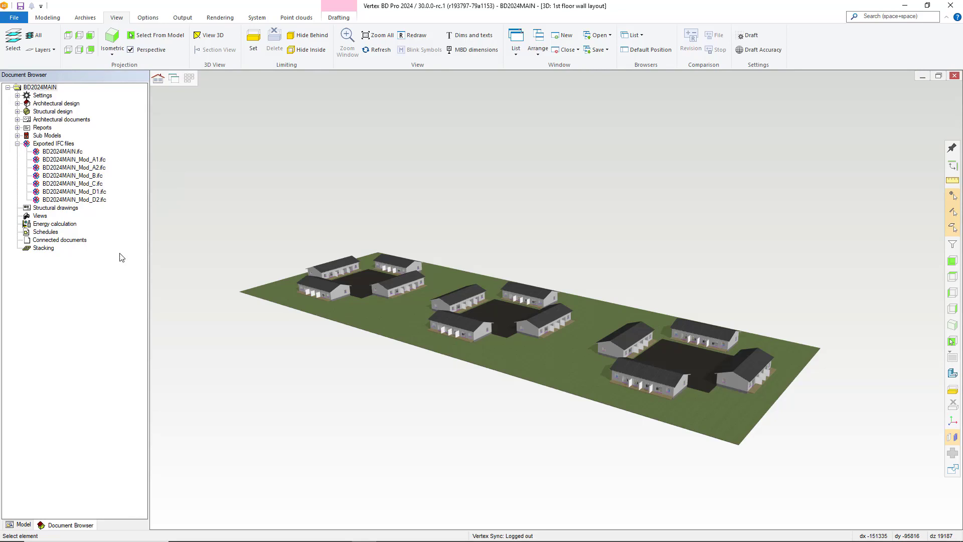
Open the exported BD2024MAIN.ifc in Solibri Anywhere and inspect the buildings in 3D.
{"action": "right_click", "coordinate": [76, 152]}
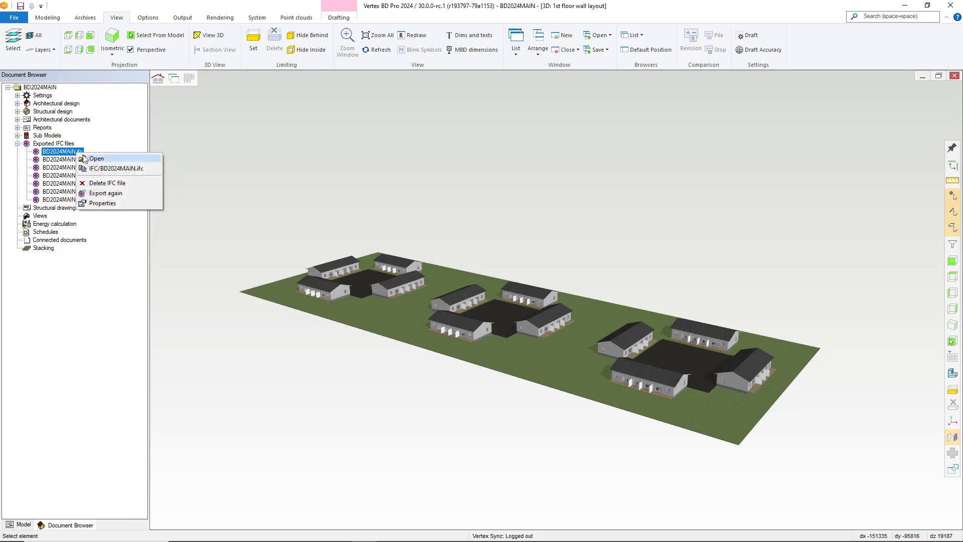
{"action": "left_click", "coordinate": [93, 159]}
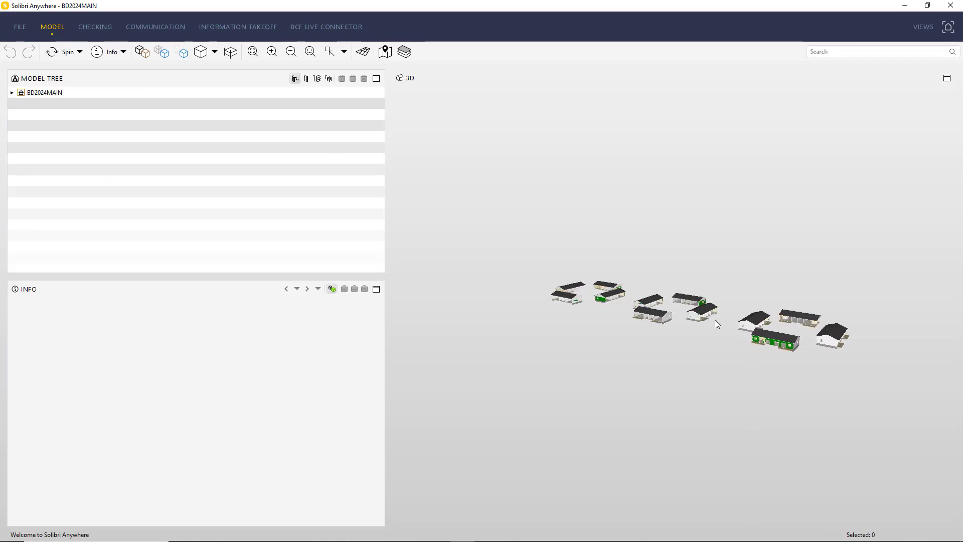
{"action": "mouse_move", "coordinate": [708, 316]}
{"action": "left_mouse_down"}
{"action": "mouse_move", "coordinate": [725, 332]}
{"action": "mouse_move", "coordinate": [743, 329]}
{"action": "mouse_move", "coordinate": [719, 332]}
{"action": "left_mouse_up"}
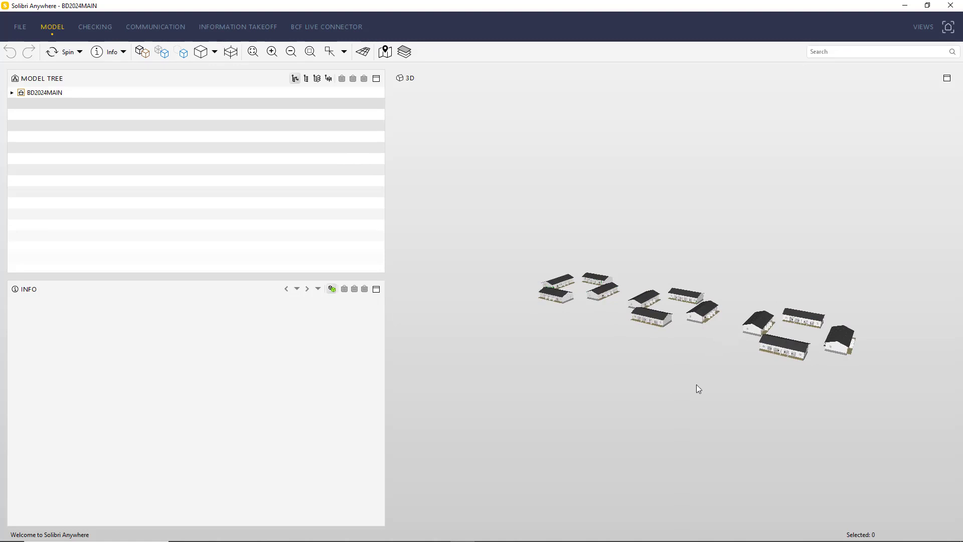
Return to Vertex BD and open the exported BD2024MAIN_Mod_C.ifc in Solibri Anywhere to inspect the module.
{"action": "key", "text": "alt+Tab"}
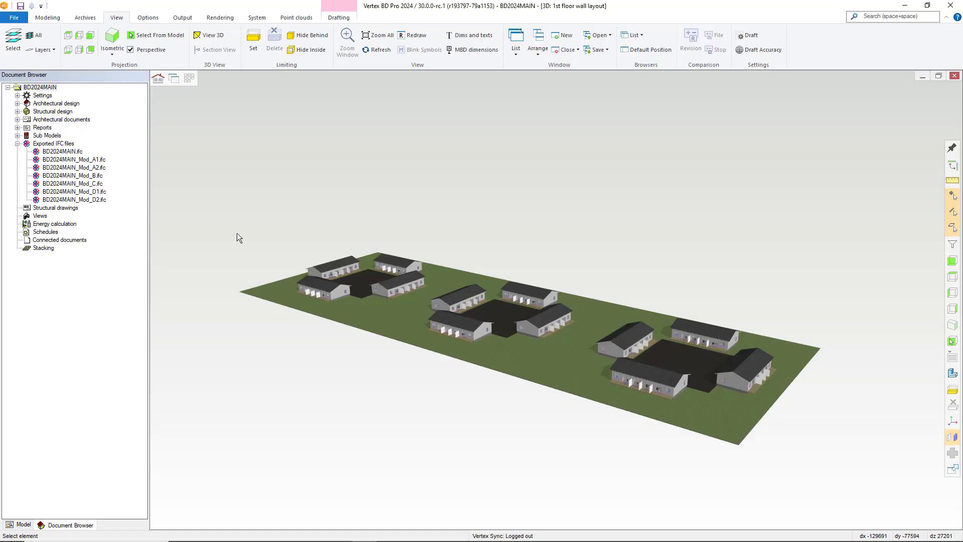
{"action": "right_click", "coordinate": [95, 189]}
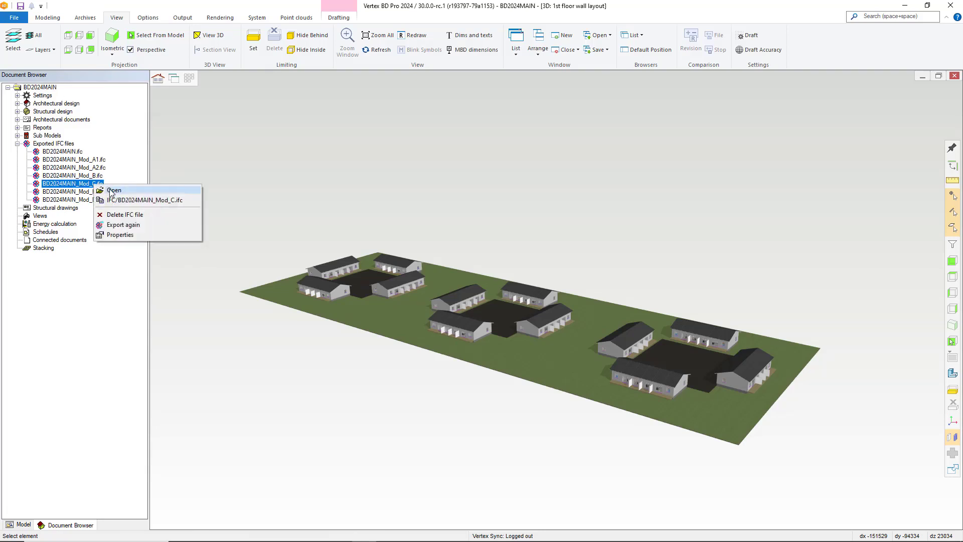
{"action": "left_click", "coordinate": [113, 190]}
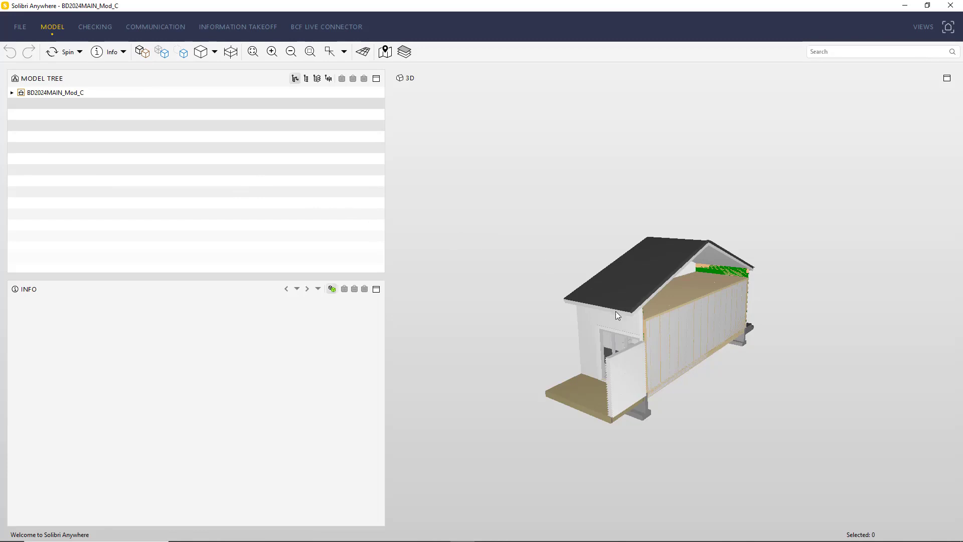
{"action": "mouse_move", "coordinate": [615, 311]}
{"action": "left_mouse_down"}
{"action": "mouse_move", "coordinate": [791, 314]}
{"action": "mouse_move", "coordinate": [617, 315]}
{"action": "left_mouse_up"}
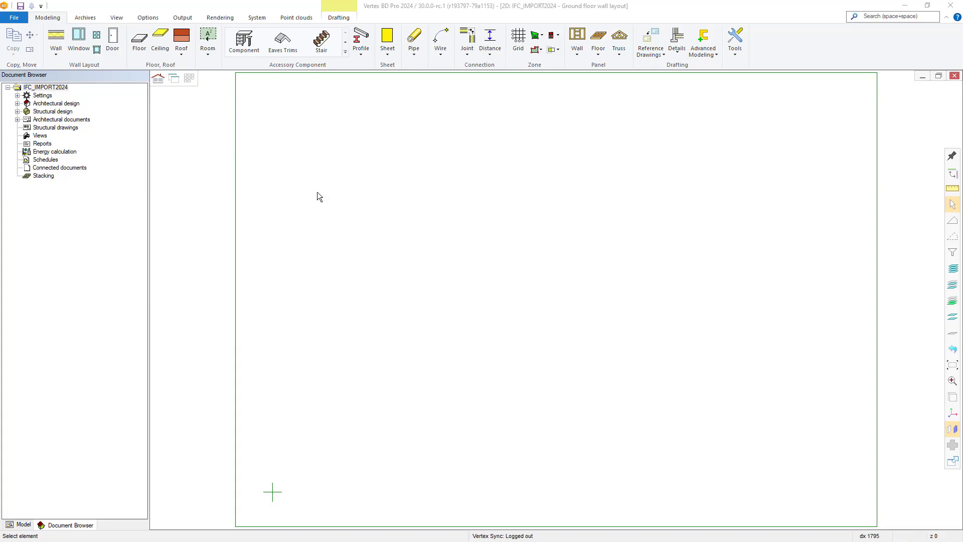
Start an IFC import into the IFC_IMPORT2024 building using the file IFC_2024_Import.ifc.
{"action": "left_click", "coordinate": [17, 19]}
{"action": "mouse_move", "coordinate": [45, 289]}
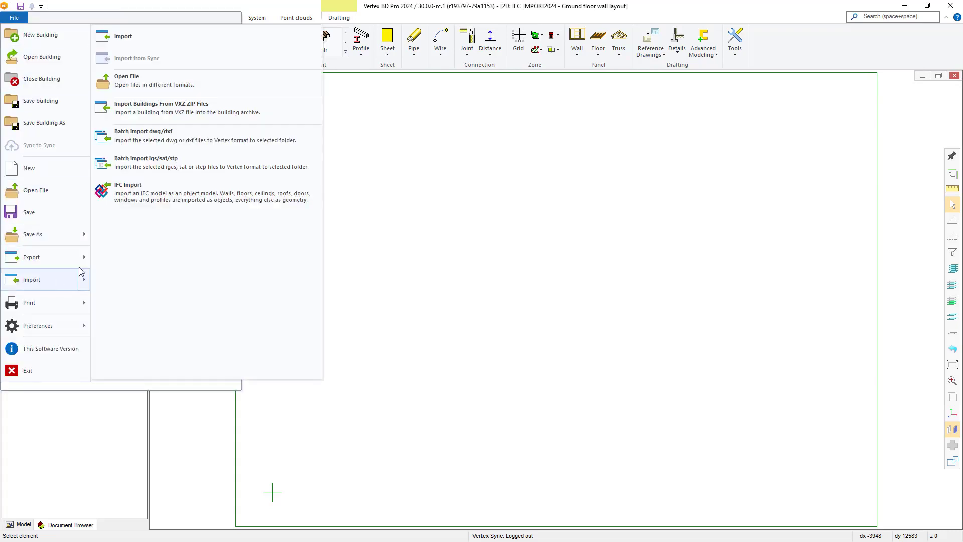
{"action": "left_click", "coordinate": [139, 196]}
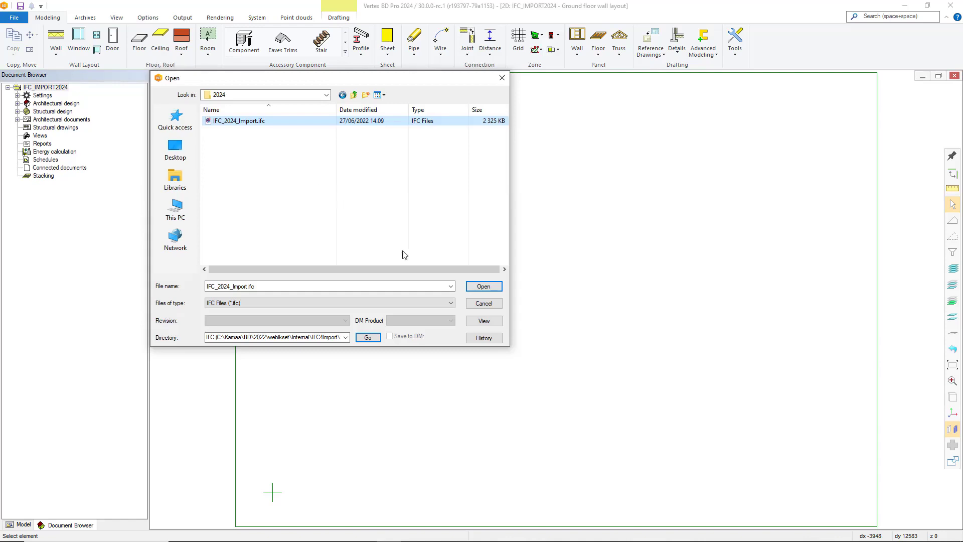
{"action": "left_click", "coordinate": [482, 286]}
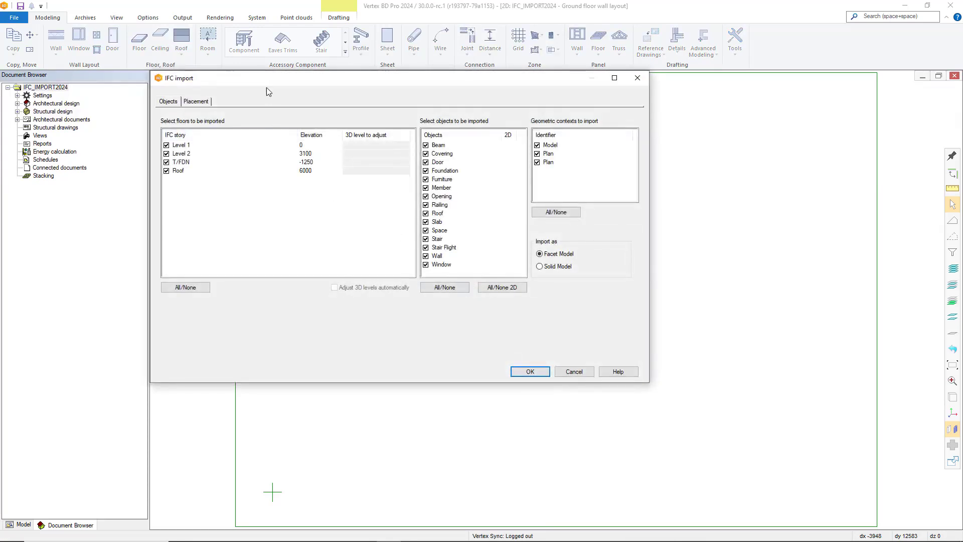
Import all floors and object types as a facet model, with the IFC site origin on the Vertex origin.
{"action": "left_click_drag", "start_coordinate": [266, 91], "coordinate": [368, 112]}
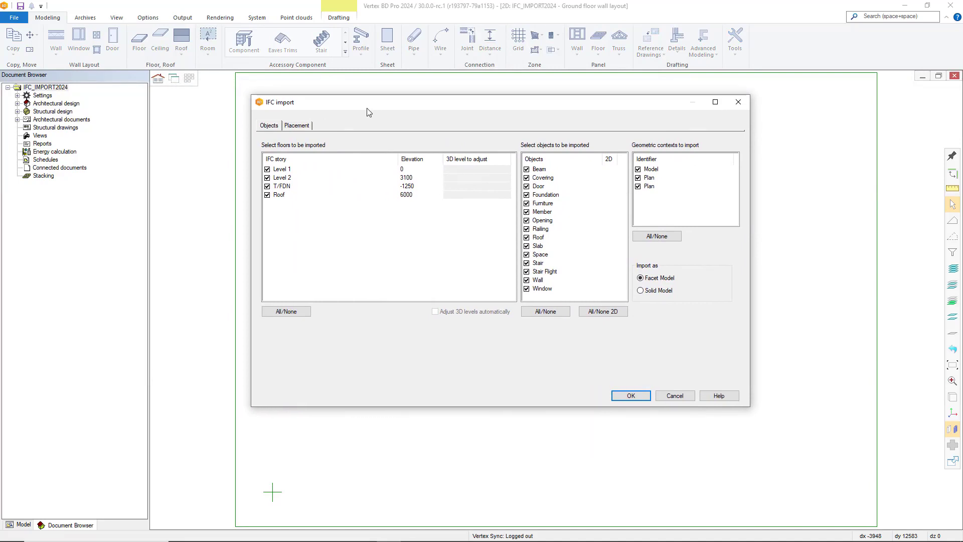
{"action": "left_click", "coordinate": [296, 128]}
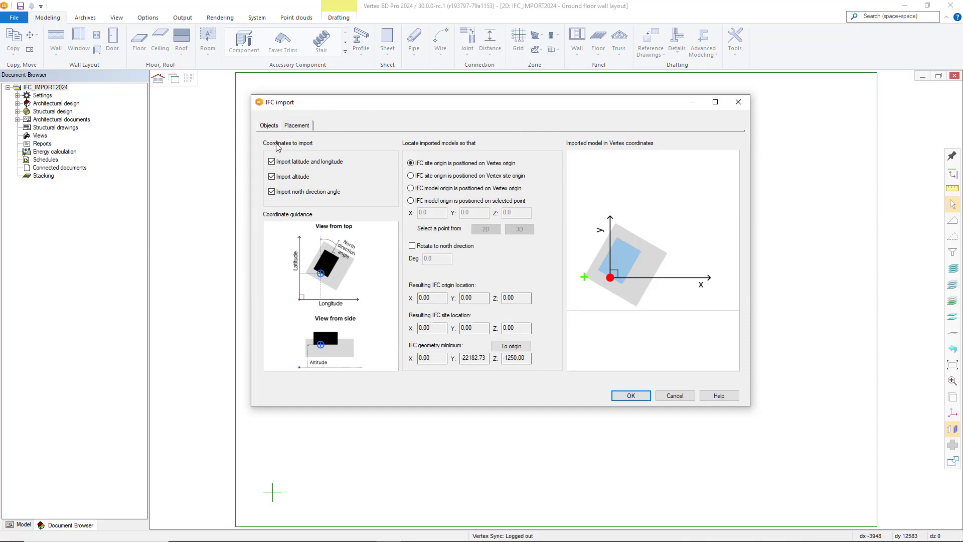
{"action": "left_click", "coordinate": [631, 396]}
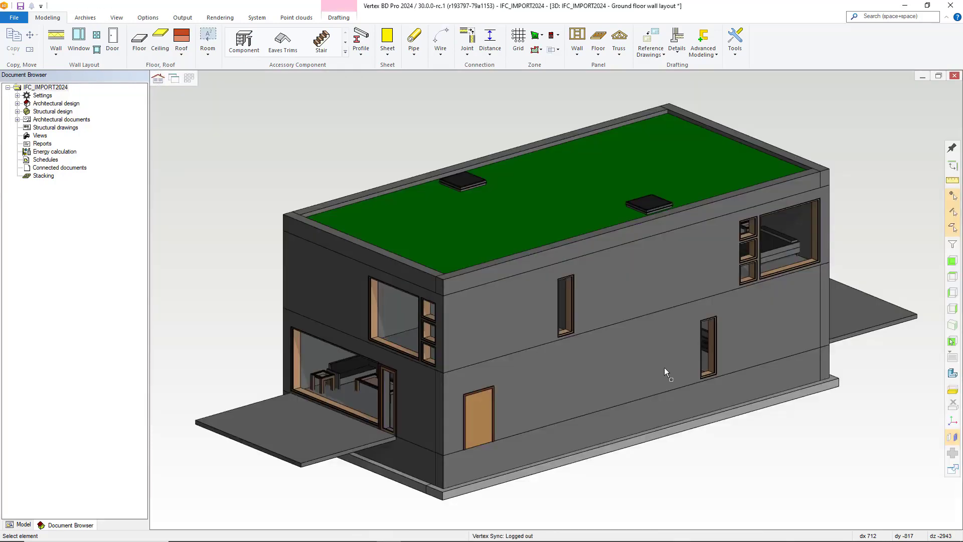
Limit the selection filter to Walls (ifc) and select all the walls of the imported building.
{"action": "scroll", "coordinate": [664, 367], "scroll_direction": "down", "scroll_amount": 3}
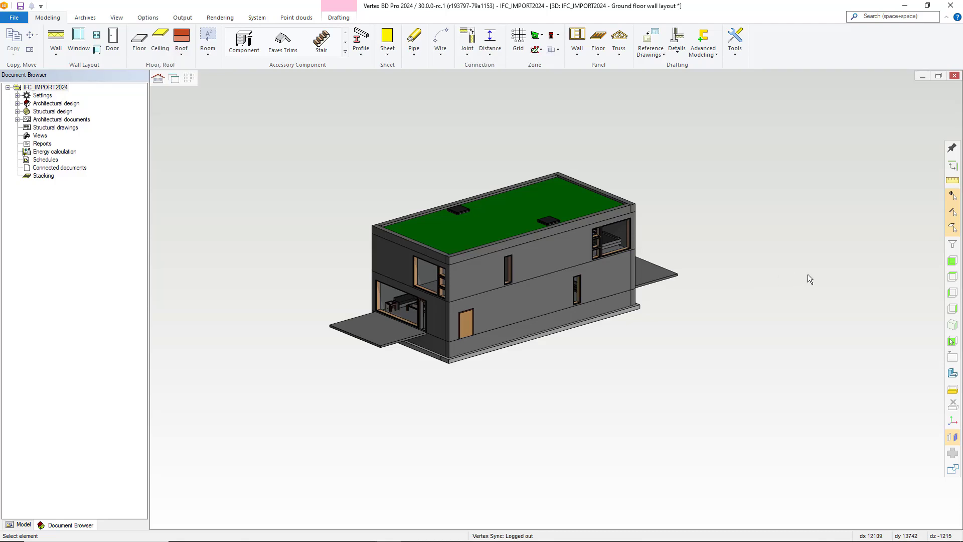
{"action": "left_click", "coordinate": [953, 246]}
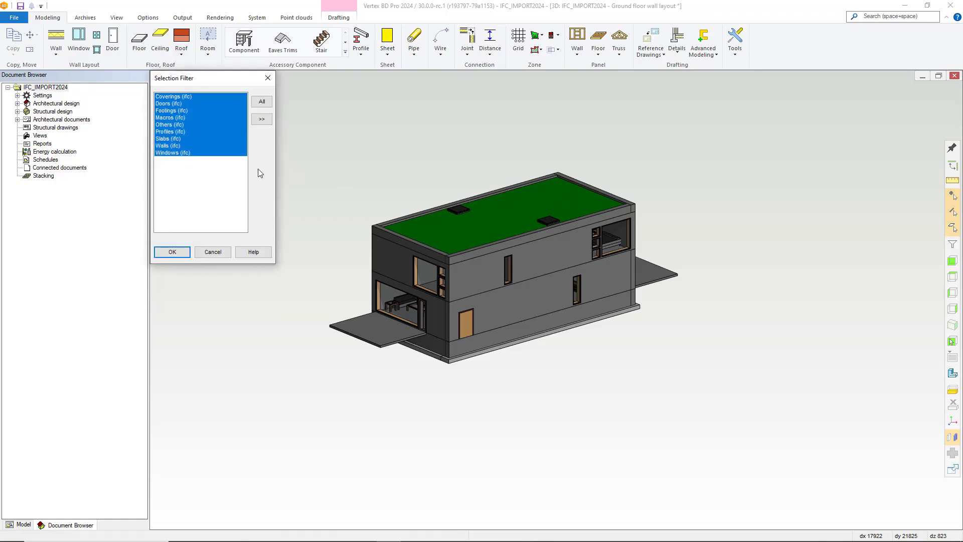
{"action": "left_click", "coordinate": [189, 145]}
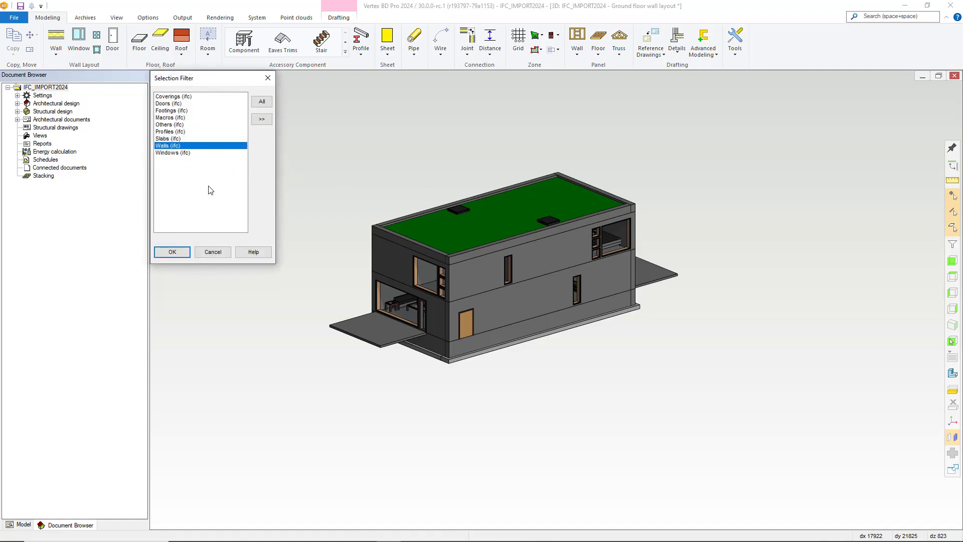
{"action": "left_click", "coordinate": [180, 253]}
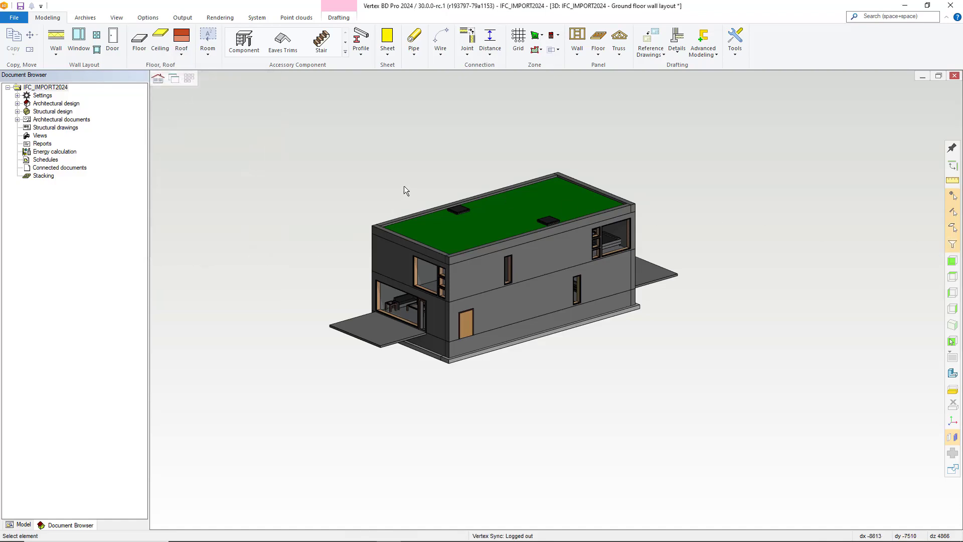
{"action": "left_click", "coordinate": [534, 272]}
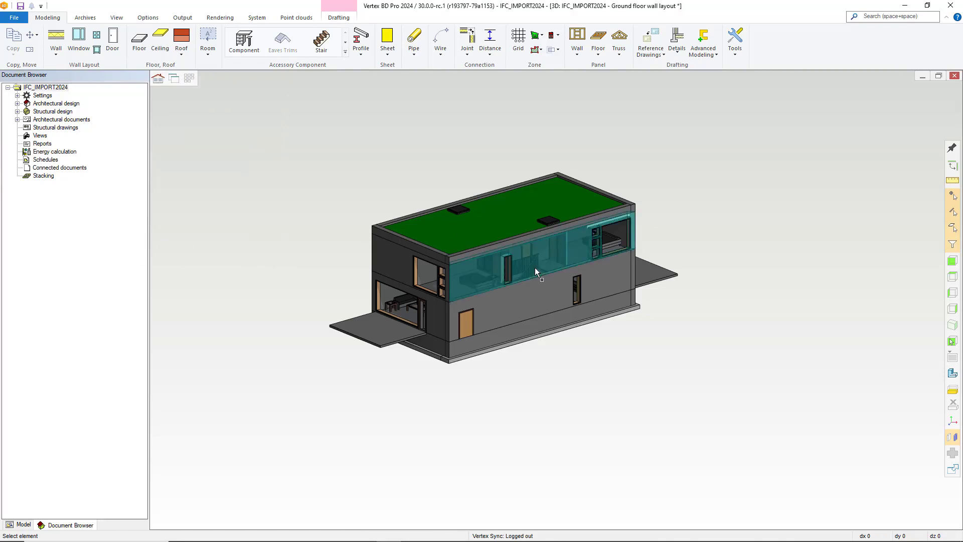
{"action": "key", "text": "ctrl+a"}
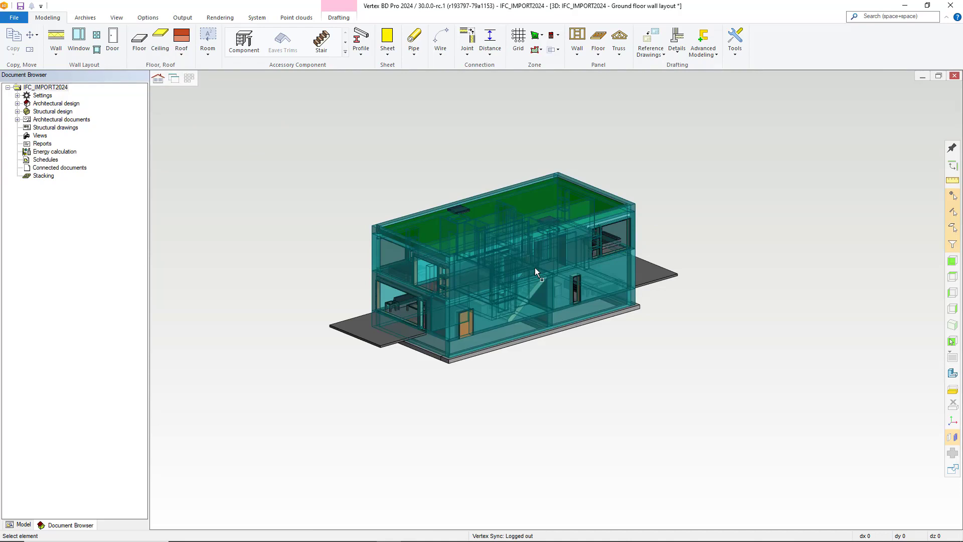
Set the selected walls visible in the ground, 1st and 2nd floor wall framing models, and check the result in the wall framing model.
{"action": "right_click", "coordinate": [654, 157]}
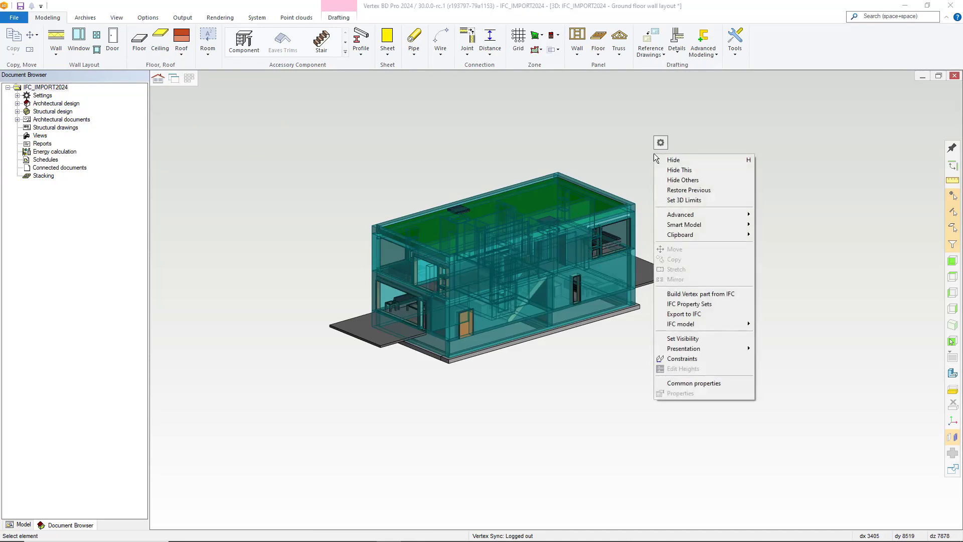
{"action": "left_click", "coordinate": [686, 339]}
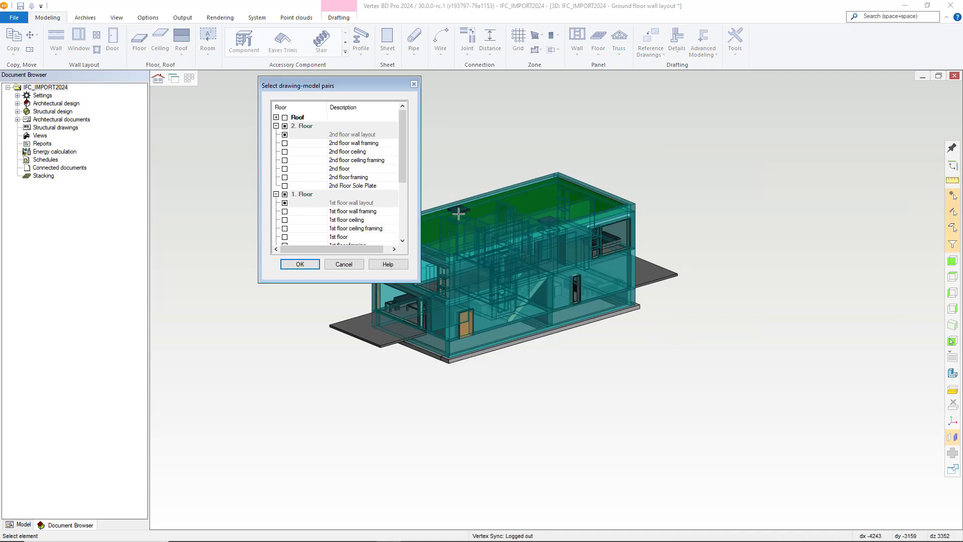
{"action": "left_click_drag", "start_coordinate": [420, 282], "coordinate": [619, 397]}
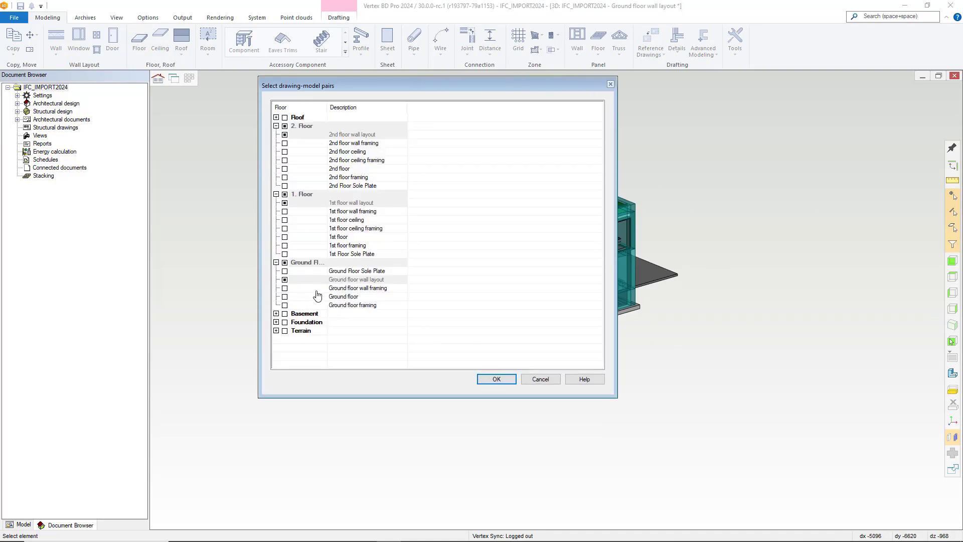
{"action": "left_click", "coordinate": [285, 289]}
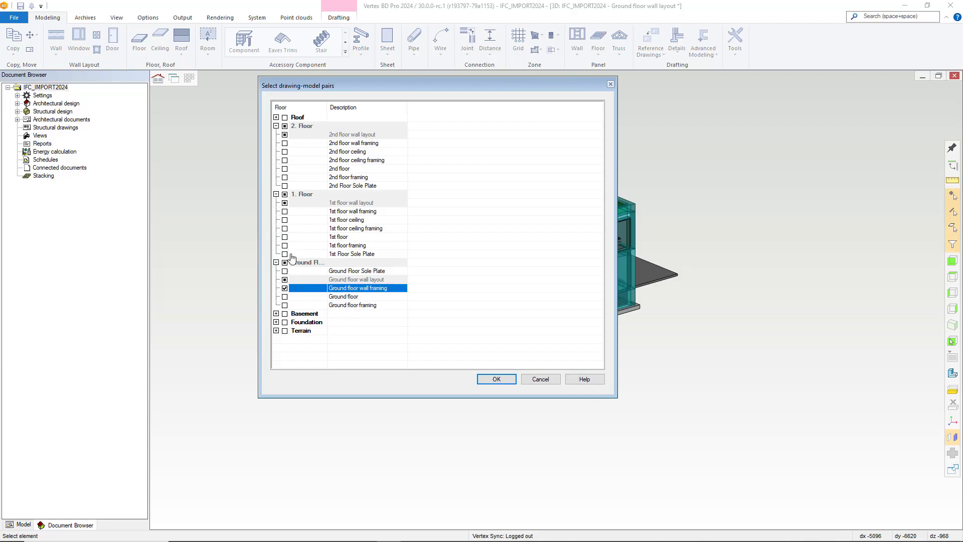
{"action": "left_click", "coordinate": [285, 212]}
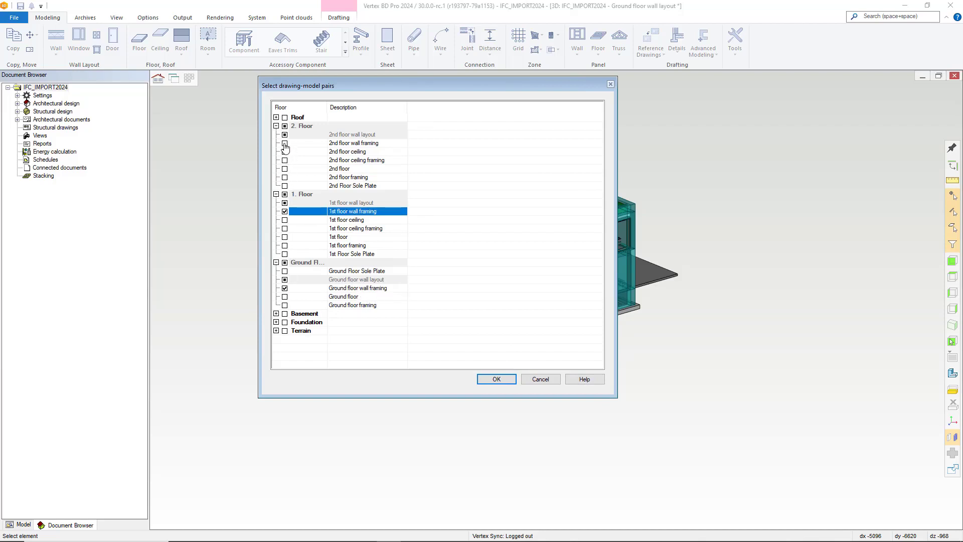
{"action": "left_click", "coordinate": [284, 144]}
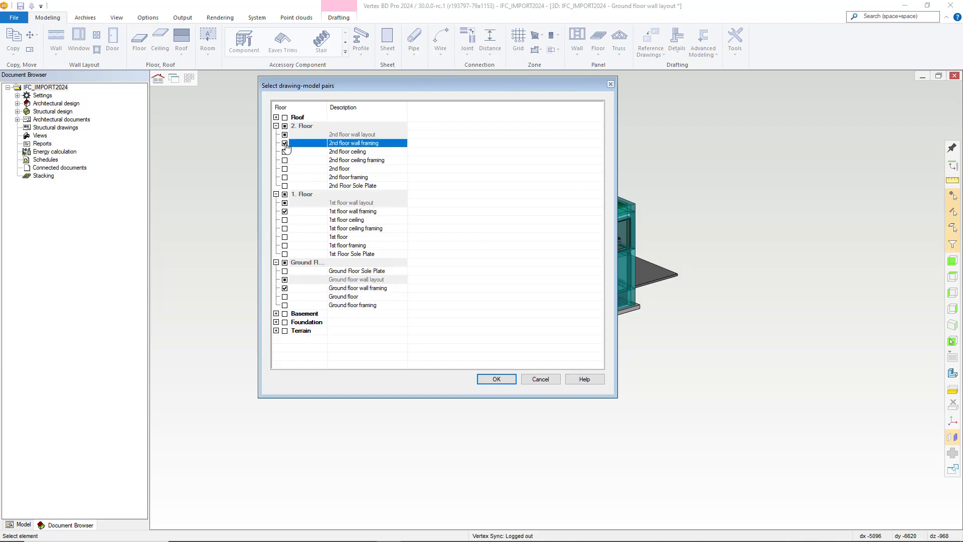
{"action": "left_click", "coordinate": [496, 379]}
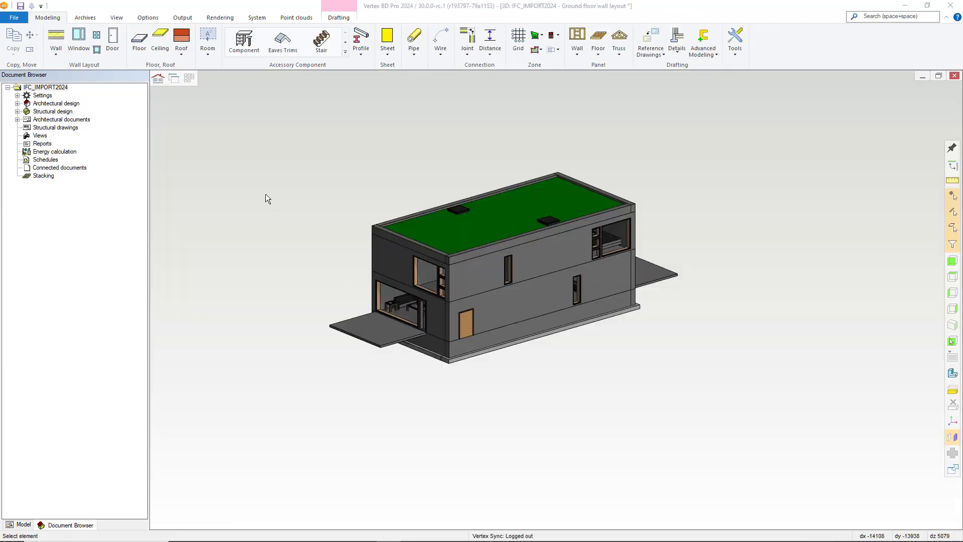
{"action": "left_click", "coordinate": [159, 79]}
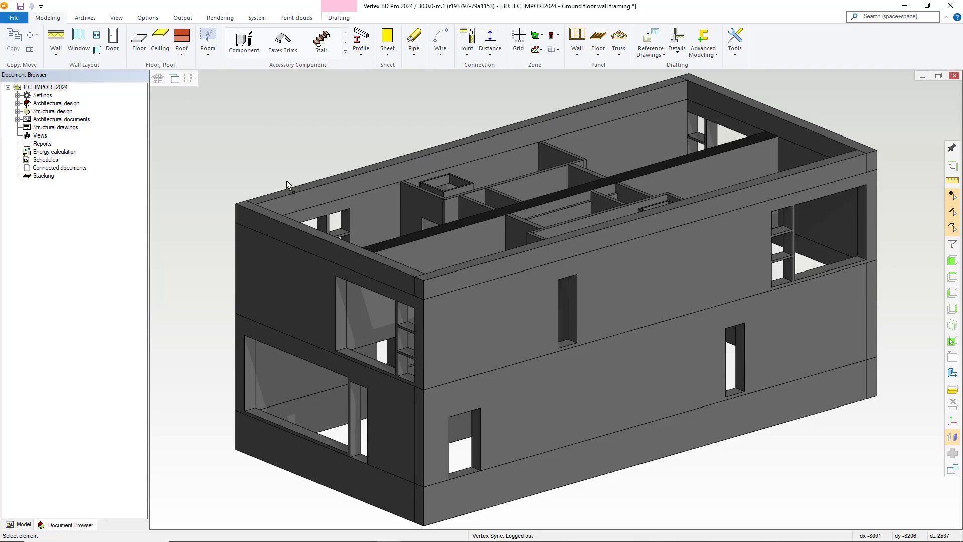
{"action": "left_click", "coordinate": [161, 80]}
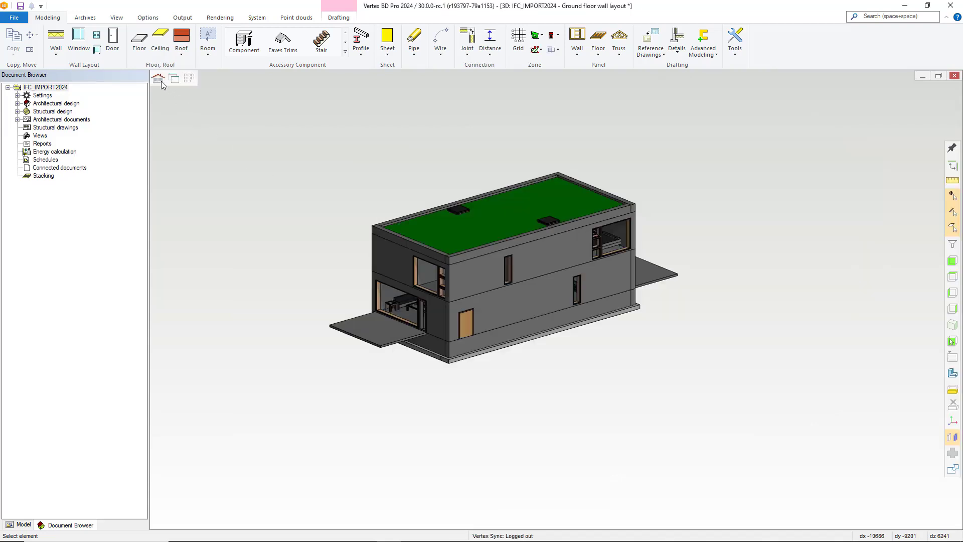
Select the entire imported IFC model starting from the upper-storey long front wall.
{"action": "left_click", "coordinate": [575, 233]}
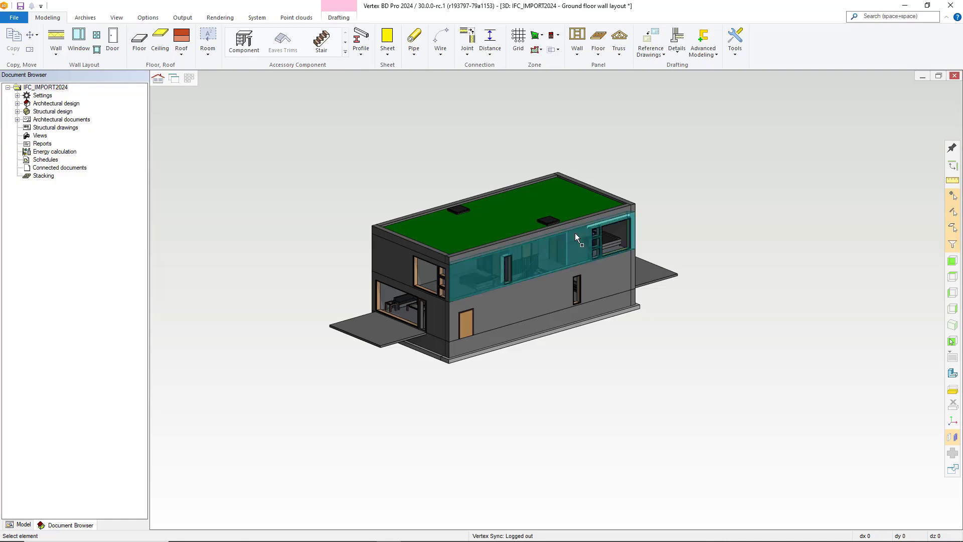
{"action": "right_click", "coordinate": [657, 134]}
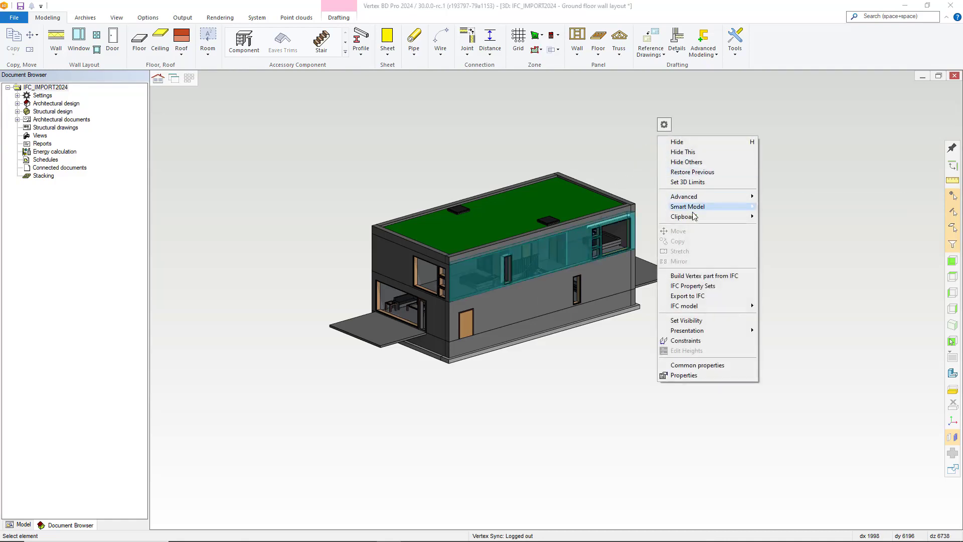
{"action": "mouse_move", "coordinate": [699, 308]}
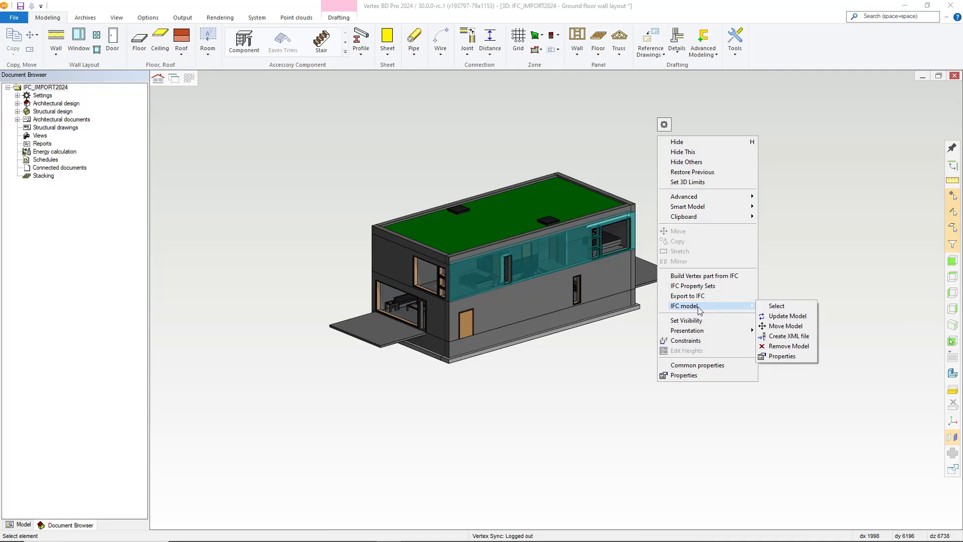
{"action": "left_click", "coordinate": [775, 306]}
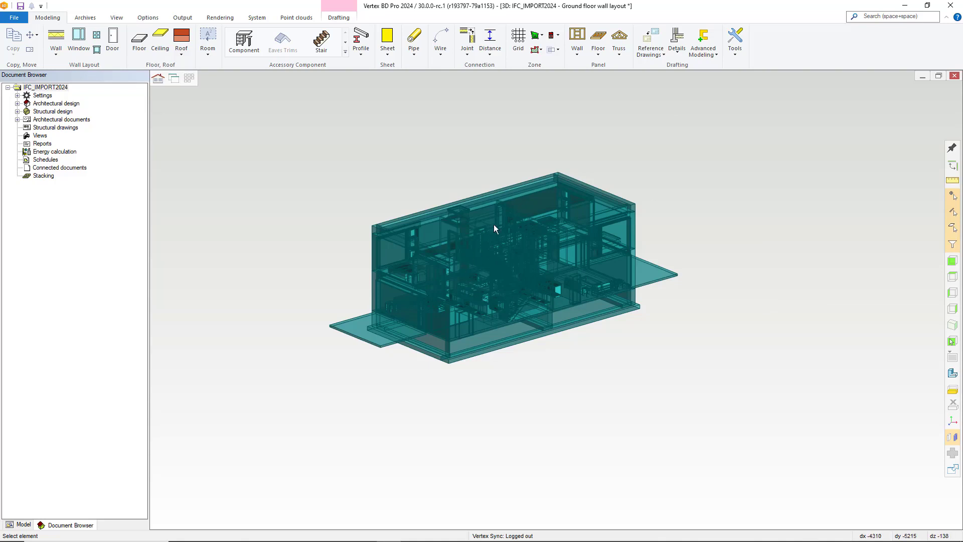
Allow deleting individual IFC objects in the properties of the IFC_2024_Import.ifc model.
{"action": "right_click", "coordinate": [632, 239]}
{"action": "mouse_move", "coordinate": [688, 409]}
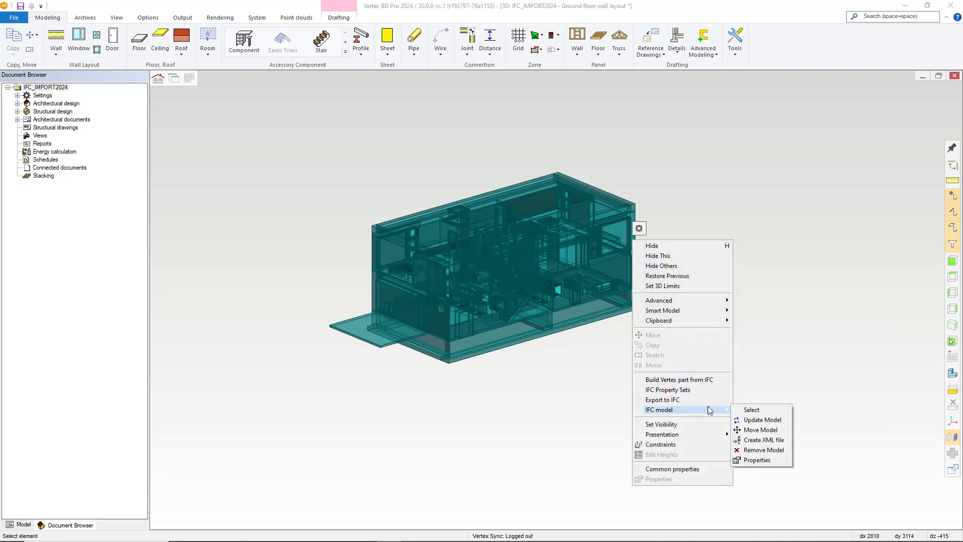
{"action": "left_click", "coordinate": [773, 459]}
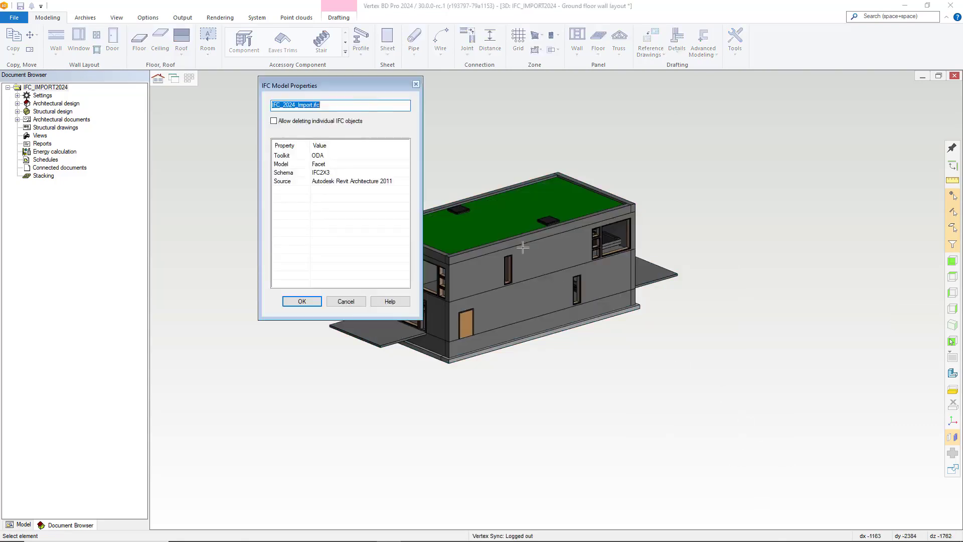
{"action": "left_click_drag", "start_coordinate": [353, 85], "coordinate": [775, 113]}
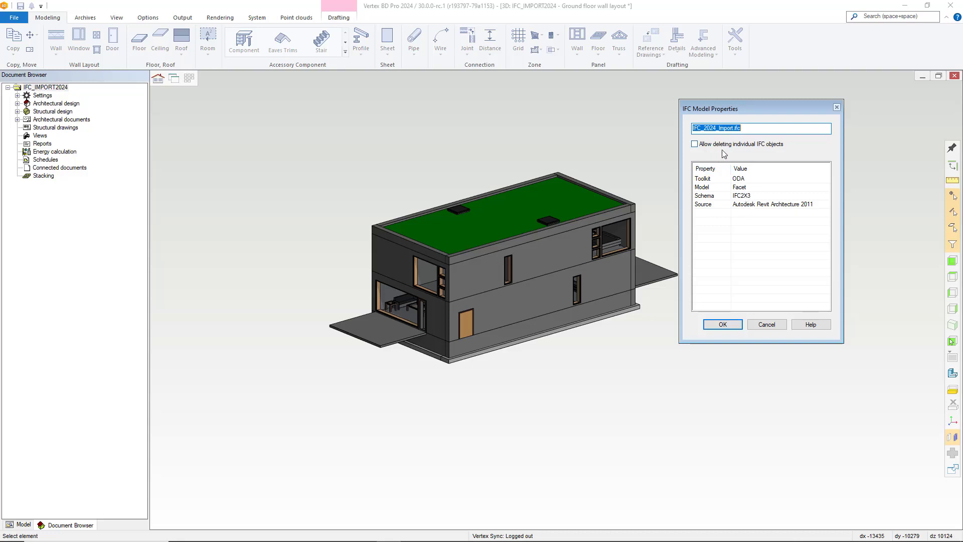
{"action": "left_click", "coordinate": [694, 144]}
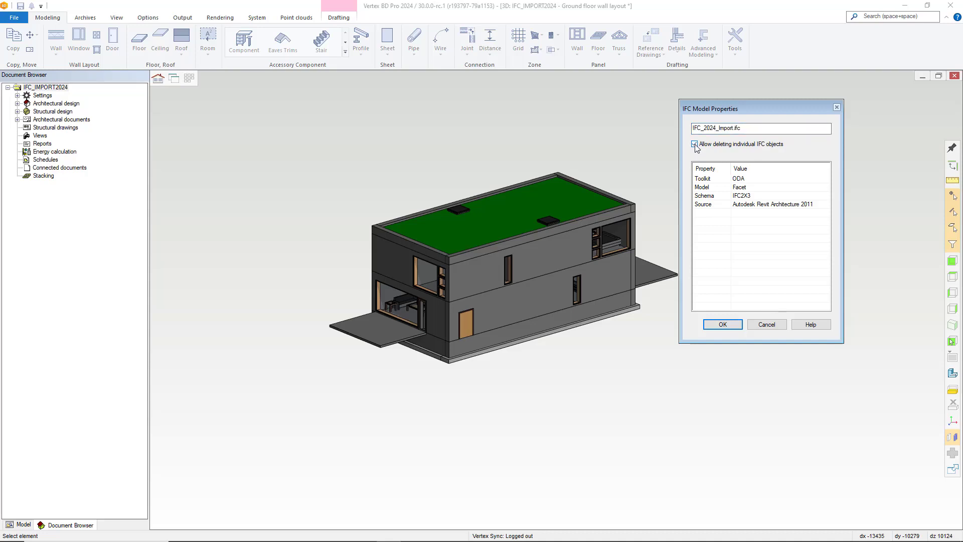
{"action": "left_click", "coordinate": [724, 323]}
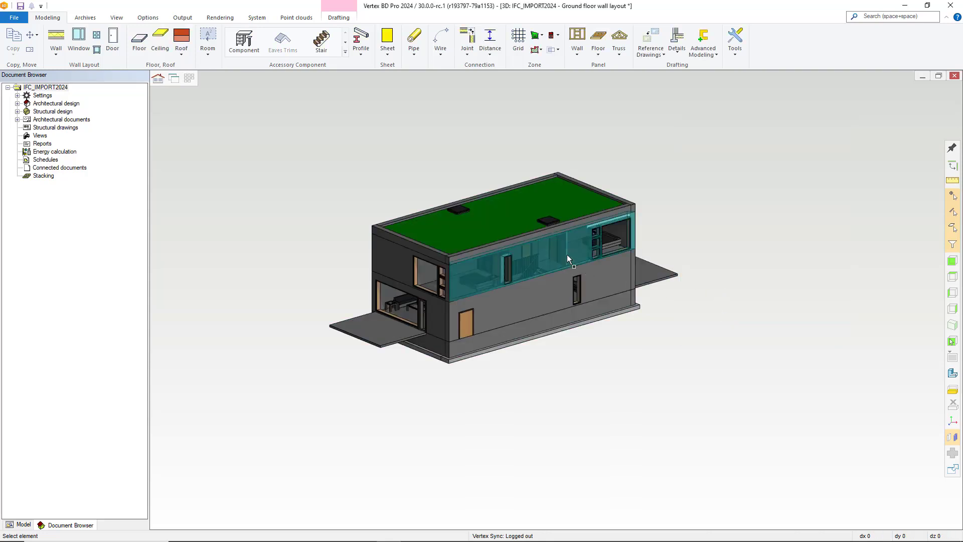
Delete both storeys' long front walls, the upper-storey end wall and the base wall below the long front side.
{"action": "left_click", "coordinate": [566, 255]}
{"action": "left_click", "coordinate": [552, 287]}
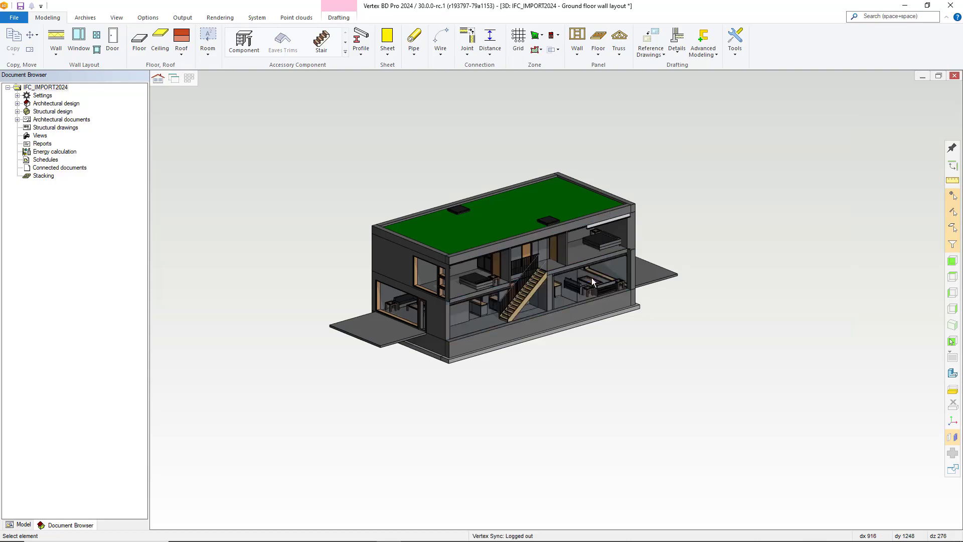
{"action": "left_click", "coordinate": [415, 268]}
{"action": "left_click", "coordinate": [399, 261]}
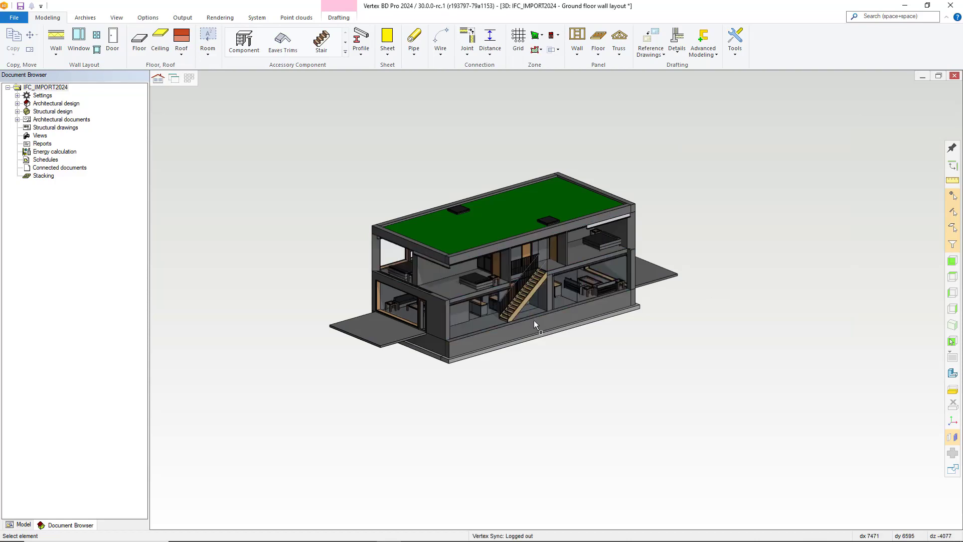
{"action": "left_click", "coordinate": [547, 320]}
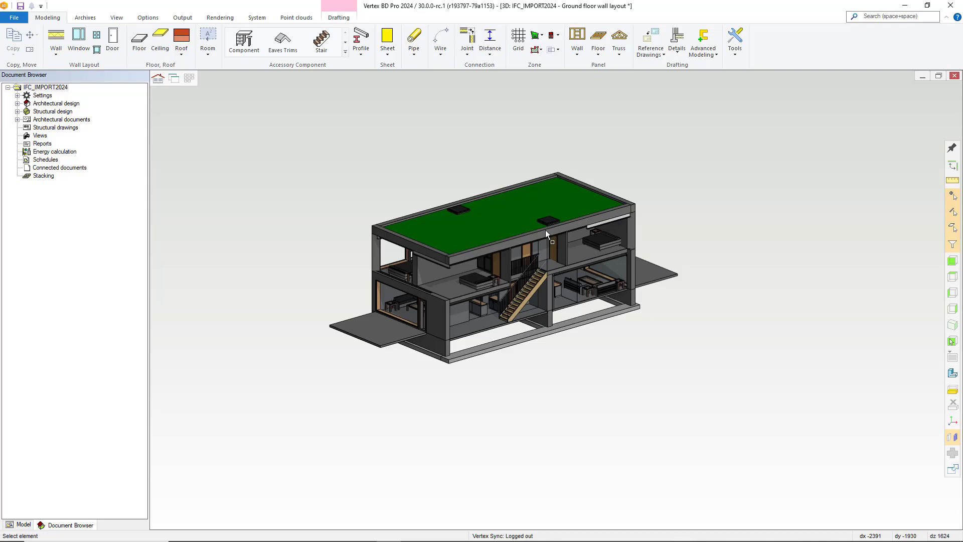
Disallow deleting individual IFC objects in the IFC model properties, reached from the parapet wall along the roof's front edge.
{"action": "left_click", "coordinate": [531, 233]}
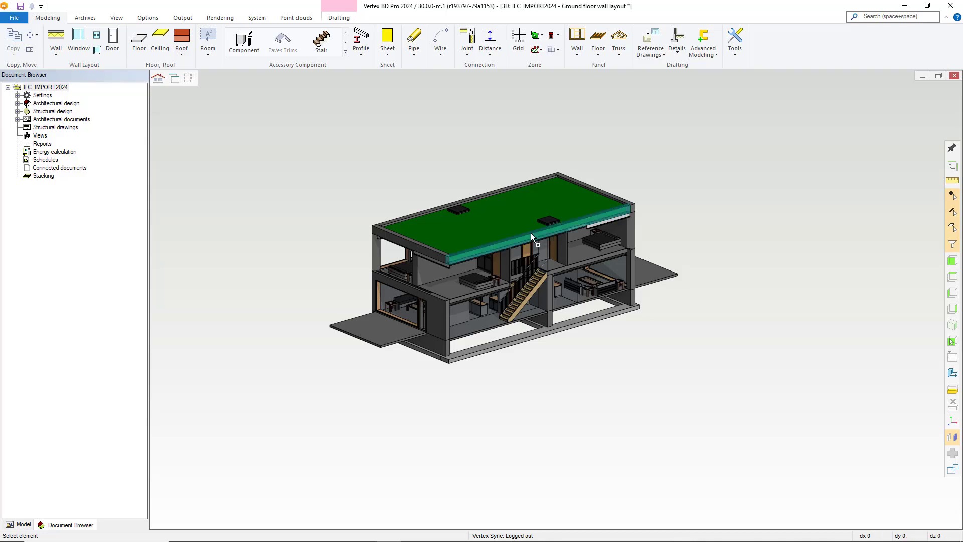
{"action": "right_click", "coordinate": [531, 233]}
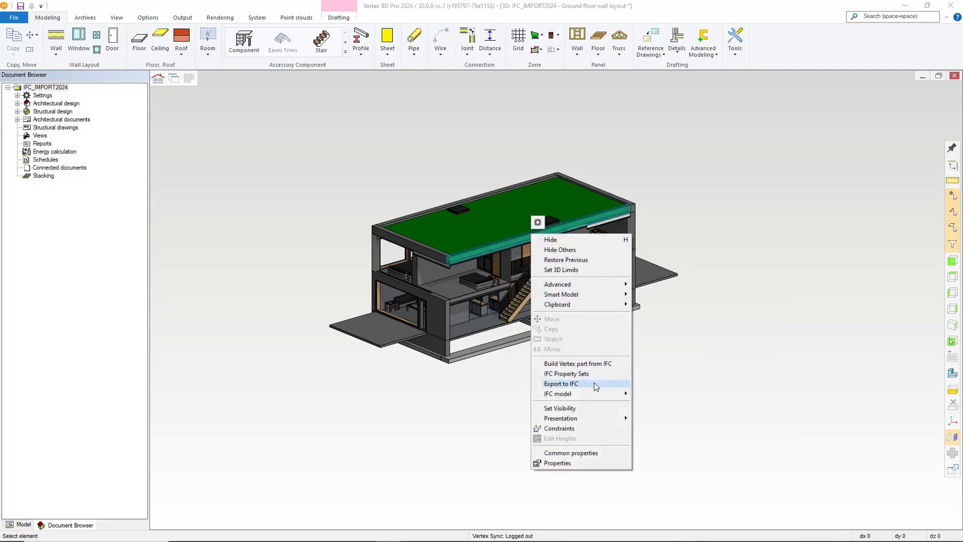
{"action": "mouse_move", "coordinate": [591, 393]}
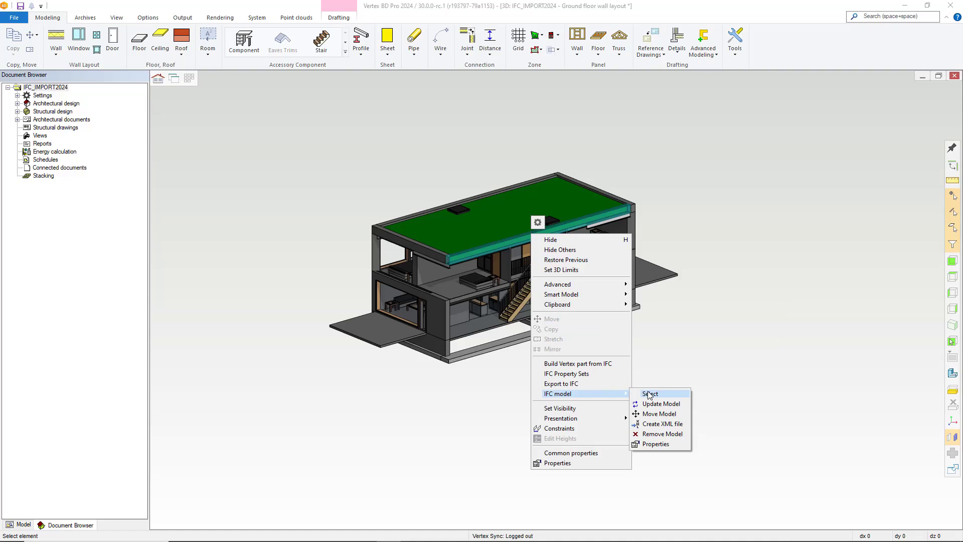
{"action": "left_click", "coordinate": [661, 444]}
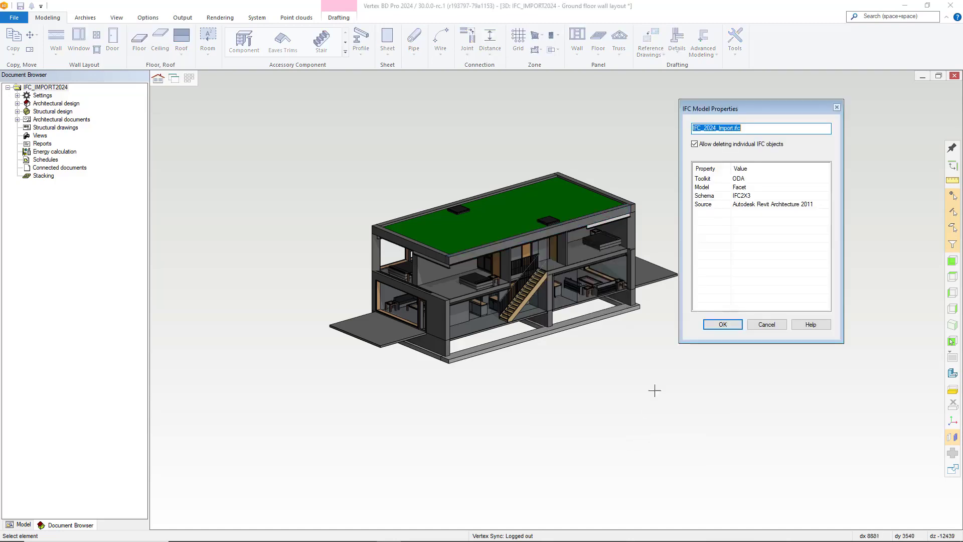
{"action": "left_click", "coordinate": [695, 144]}
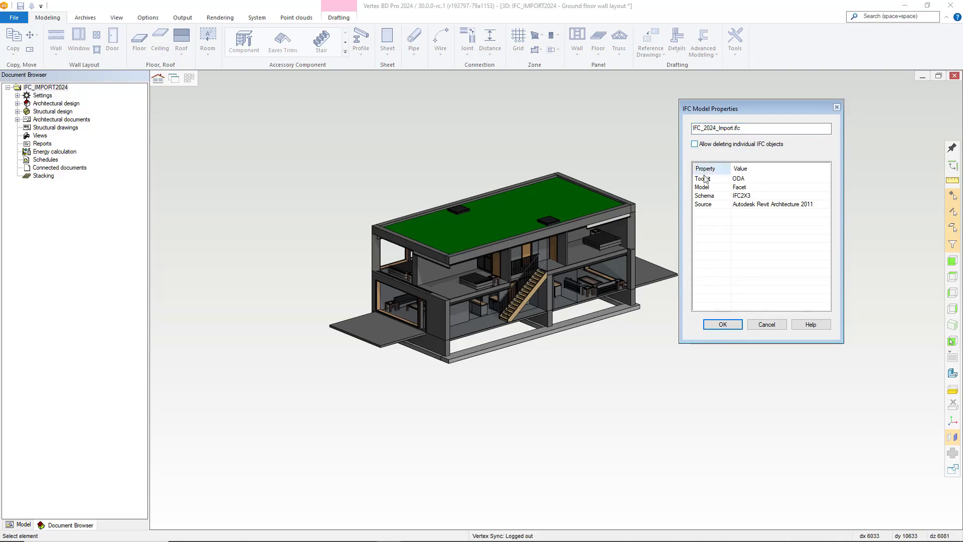
{"action": "left_click", "coordinate": [722, 324]}
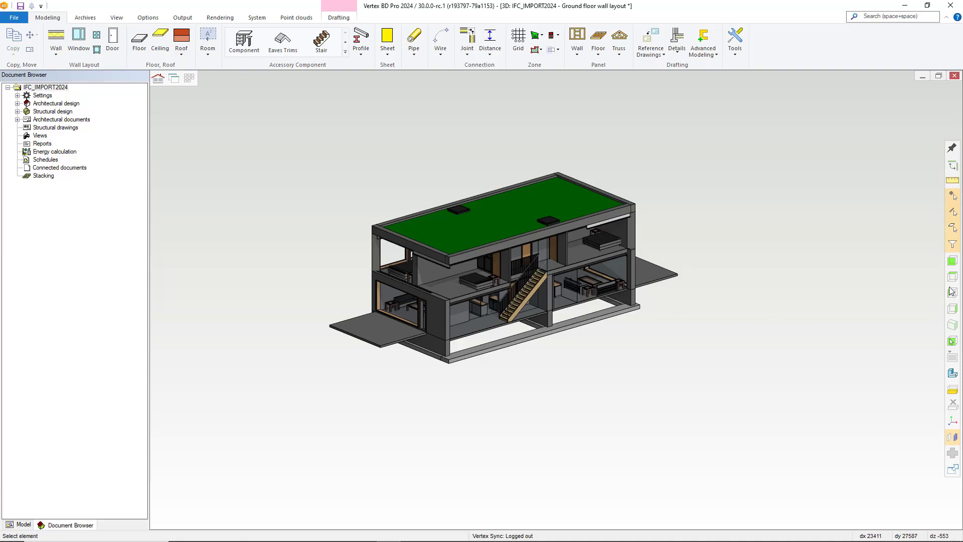
Reset the selection filter to include all IFC object types.
{"action": "left_click", "coordinate": [952, 251]}
{"action": "left_click", "coordinate": [263, 103]}
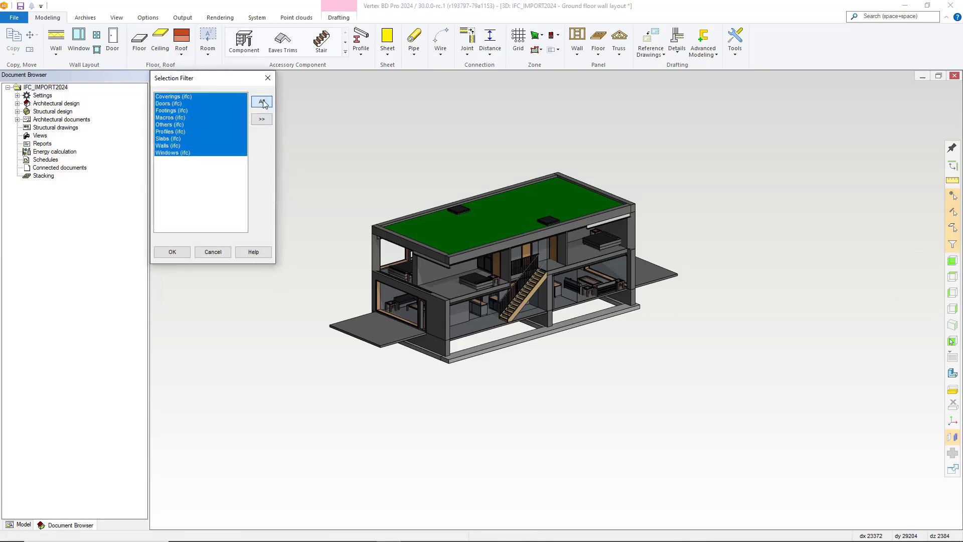
{"action": "left_click", "coordinate": [172, 252]}
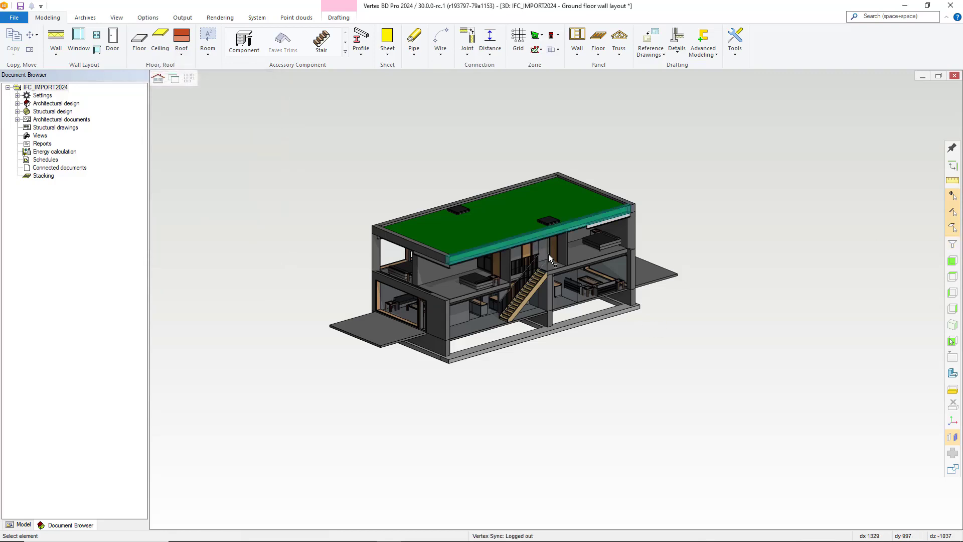
Try to delete the parapet wall along the roof's front edge of the IFC model.
{"action": "key", "text": "Delete"}
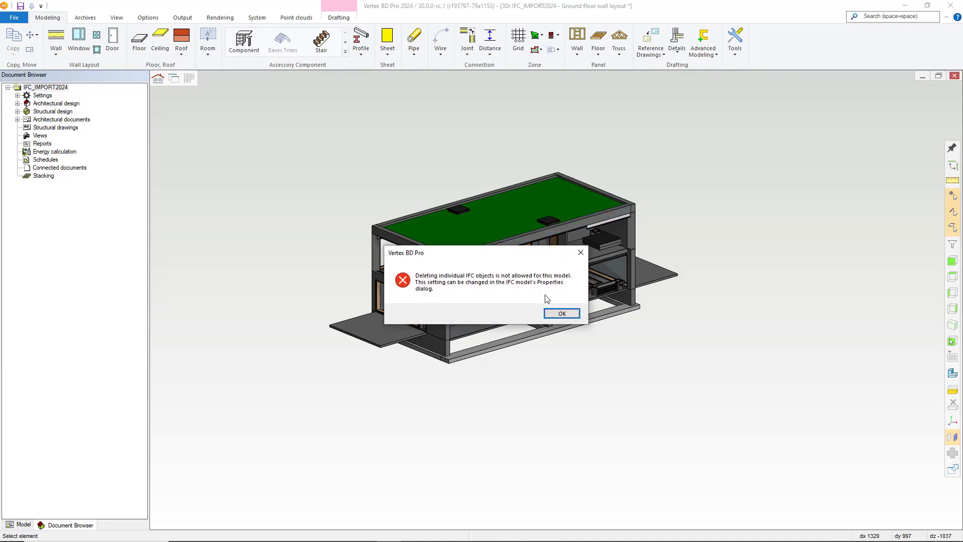
{"action": "left_click_drag", "start_coordinate": [501, 255], "coordinate": [352, 127]}
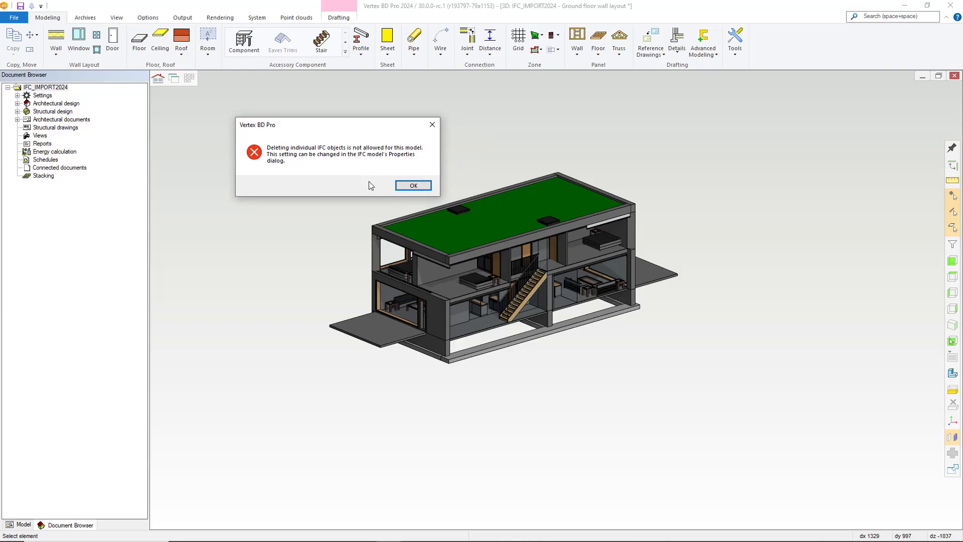
{"action": "left_click", "coordinate": [413, 186]}
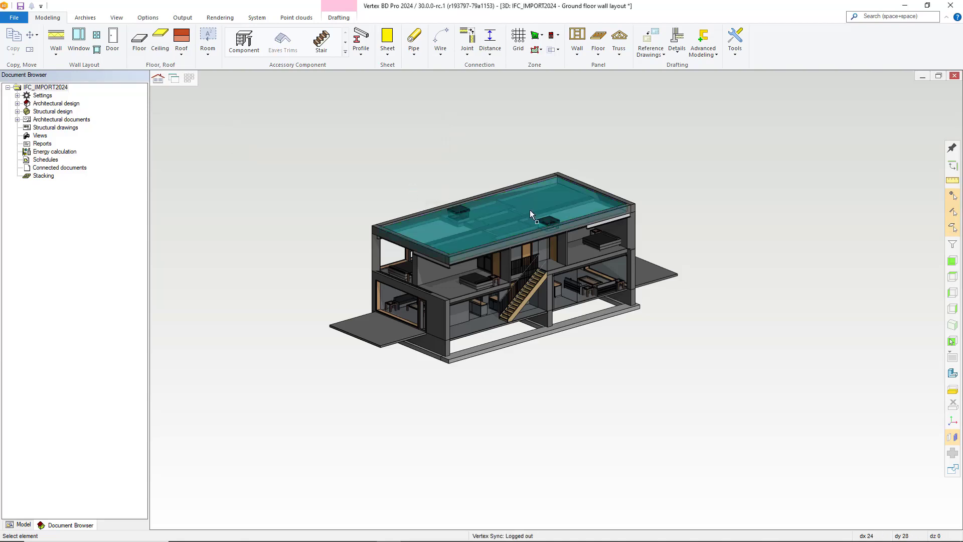
Move the whole IFC model about -13358 along X, using its front base corner as the reference point.
{"action": "right_click", "coordinate": [617, 157]}
{"action": "mouse_move", "coordinate": [672, 328]}
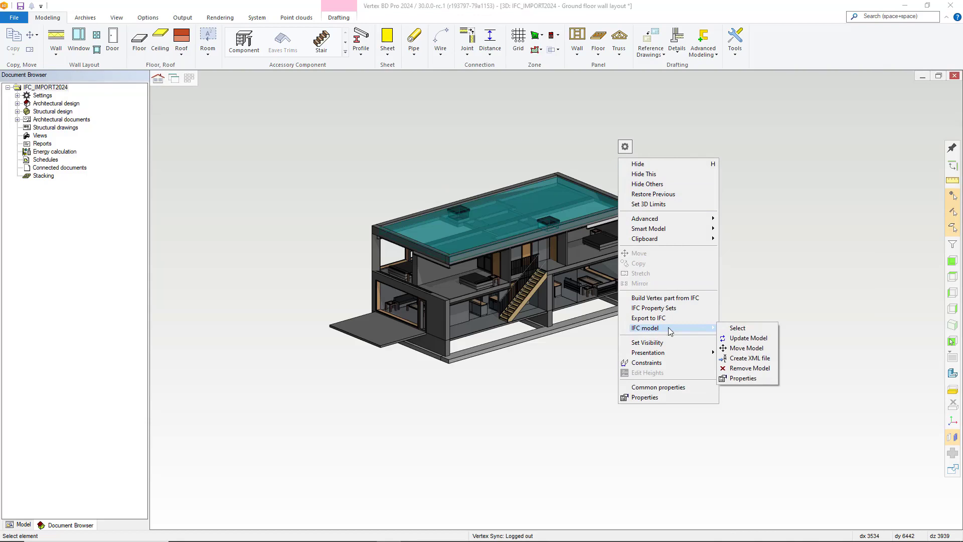
{"action": "left_click", "coordinate": [746, 348]}
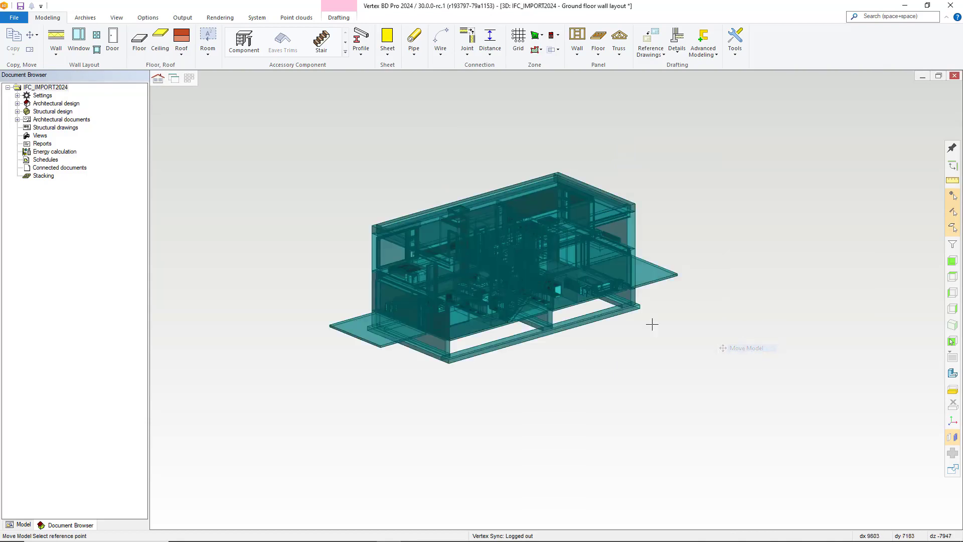
{"action": "left_click", "coordinate": [449, 360]}
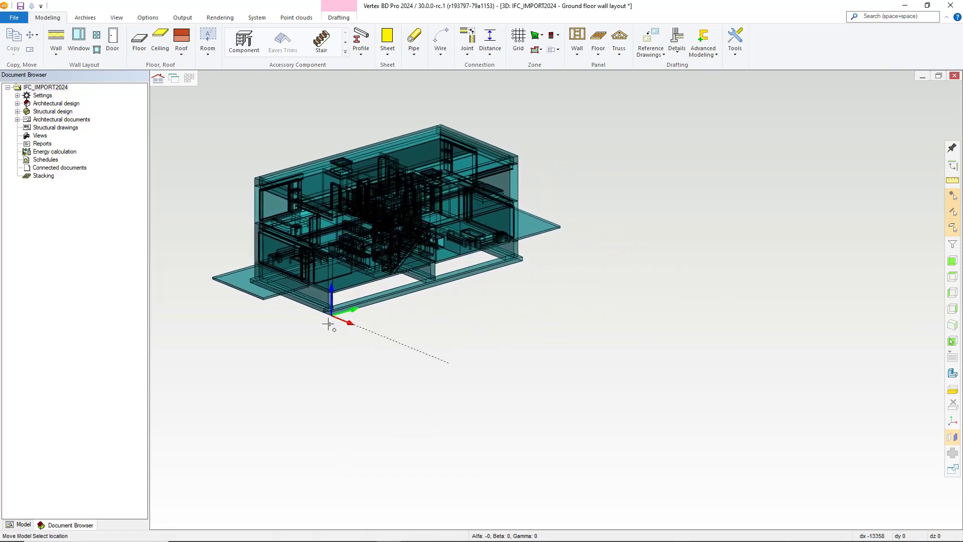
{"action": "left_click", "coordinate": [329, 323]}
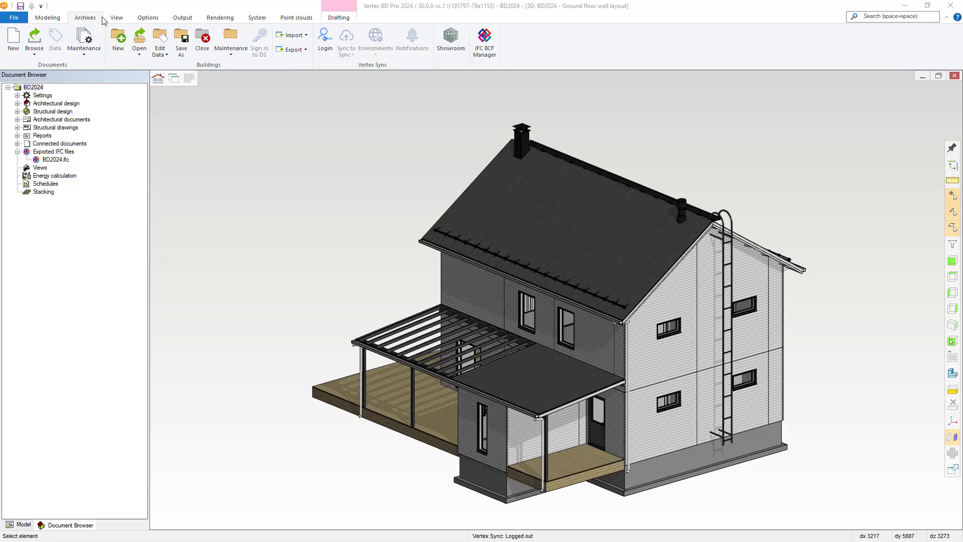
Create a new BIM Collaboration Format file in the BD2024 building with the project name BD2024FromBD.
{"action": "left_click", "coordinate": [486, 47]}
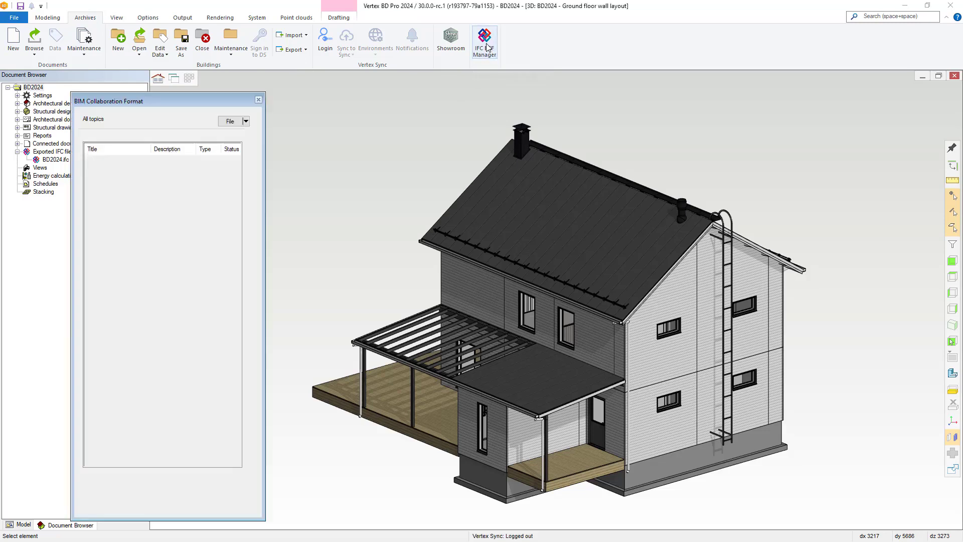
{"action": "left_click_drag", "start_coordinate": [185, 98], "coordinate": [351, 88]}
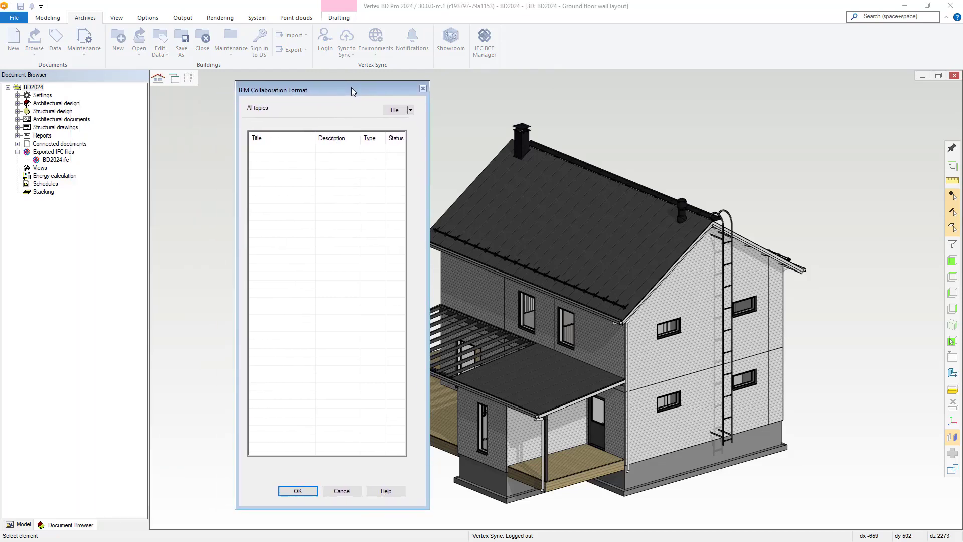
{"action": "left_click", "coordinate": [411, 110]}
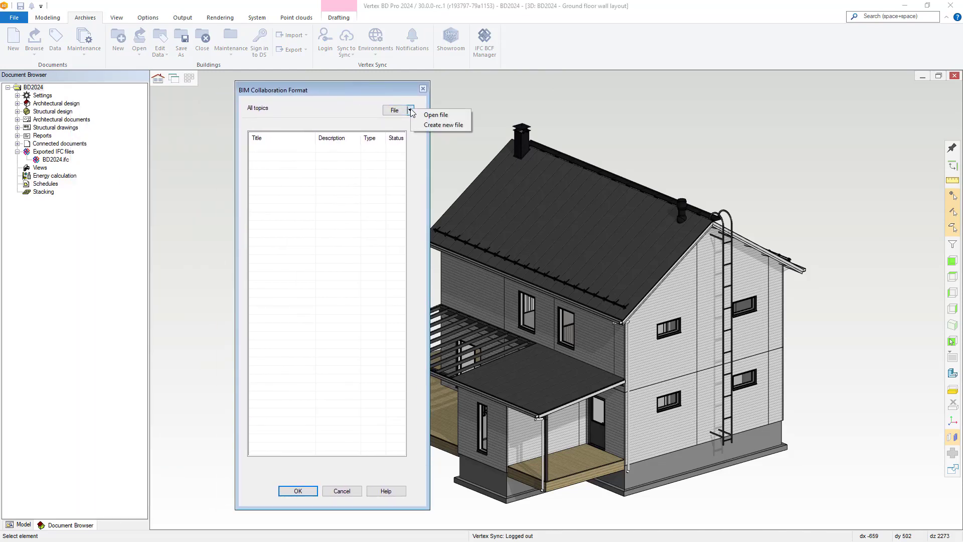
{"action": "left_click", "coordinate": [447, 129]}
{"action": "left_click_drag", "start_coordinate": [495, 133], "coordinate": [500, 163]}
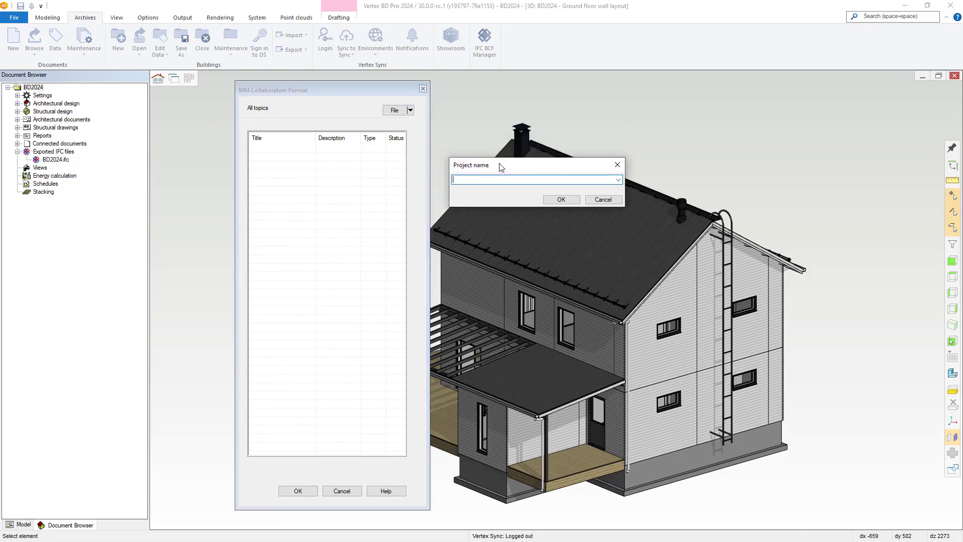
{"action": "type", "text": "BD2024FromBD"}
{"action": "left_click", "coordinate": [552, 200]}
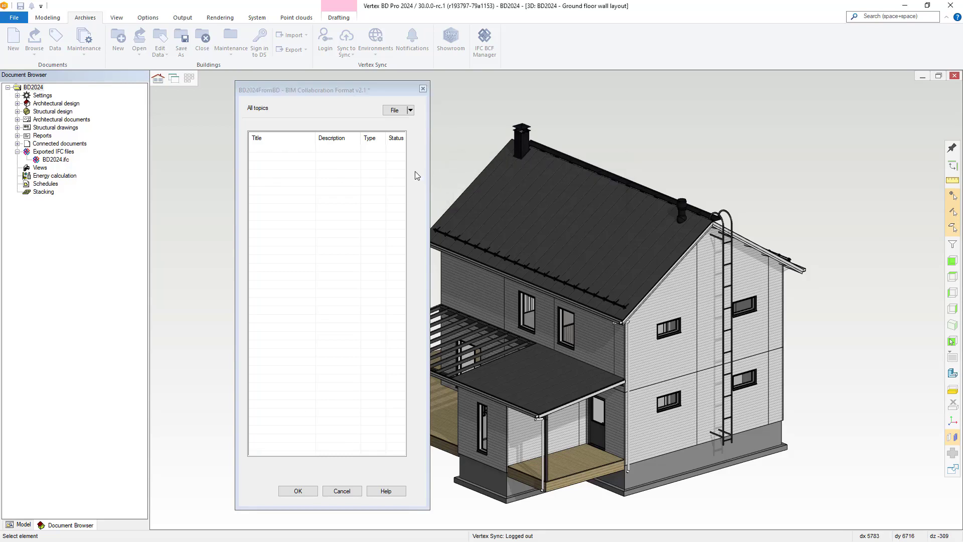
{"action": "left_click", "coordinate": [254, 93]}
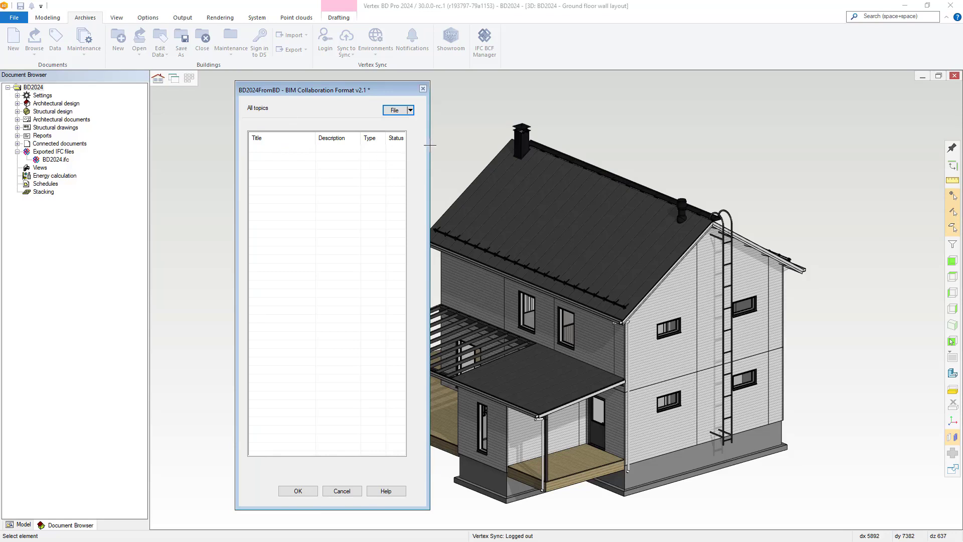
Add the topic "Roof color" with type Request, status In Progress and description "Could you have a another color? Red?".
{"action": "left_click_drag", "start_coordinate": [433, 145], "coordinate": [443, 145]}
{"action": "right_click", "coordinate": [358, 145]}
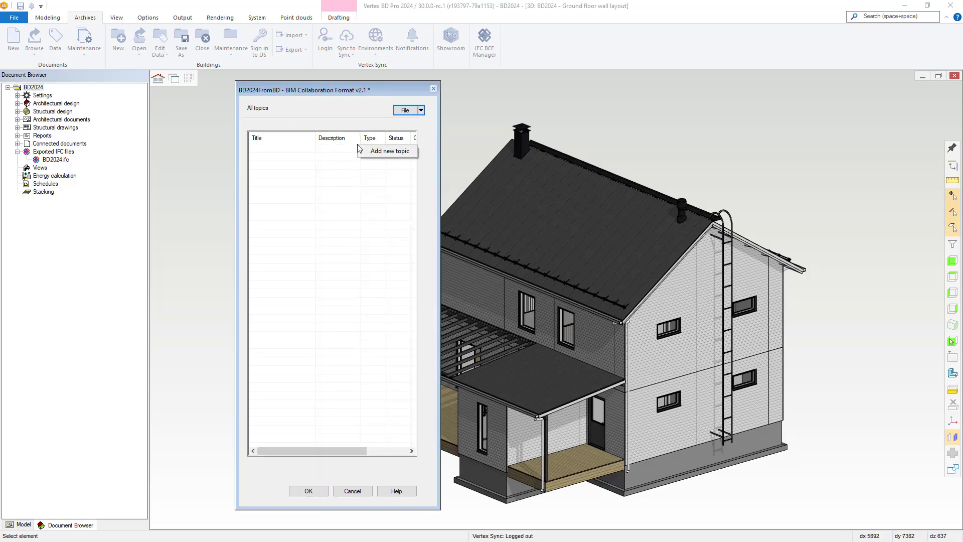
{"action": "left_click", "coordinate": [381, 151]}
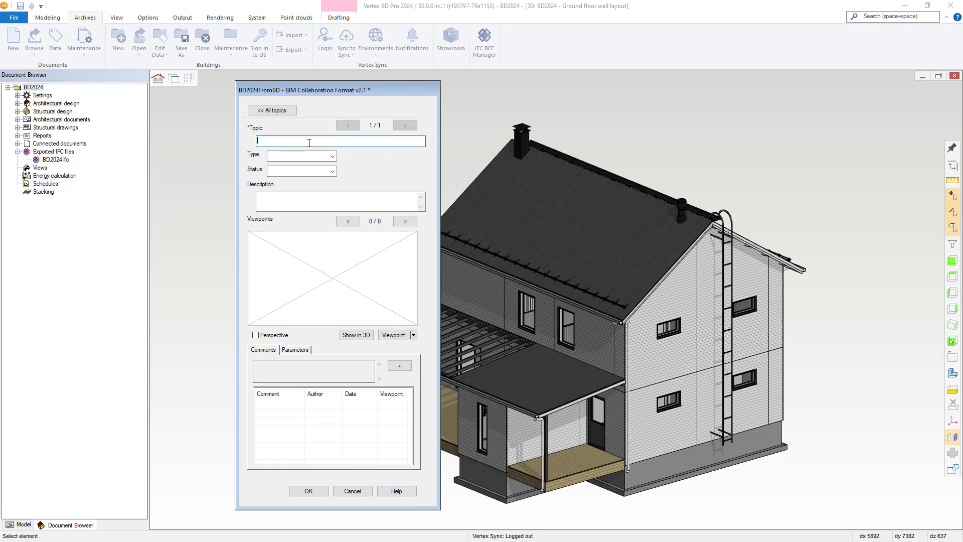
{"action": "type", "text": "Roof color"}
{"action": "left_click", "coordinate": [332, 156]}
{"action": "left_click", "coordinate": [322, 183]}
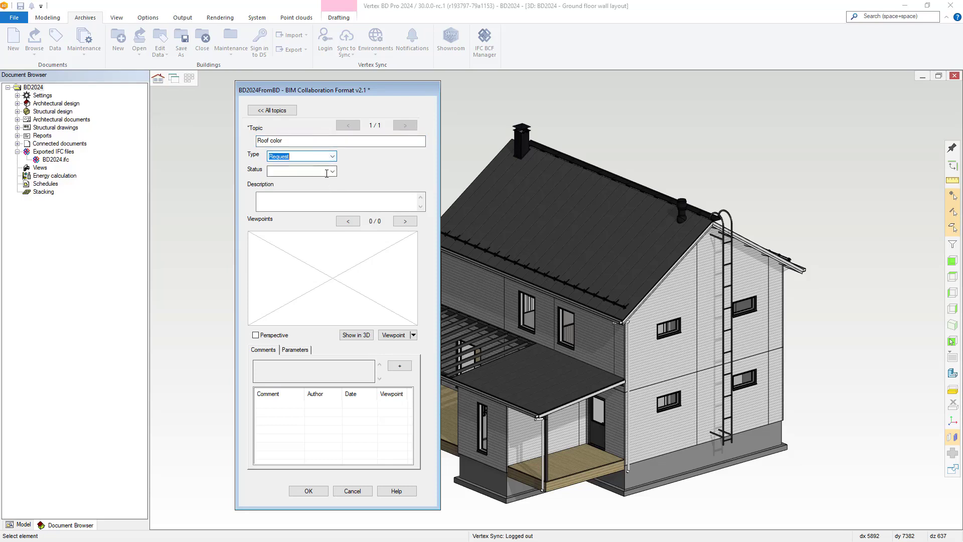
{"action": "left_click", "coordinate": [332, 171]}
{"action": "left_click", "coordinate": [323, 189]}
{"action": "left_click", "coordinate": [299, 195]}
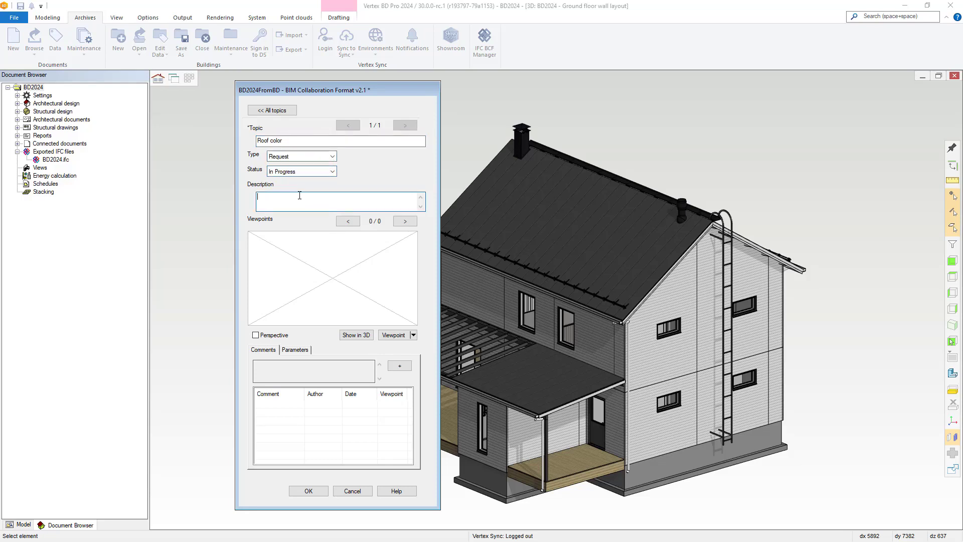
{"action": "type", "text": "Could you have a another color? Red?"}
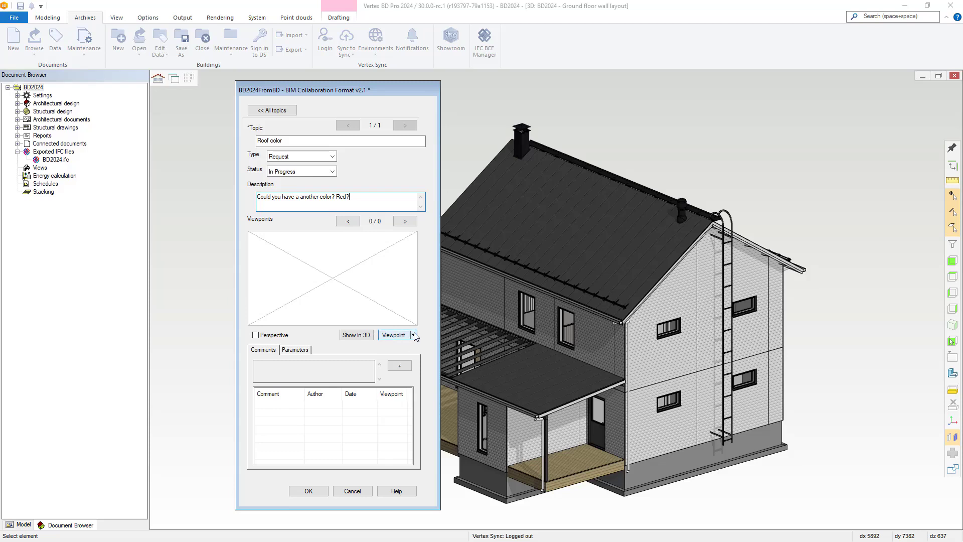
Add a new viewpoint to the Roof color topic with the entire building selected as the topic's objects.
{"action": "left_click_drag", "start_coordinate": [351, 90], "coordinate": [311, 90]}
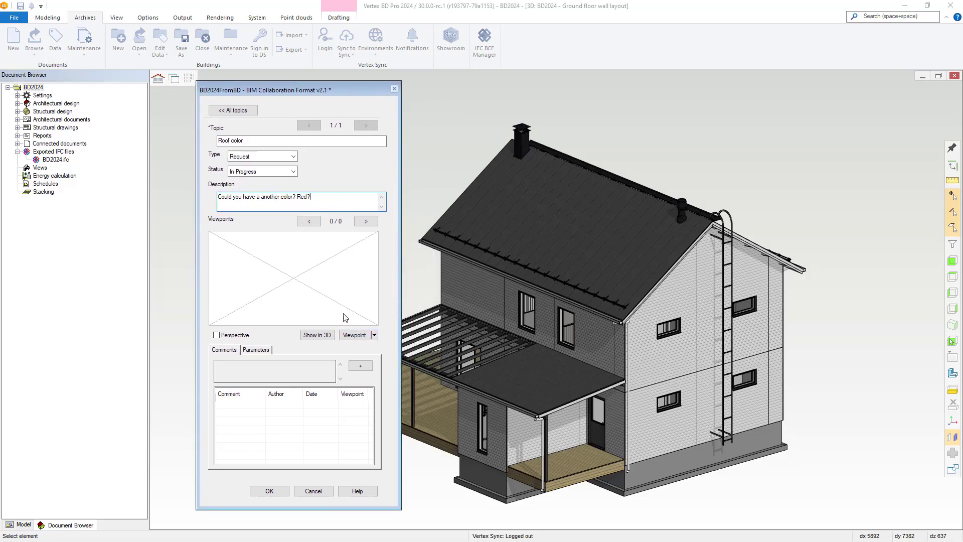
{"action": "left_click", "coordinate": [375, 336]}
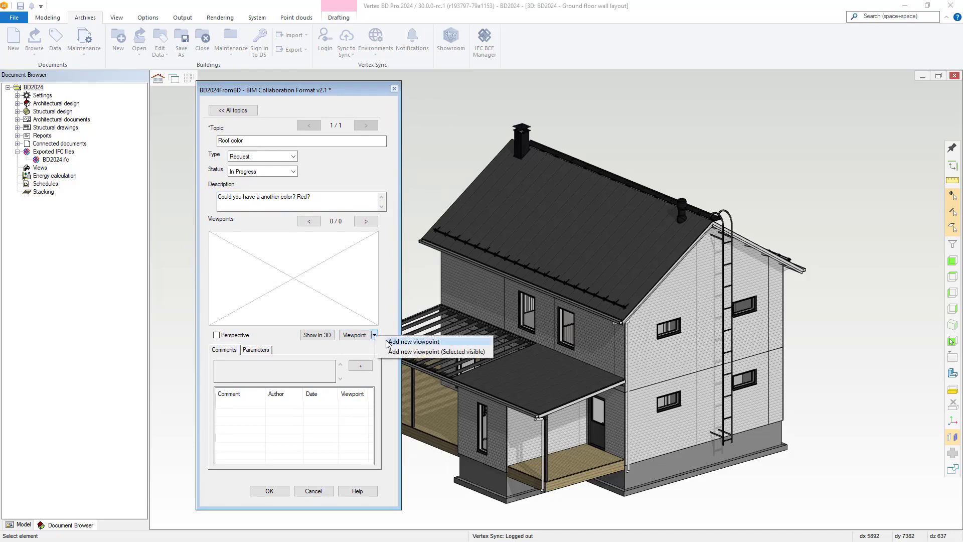
{"action": "left_click", "coordinate": [387, 343]}
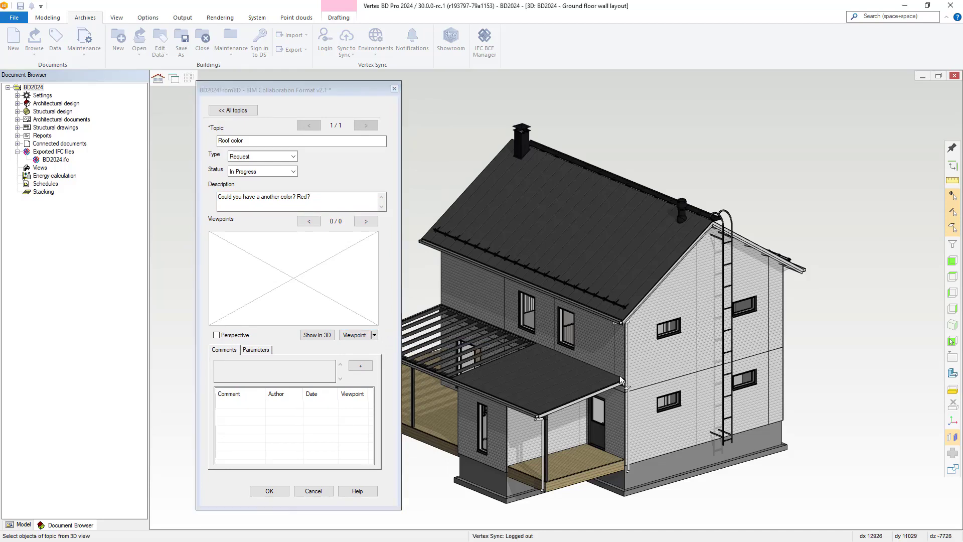
{"action": "scroll", "coordinate": [624, 378], "scroll_direction": "down", "scroll_amount": 3}
{"action": "scroll", "coordinate": [557, 302], "scroll_direction": "down", "scroll_amount": 2}
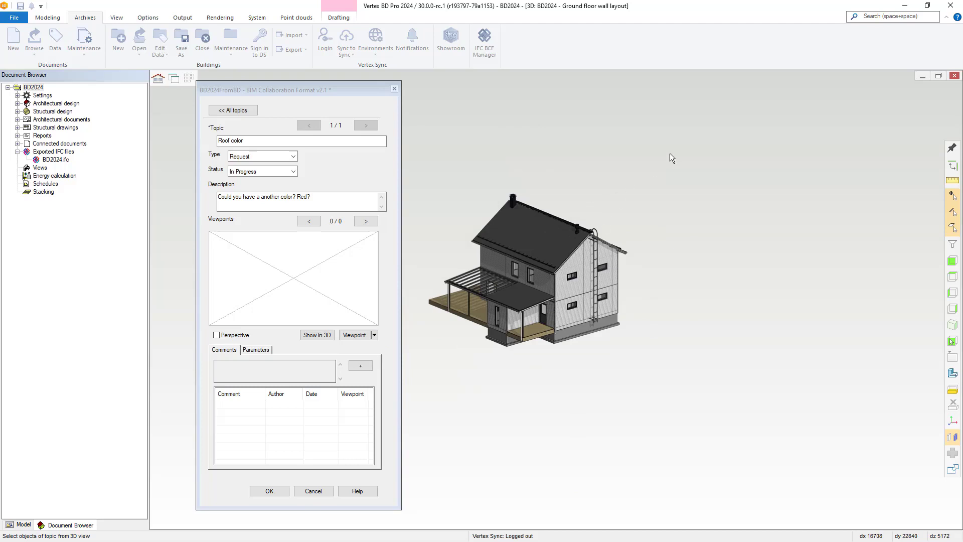
{"action": "left_click_drag", "start_coordinate": [672, 153], "coordinate": [428, 382]}
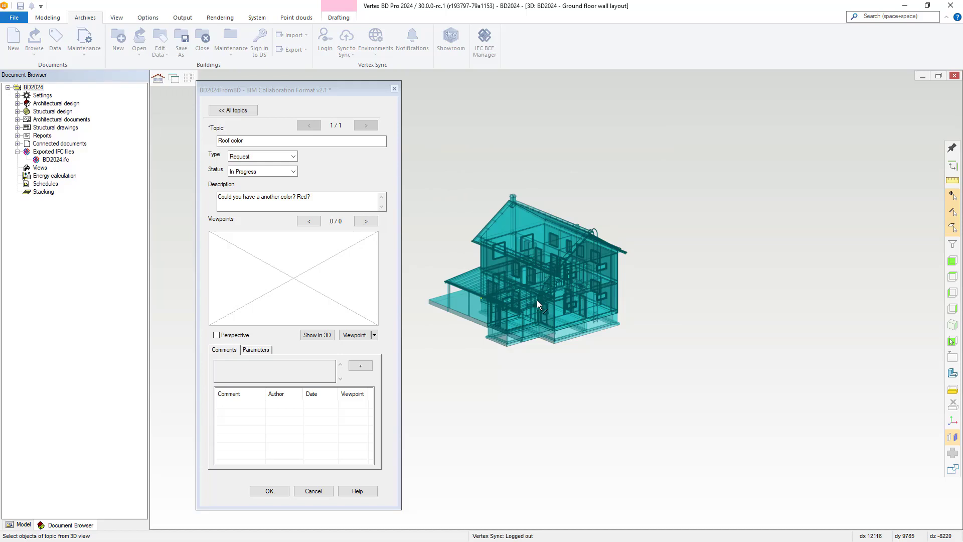
{"action": "key", "text": "Return"}
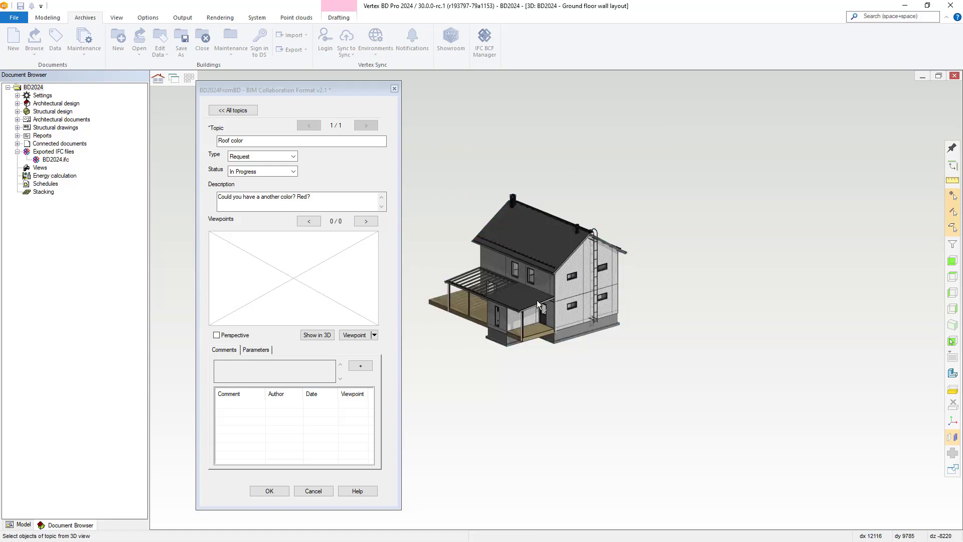
{"action": "right_click", "coordinate": [537, 300]}
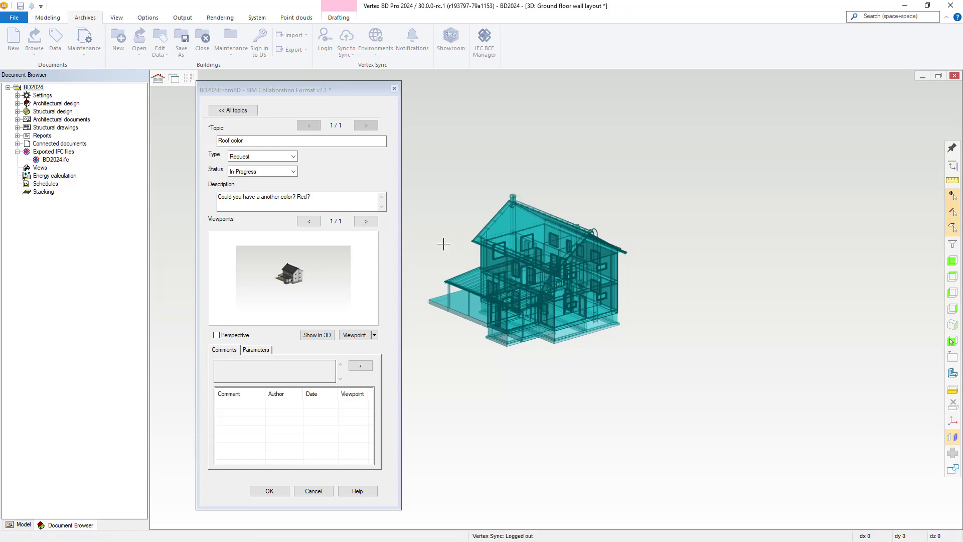
Add a second viewpoint that shows only the selected roofs, and display it in the topic.
{"action": "left_click", "coordinate": [374, 335]}
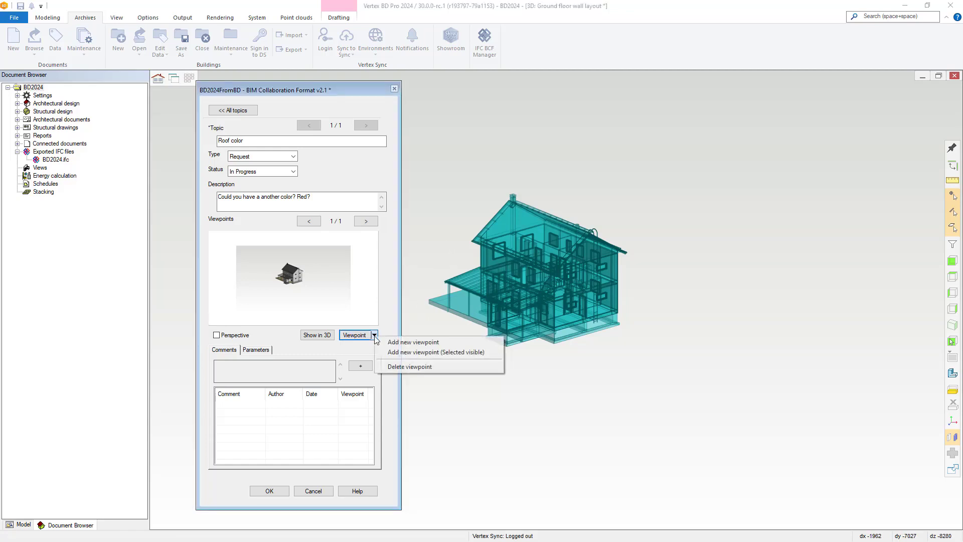
{"action": "left_click", "coordinate": [401, 353]}
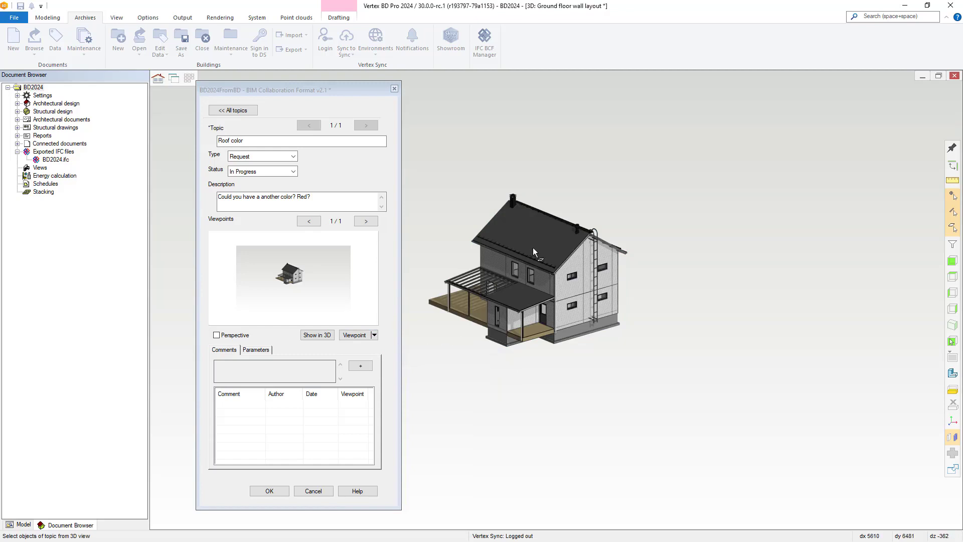
{"action": "left_click", "coordinate": [544, 239]}
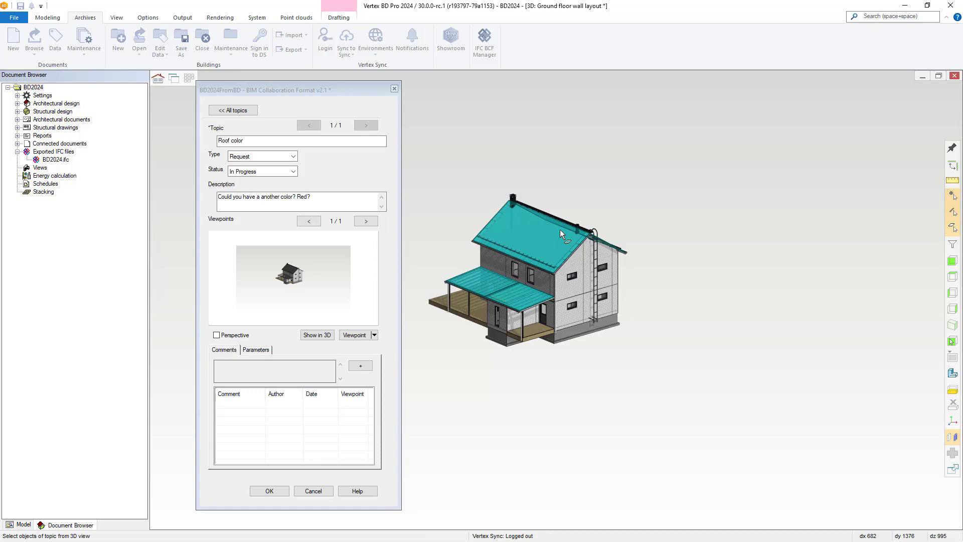
{"action": "right_click", "coordinate": [560, 230]}
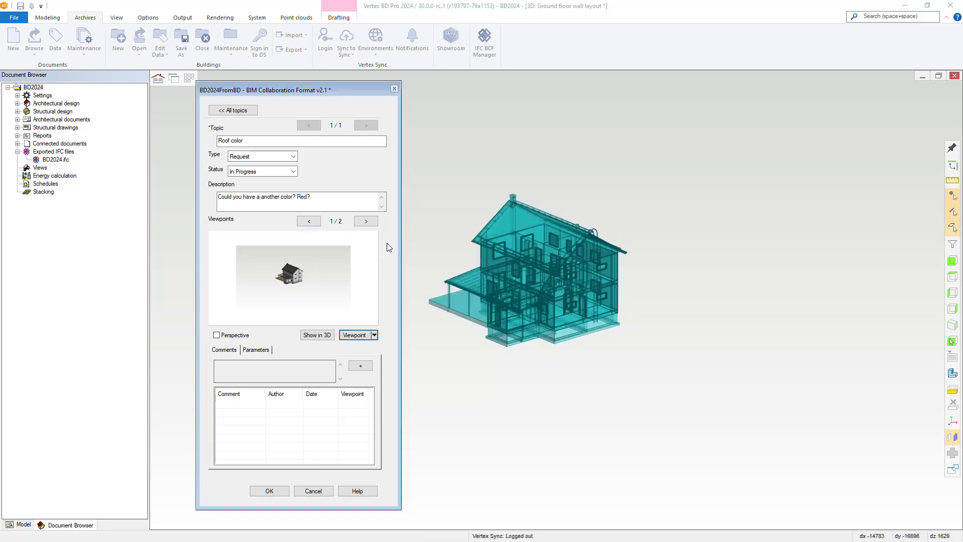
{"action": "left_click", "coordinate": [368, 221]}
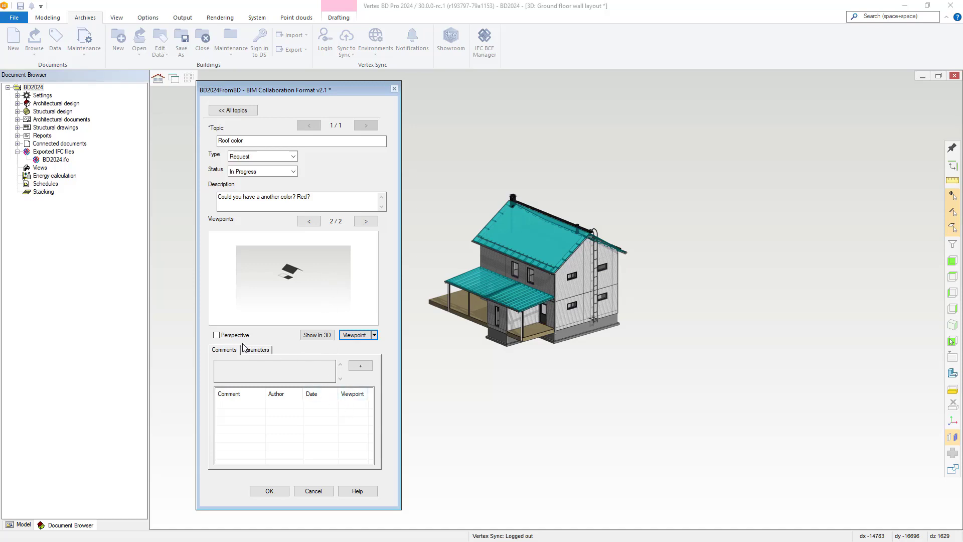
Add the comment "Could you answer during this week?" to the Roof color topic and accept the topic.
{"action": "left_click", "coordinate": [360, 366]}
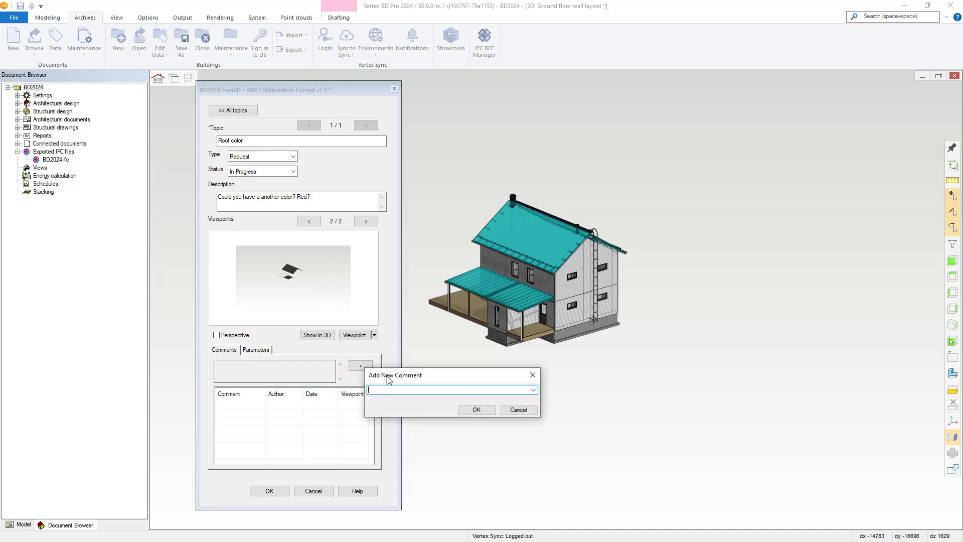
{"action": "type", "text": "Could you answer during this week?"}
{"action": "left_click_drag", "start_coordinate": [475, 378], "coordinate": [485, 389]}
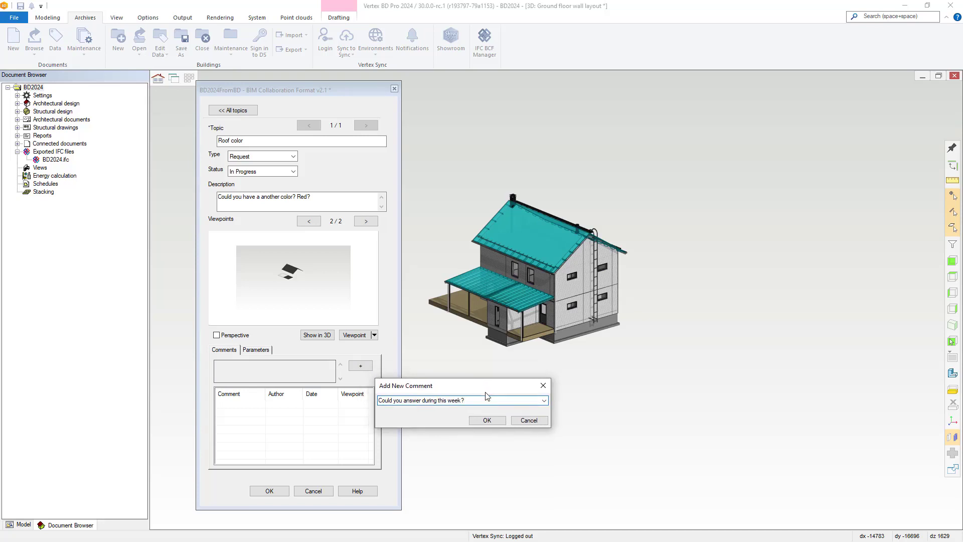
{"action": "left_click", "coordinate": [487, 421]}
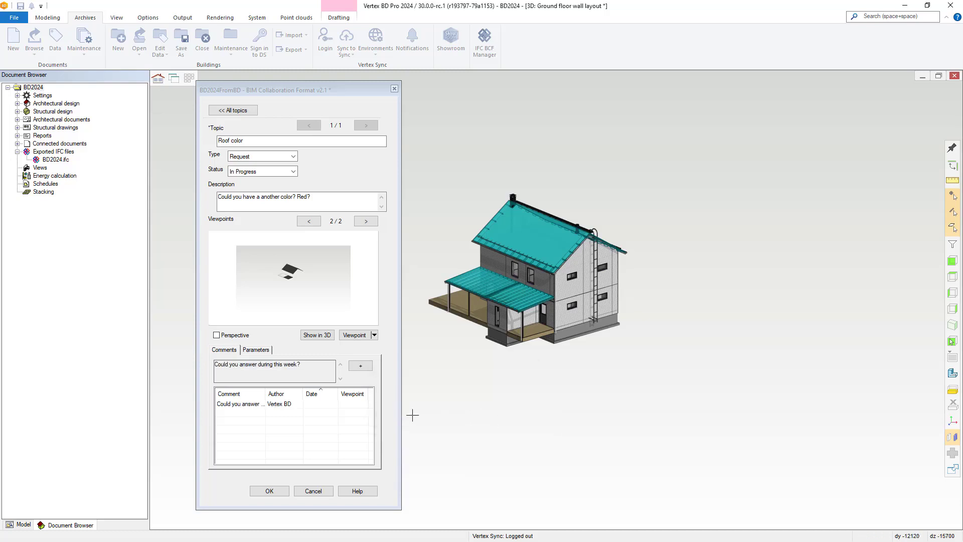
{"action": "left_click", "coordinate": [271, 486]}
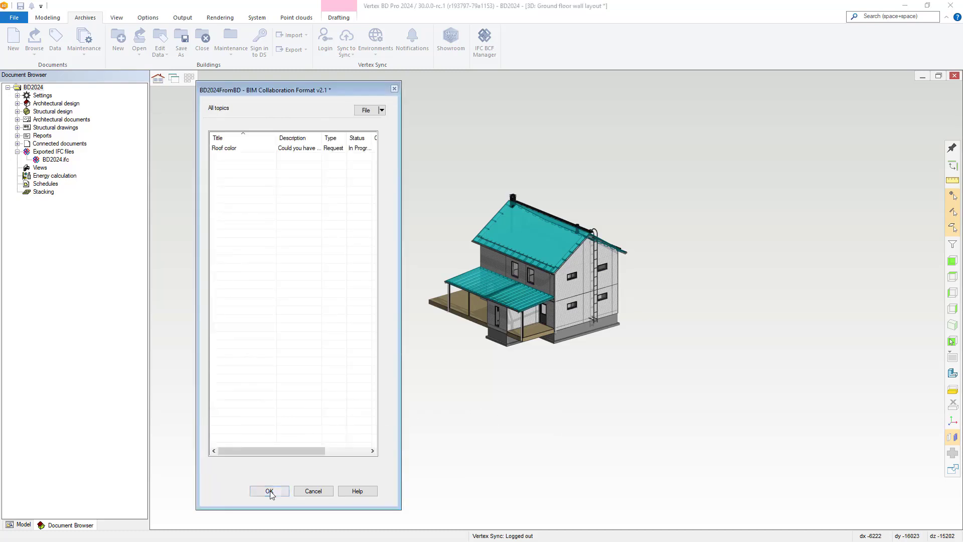
Accept the topic list and save the BCF file as BCF From BD.bcf in the BD2024 project folder.
{"action": "left_click", "coordinate": [277, 491]}
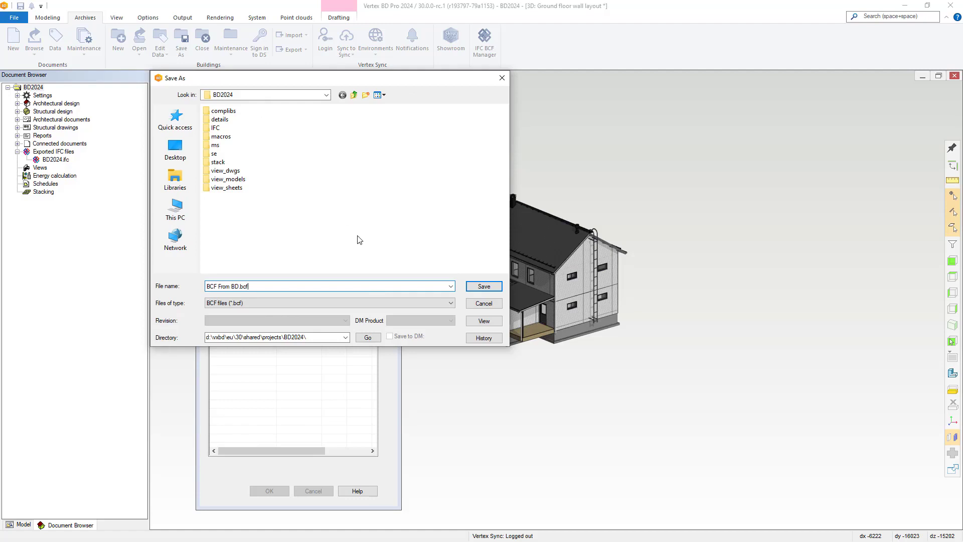
{"action": "left_click", "coordinate": [483, 286]}
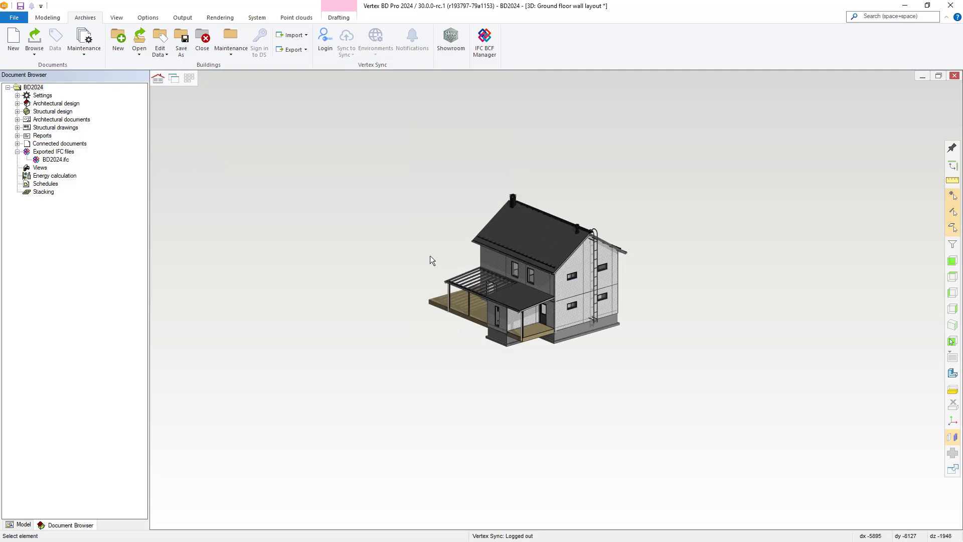
Reopen BCF From BD.bcf in the IFC BCF Manager, view its Roof color topic, and return to the topic list.
{"action": "left_click", "coordinate": [484, 49]}
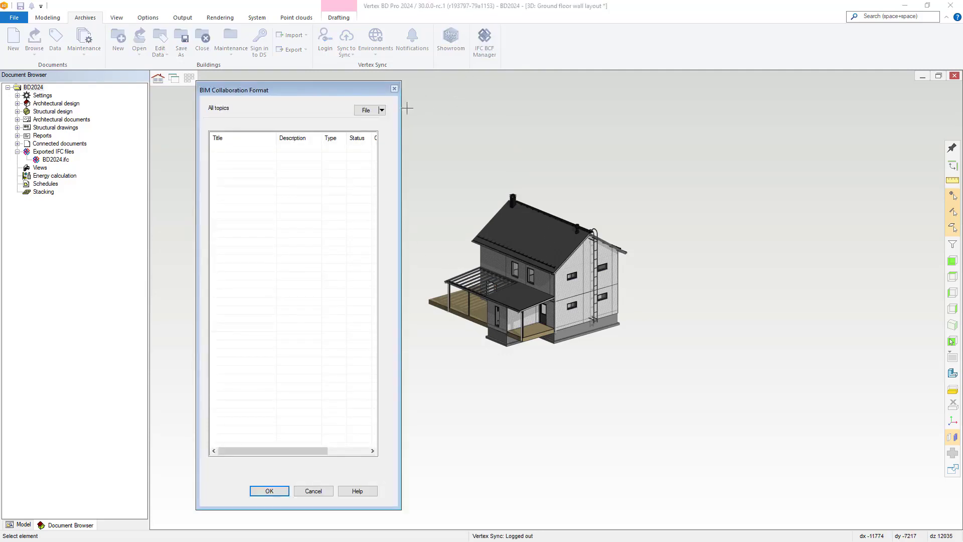
{"action": "left_click", "coordinate": [382, 110]}
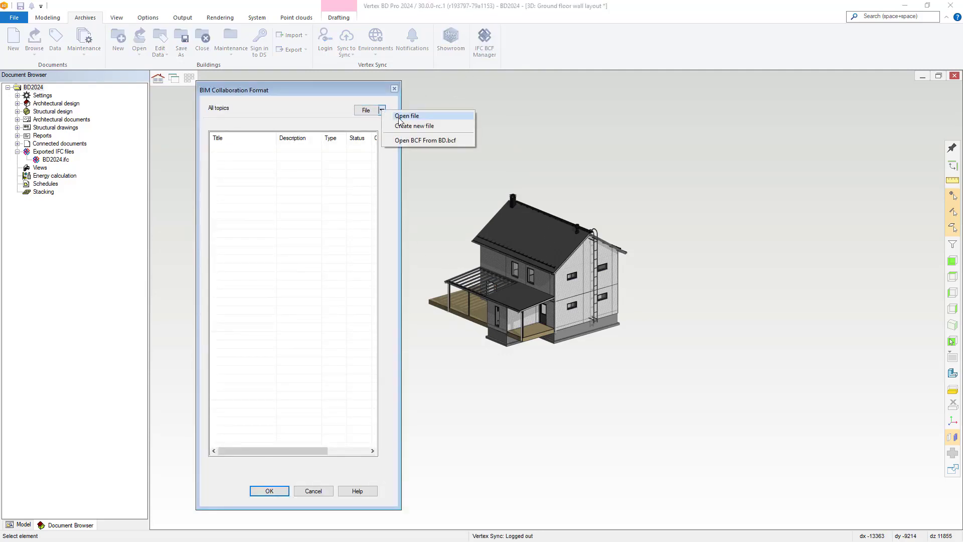
{"action": "left_click", "coordinate": [431, 143]}
{"action": "right_click", "coordinate": [330, 152]}
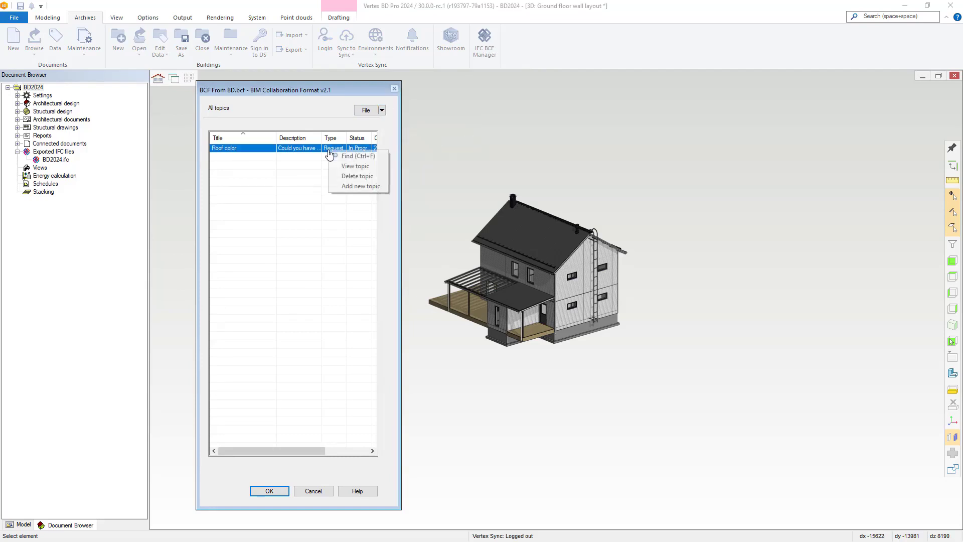
{"action": "left_click", "coordinate": [348, 168]}
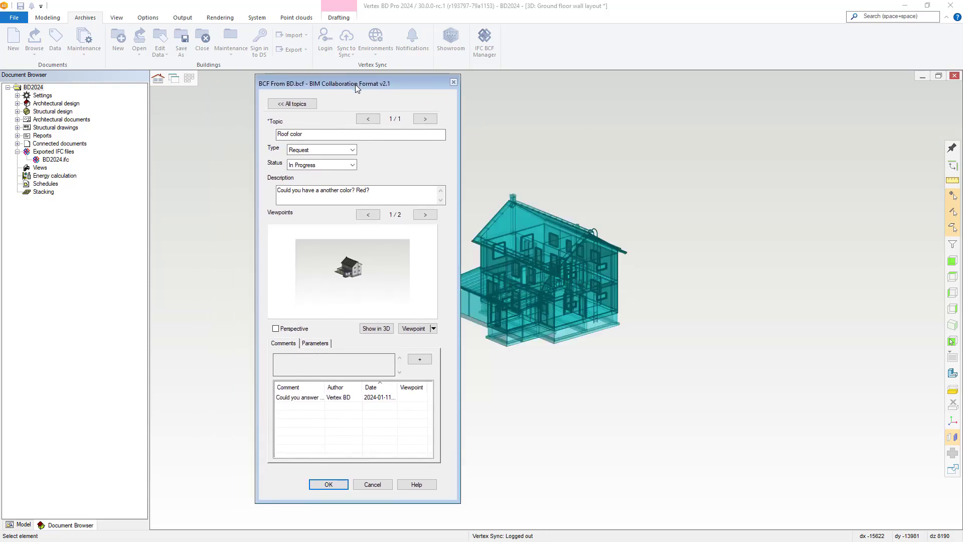
{"action": "left_click", "coordinate": [376, 484]}
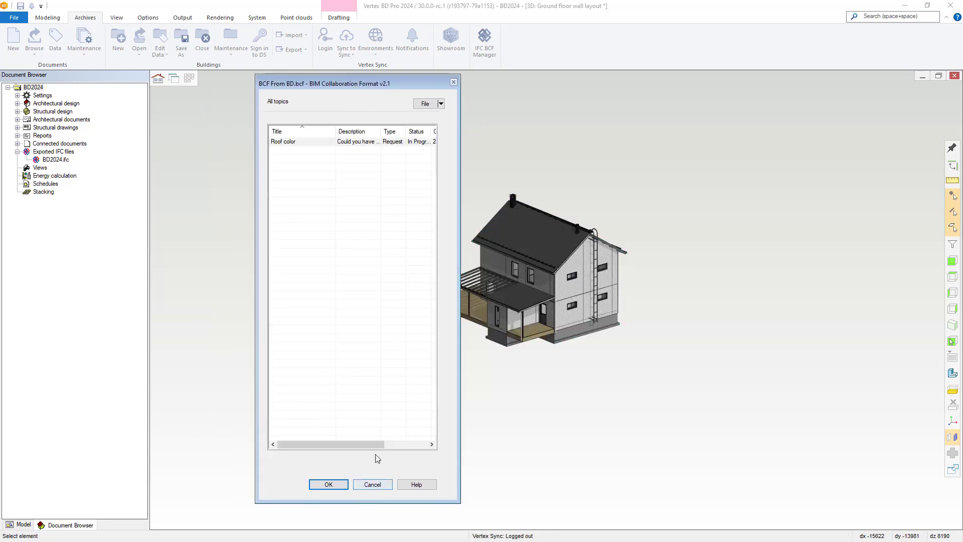
{"action": "right_click", "coordinate": [384, 152]}
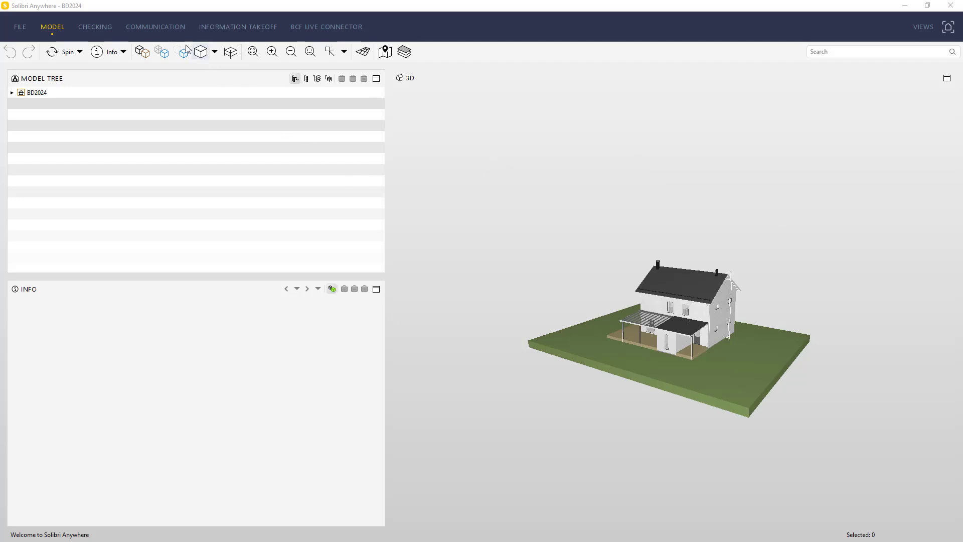
In Solibri Anywhere, create the presentation Presentation 2 from the BCF file BCF From BD.bcf.
{"action": "left_click", "coordinate": [160, 28]}
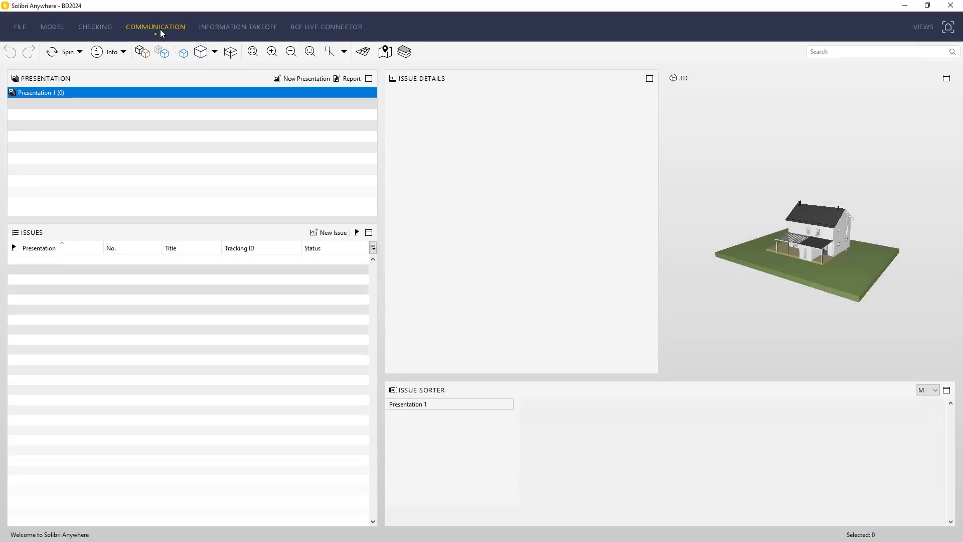
{"action": "left_click", "coordinate": [291, 80]}
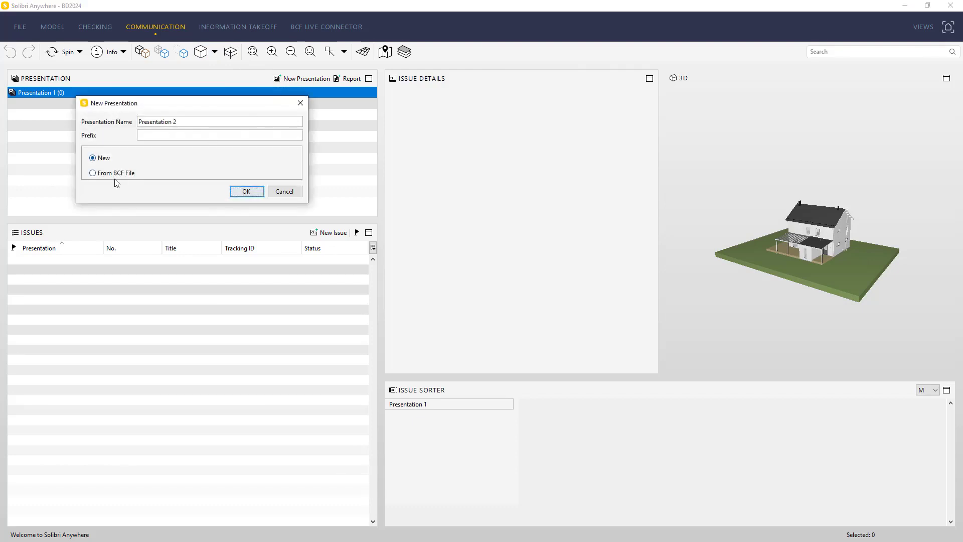
{"action": "key", "text": "Return"}
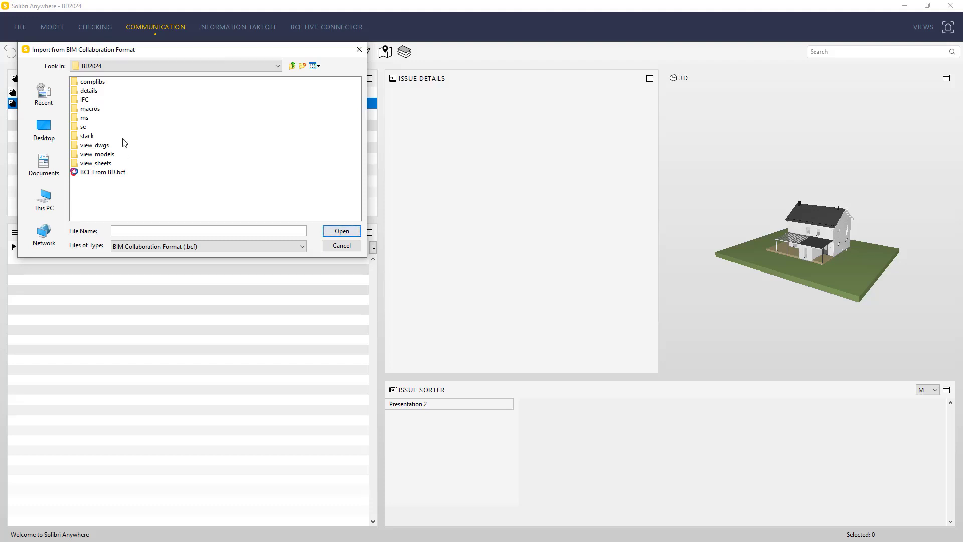
{"action": "left_click", "coordinate": [108, 171]}
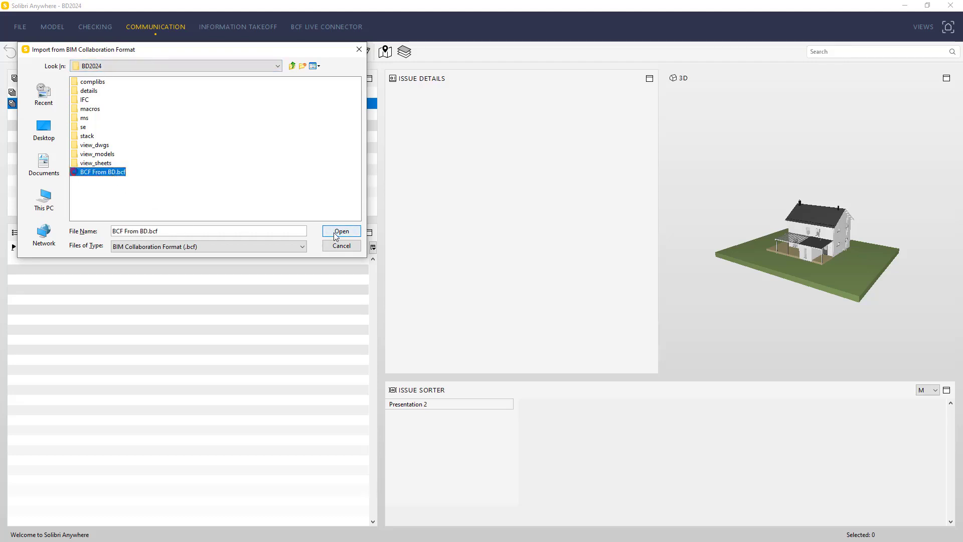
{"action": "left_click", "coordinate": [341, 231]}
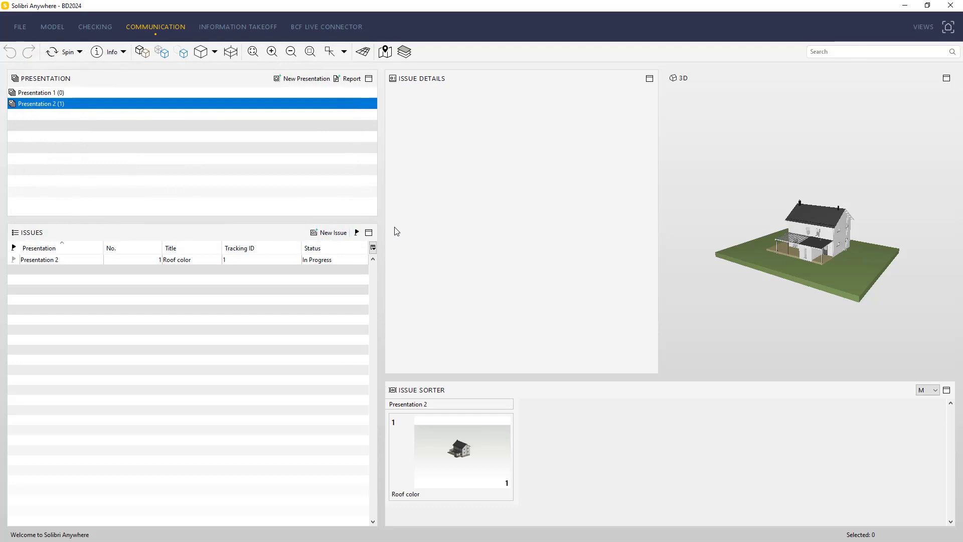
Examine the Roof color issue's details, existing comment and both of its viewpoints.
{"action": "left_click", "coordinate": [451, 445]}
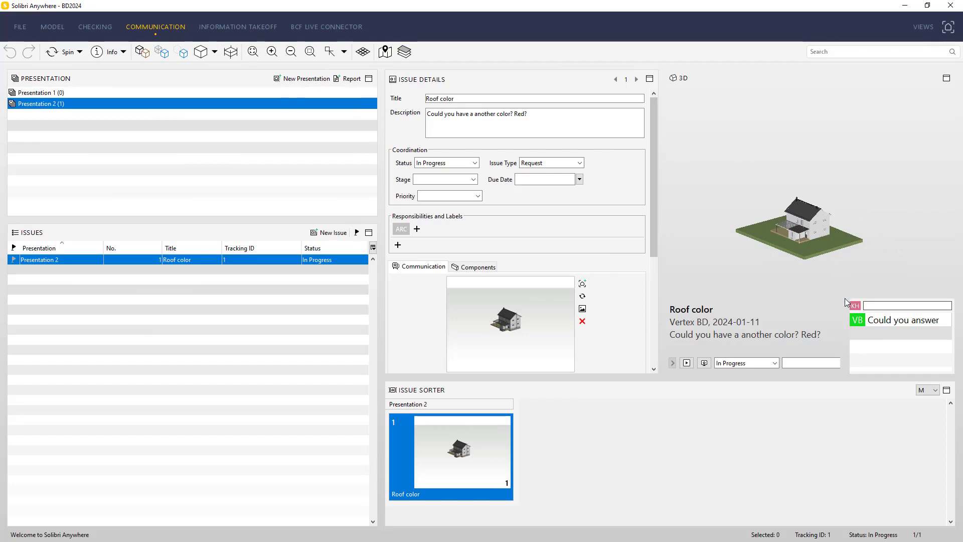
{"action": "left_click_drag", "start_coordinate": [652, 194], "coordinate": [655, 257]}
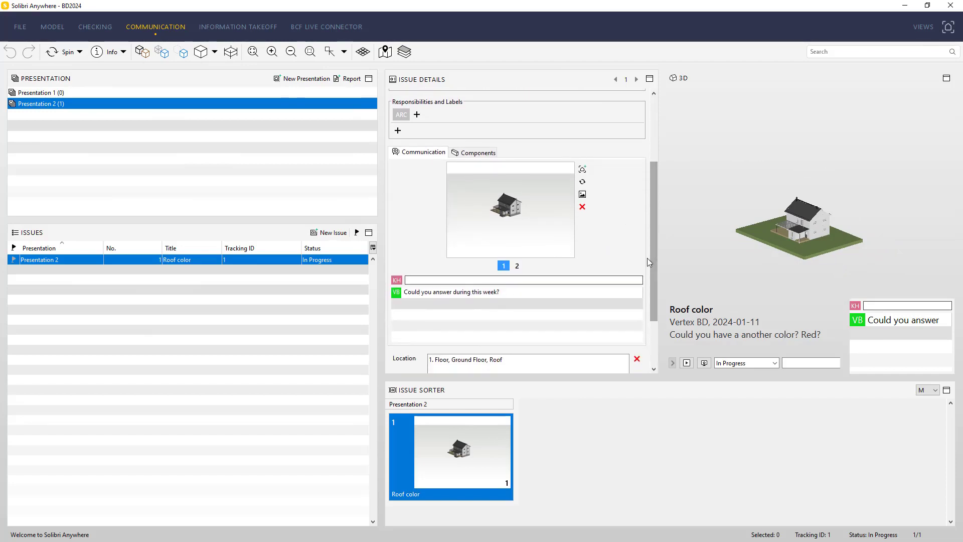
{"action": "left_click", "coordinate": [517, 266]}
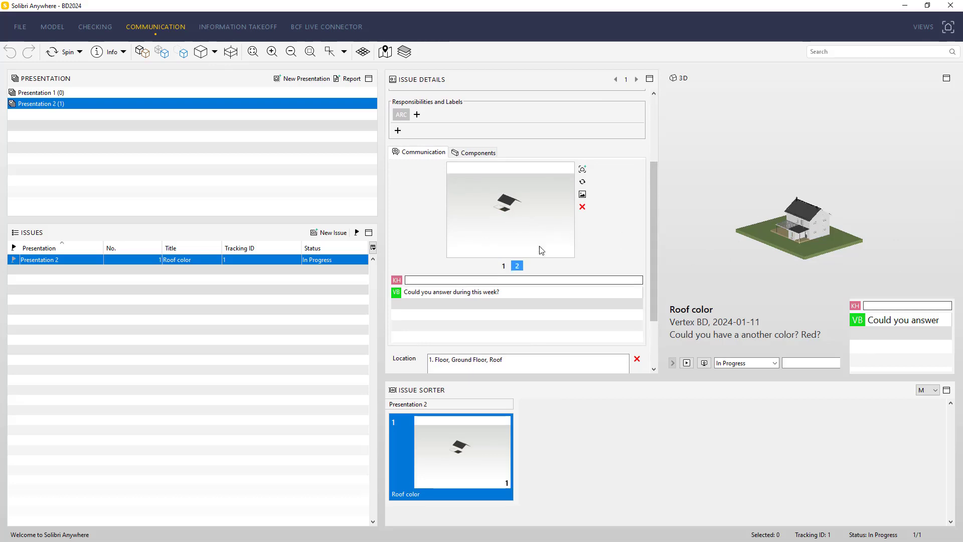
{"action": "left_click", "coordinate": [504, 265]}
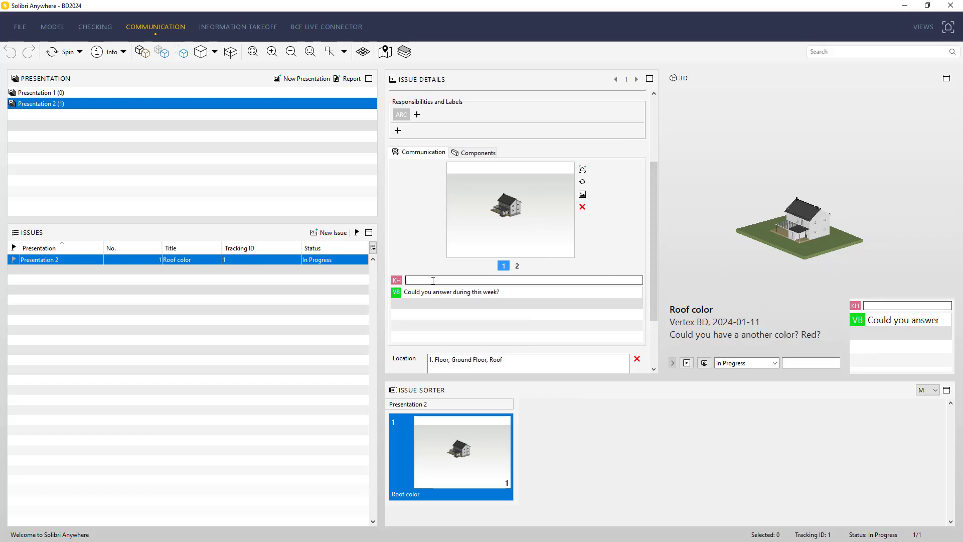
Add the comment "Red is okay" to the Roof color issue and set its status to Resolved.
{"action": "type", "text": "ed is okay"}
{"action": "key", "text": "Return"}
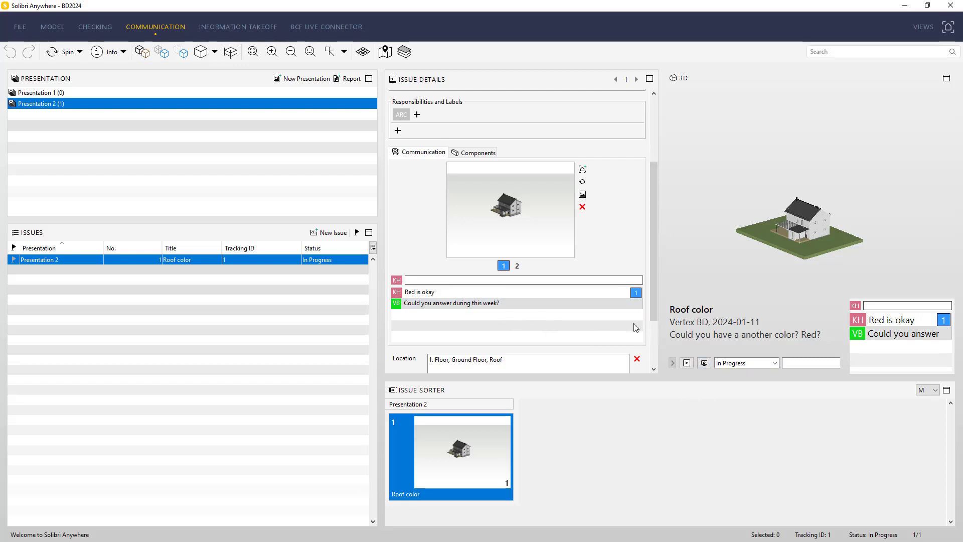
{"action": "left_click", "coordinate": [775, 363]}
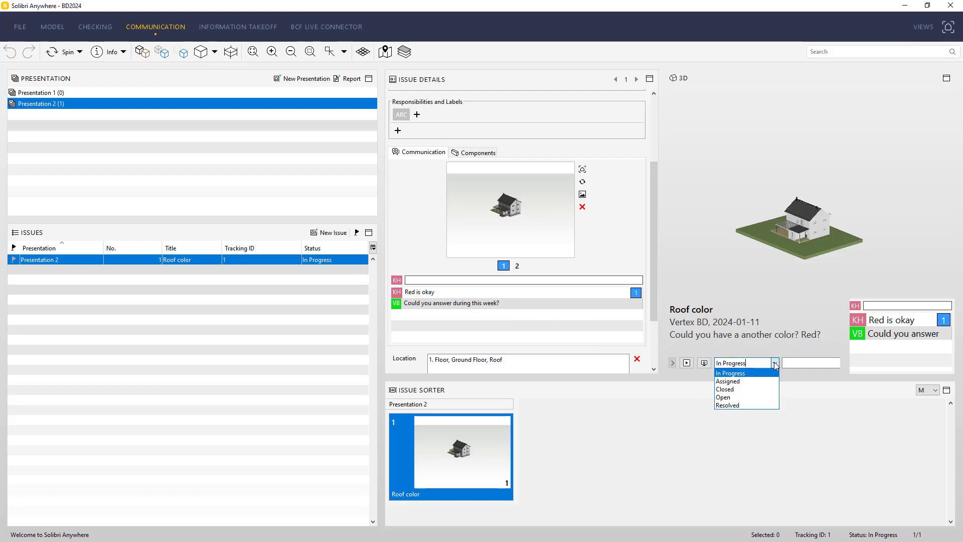
{"action": "left_click", "coordinate": [763, 405]}
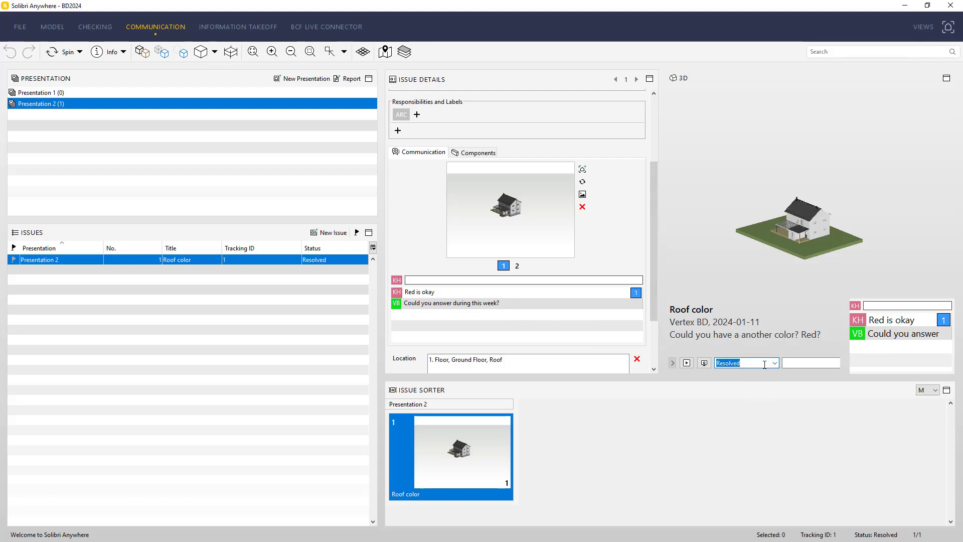
{"action": "key", "text": "Tab"}
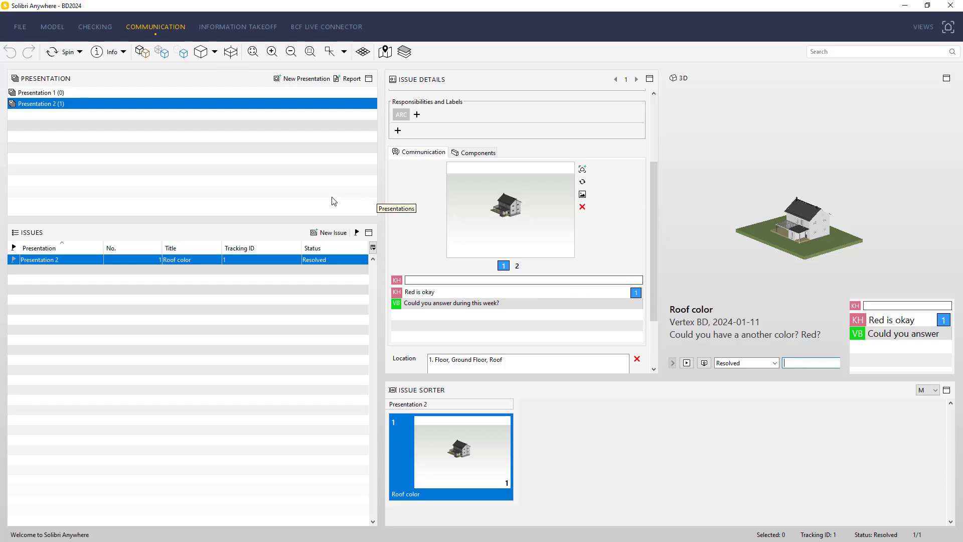
Create a BCF v2.1 report of all issues in Presentation 2, titled "Answer to Roof color".
{"action": "left_click", "coordinate": [353, 80]}
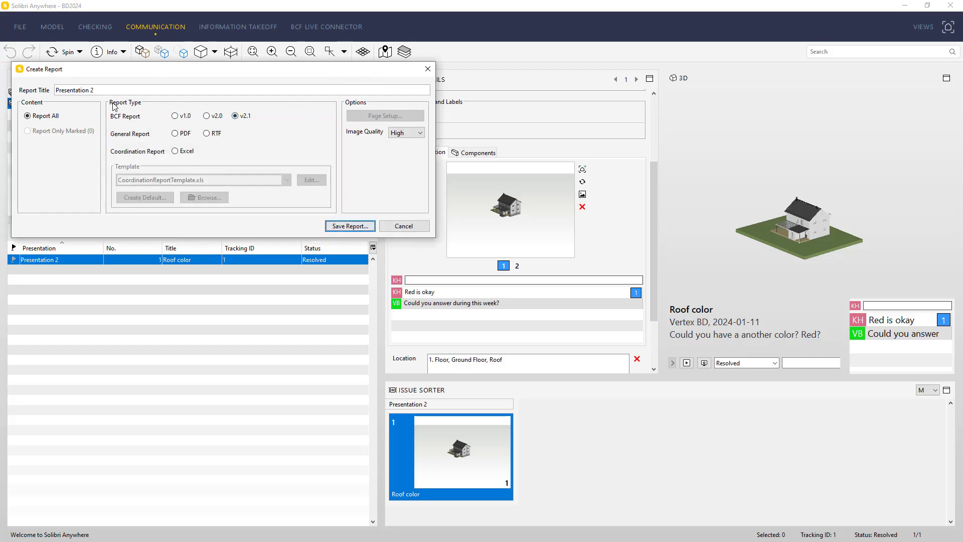
{"action": "left_click_drag", "start_coordinate": [112, 88], "coordinate": [27, 88]}
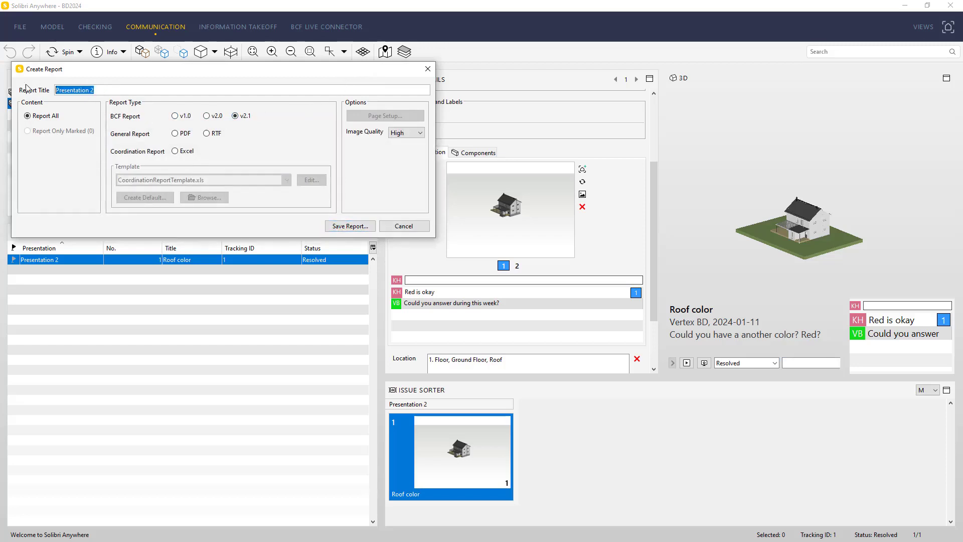
{"action": "type", "text": "ANswer to Roof color"}
{"action": "left_click_drag", "start_coordinate": [202, 70], "coordinate": [254, 96]}
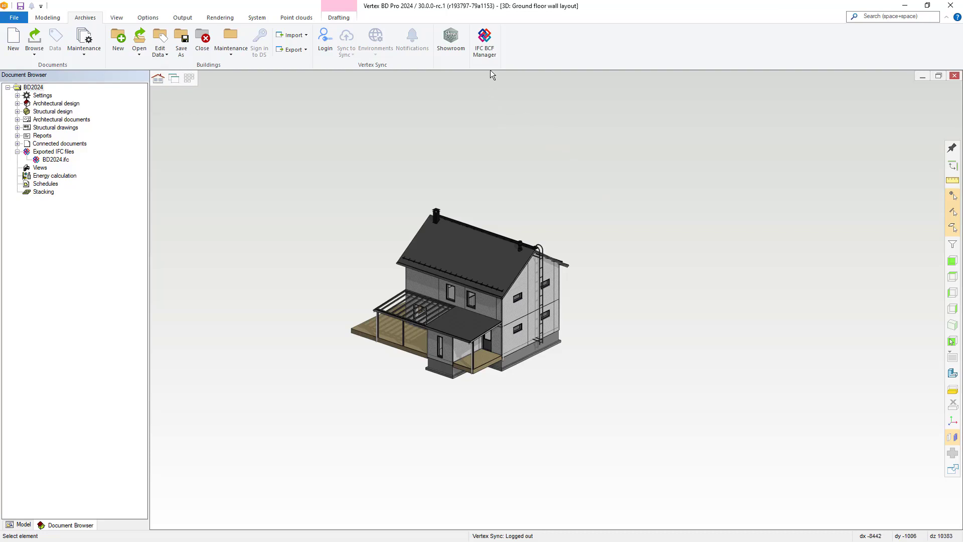
Switch back to Vertex BD and open Answer to Roof color.bcf in the IFC BCF Manager.
{"action": "left_click", "coordinate": [485, 40]}
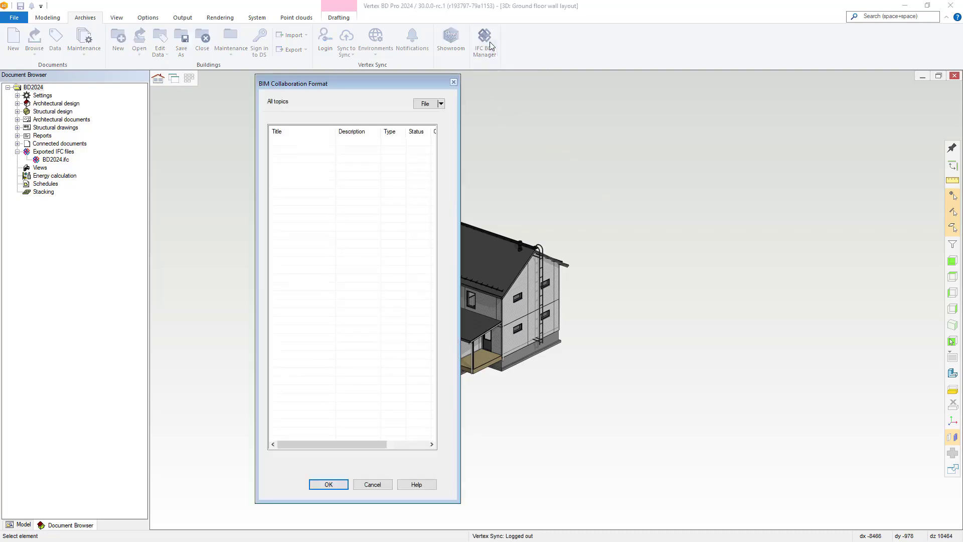
{"action": "left_click", "coordinate": [440, 103]}
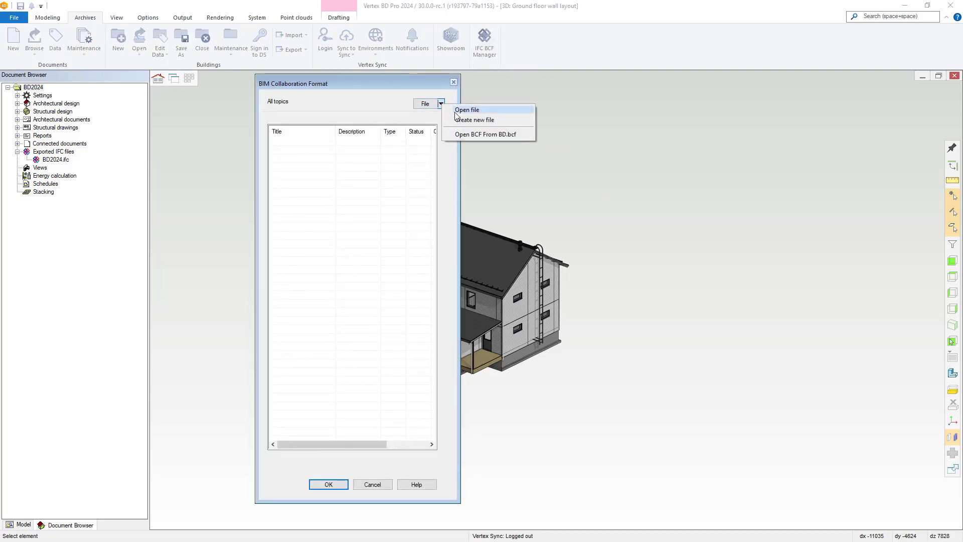
{"action": "left_click", "coordinate": [458, 110]}
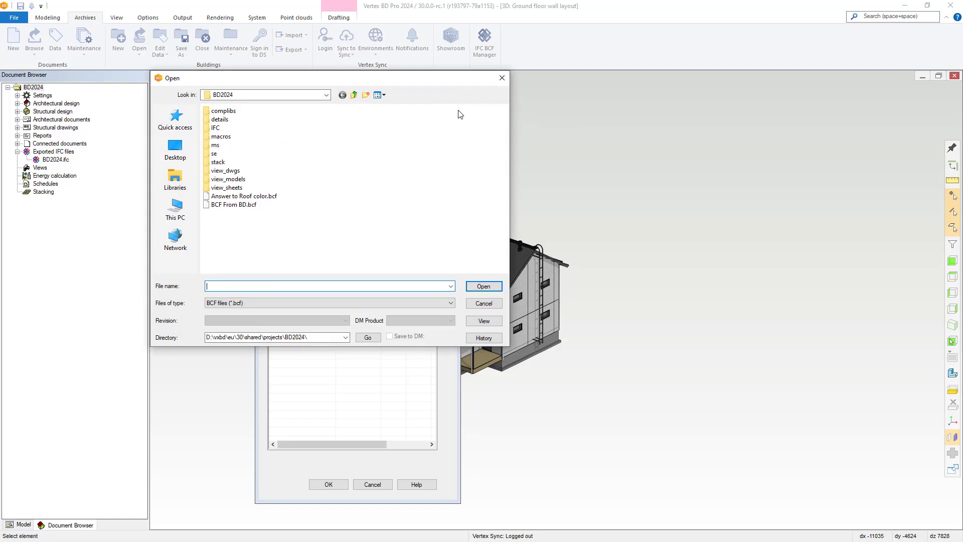
{"action": "left_click", "coordinate": [275, 197]}
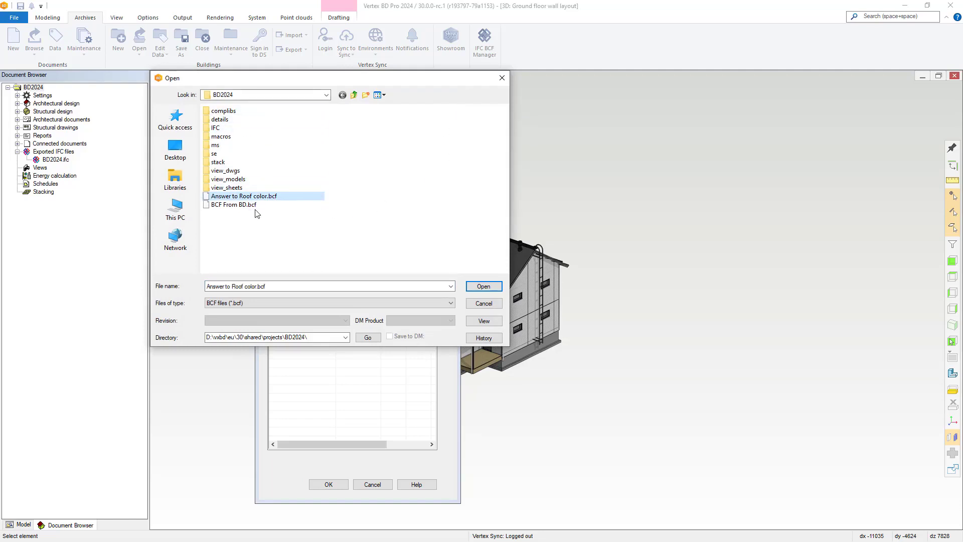
{"action": "left_click", "coordinate": [479, 285]}
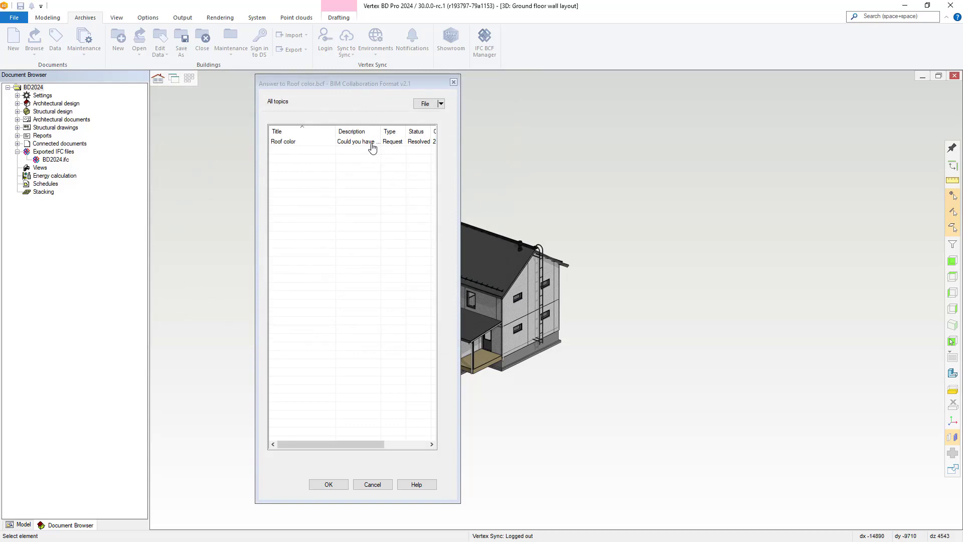
View the Roof color topic, widen the comments' author column, set the status to Closed and accept the topic.
{"action": "right_click", "coordinate": [380, 147]}
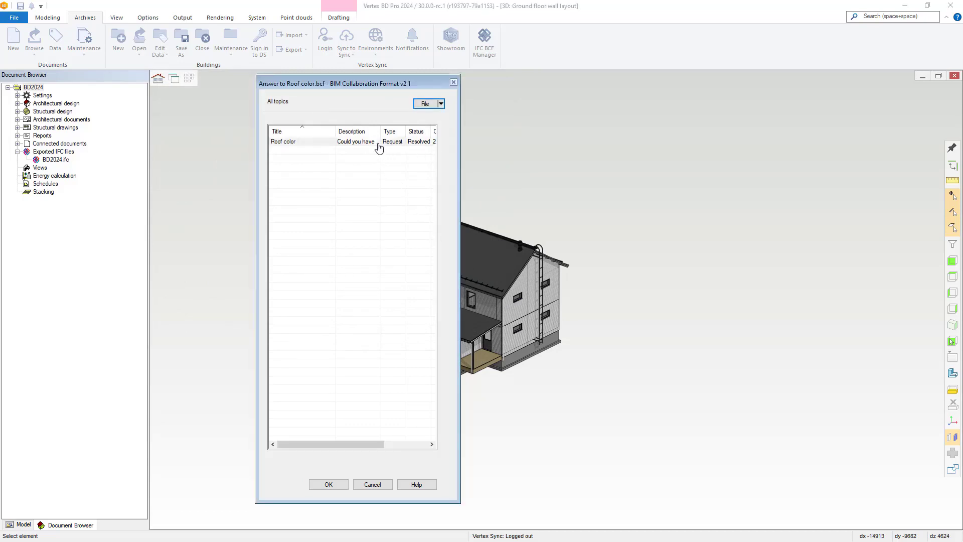
{"action": "left_click", "coordinate": [387, 159]}
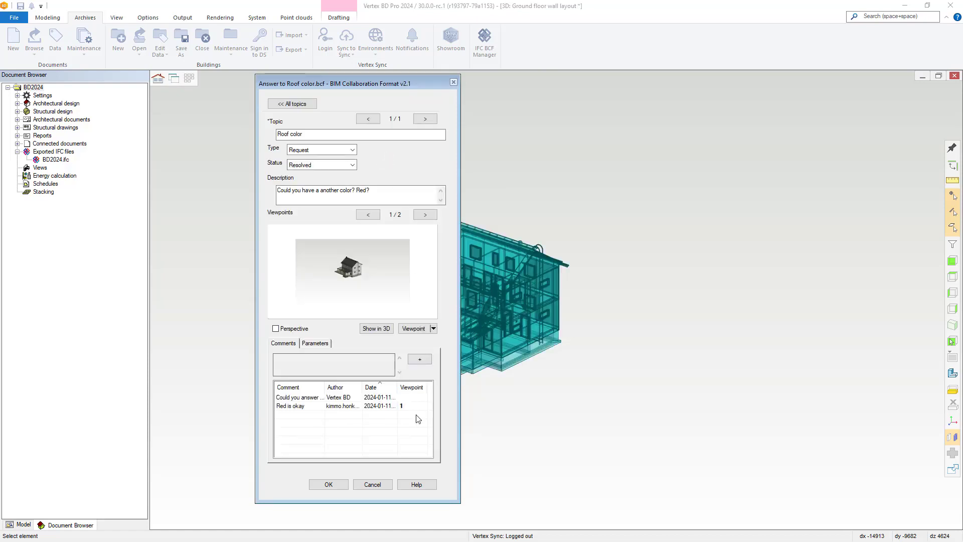
{"action": "left_click_drag", "start_coordinate": [362, 384], "coordinate": [391, 385]}
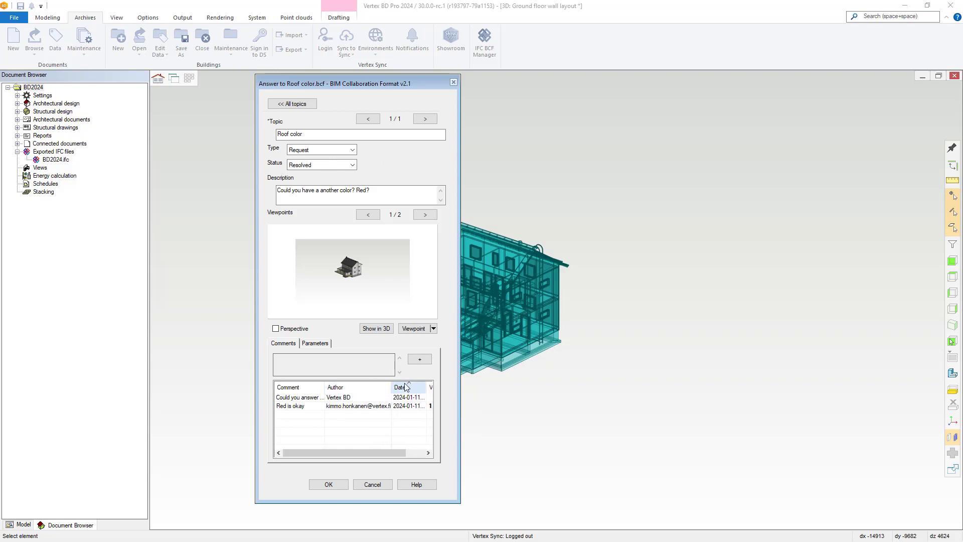
{"action": "left_click", "coordinate": [352, 165]}
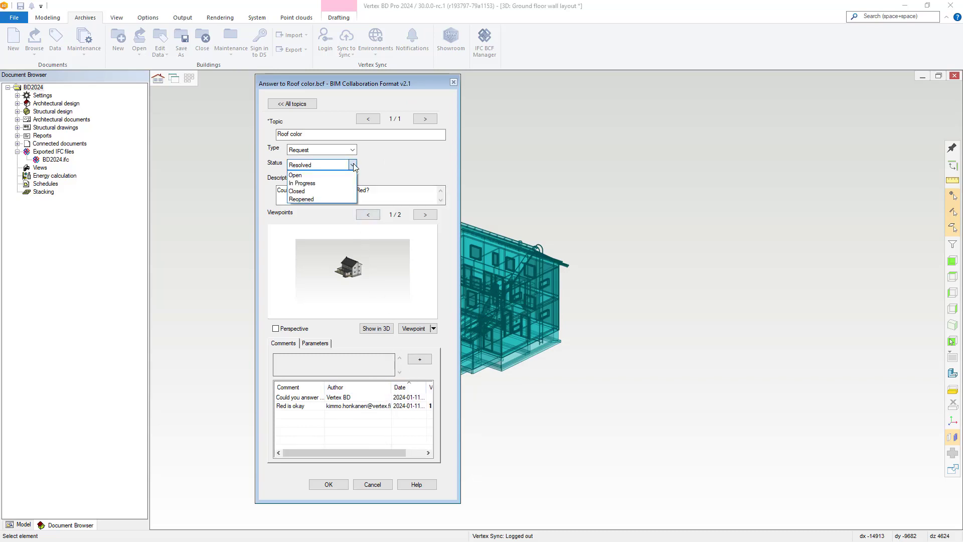
{"action": "left_click", "coordinate": [336, 191]}
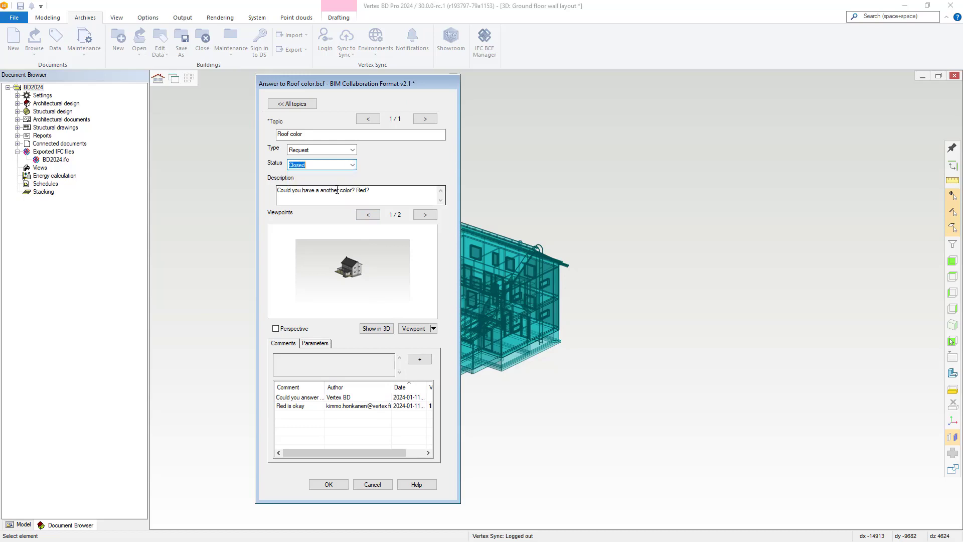
{"action": "left_click", "coordinate": [335, 486]}
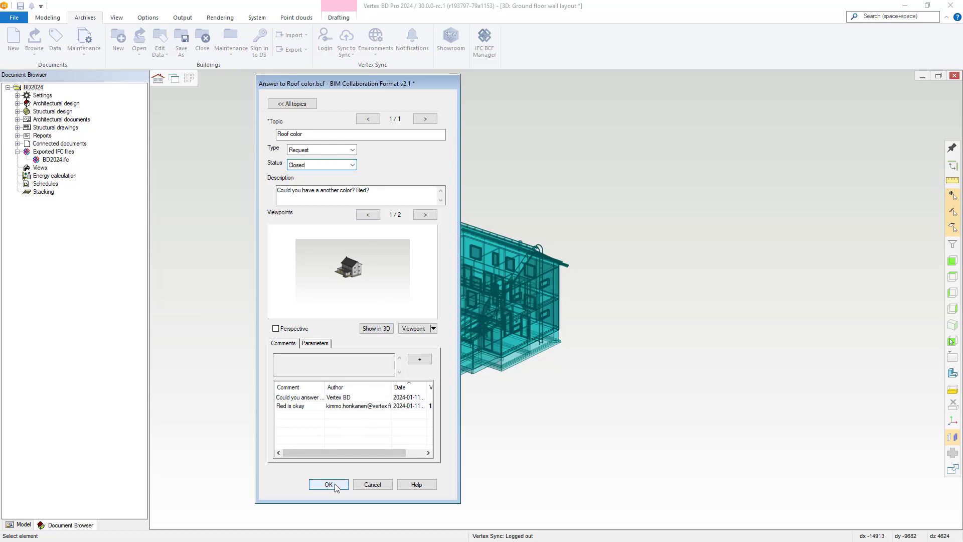
Accept the Roof color topic in the Answer to Roof color BCF file with its Closed status.
{"action": "left_click", "coordinate": [329, 484]}
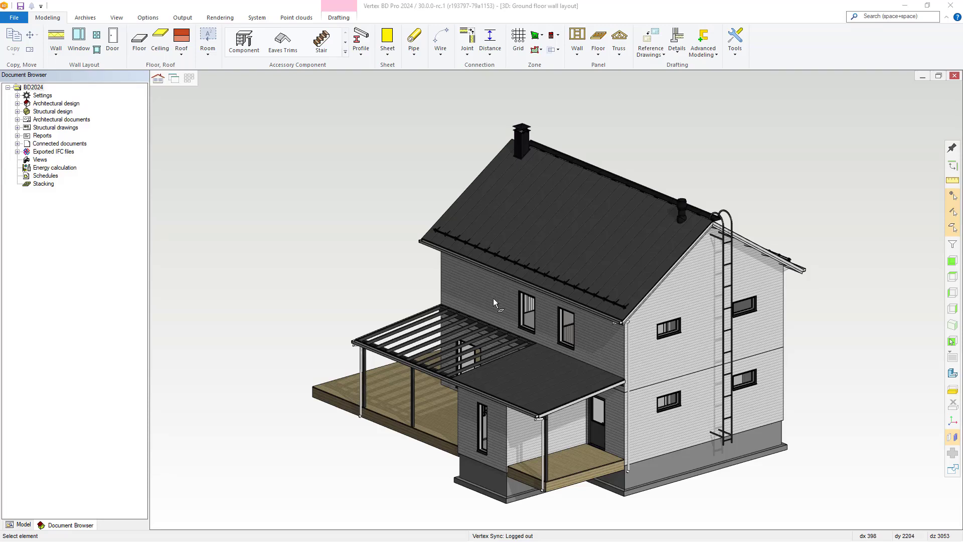
Open the 3D panel stacking settings and enable updating items after moving.
{"action": "left_click", "coordinate": [176, 19]}
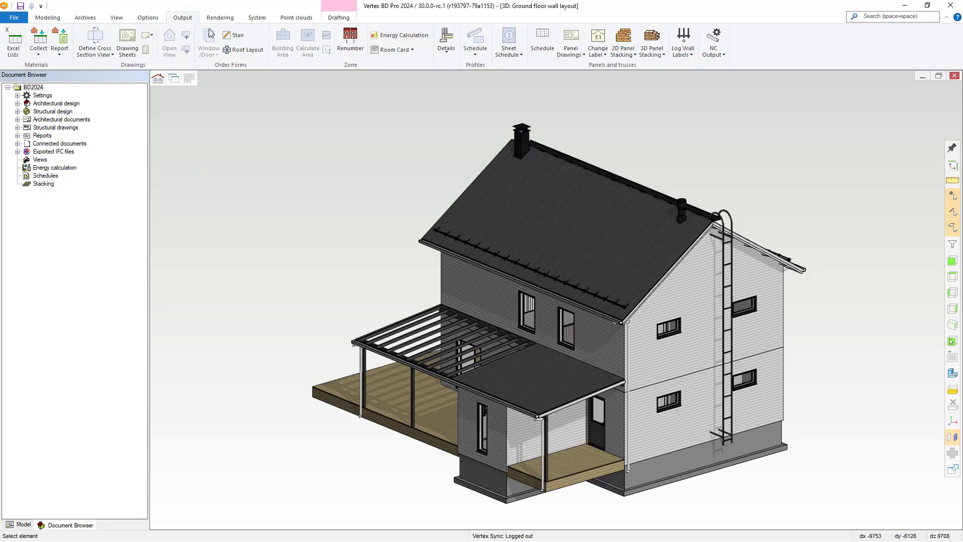
{"action": "left_click", "coordinate": [664, 56]}
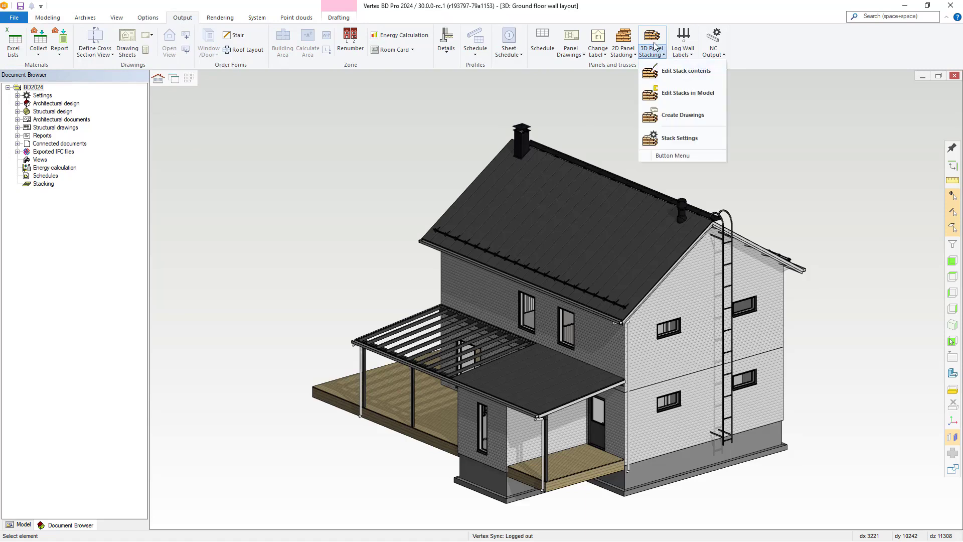
{"action": "left_click", "coordinate": [682, 145]}
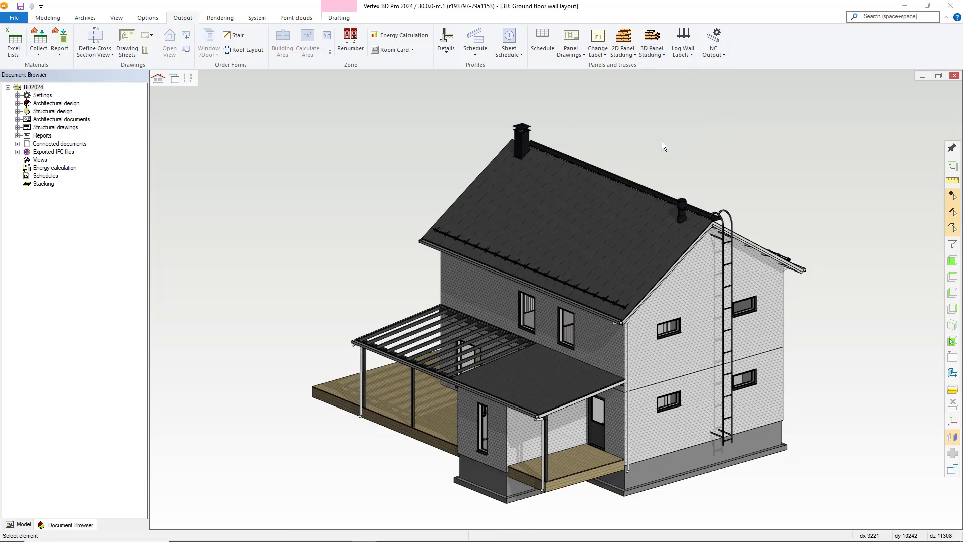
{"action": "left_click_drag", "start_coordinate": [294, 79], "coordinate": [317, 130]}
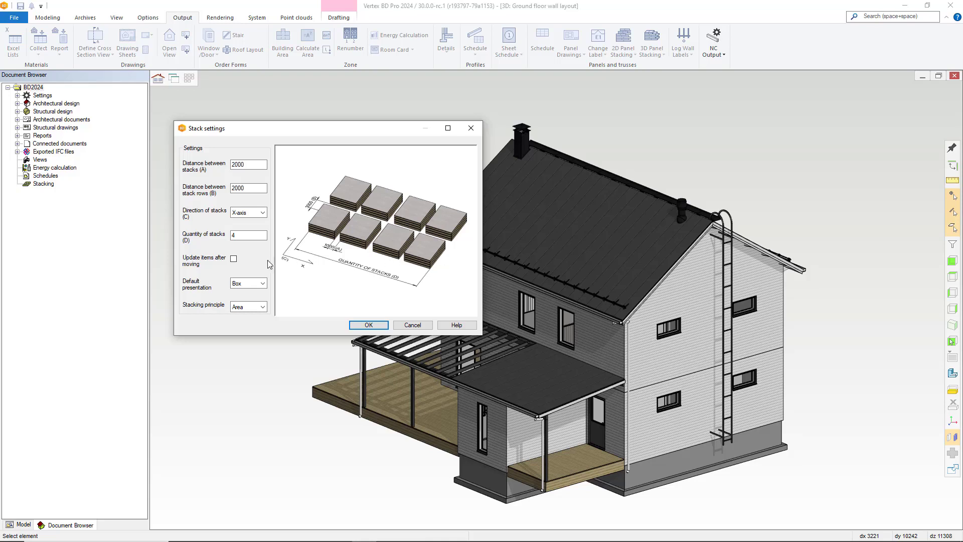
{"action": "left_click", "coordinate": [236, 259]}
Review the default presentation and stacking principle choices, keep Box and Area, and accept the stack settings.
{"action": "left_click", "coordinate": [262, 284]}
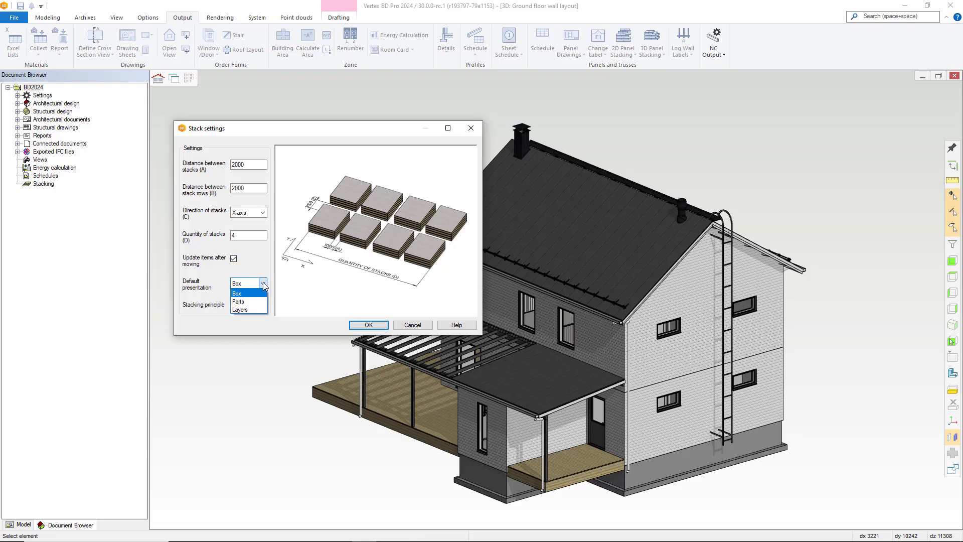
{"action": "left_click", "coordinate": [263, 284]}
{"action": "left_click", "coordinate": [263, 284]}
{"action": "left_click", "coordinate": [263, 284]}
{"action": "left_click", "coordinate": [263, 283]}
{"action": "left_click", "coordinate": [263, 284]}
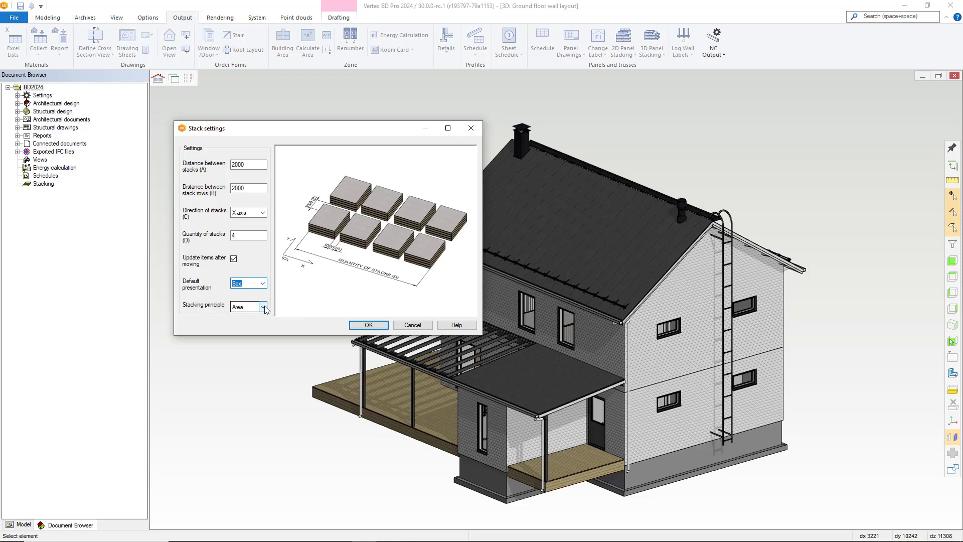
{"action": "left_click", "coordinate": [262, 307]}
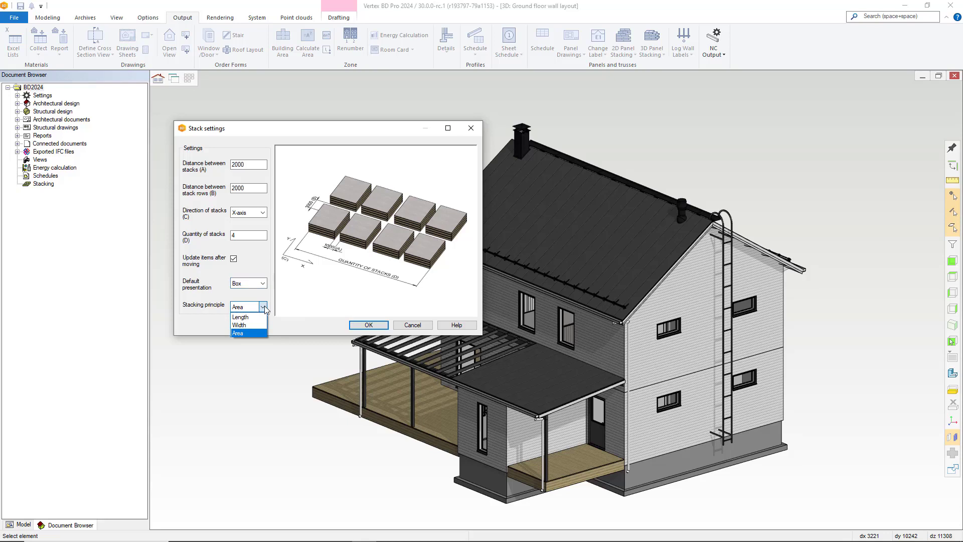
{"action": "left_click", "coordinate": [263, 307]}
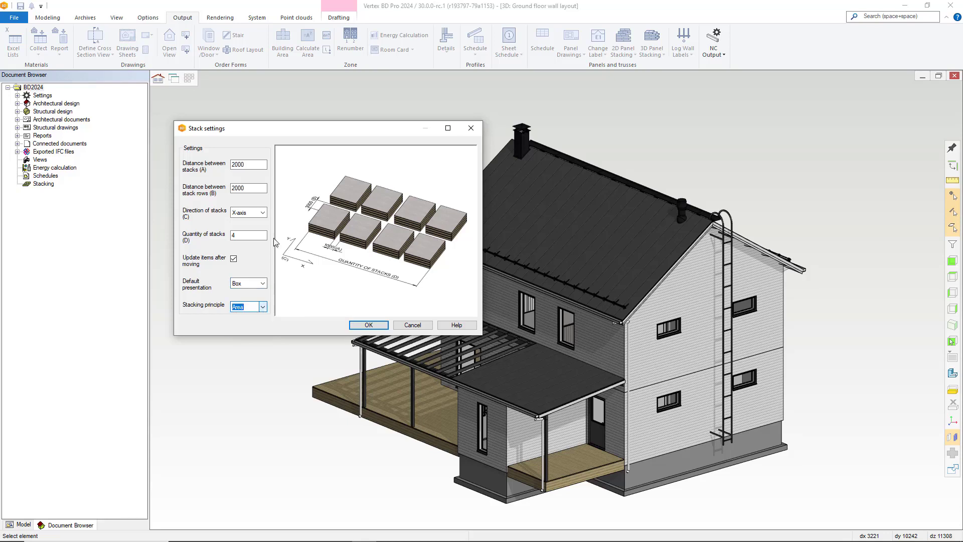
{"action": "left_click_drag", "start_coordinate": [291, 132], "coordinate": [309, 103]}
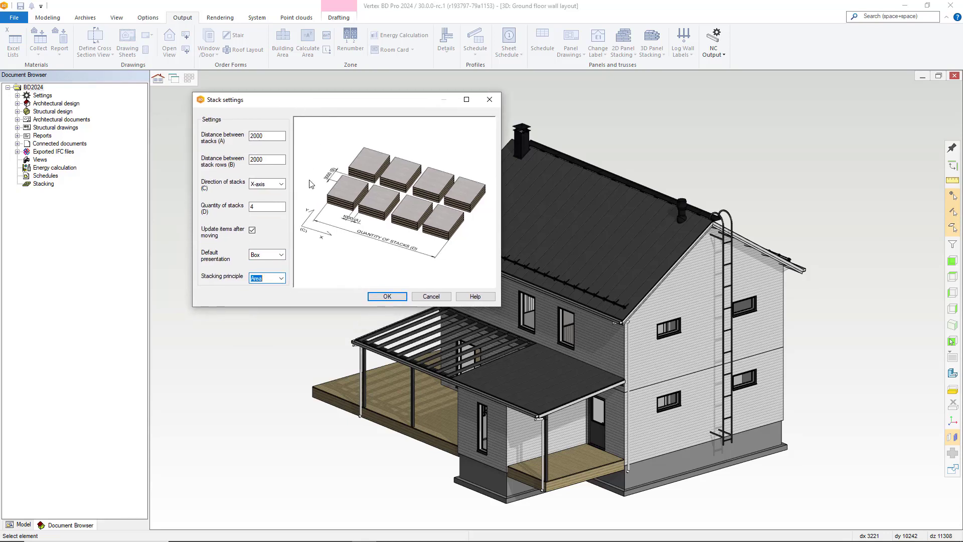
{"action": "left_click", "coordinate": [387, 297]}
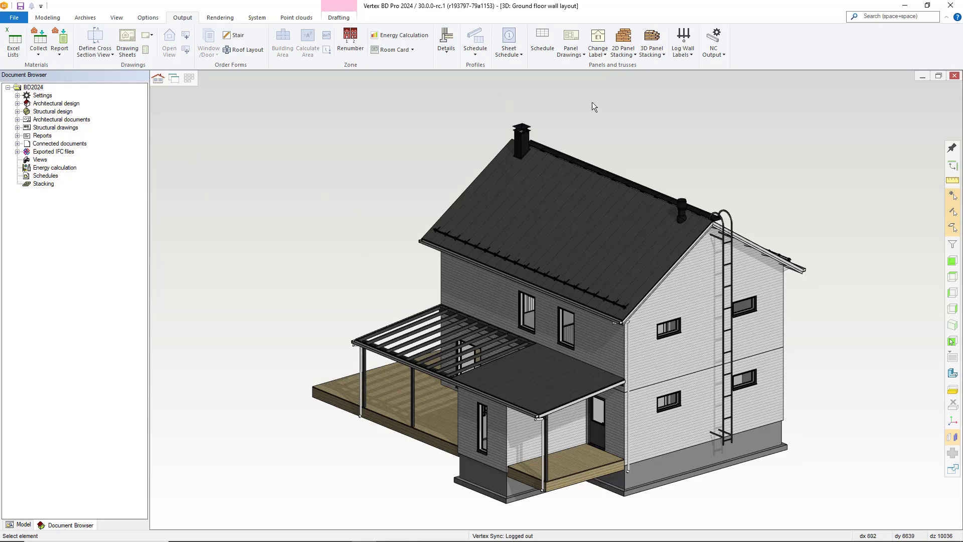
Open the 3D stack contents for editing, enlarge the element list and sort it by label.
{"action": "left_click", "coordinate": [656, 54]}
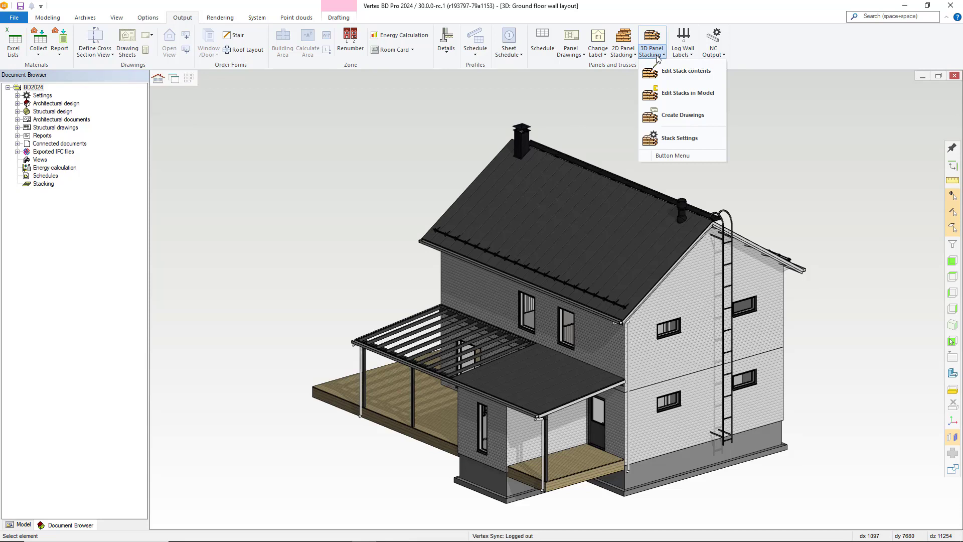
{"action": "left_click", "coordinate": [700, 73]}
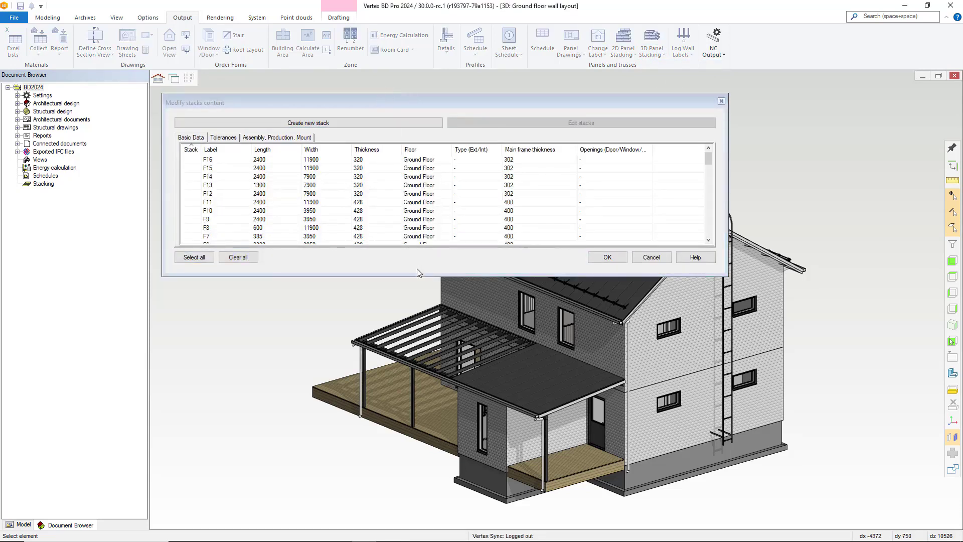
{"action": "left_click_drag", "start_coordinate": [435, 277], "coordinate": [440, 425]}
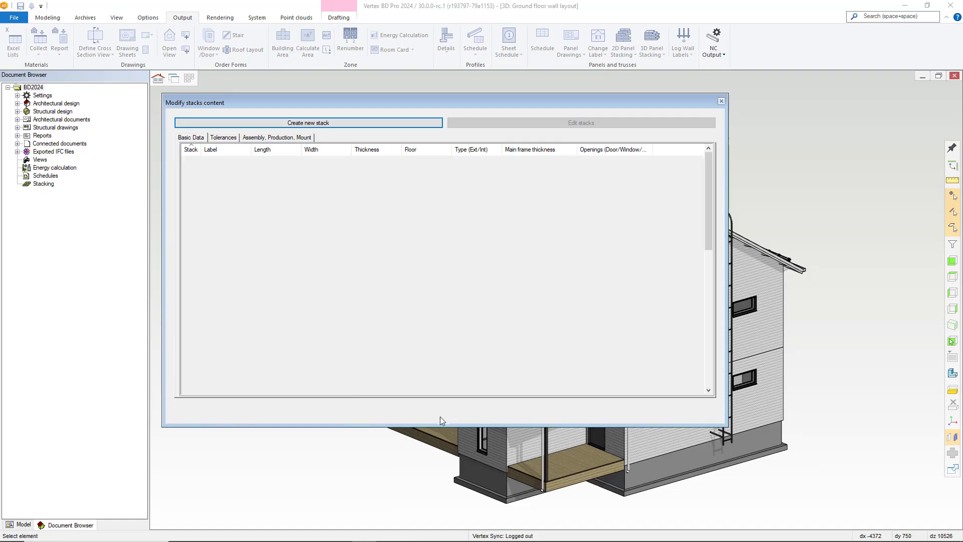
{"action": "left_click", "coordinate": [196, 408]}
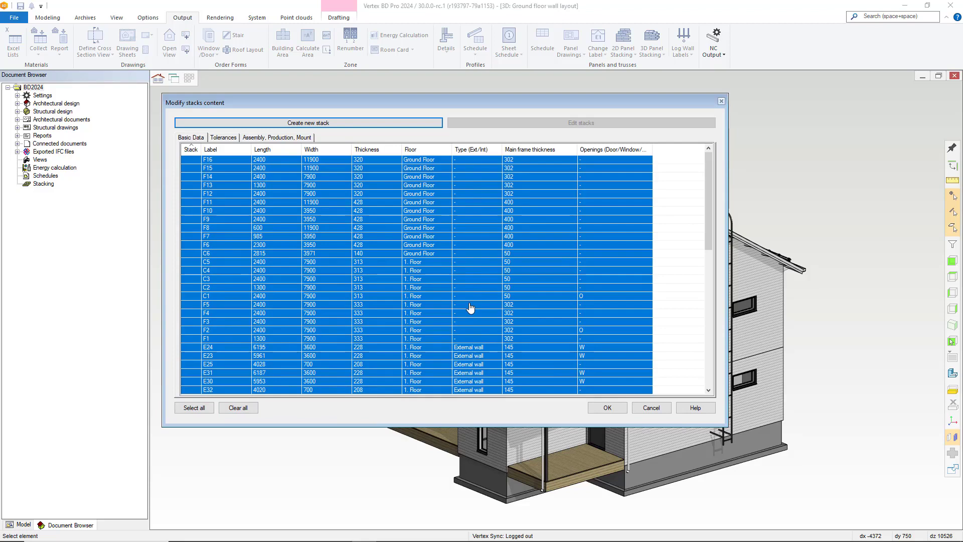
{"action": "left_click", "coordinate": [251, 406]}
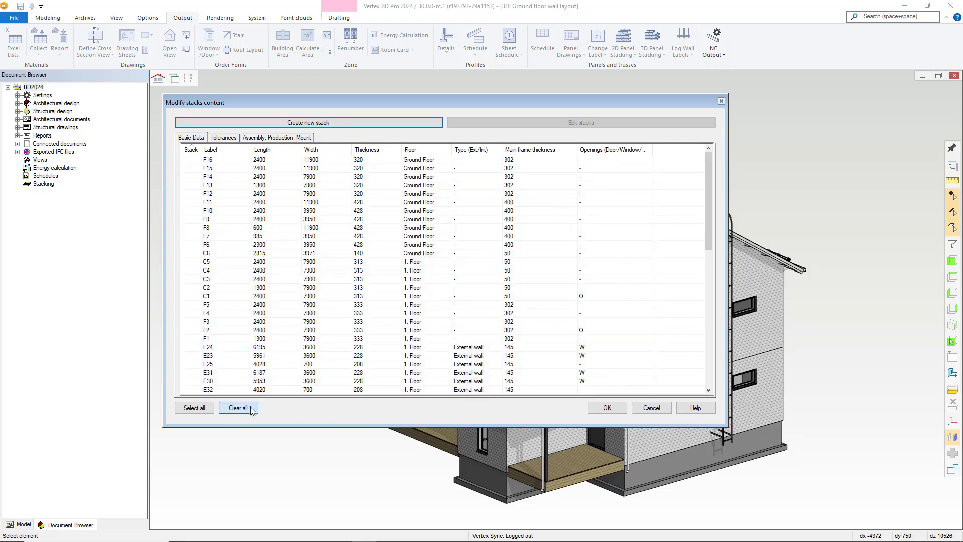
{"action": "left_click", "coordinate": [226, 149]}
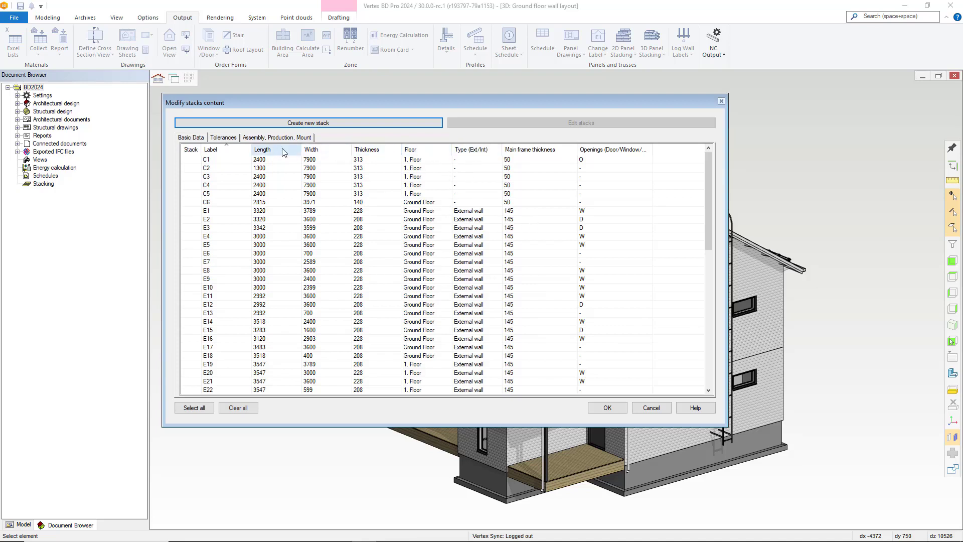
Start creating stacks for ground floor external walls E1 to E18 with the library values of "2.Stack for Wallpanel V no pallet".
{"action": "left_click", "coordinate": [217, 211]}
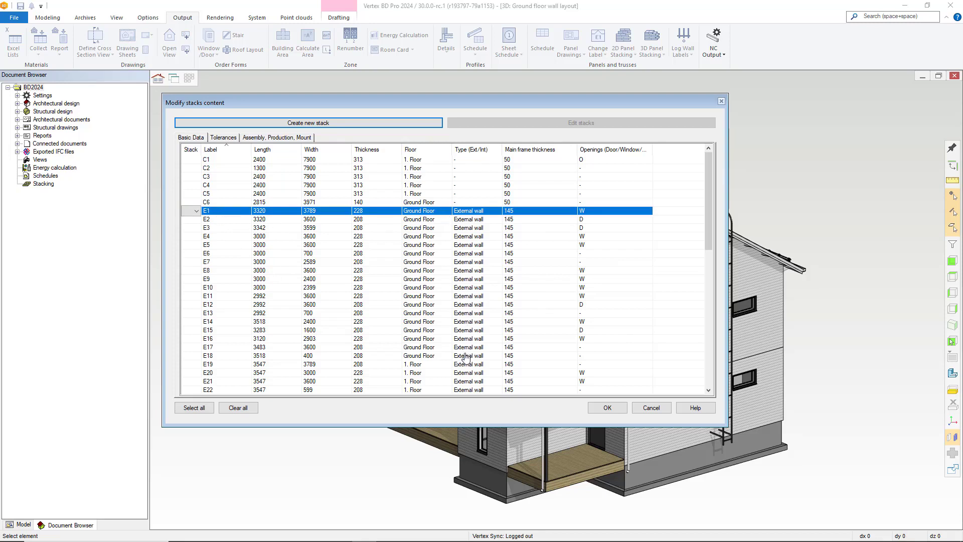
{"action": "left_click", "coordinate": [468, 356], "text": "shift"}
{"action": "right_click", "coordinate": [412, 289]}
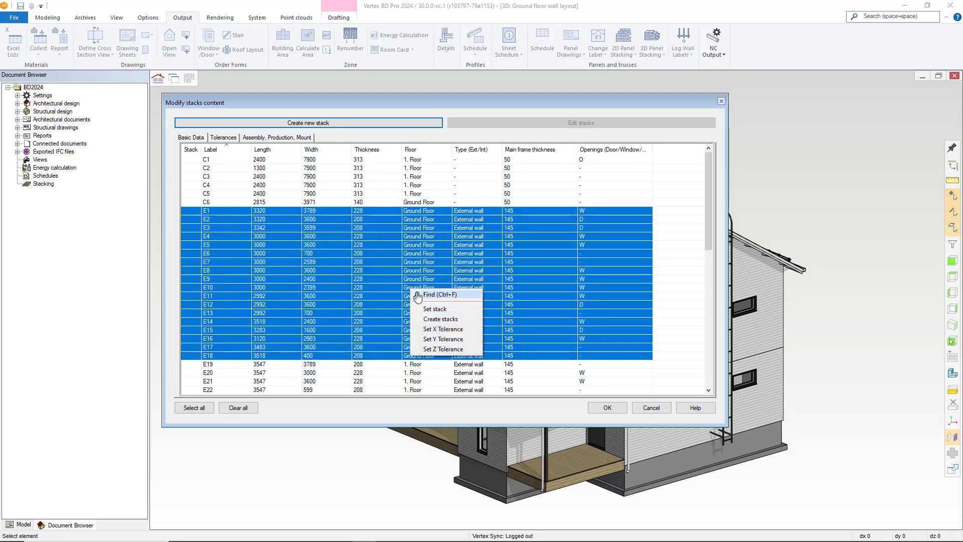
{"action": "left_click", "coordinate": [441, 320]}
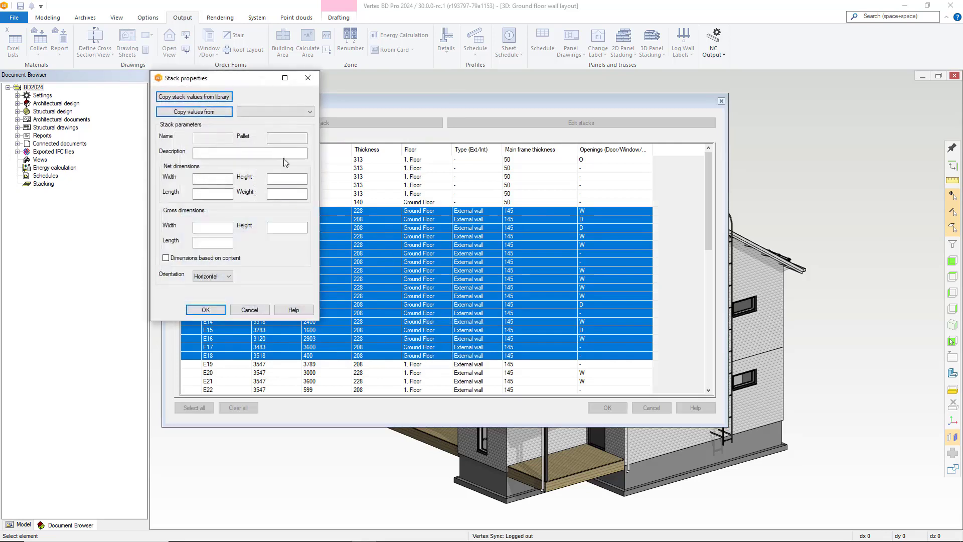
{"action": "left_click_drag", "start_coordinate": [234, 80], "coordinate": [424, 127]}
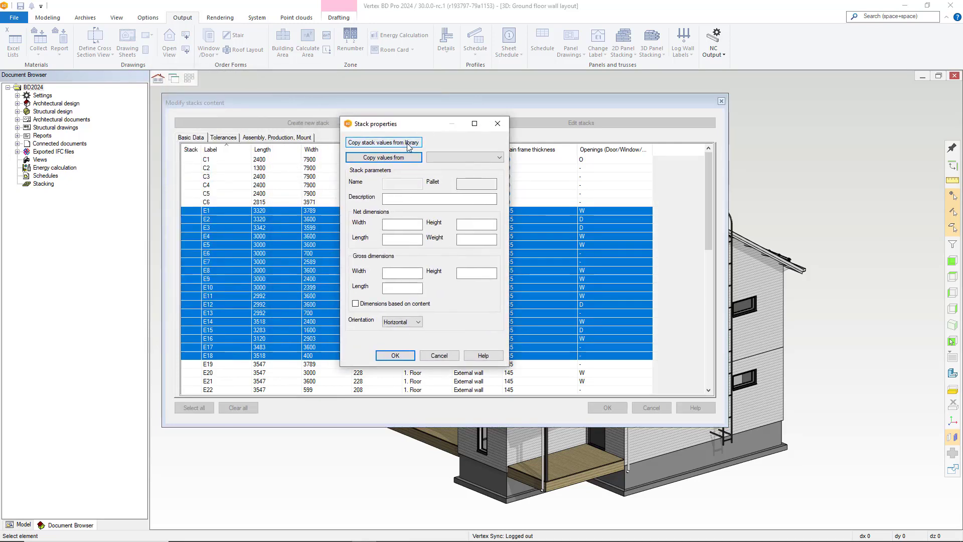
{"action": "left_click", "coordinate": [408, 145]}
{"action": "left_click", "coordinate": [270, 304]}
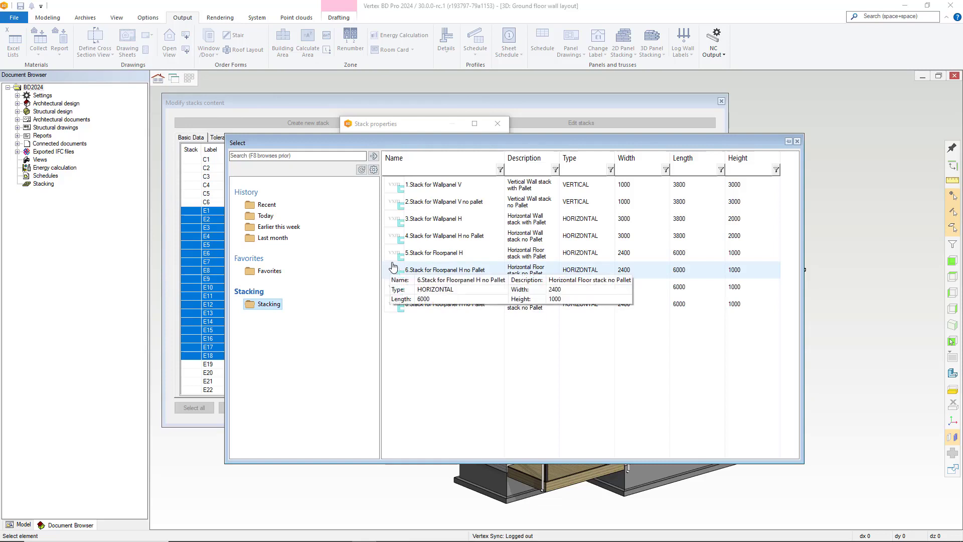
{"action": "double_click", "coordinate": [470, 205]}
Set the stack's net width to 2500, base its dimensions on content and accept the stack properties.
{"action": "double_click", "coordinate": [401, 223]}
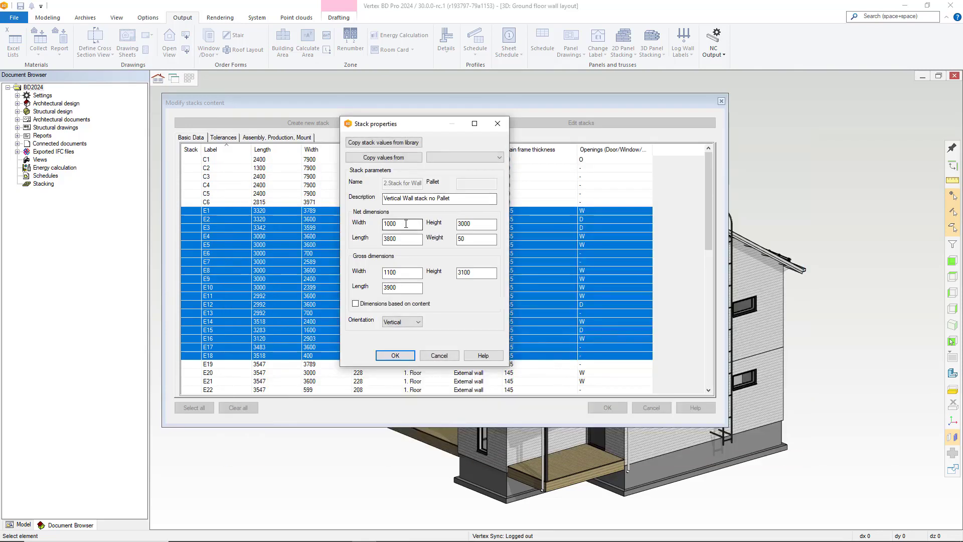
{"action": "type", "text": "2500"}
{"action": "left_click", "coordinate": [356, 304]}
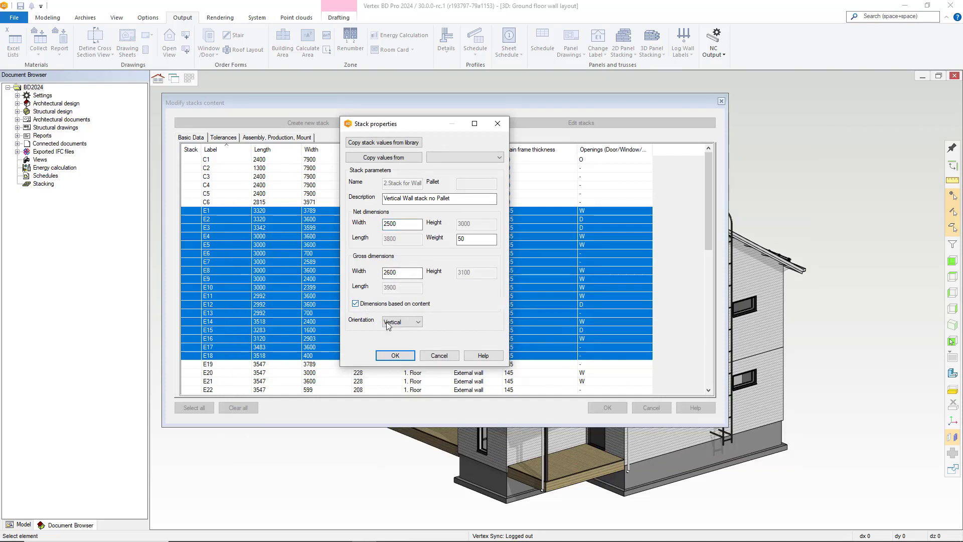
{"action": "left_click", "coordinate": [395, 355]}
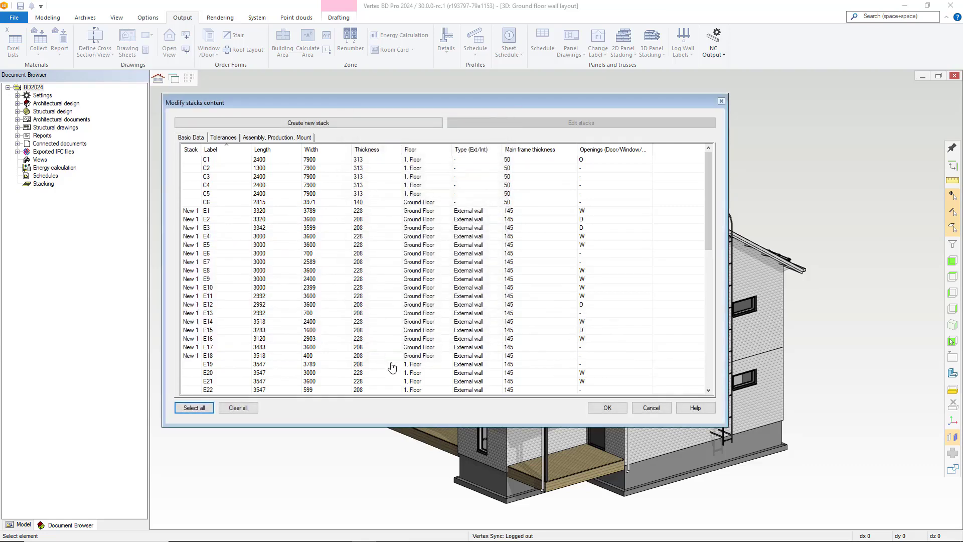
Create stacks for first-floor external walls E19 to E32 with values copied from stack 1, and accept the stack contents.
{"action": "left_click", "coordinate": [421, 364]}
{"action": "scroll", "coordinate": [424, 374], "scroll_direction": "down", "scroll_amount": 4}
{"action": "scroll", "coordinate": [423, 374], "scroll_direction": "down", "scroll_amount": 2}
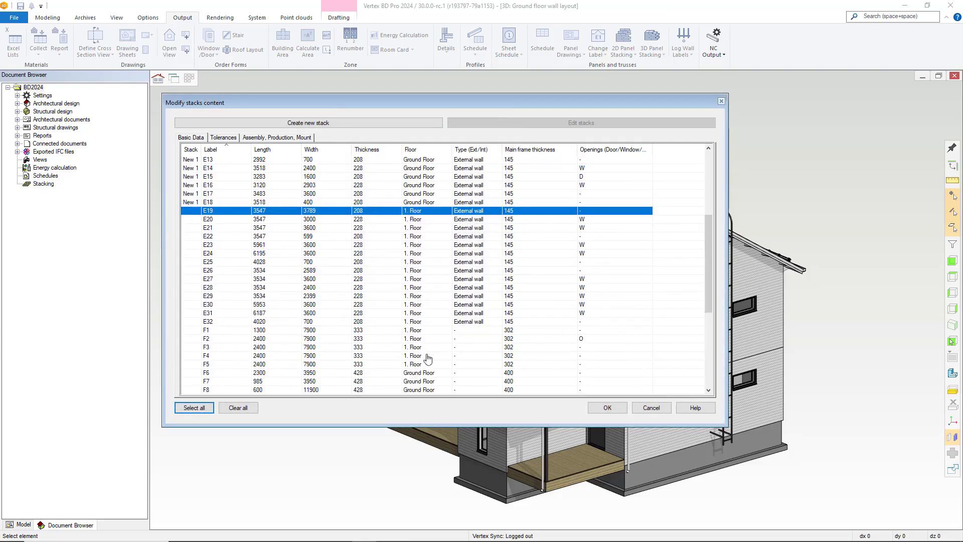
{"action": "left_click", "coordinate": [432, 323], "text": "shift"}
{"action": "right_click", "coordinate": [431, 324]}
{"action": "left_click", "coordinate": [454, 343]}
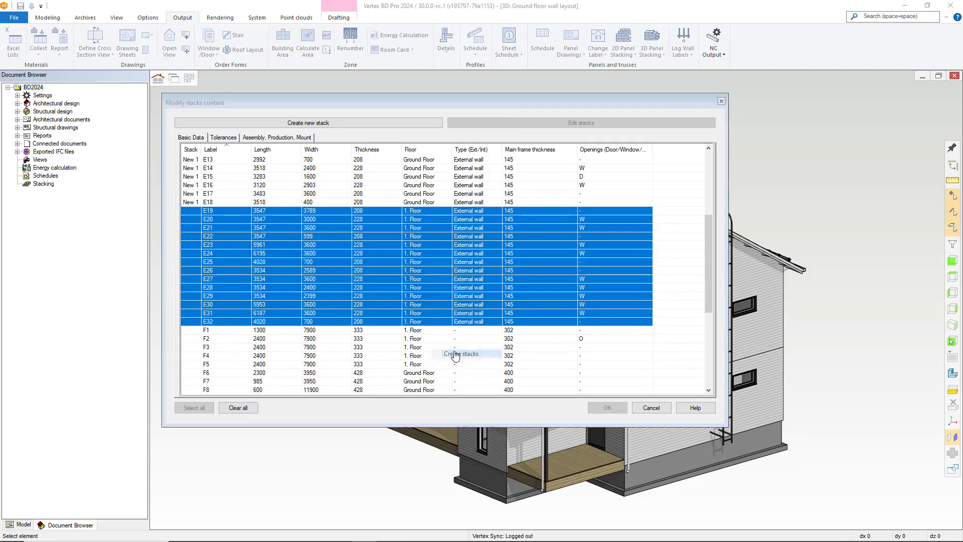
{"action": "left_click", "coordinate": [398, 158]}
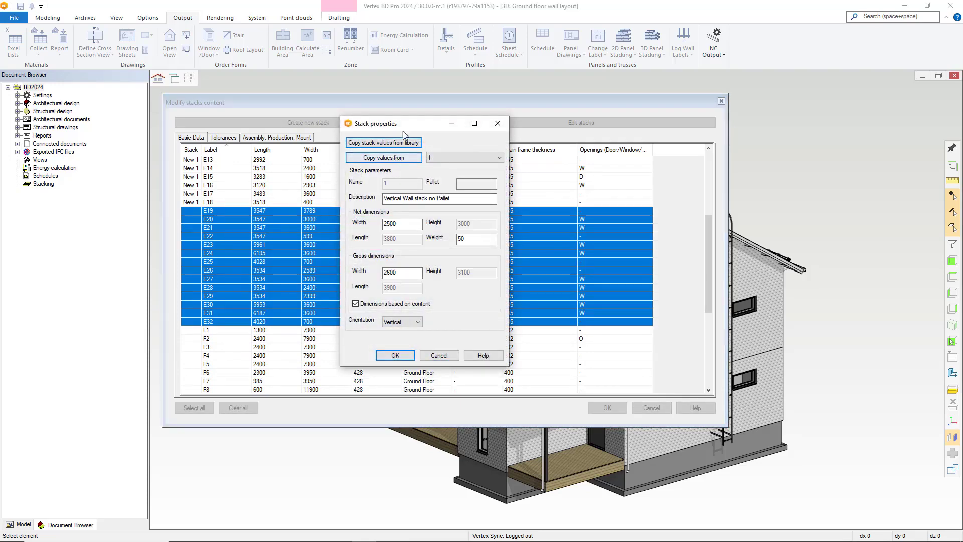
{"action": "left_click_drag", "start_coordinate": [403, 124], "coordinate": [548, 108]}
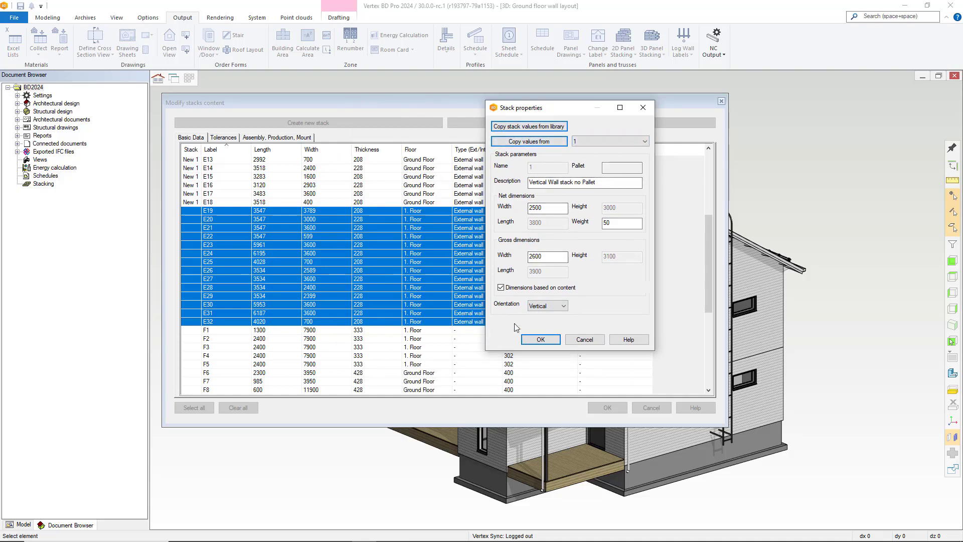
{"action": "left_click", "coordinate": [540, 341]}
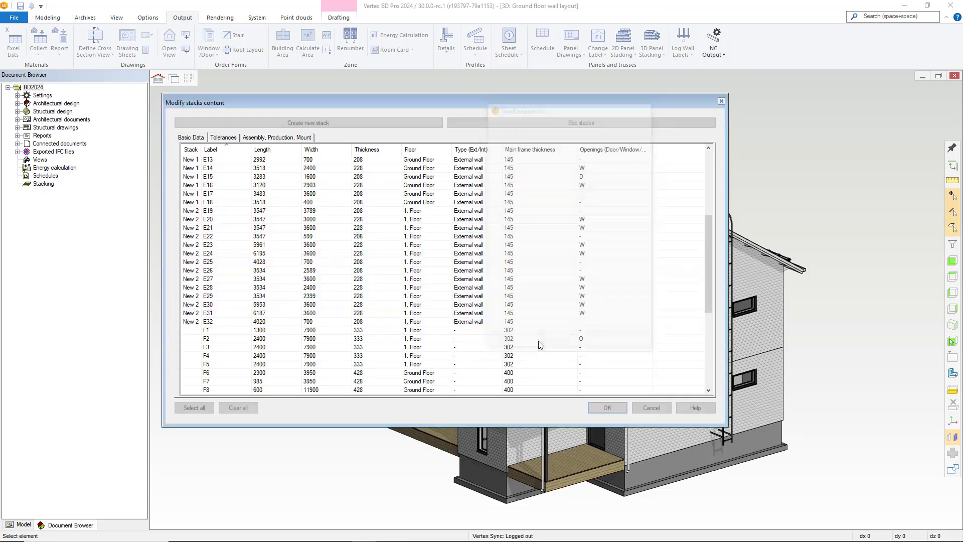
{"action": "left_click", "coordinate": [608, 407]}
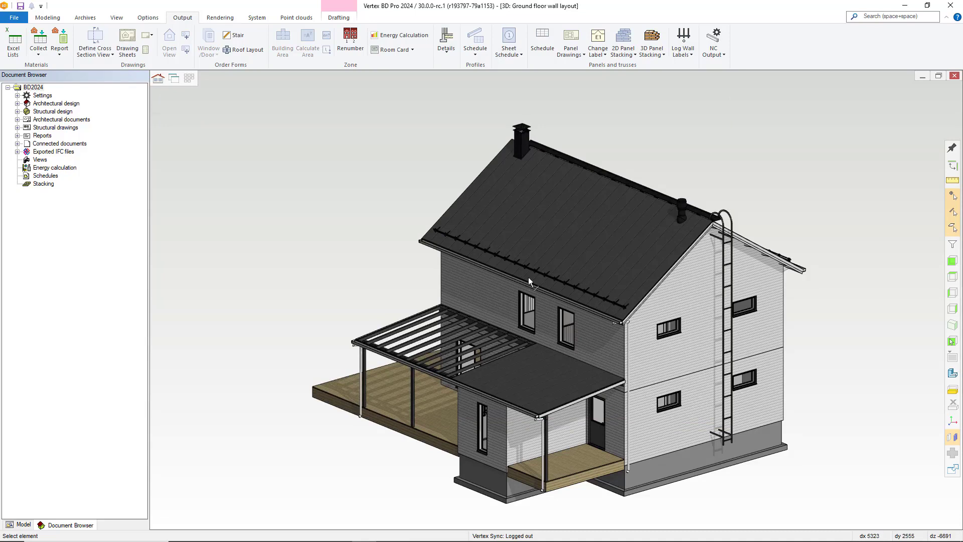
Open the part marking settings and review the grouping options for marking elements in stacks, keeping By Floor.
{"action": "left_click", "coordinate": [954, 440]}
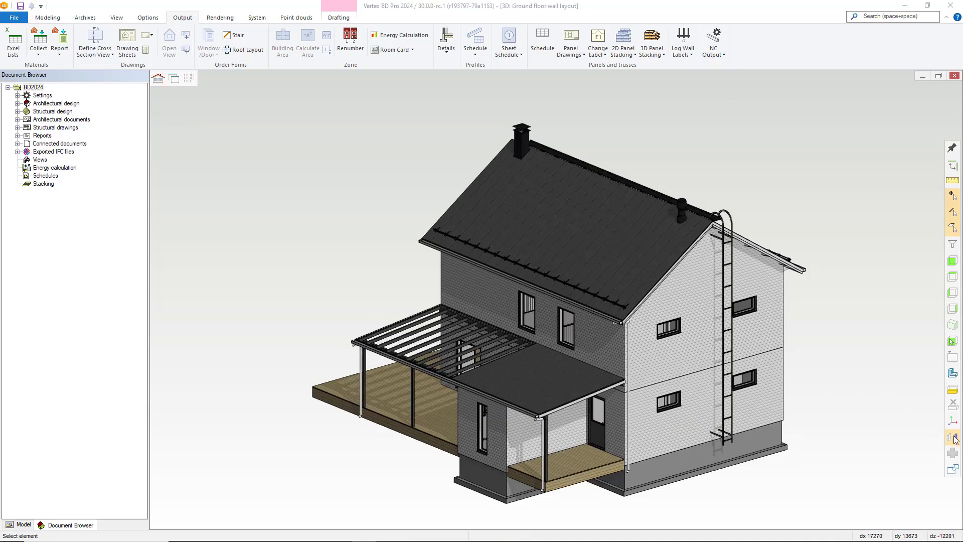
{"action": "left_click_drag", "start_coordinate": [272, 78], "coordinate": [381, 109]}
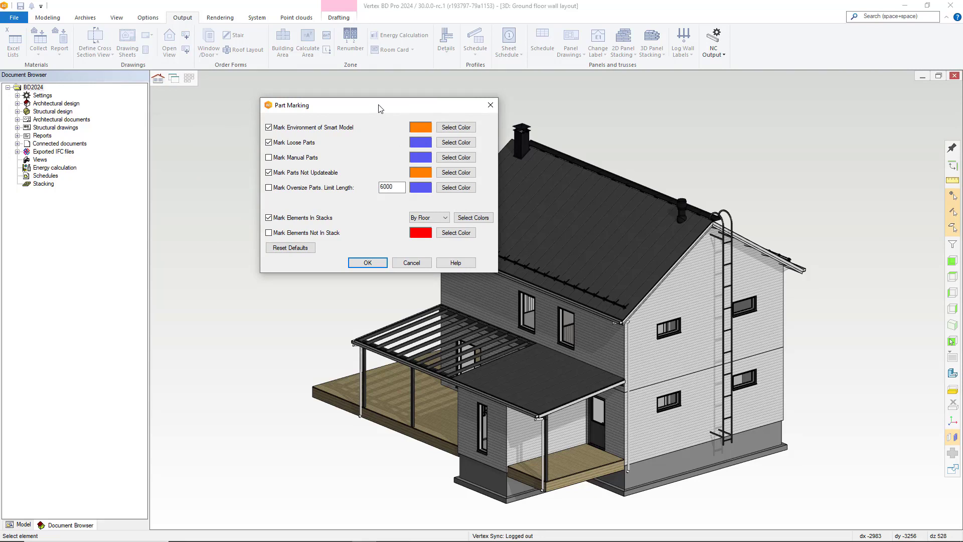
{"action": "left_click", "coordinate": [438, 217]}
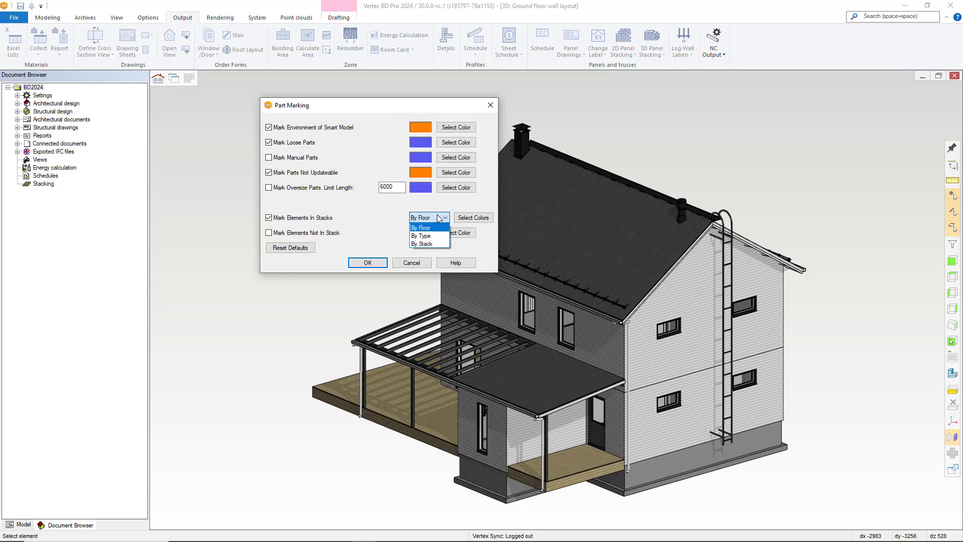
{"action": "left_click", "coordinate": [439, 217]}
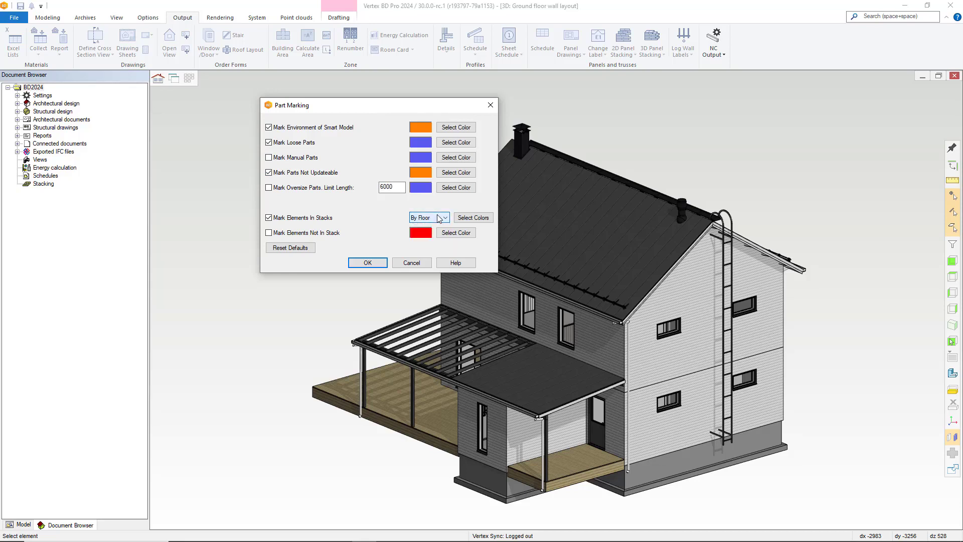
{"action": "left_click", "coordinate": [439, 217]}
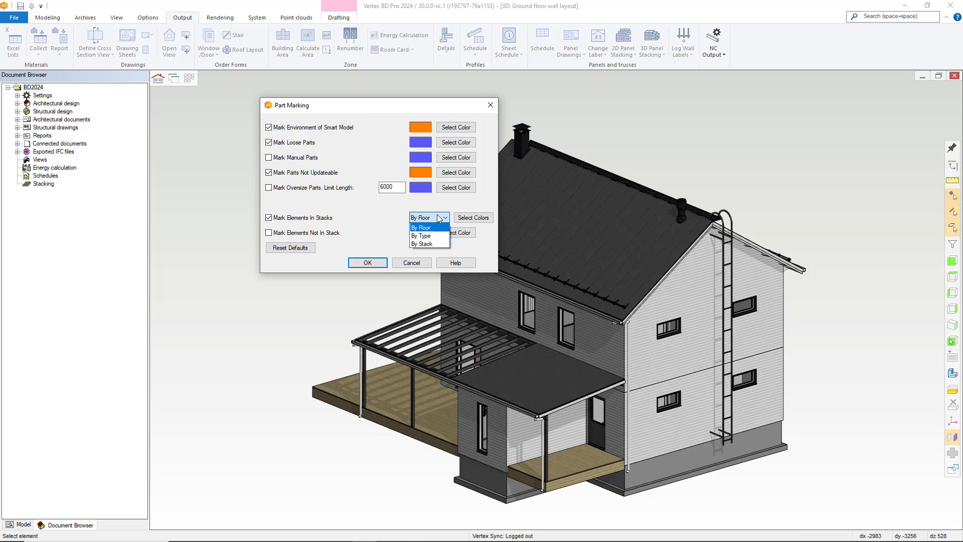
{"action": "left_click", "coordinate": [441, 220]}
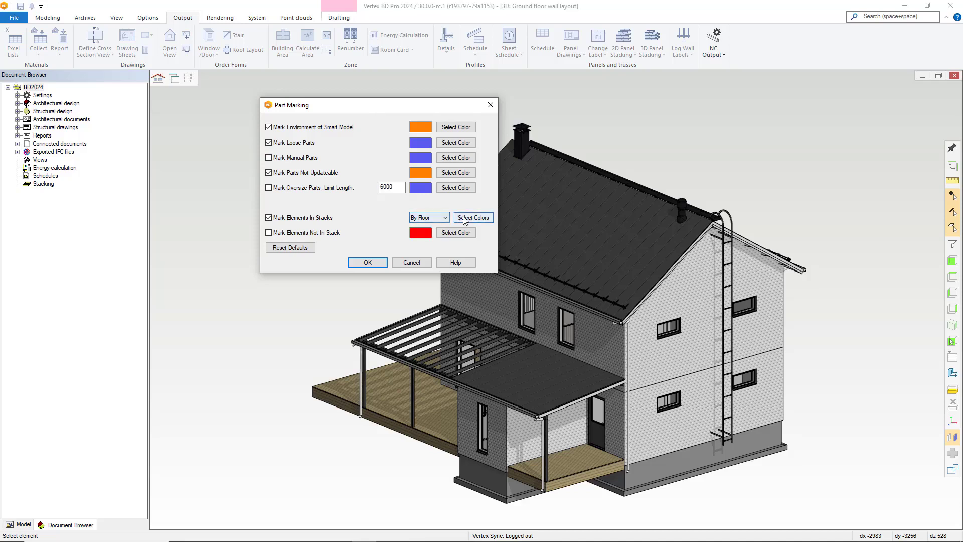
Review the marking colors per floor, including the color choice for 6. Floor, and accept the part marking settings unchanged.
{"action": "left_click", "coordinate": [460, 219]}
{"action": "left_click_drag", "start_coordinate": [219, 92], "coordinate": [683, 110]}
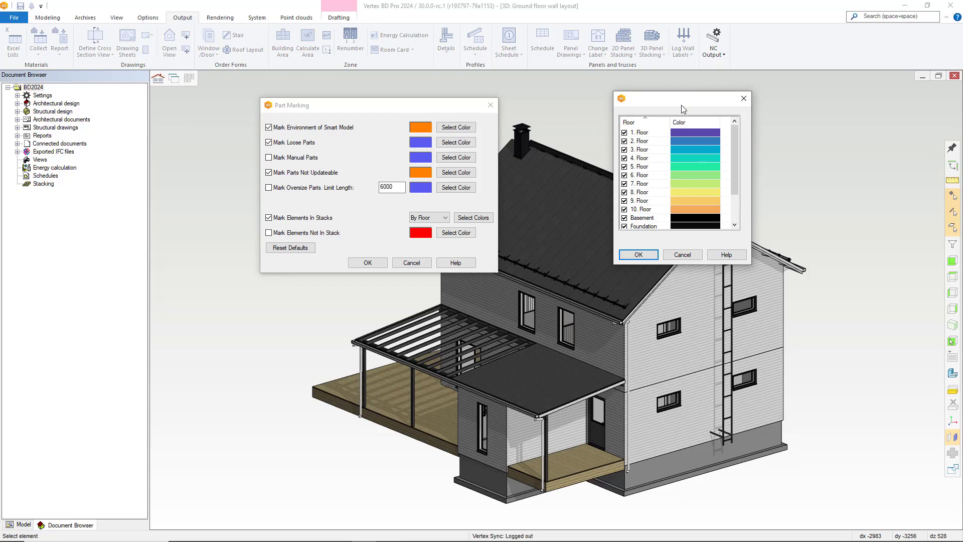
{"action": "left_click", "coordinate": [686, 175]}
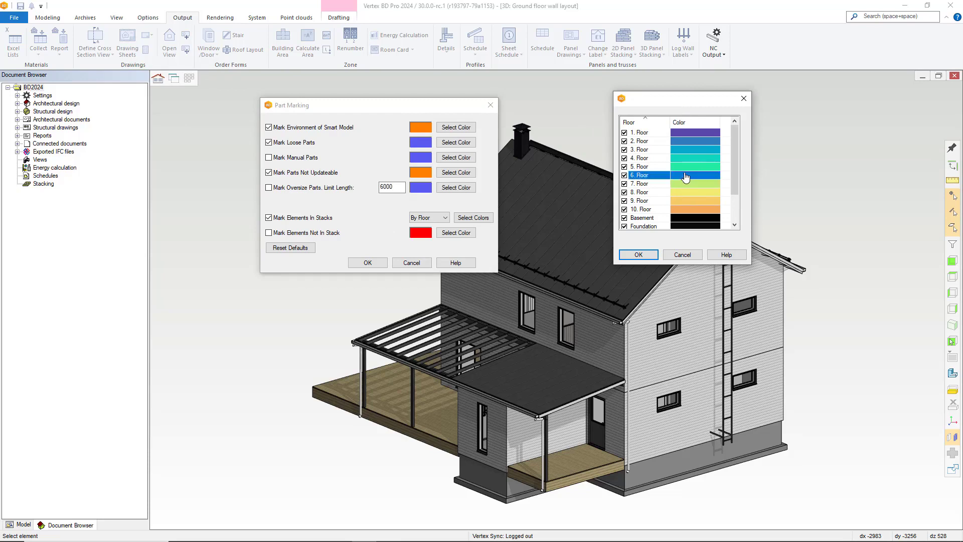
{"action": "left_click", "coordinate": [686, 175]}
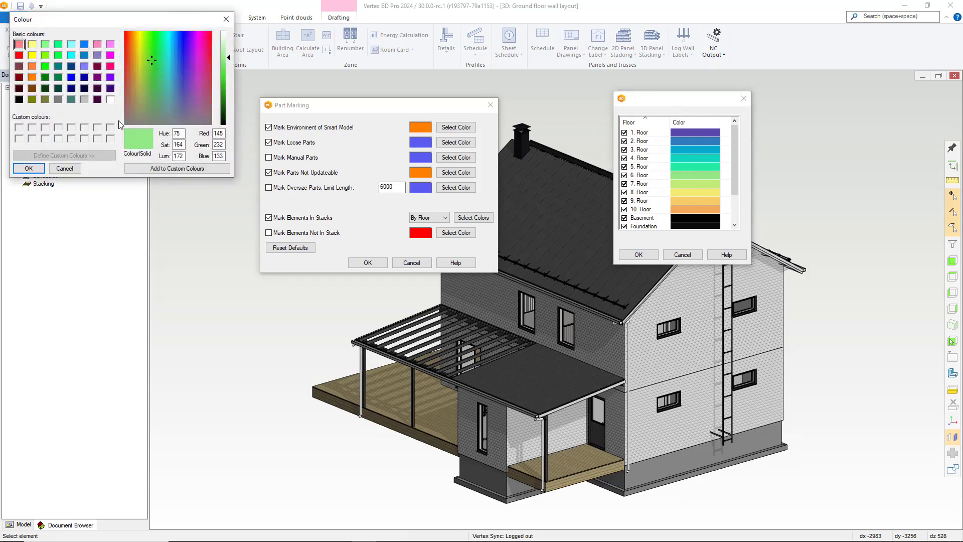
{"action": "left_click", "coordinate": [65, 168]}
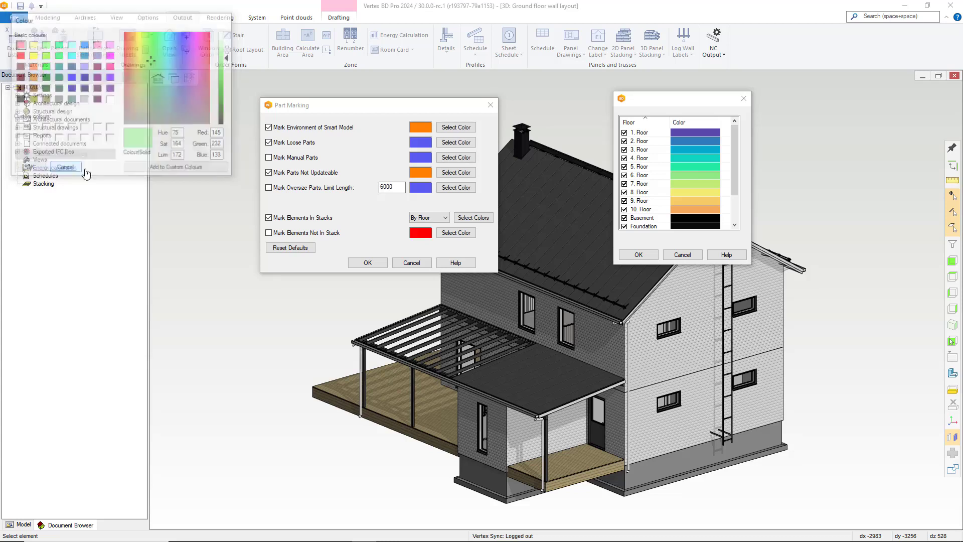
{"action": "left_click", "coordinate": [638, 254]}
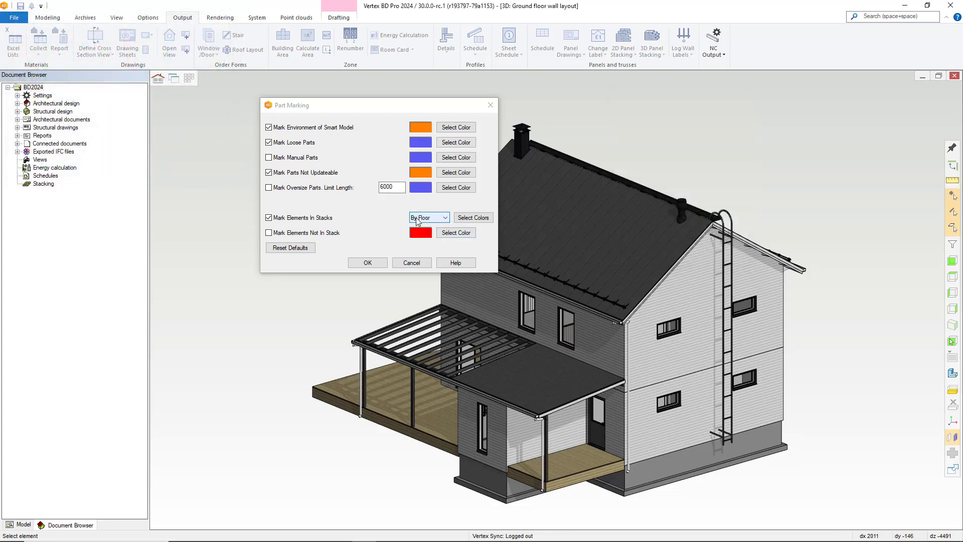
{"action": "left_click", "coordinate": [377, 265]}
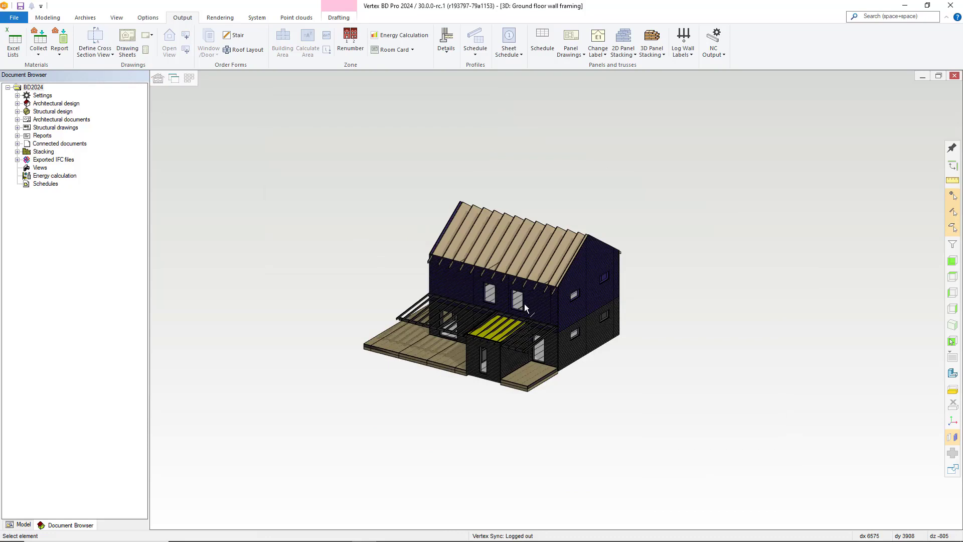
Examine the floor colors on the wall framing model, and open the 3D stacks in the model to inspect the stacked panels.
{"action": "scroll", "coordinate": [534, 305], "scroll_direction": "up", "scroll_amount": 5}
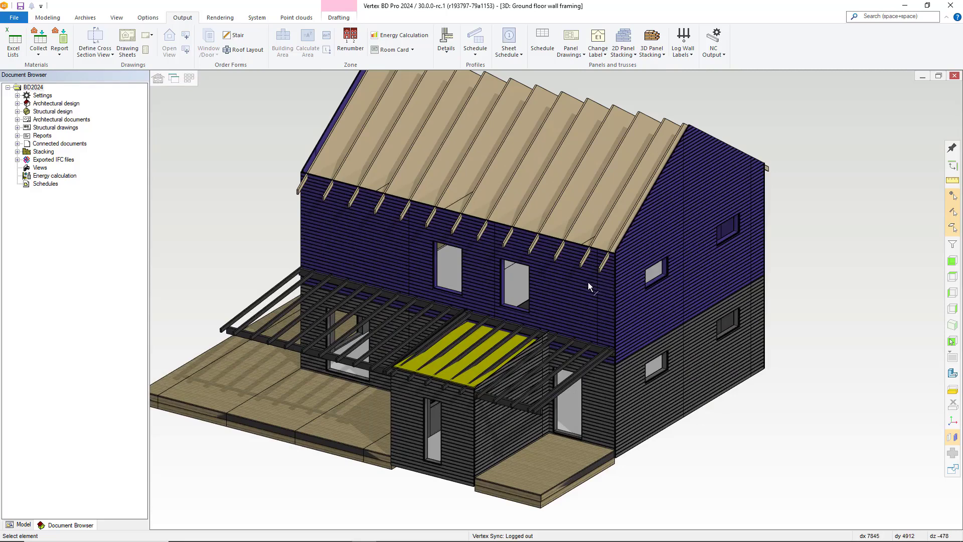
{"action": "scroll", "coordinate": [588, 282], "scroll_direction": "down", "scroll_amount": 2}
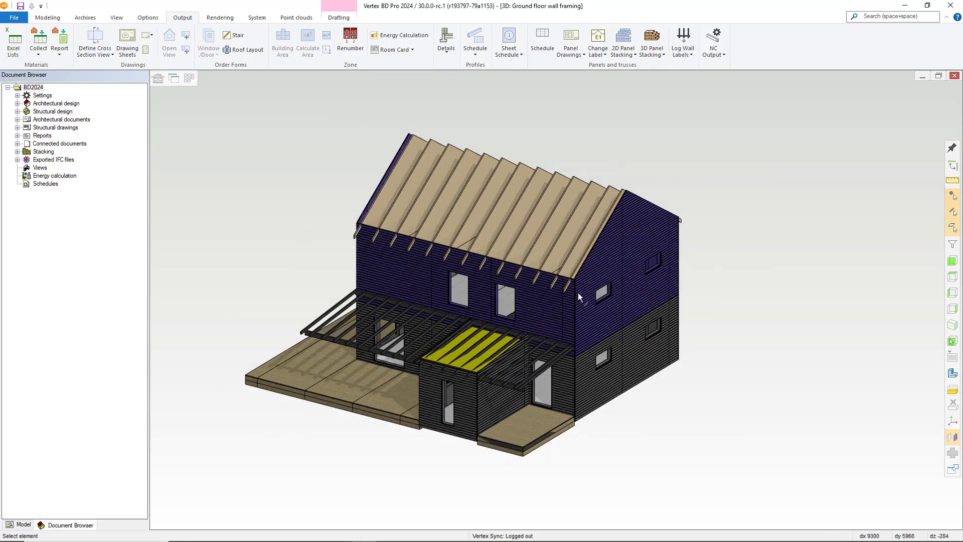
{"action": "right_click", "coordinate": [48, 152]}
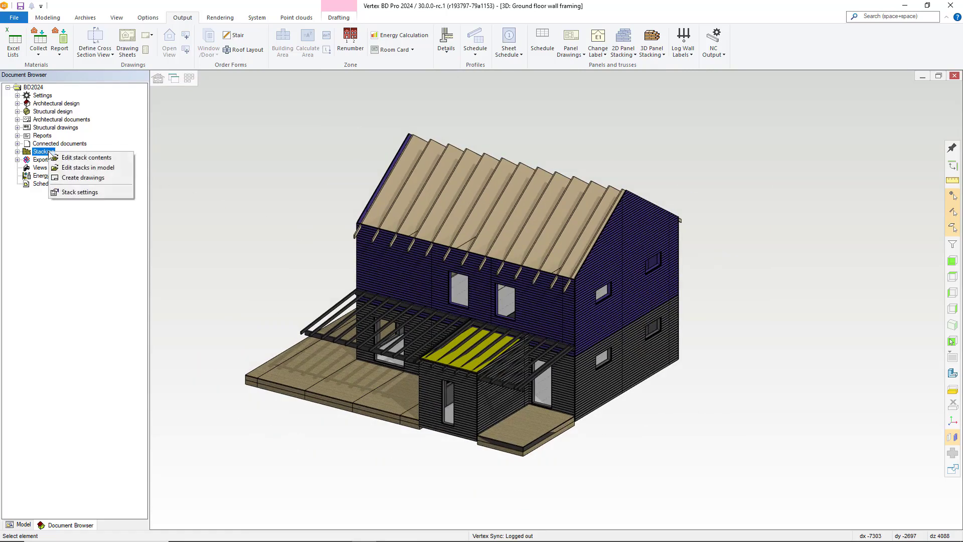
{"action": "left_click", "coordinate": [87, 169]}
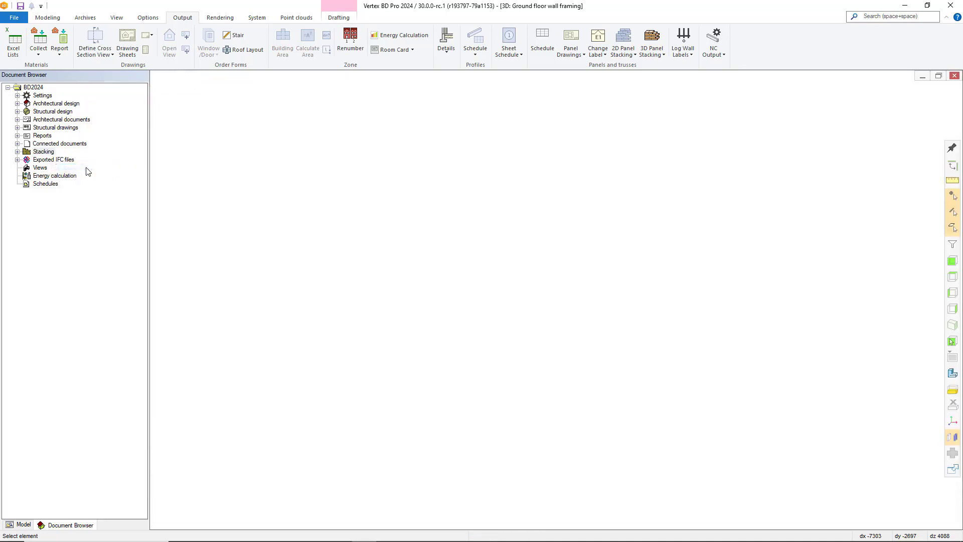
{"action": "scroll", "coordinate": [602, 311], "scroll_direction": "down", "scroll_amount": 3}
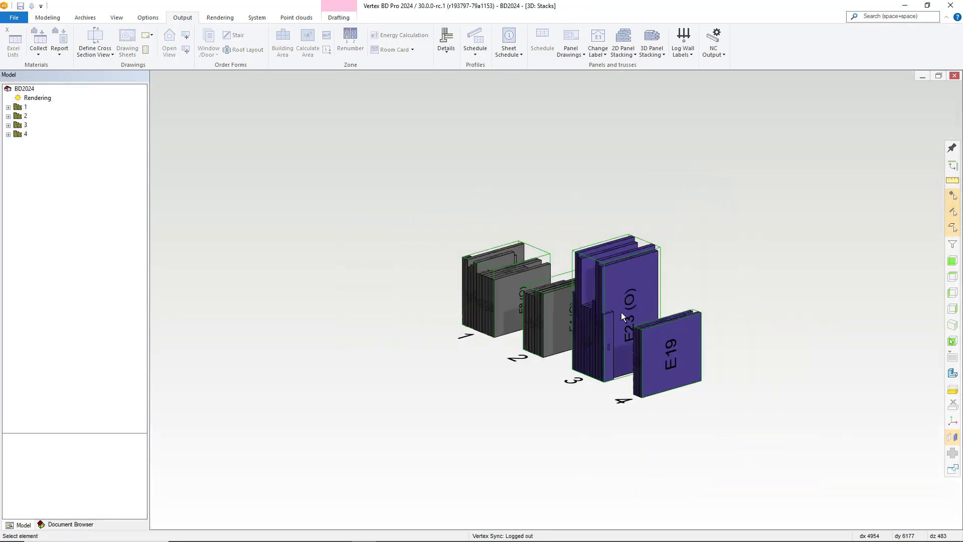
{"action": "scroll", "coordinate": [621, 312], "scroll_direction": "up", "scroll_amount": 3}
{"action": "middle_click_drag", "start_coordinate": [529, 288], "coordinate": [548, 293]}
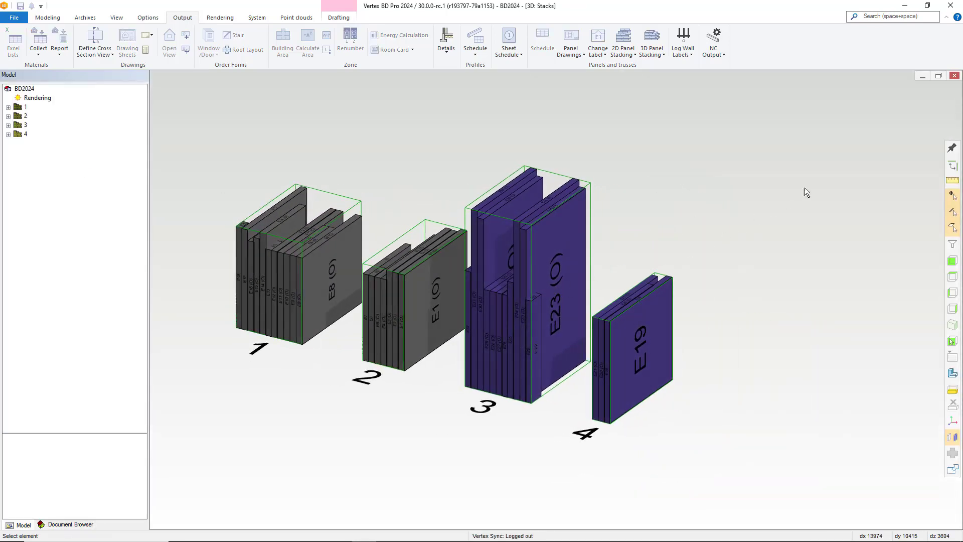
Shrink the stacks view to a floating window beside the wall framing model for comparison, and close the stacks view.
{"action": "left_click", "coordinate": [937, 76]}
{"action": "left_click_drag", "start_coordinate": [463, 105], "coordinate": [385, 127]}
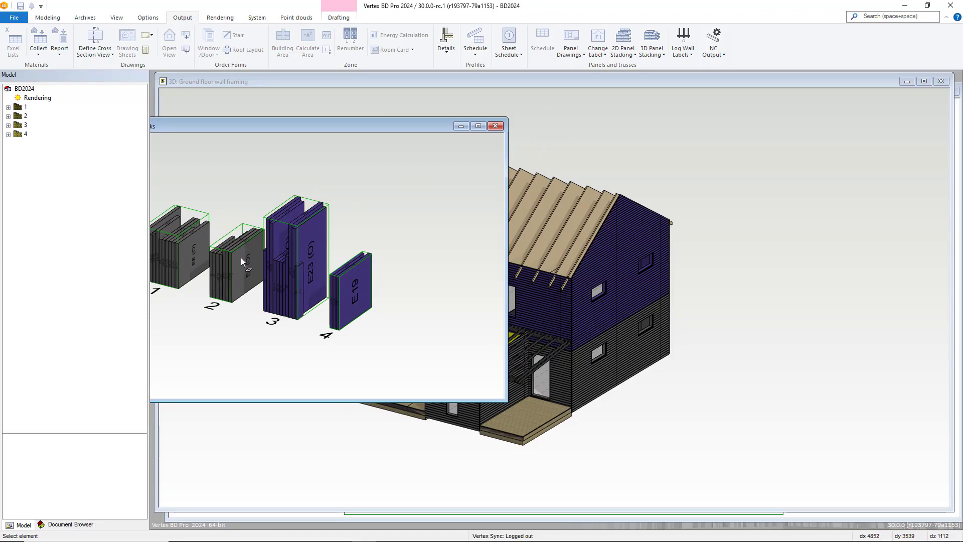
{"action": "left_click", "coordinate": [496, 126]}
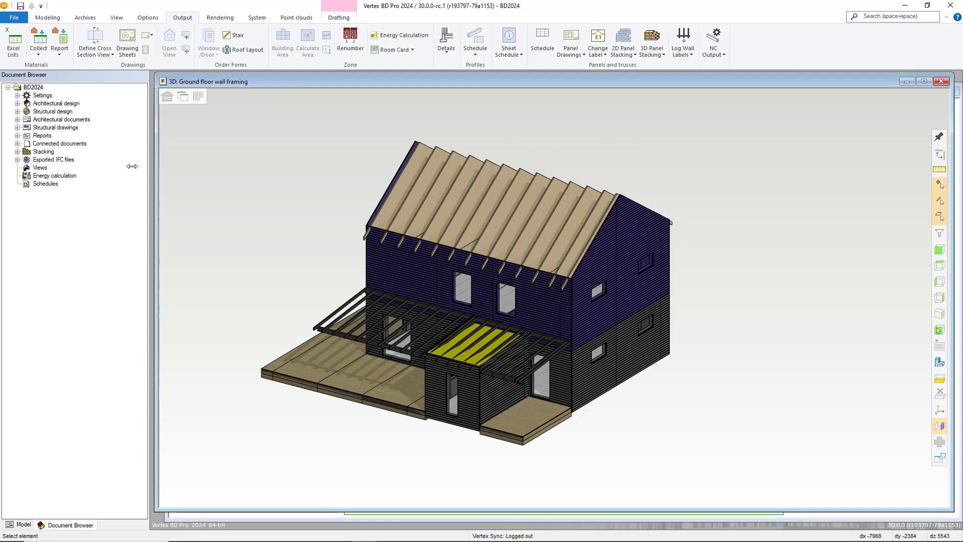
Edit the 3D stack contents, sort the elements by stack, remove wall panel E1 from its stack and accept the change.
{"action": "left_click", "coordinate": [664, 54]}
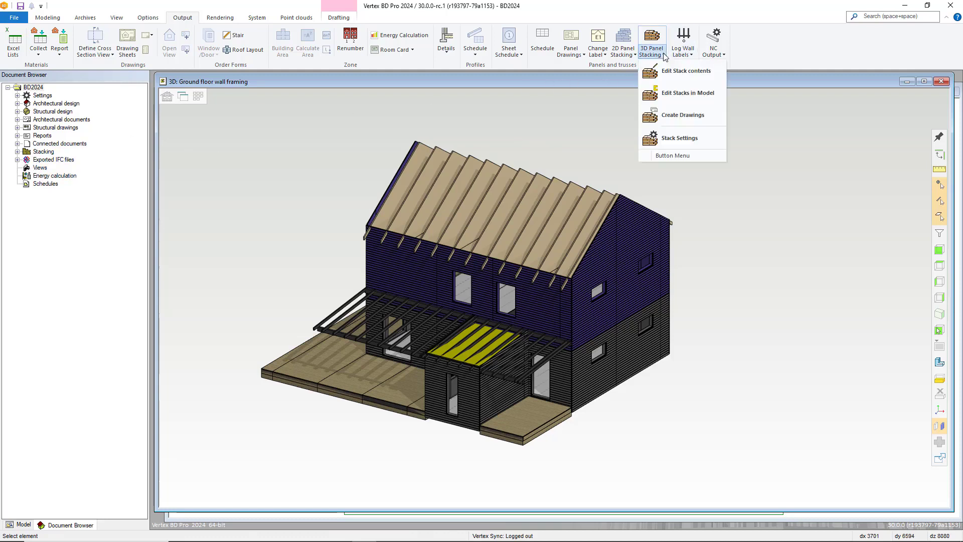
{"action": "left_click", "coordinate": [662, 81]}
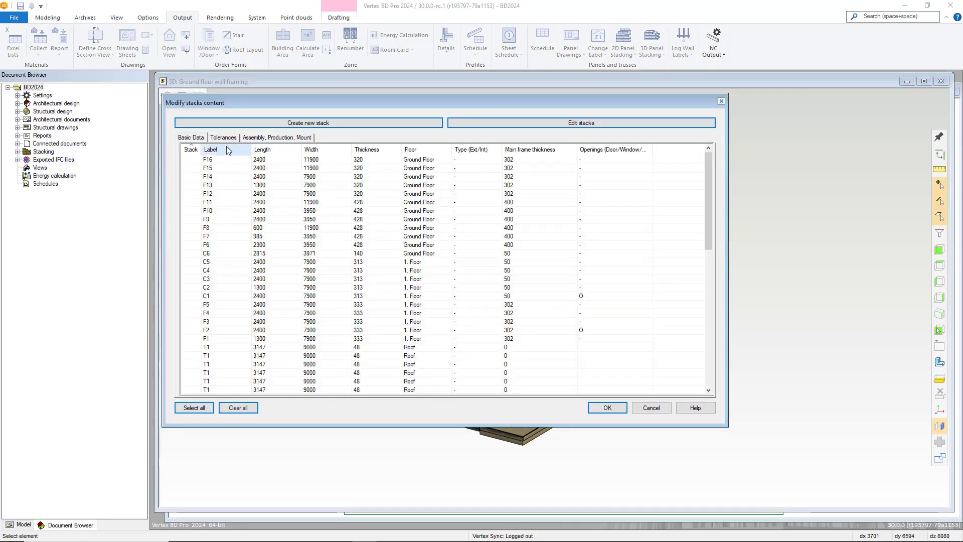
{"action": "left_click", "coordinate": [197, 146]}
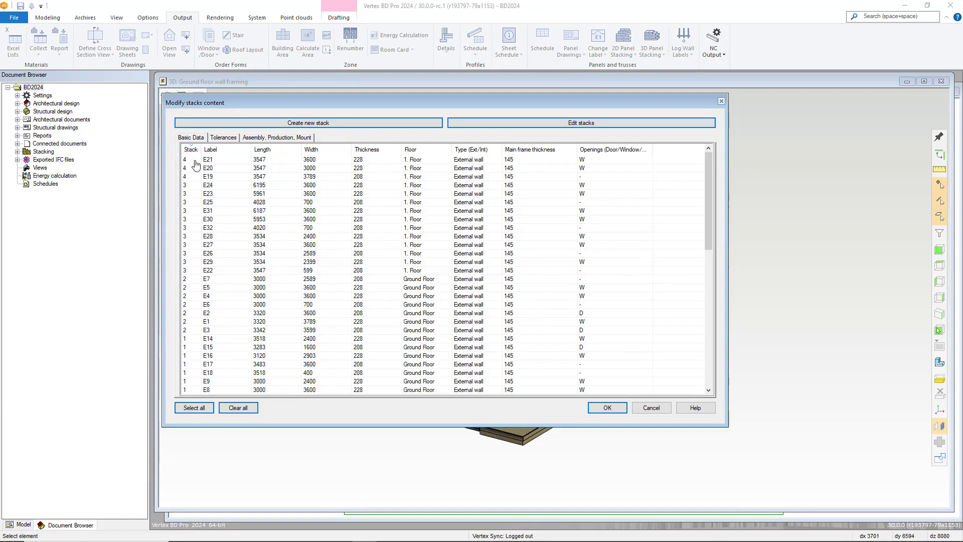
{"action": "left_click", "coordinate": [194, 321]}
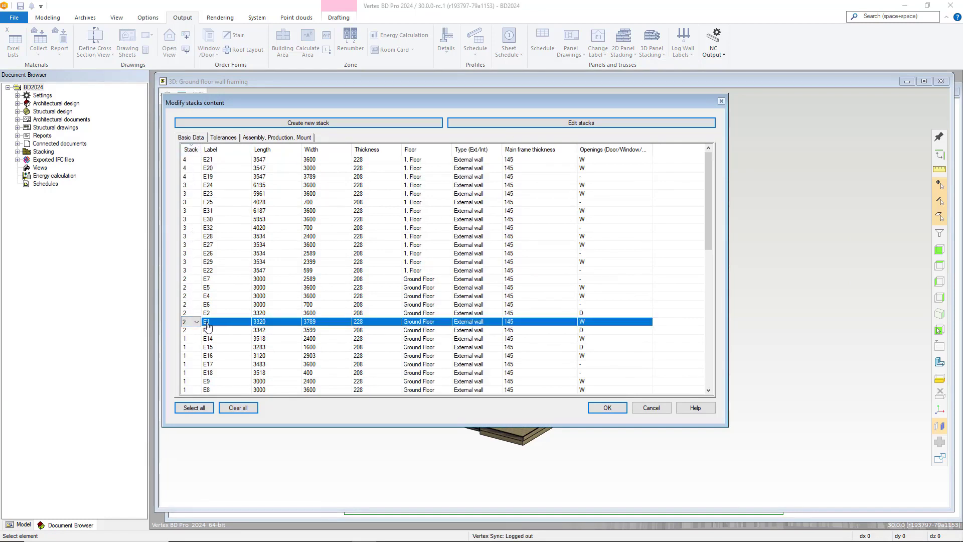
{"action": "left_click", "coordinate": [196, 324]}
{"action": "left_click", "coordinate": [196, 323]}
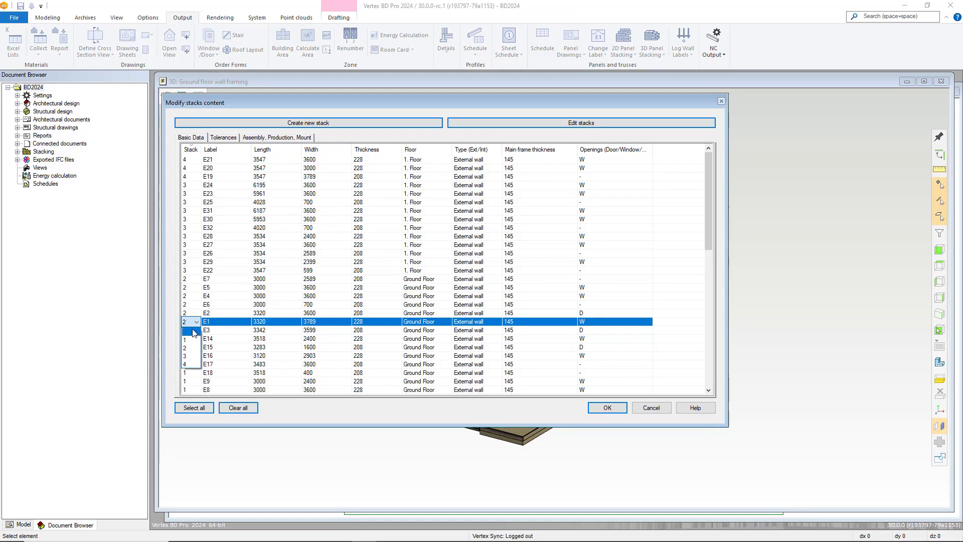
{"action": "left_click", "coordinate": [191, 332]}
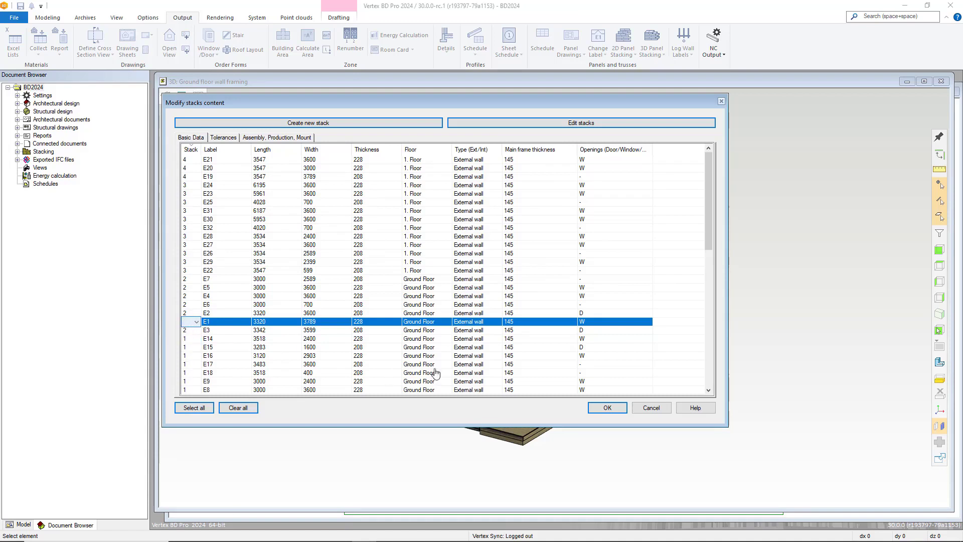
{"action": "left_click", "coordinate": [606, 408]}
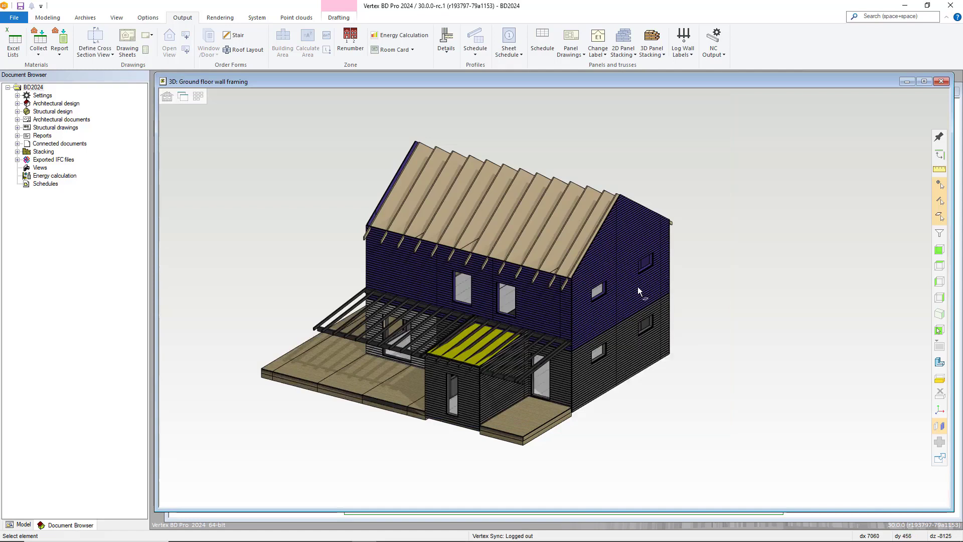
Turn on marking of elements not in a stack with the red color in the part marking settings and accept them.
{"action": "left_click", "coordinate": [940, 428]}
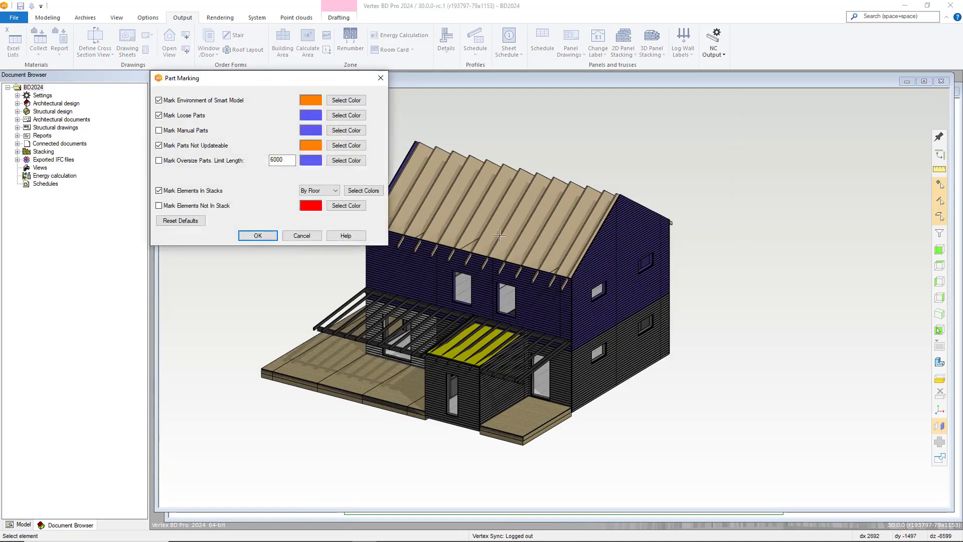
{"action": "left_click_drag", "start_coordinate": [273, 80], "coordinate": [770, 232]}
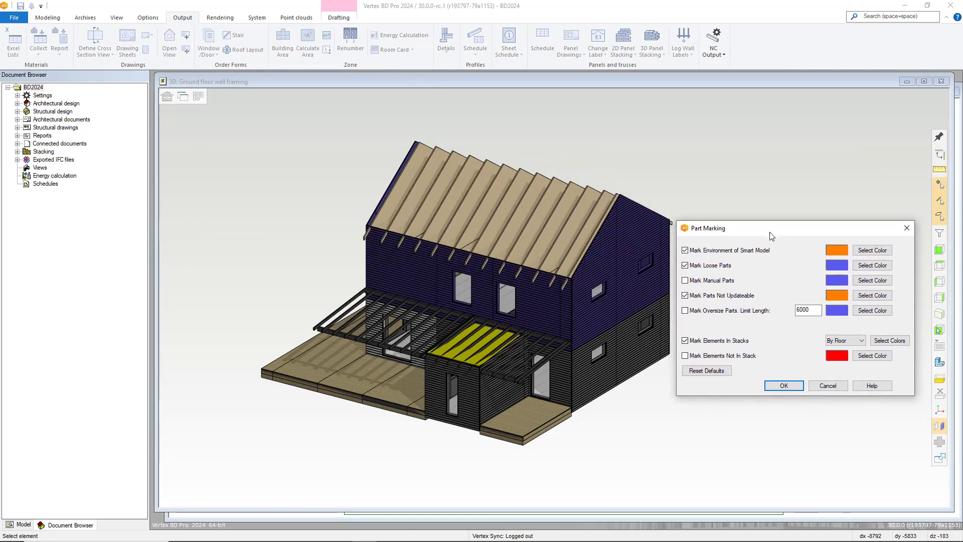
{"action": "left_click", "coordinate": [685, 355]}
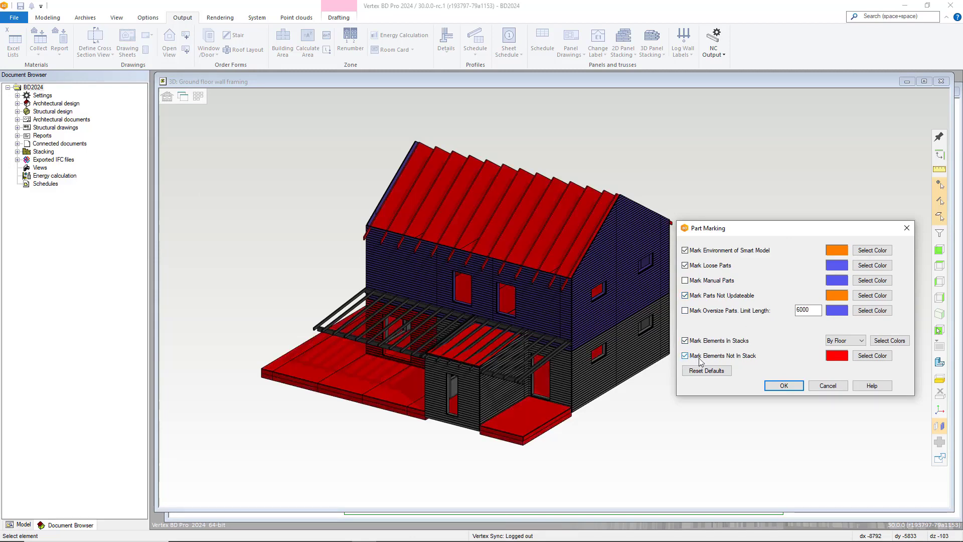
{"action": "left_click", "coordinate": [782, 385]}
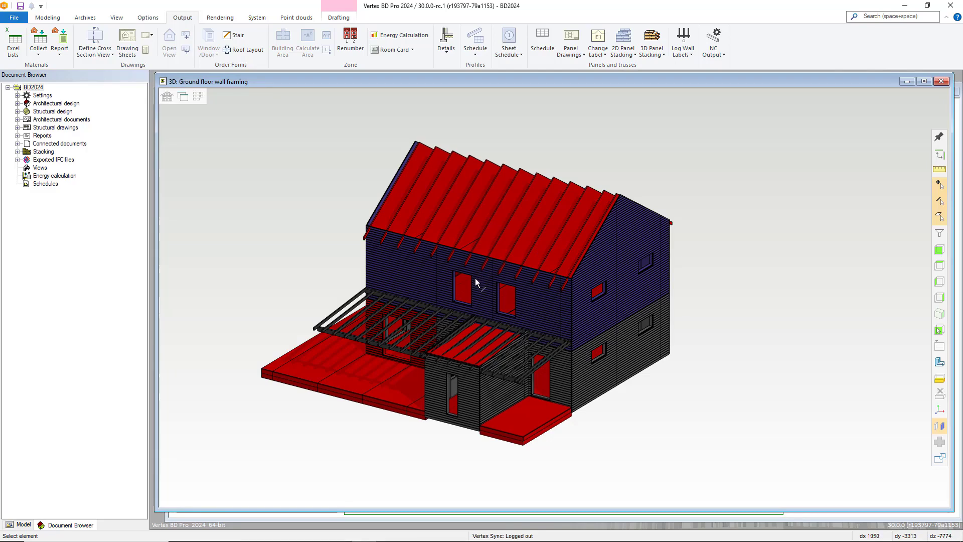
Inspect the red-marked ground floor external wall under the pergola and select panel E1 there.
{"action": "middle_click_drag", "start_coordinate": [475, 282], "coordinate": [566, 278]}
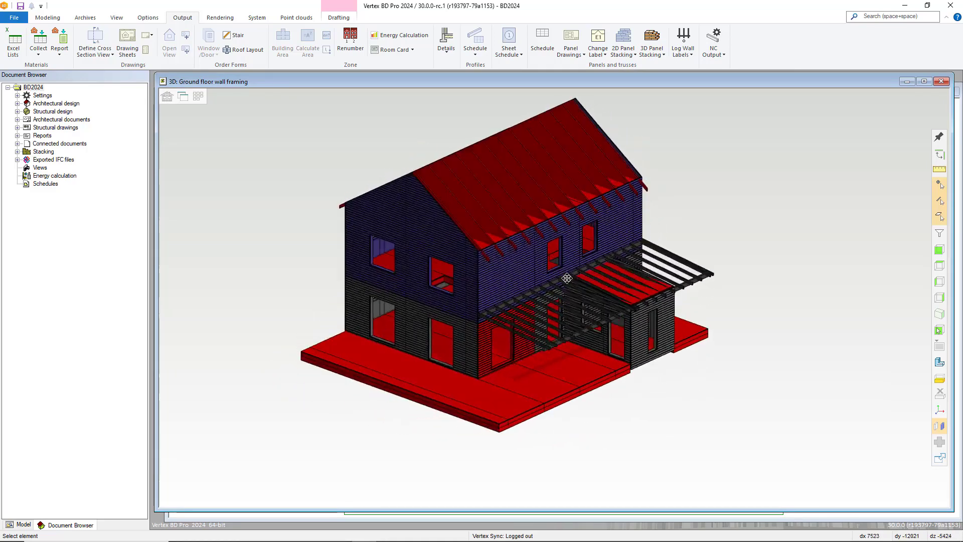
{"action": "scroll", "coordinate": [540, 291], "scroll_direction": "up", "scroll_amount": 5}
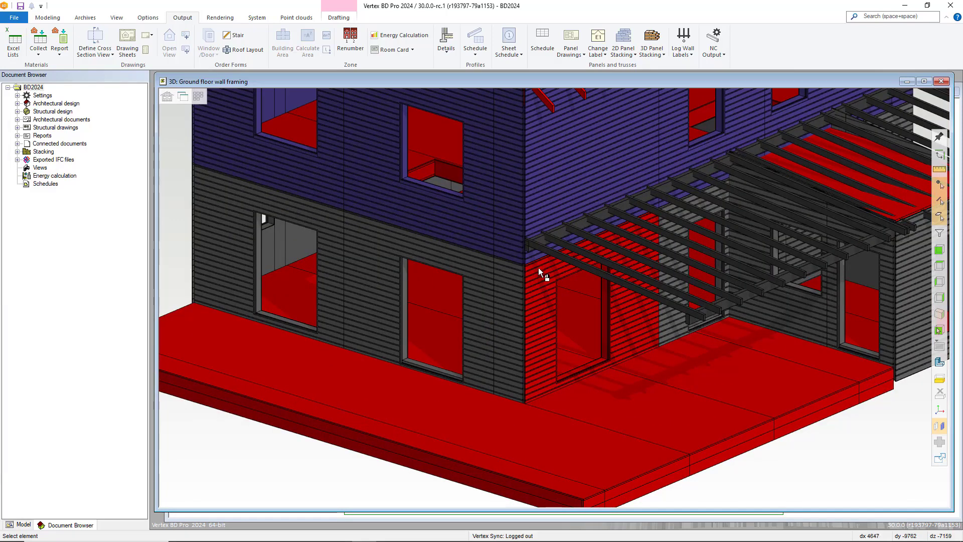
{"action": "scroll", "coordinate": [541, 267], "scroll_direction": "up", "scroll_amount": 3}
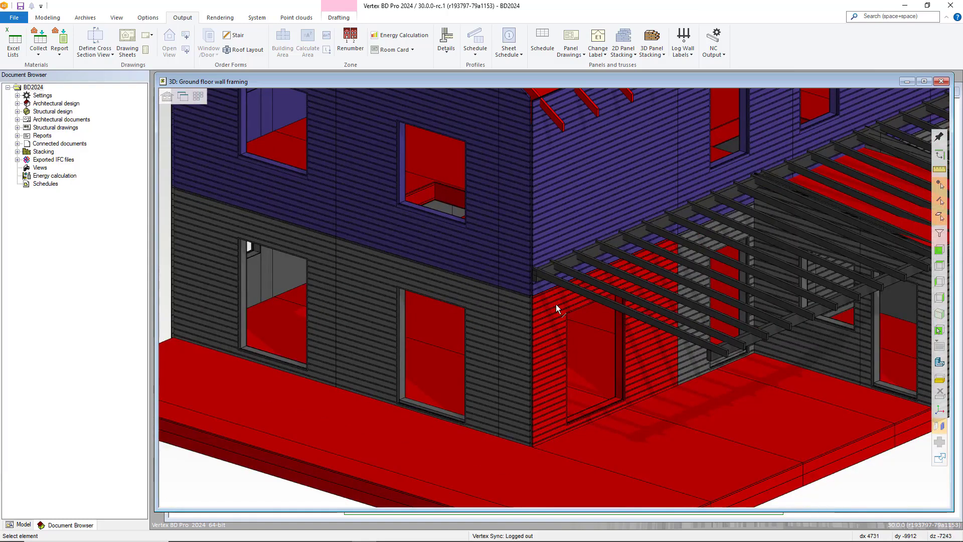
{"action": "left_click", "coordinate": [556, 304]}
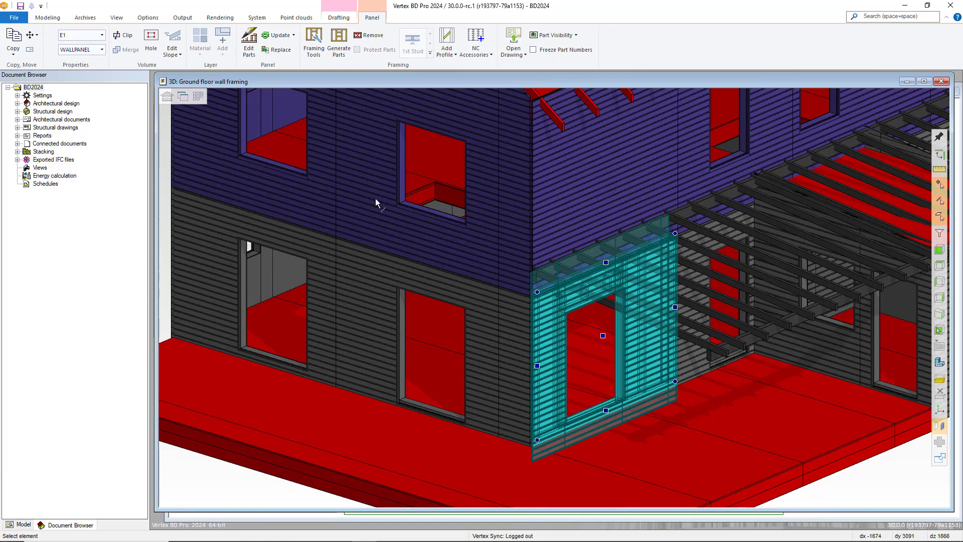
Deselect panel E1, turn off marking of elements not in a stack in the part marking settings, and accept.
{"action": "key", "text": "Escape"}
{"action": "key", "text": "Left"}
{"action": "key", "text": "Left"}
{"action": "key", "text": "Left"}
{"action": "key", "text": "Left"}
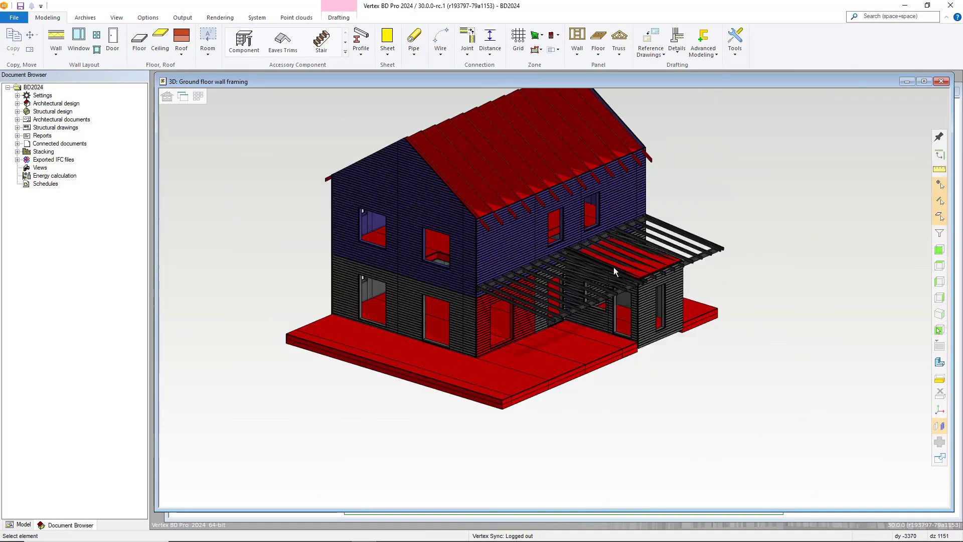
{"action": "key", "text": "Left"}
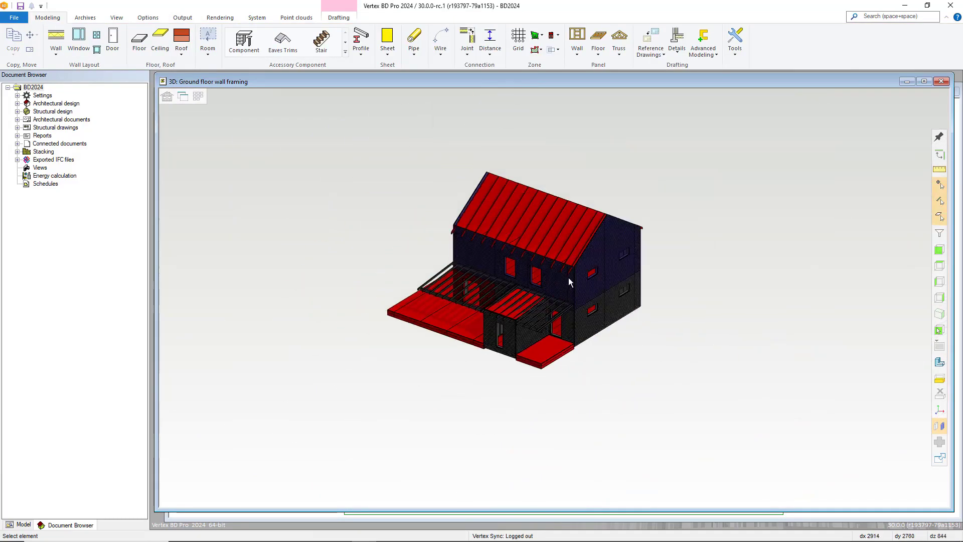
{"action": "key", "text": "Left"}
{"action": "key", "text": "ctrl+m"}
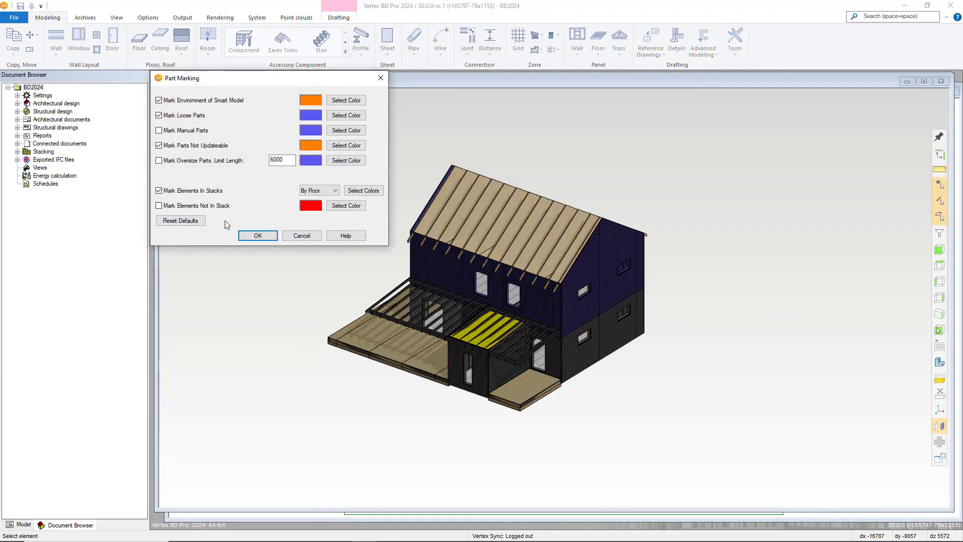
{"action": "left_click", "coordinate": [258, 236]}
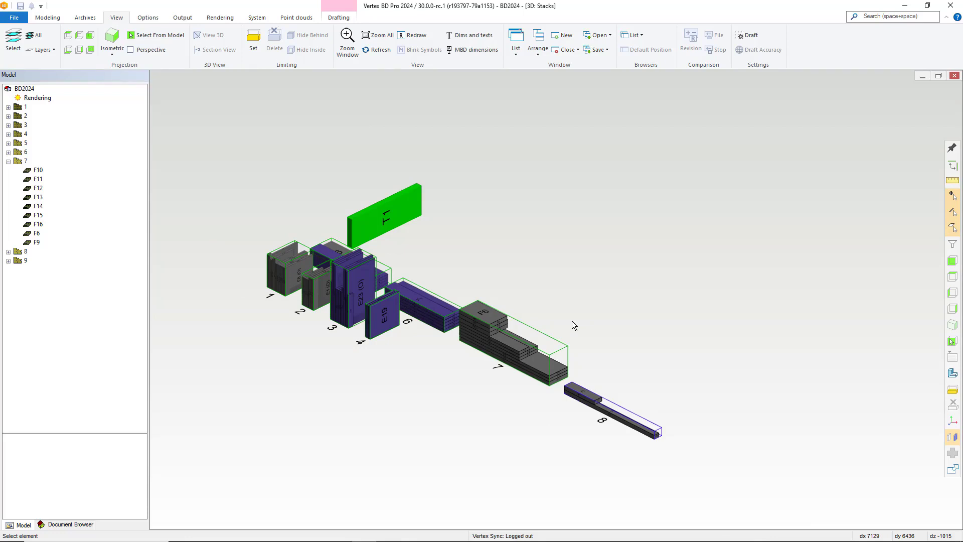
Move element F6 by its corner from the top of stack 7 onto F15, against the ends of the F13 and F12 layers.
{"action": "scroll", "coordinate": [570, 378], "scroll_direction": "up", "scroll_amount": 4}
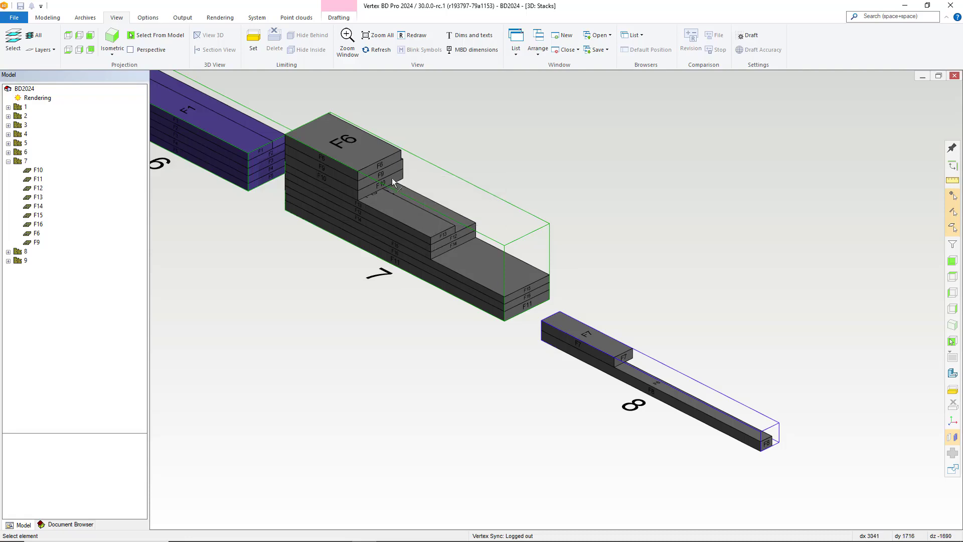
{"action": "scroll", "coordinate": [561, 284], "scroll_direction": "down", "scroll_amount": 3}
{"action": "scroll", "coordinate": [555, 298], "scroll_direction": "up", "scroll_amount": 5}
{"action": "mouse_move", "coordinate": [555, 299]}
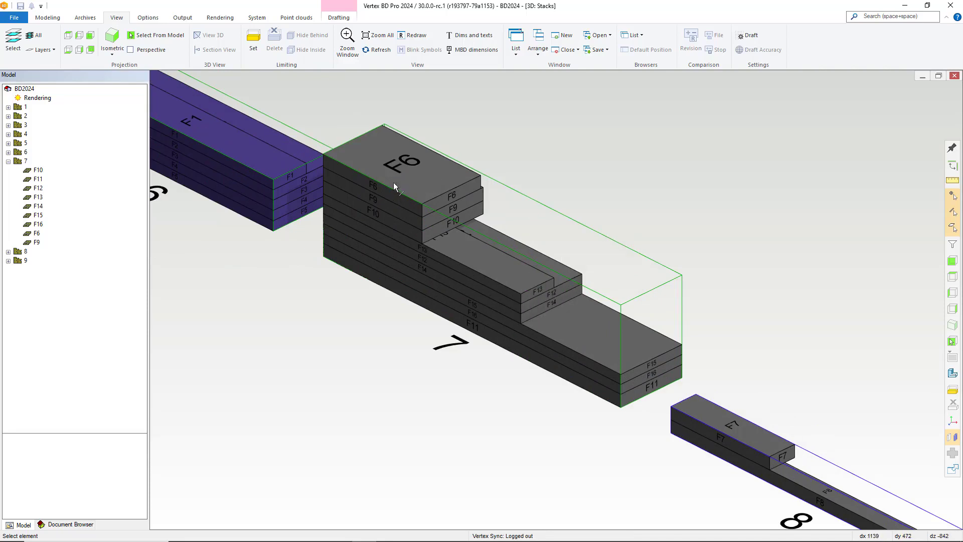
{"action": "mouse_move", "coordinate": [388, 164]}
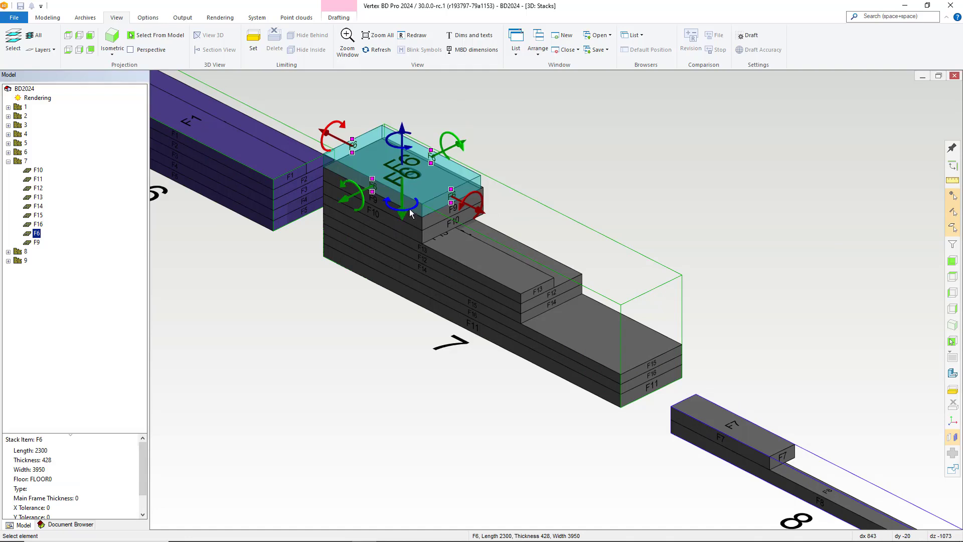
{"action": "right_click", "coordinate": [609, 119]}
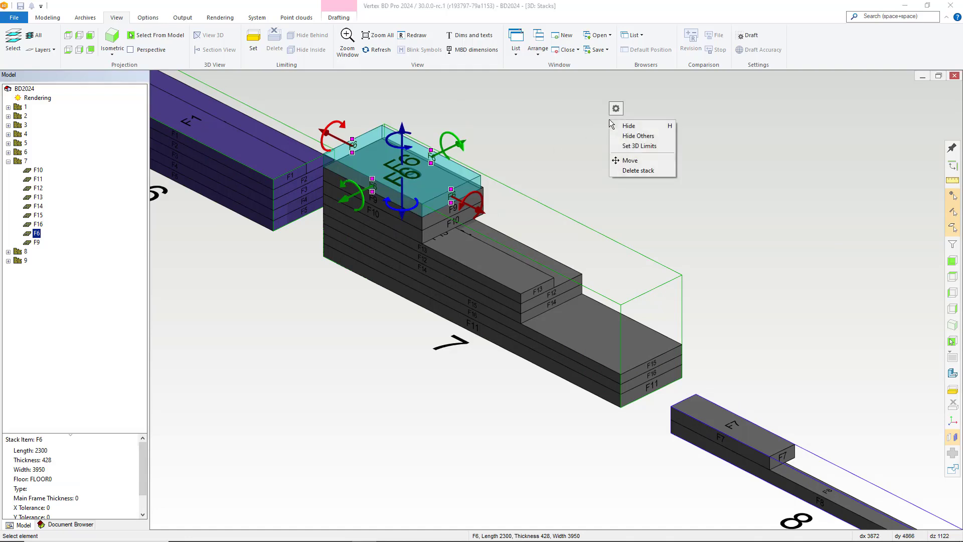
{"action": "left_click", "coordinate": [625, 161]}
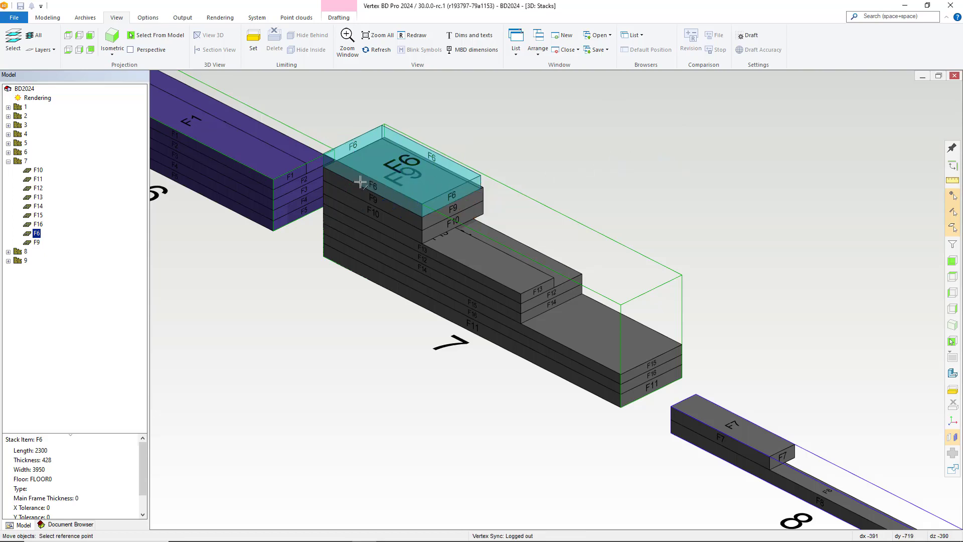
{"action": "left_click", "coordinate": [326, 166]}
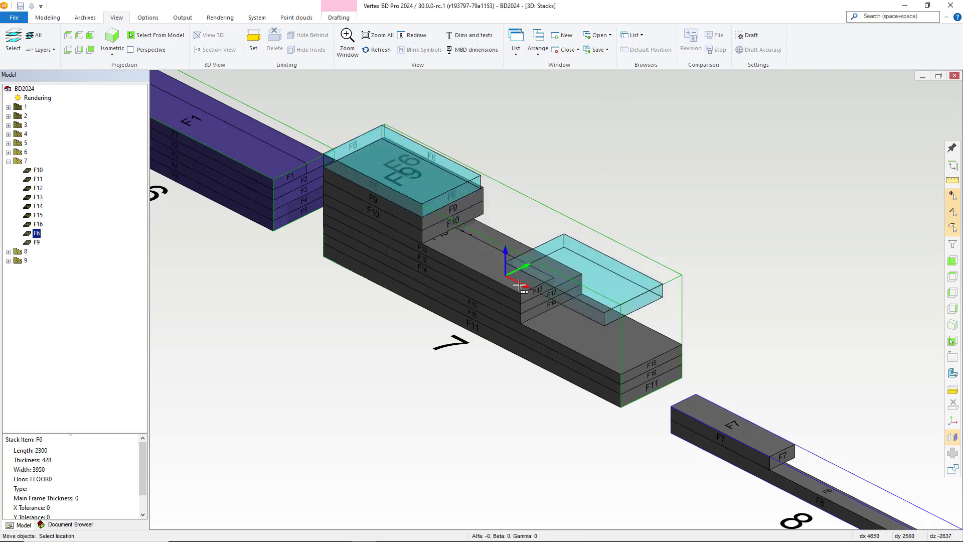
{"action": "left_click", "coordinate": [521, 323]}
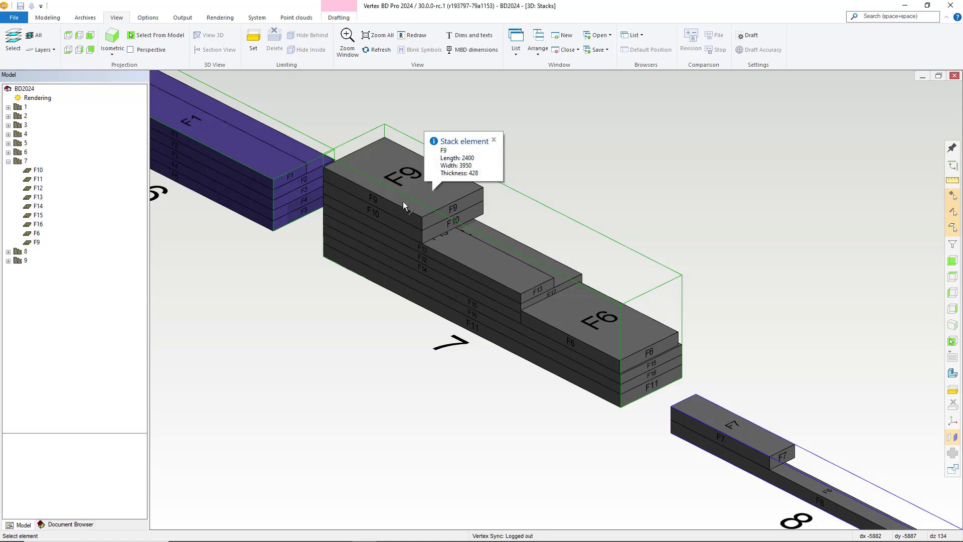
Align element F9 with F10 by their end handles so it sits end to end beside F10 in stack 7.
{"action": "scroll", "coordinate": [420, 202], "scroll_direction": "up", "scroll_amount": 3}
{"action": "left_click", "coordinate": [564, 287]}
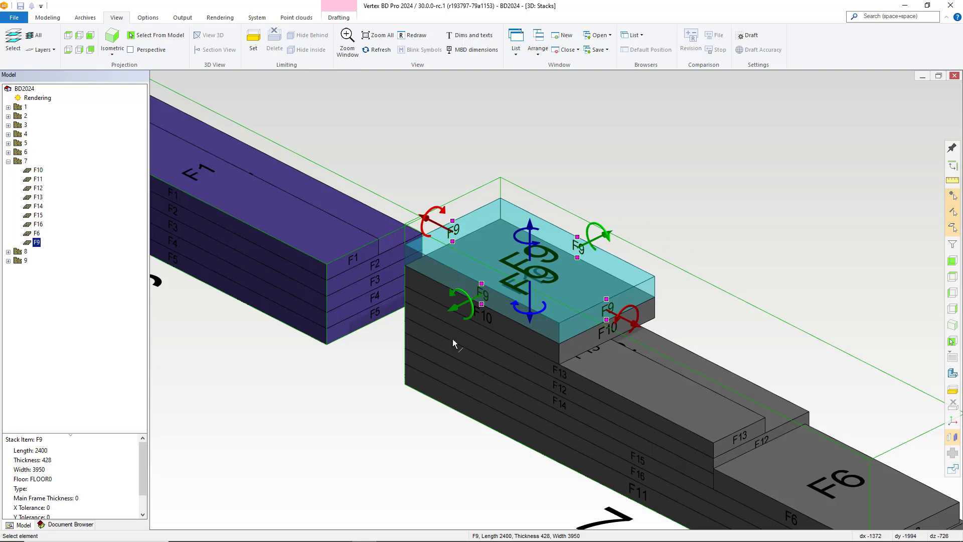
{"action": "left_click", "coordinate": [447, 244]}
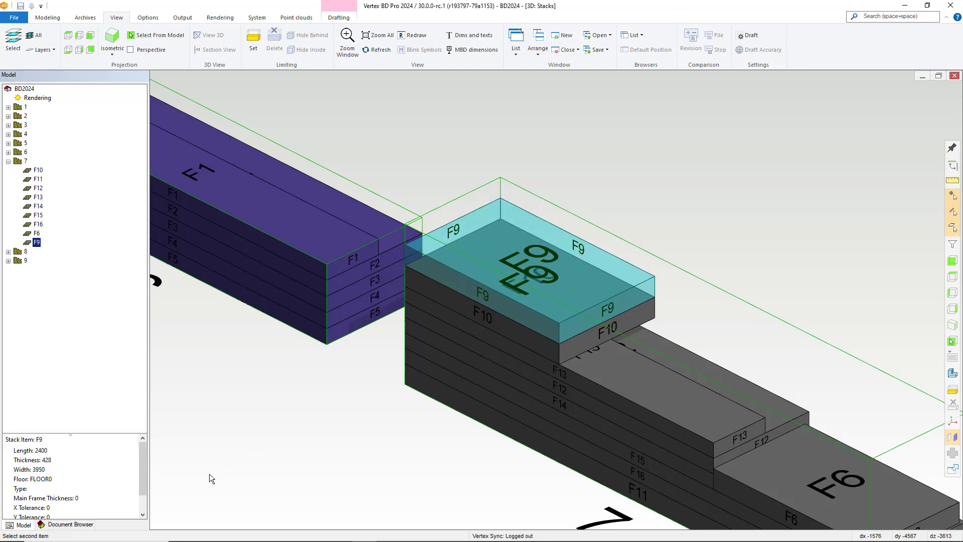
{"action": "left_click", "coordinate": [551, 351]}
{"action": "mouse_move", "coordinate": [608, 341]}
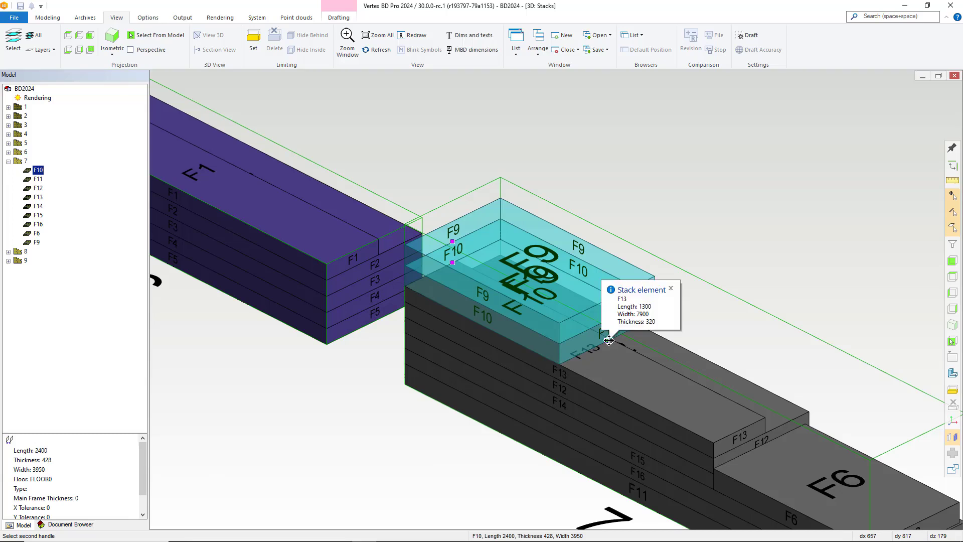
{"action": "left_click", "coordinate": [609, 340]}
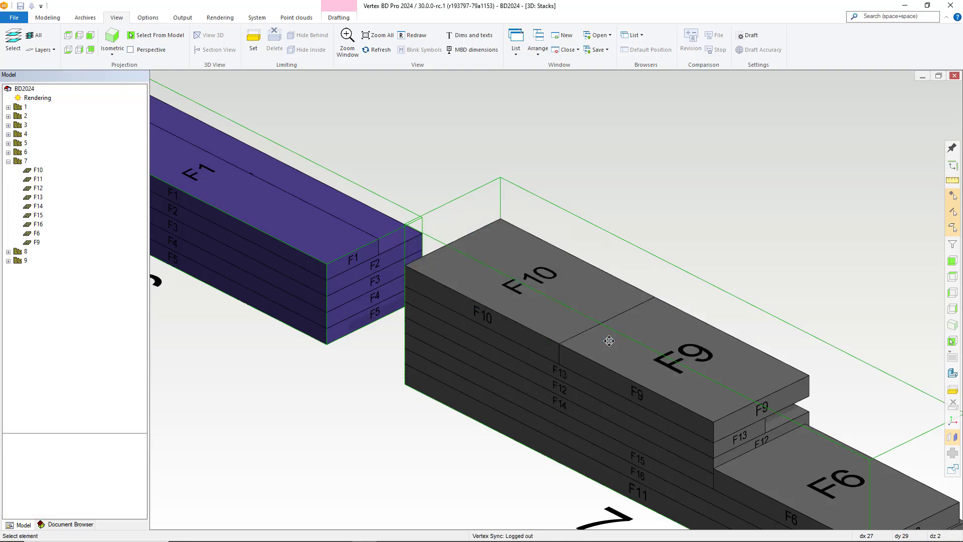
Update the stack sizes to fit the rearranged elements.
{"action": "mouse_move", "coordinate": [609, 340]}
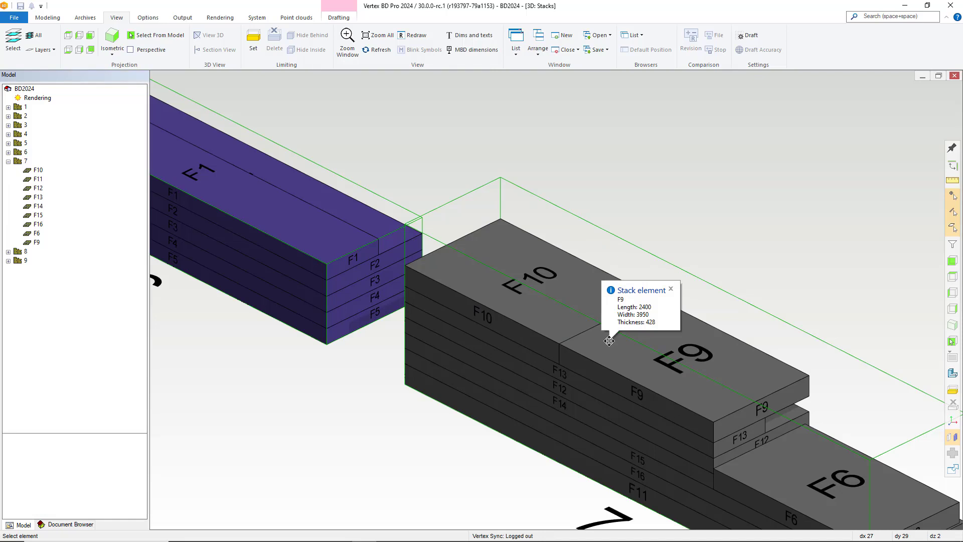
{"action": "scroll", "coordinate": [608, 341], "scroll_direction": "down", "scroll_amount": 3}
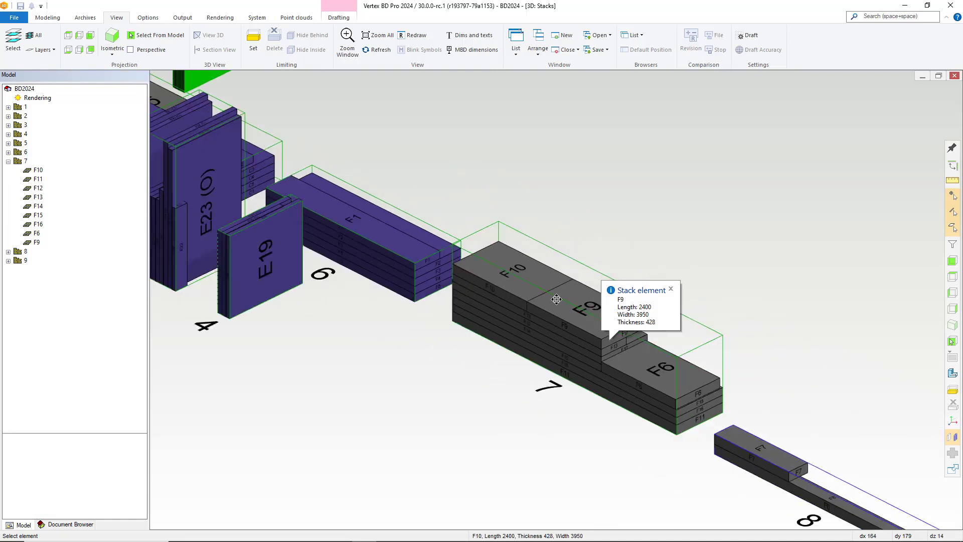
{"action": "right_click", "coordinate": [633, 187]}
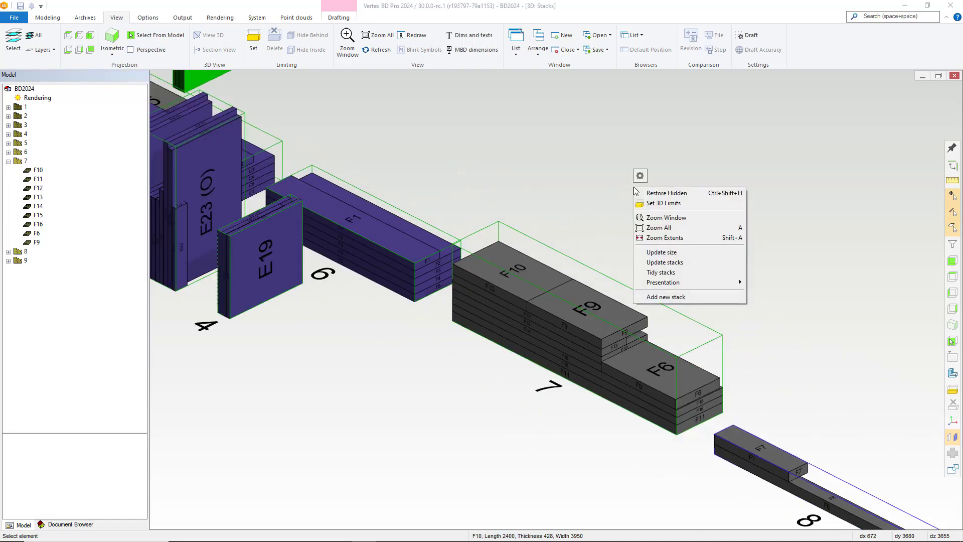
{"action": "left_click", "coordinate": [660, 252]}
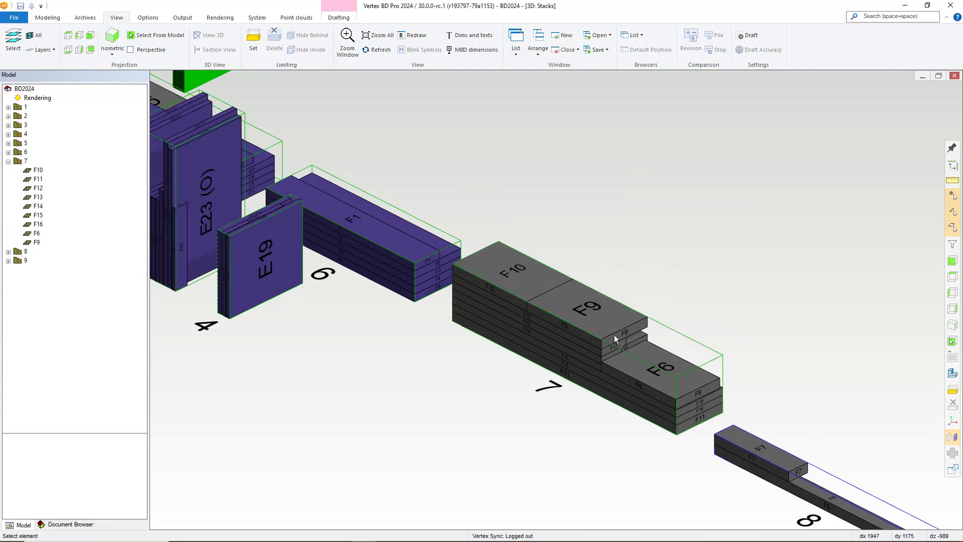
Select element F9 in the top layer of stack 7.
{"action": "mouse_move", "coordinate": [610, 347]}
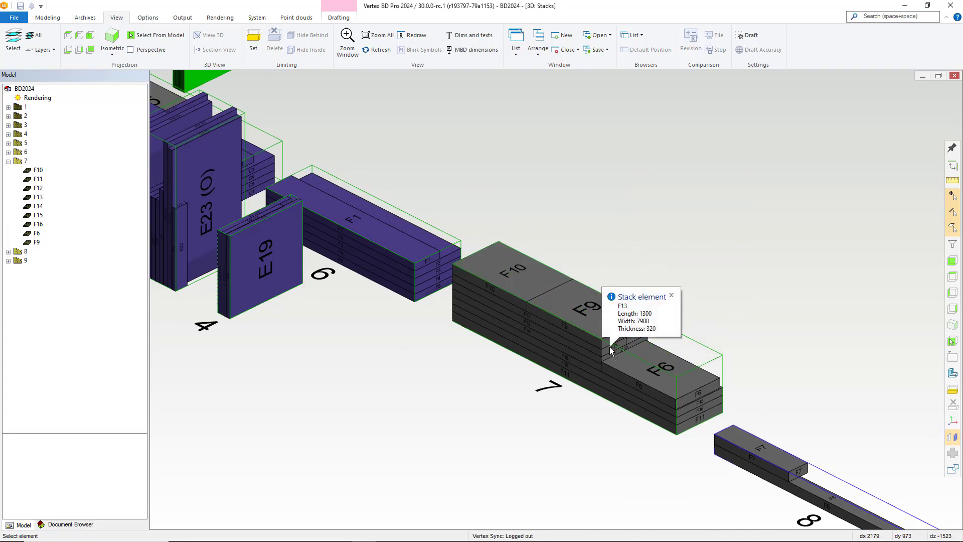
{"action": "scroll", "coordinate": [611, 346], "scroll_direction": "up", "scroll_amount": 3}
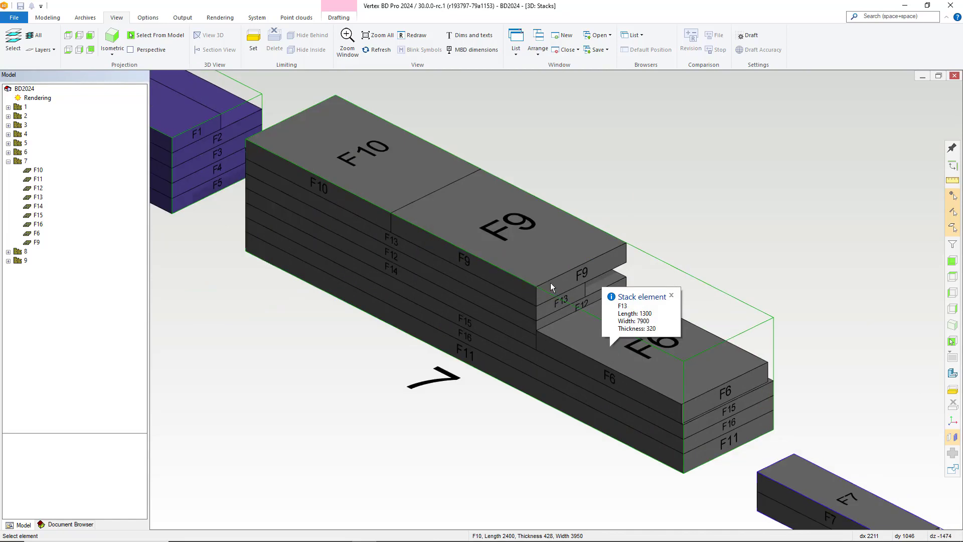
{"action": "left_click", "coordinate": [543, 260]}
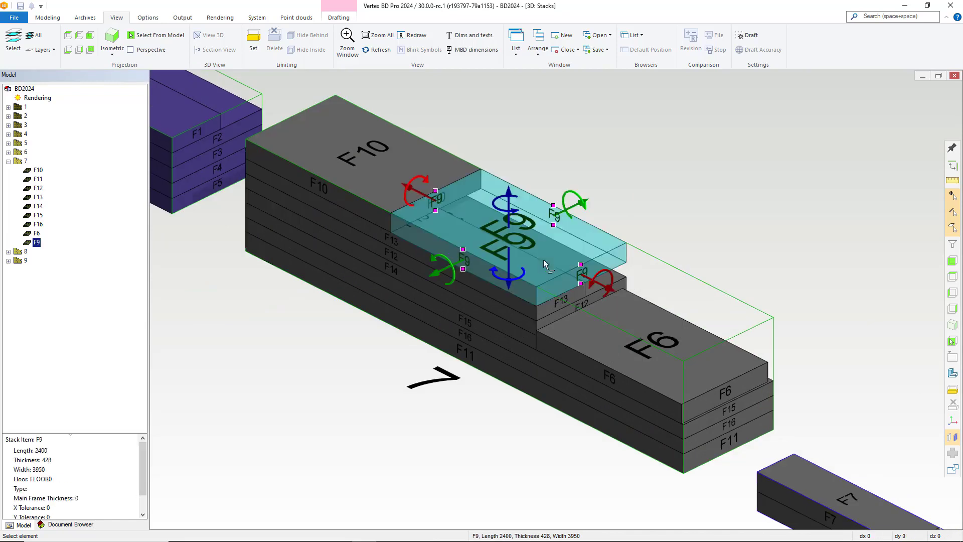
Move floor element F9 lengthwise along stack 7 to the outer end, directly above F6.
{"action": "left_click", "coordinate": [591, 285]}
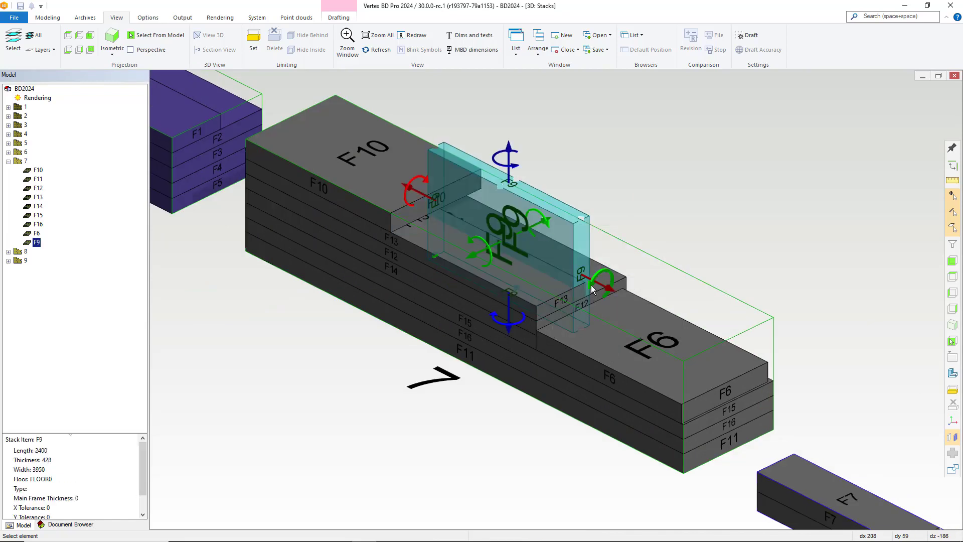
{"action": "left_click", "coordinate": [590, 285]}
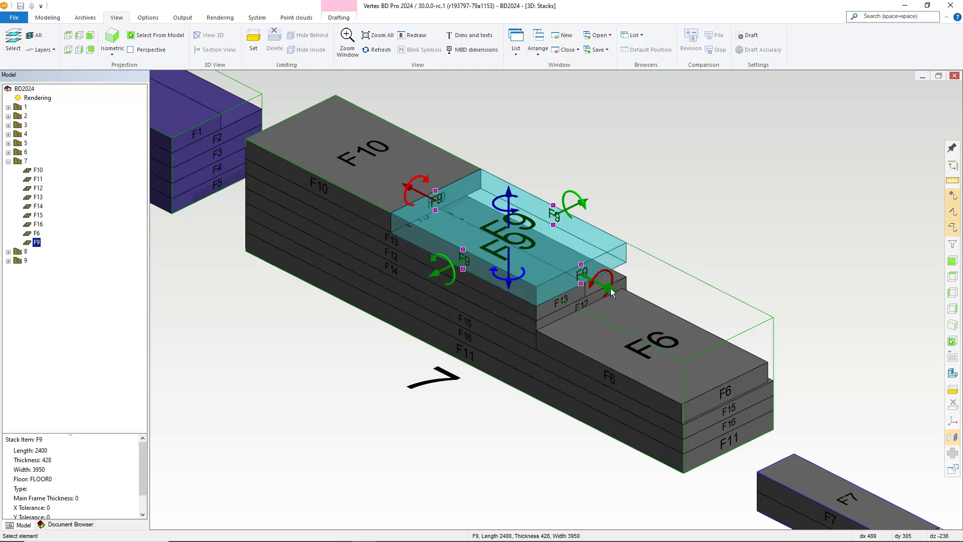
{"action": "left_click", "coordinate": [609, 288]}
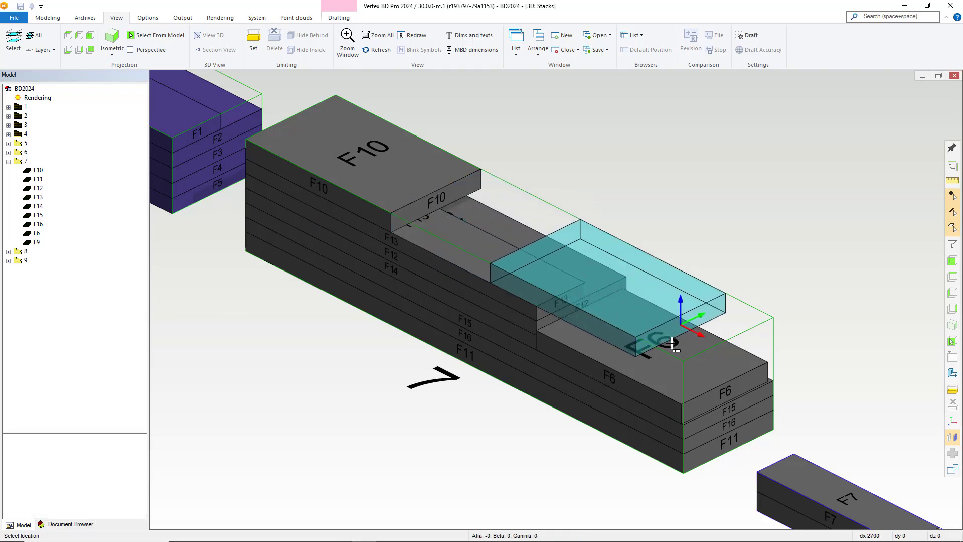
{"action": "left_click", "coordinate": [683, 403]}
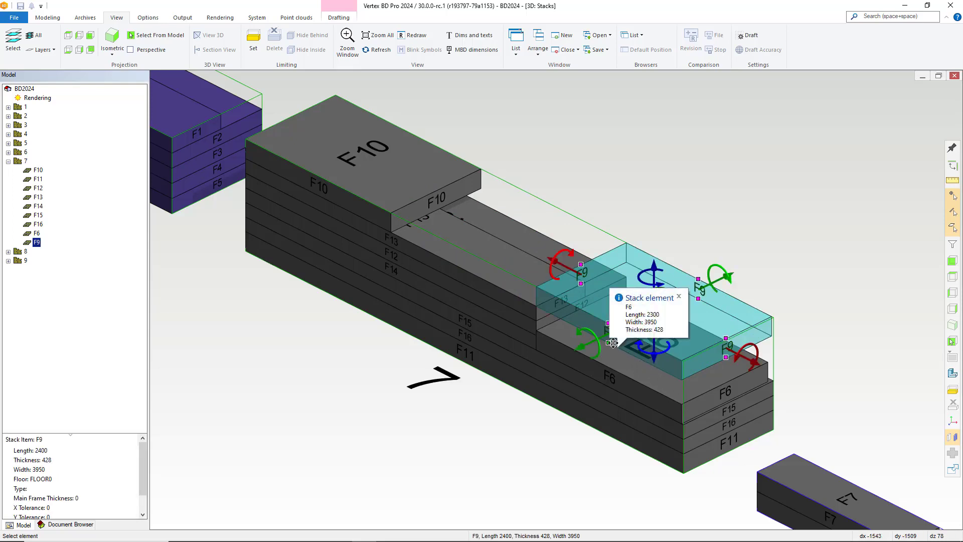
Lower F9 vertically until it rests on the top face of F6 in stack 7.
{"action": "left_click", "coordinate": [655, 362]}
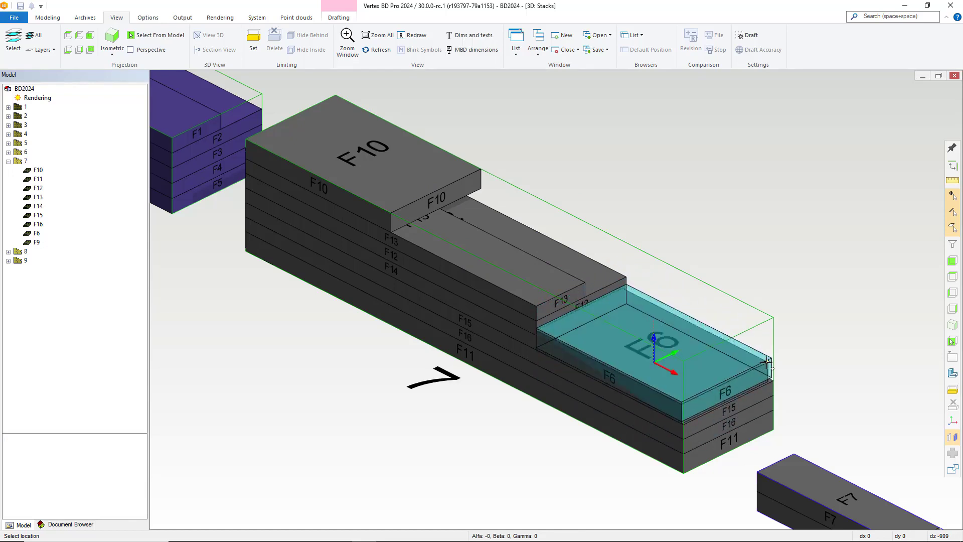
{"action": "left_click", "coordinate": [768, 361]}
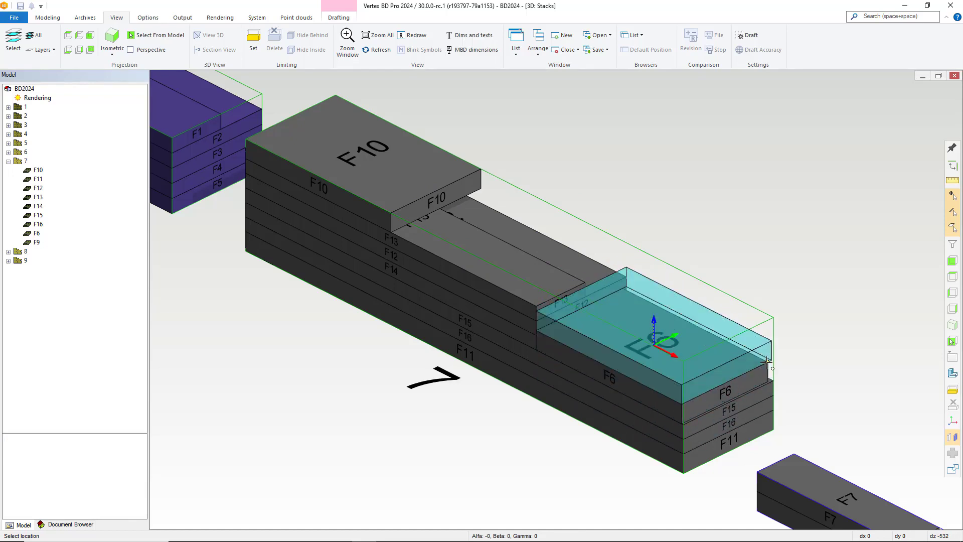
{"action": "left_click", "coordinate": [687, 194]}
{"action": "right_click", "coordinate": [687, 187]}
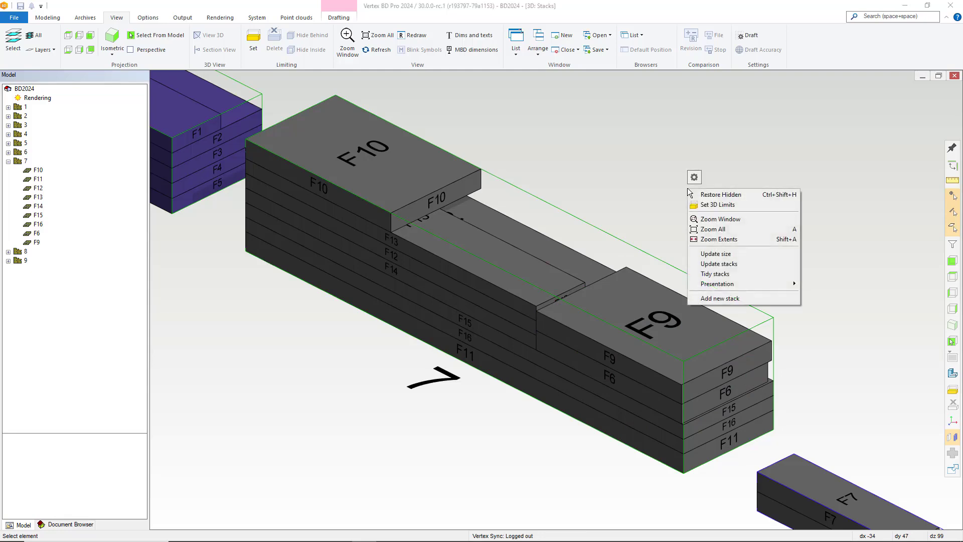
{"action": "left_click", "coordinate": [656, 165]}
Inspect the rearranged stack 7 and the details of its F10 element.
{"action": "scroll", "coordinate": [556, 299], "scroll_direction": "down", "scroll_amount": 5}
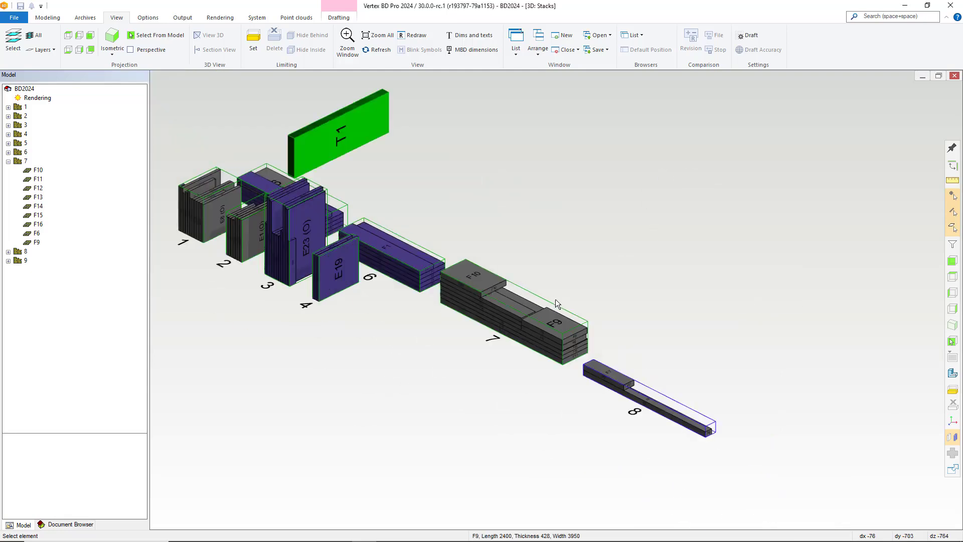
{"action": "scroll", "coordinate": [556, 299], "scroll_direction": "up", "scroll_amount": 4}
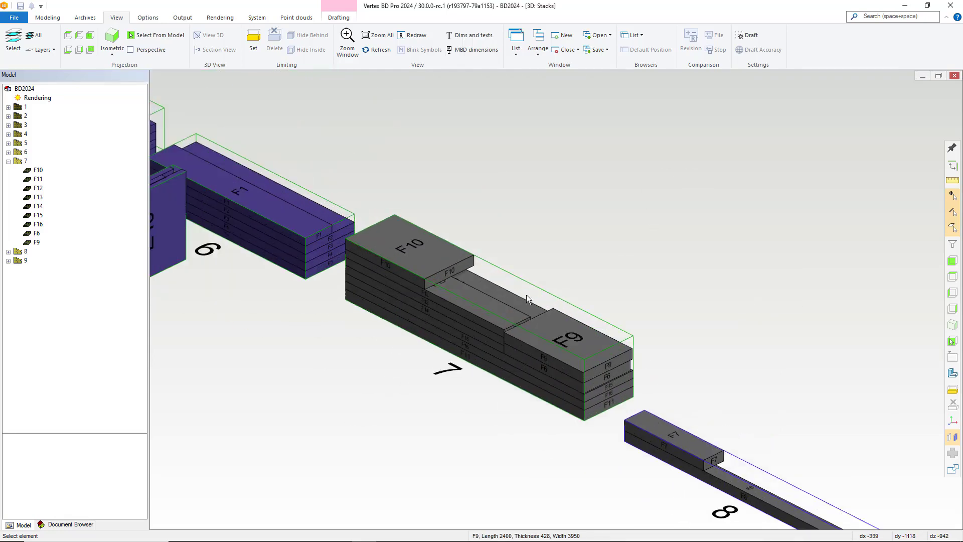
{"action": "scroll", "coordinate": [556, 299], "scroll_direction": "up", "scroll_amount": 2}
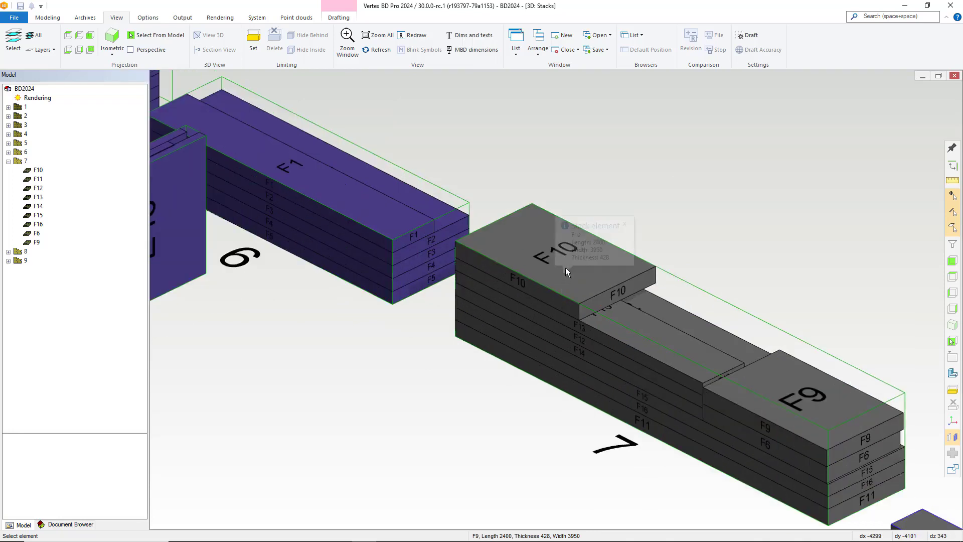
{"action": "left_click", "coordinate": [576, 272]}
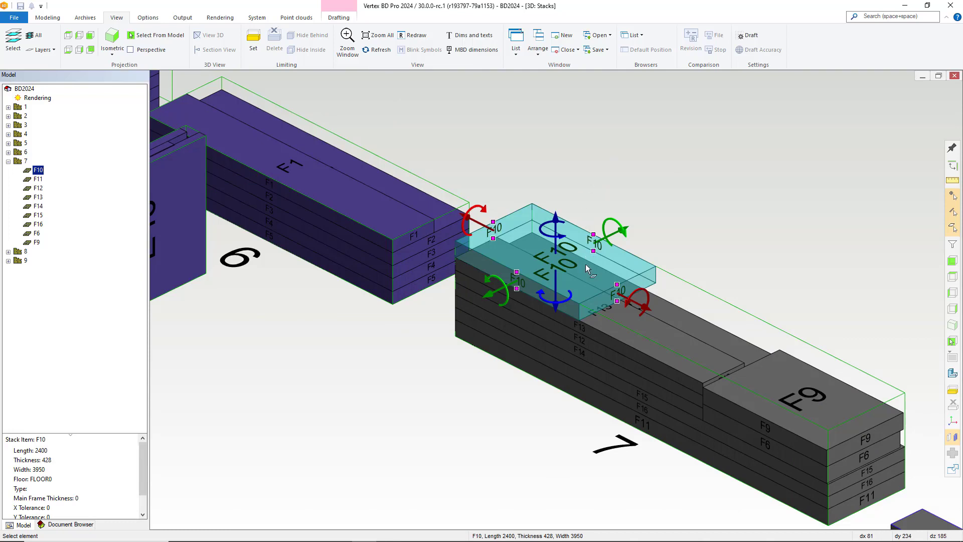
{"action": "mouse_move", "coordinate": [590, 283]}
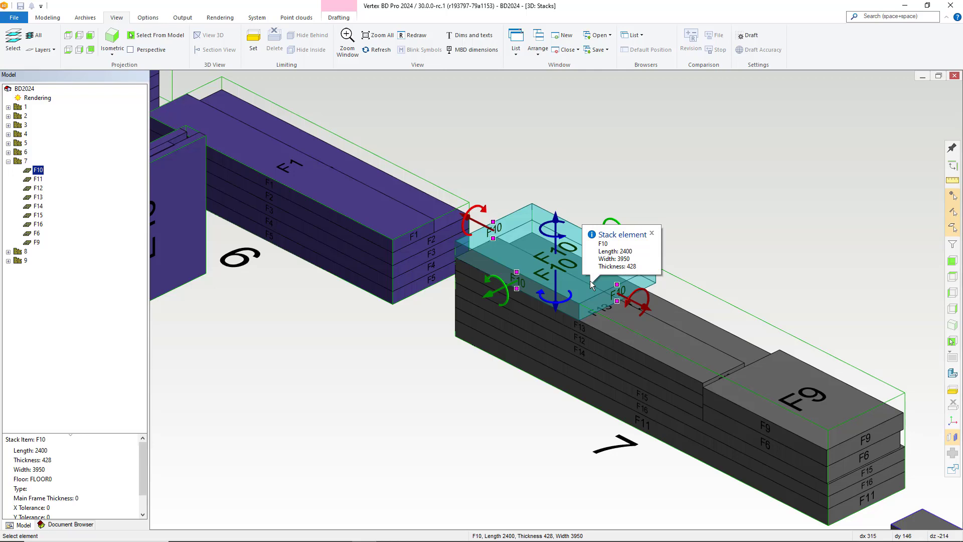
{"action": "key", "text": "Escape"}
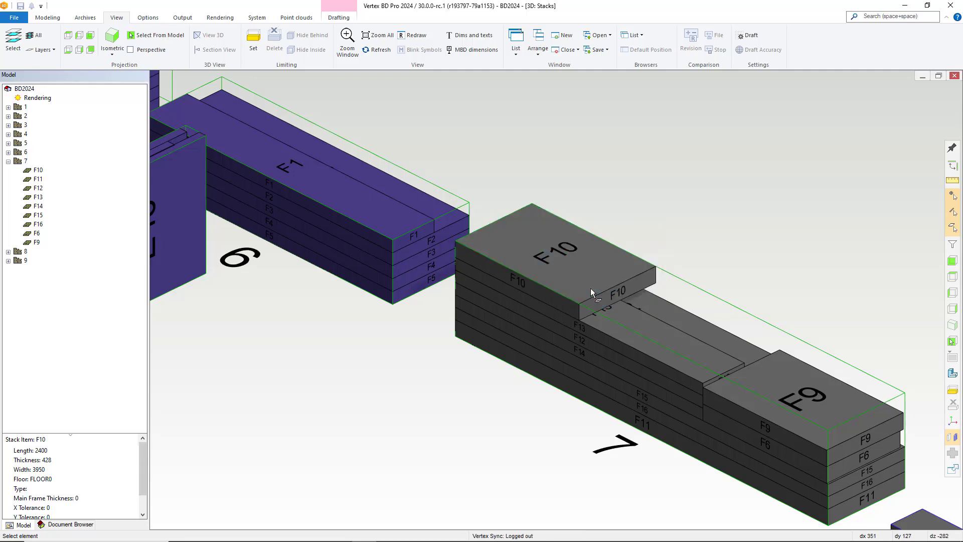
Switch the presentation of all the stacks to Layers.
{"action": "scroll", "coordinate": [591, 289], "scroll_direction": "down", "scroll_amount": 2}
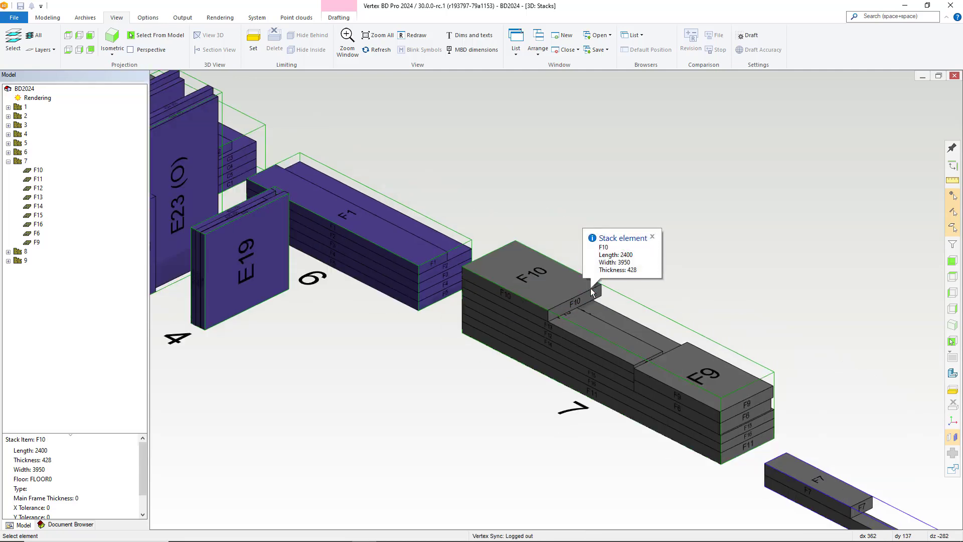
{"action": "scroll", "coordinate": [528, 244], "scroll_direction": "down", "scroll_amount": 3}
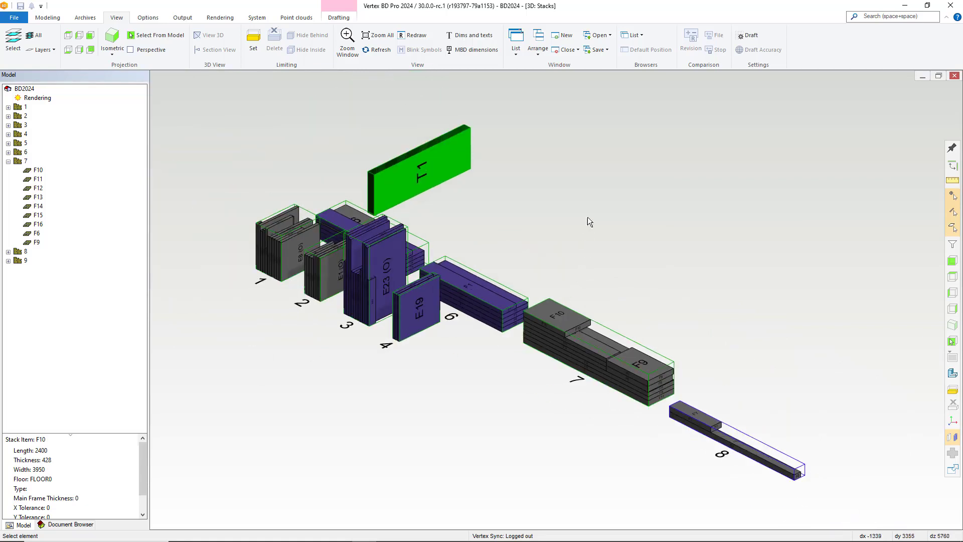
{"action": "scroll", "coordinate": [606, 183], "scroll_direction": "down", "scroll_amount": 1}
{"action": "scroll", "coordinate": [585, 329], "scroll_direction": "down", "scroll_amount": 1}
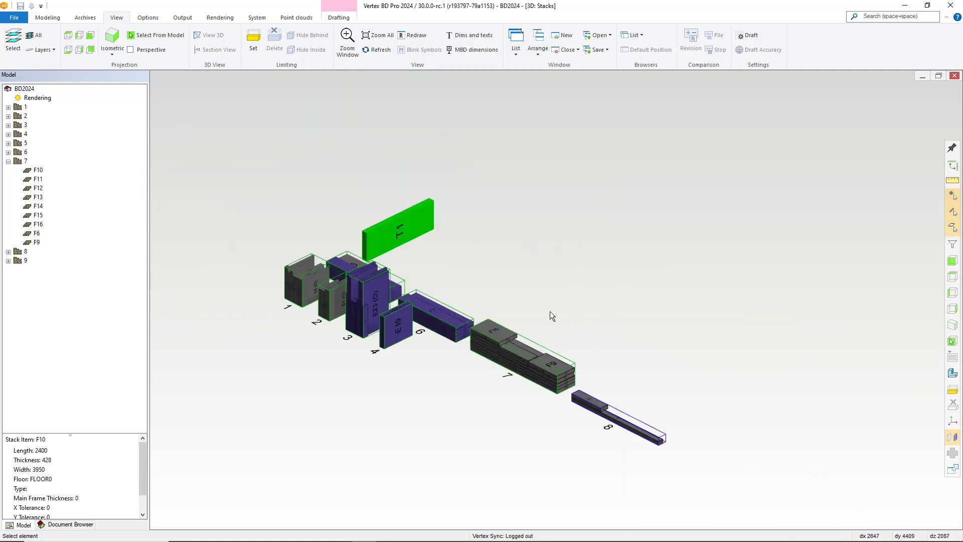
{"action": "right_click", "coordinate": [574, 265]}
{"action": "mouse_move", "coordinate": [618, 360]}
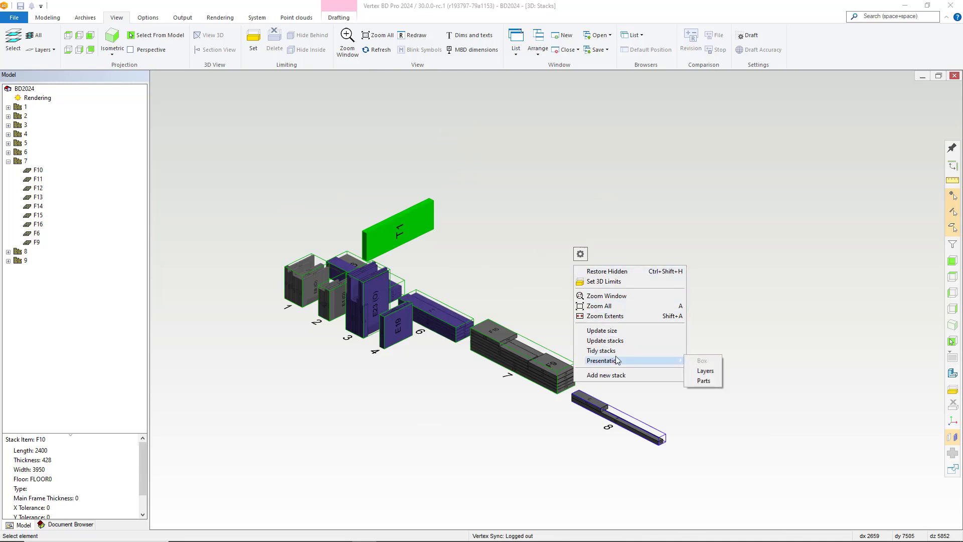
{"action": "left_click", "coordinate": [719, 371]}
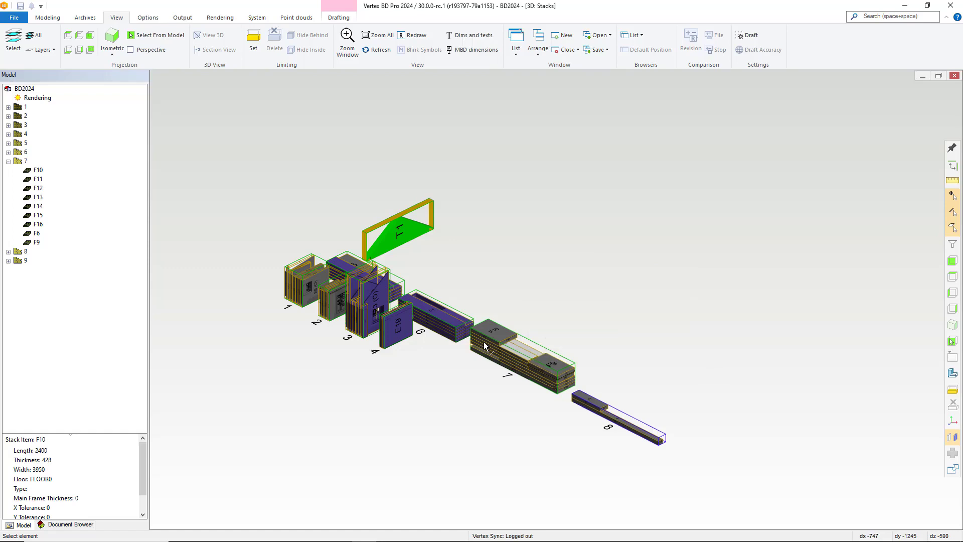
Turn off the part marking of elements in stacks.
{"action": "scroll", "coordinate": [484, 341], "scroll_direction": "up", "scroll_amount": 3}
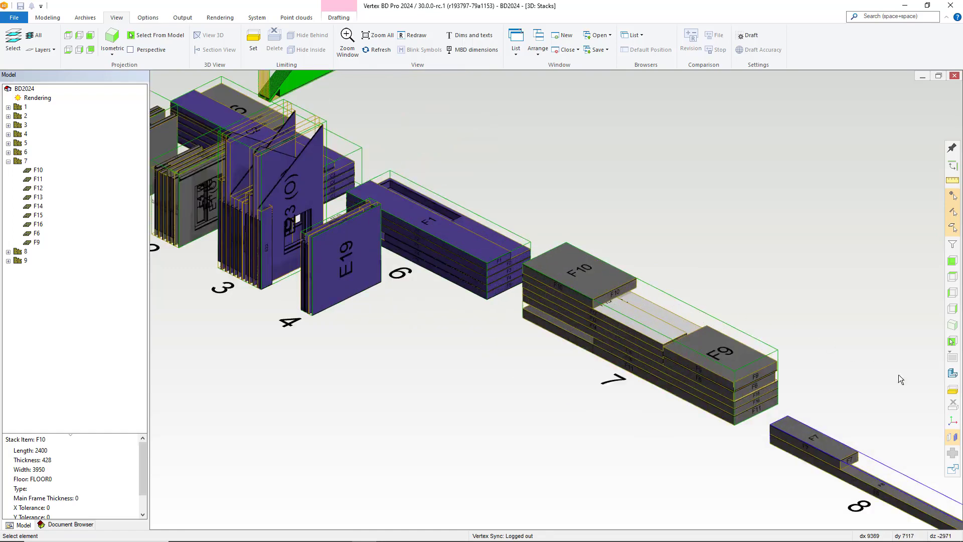
{"action": "left_click", "coordinate": [952, 438]}
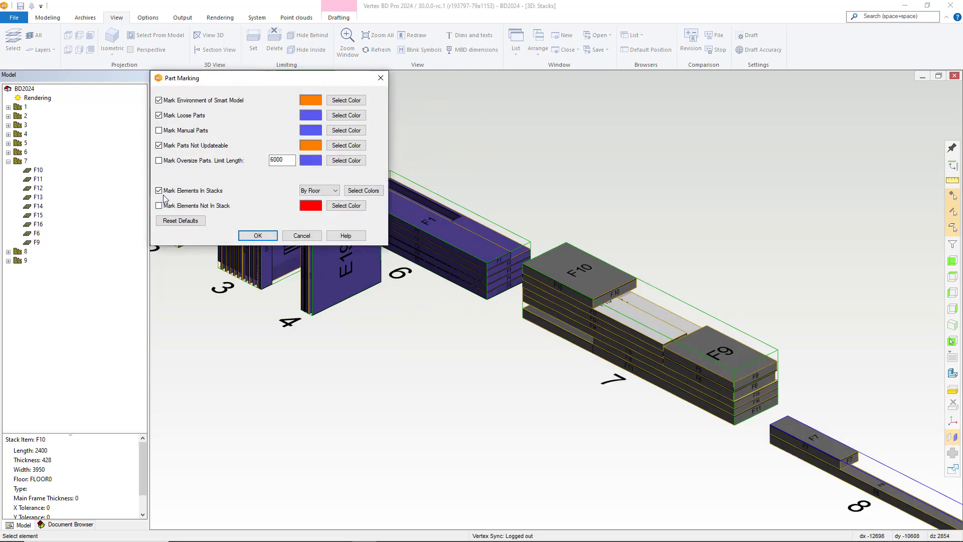
{"action": "left_click", "coordinate": [245, 234]}
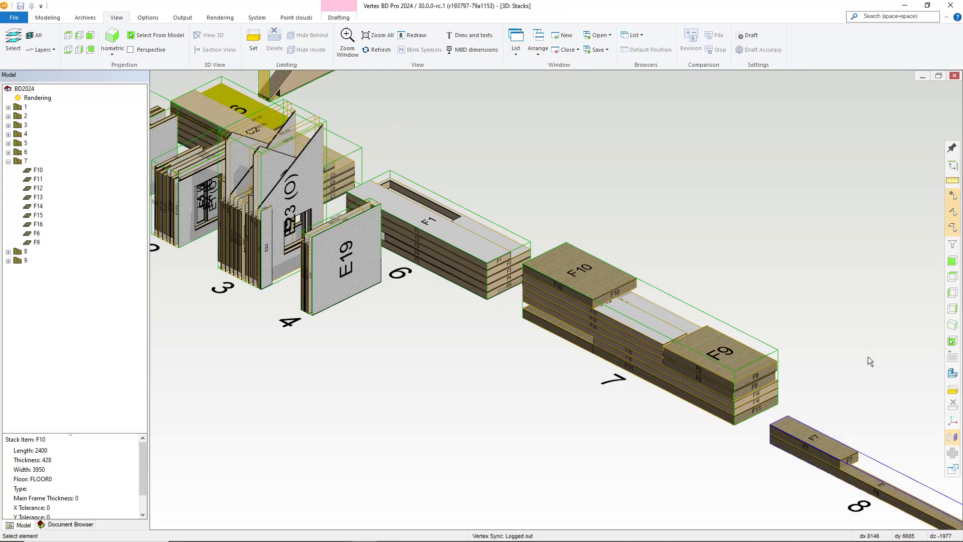
Set the presentation of all the stacks to Box and review the whole layout.
{"action": "right_click", "coordinate": [702, 245]}
{"action": "mouse_move", "coordinate": [763, 341]}
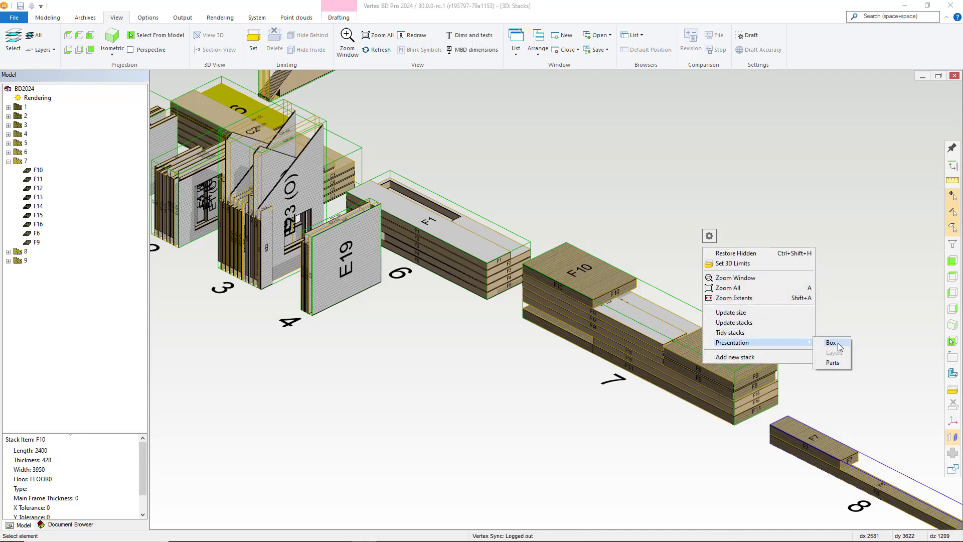
{"action": "left_click", "coordinate": [836, 363]}
{"action": "scroll", "coordinate": [551, 282], "scroll_direction": "down", "scroll_amount": 3}
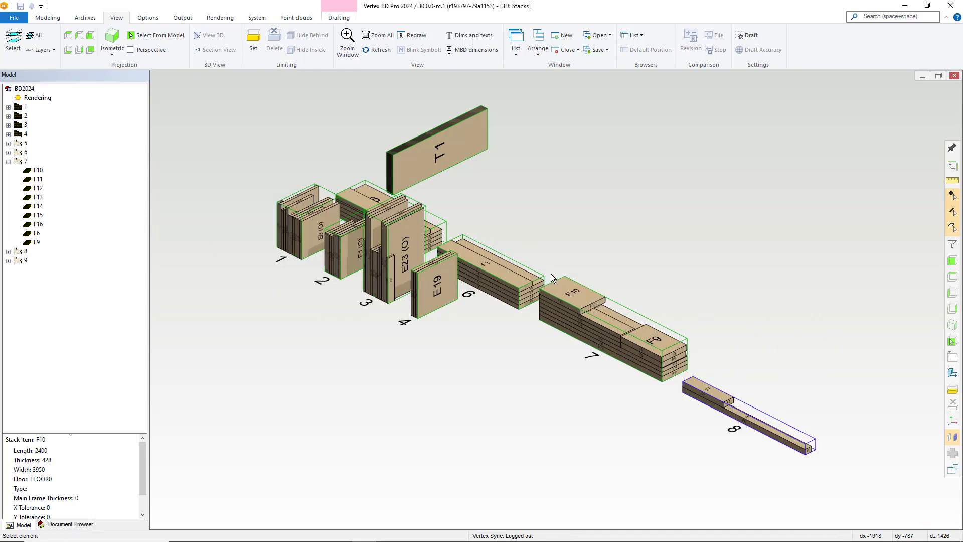
{"action": "scroll", "coordinate": [553, 266], "scroll_direction": "down", "scroll_amount": 2}
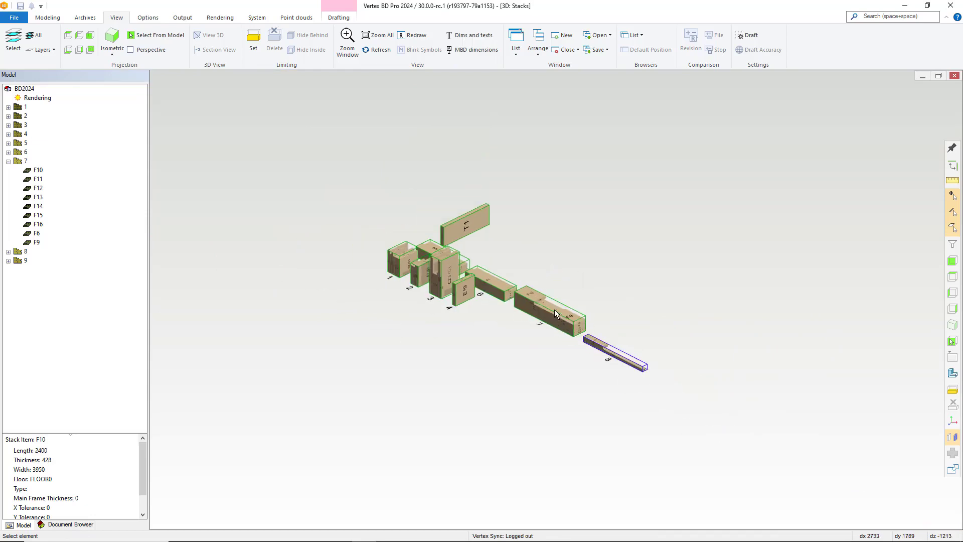
{"action": "scroll", "coordinate": [553, 310], "scroll_direction": "up", "scroll_amount": 2}
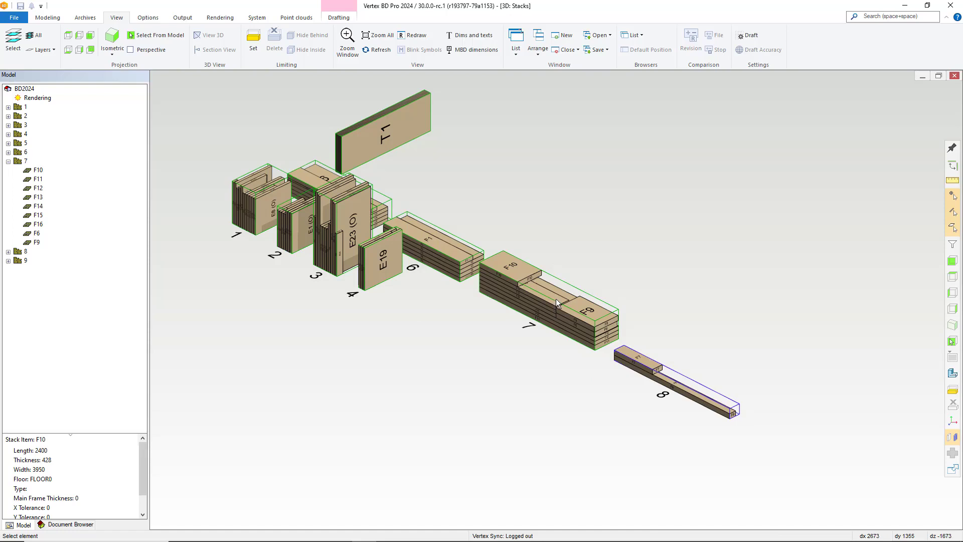
{"action": "mouse_move", "coordinate": [557, 303]}
Close the view of all the stacks and open only stack 9 for editing in the model.
{"action": "left_click", "coordinate": [954, 76]}
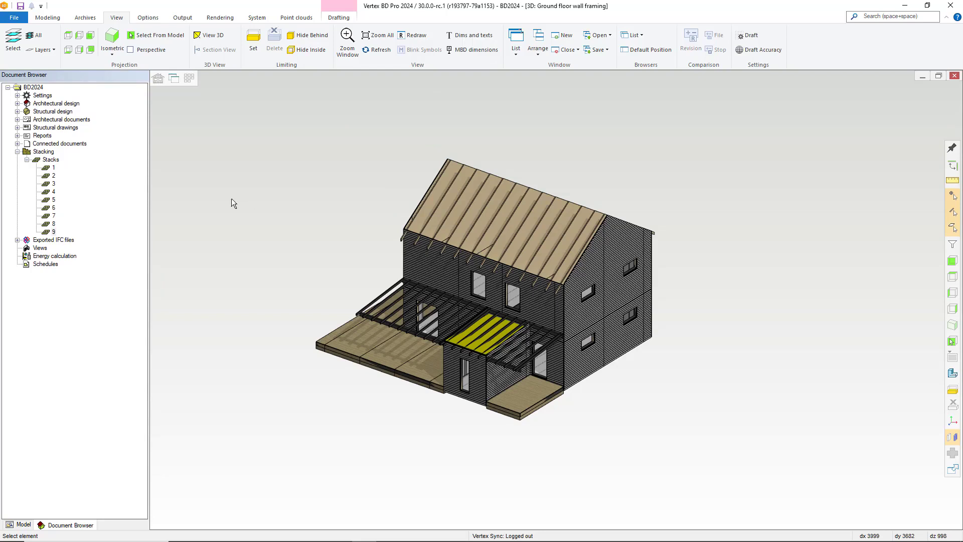
{"action": "right_click", "coordinate": [54, 236]}
{"action": "left_click", "coordinate": [73, 239]}
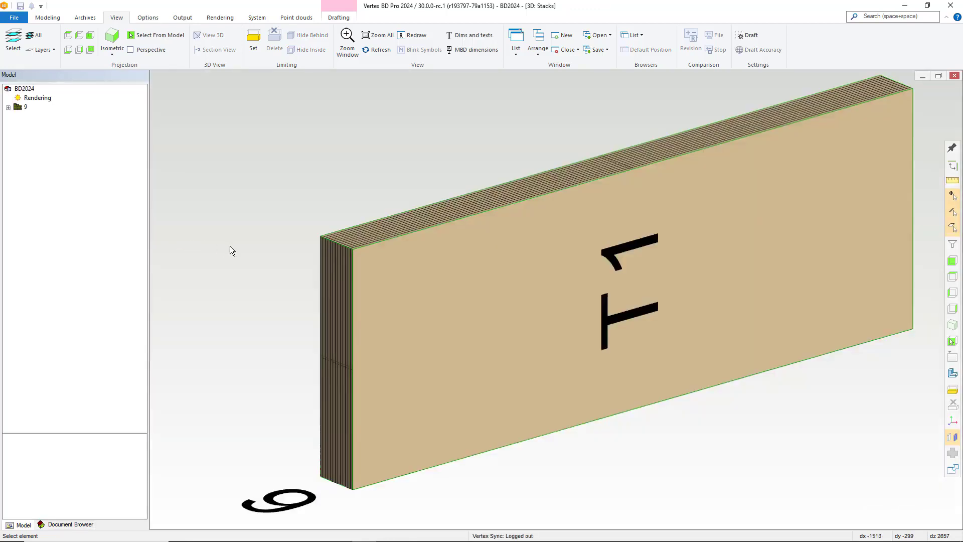
Check the T1 element of stack 9 and set the stack's presentation to Layers.
{"action": "scroll", "coordinate": [644, 299], "scroll_direction": "down", "scroll_amount": 3}
{"action": "mouse_move", "coordinate": [649, 299]}
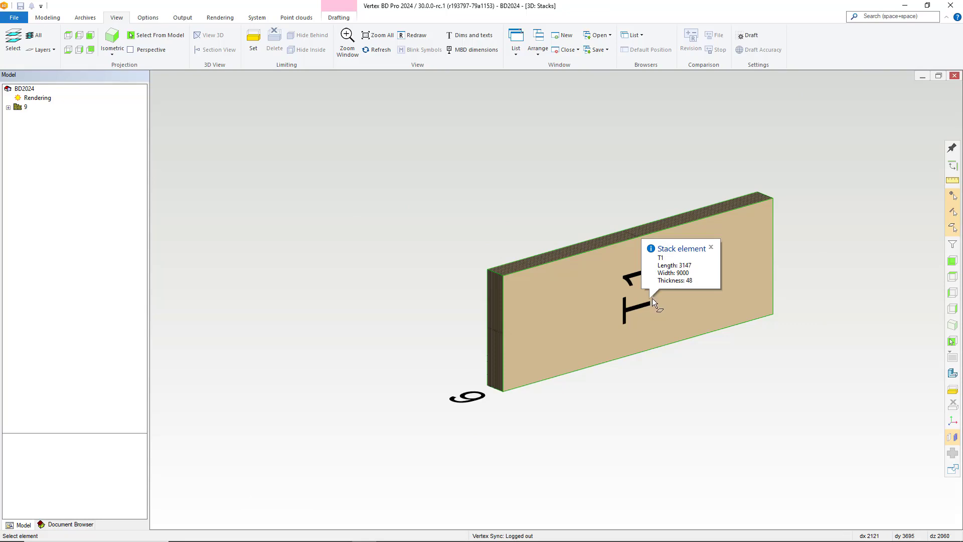
{"action": "right_click", "coordinate": [325, 152]}
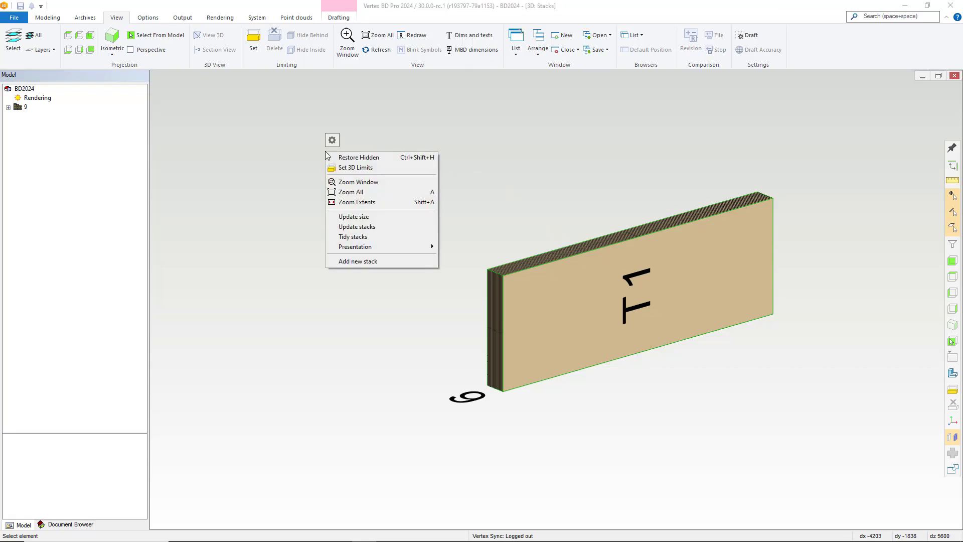
{"action": "mouse_move", "coordinate": [372, 246]}
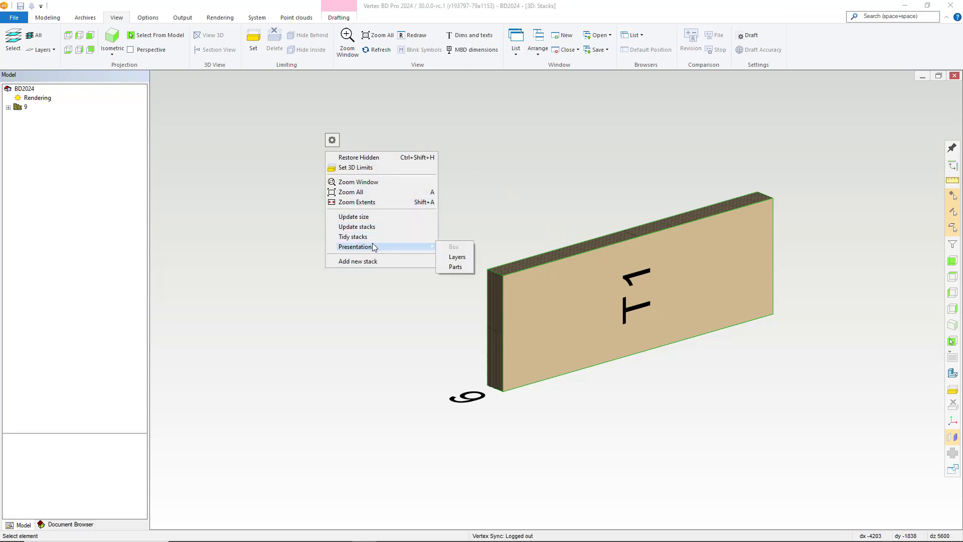
{"action": "left_click", "coordinate": [456, 257]}
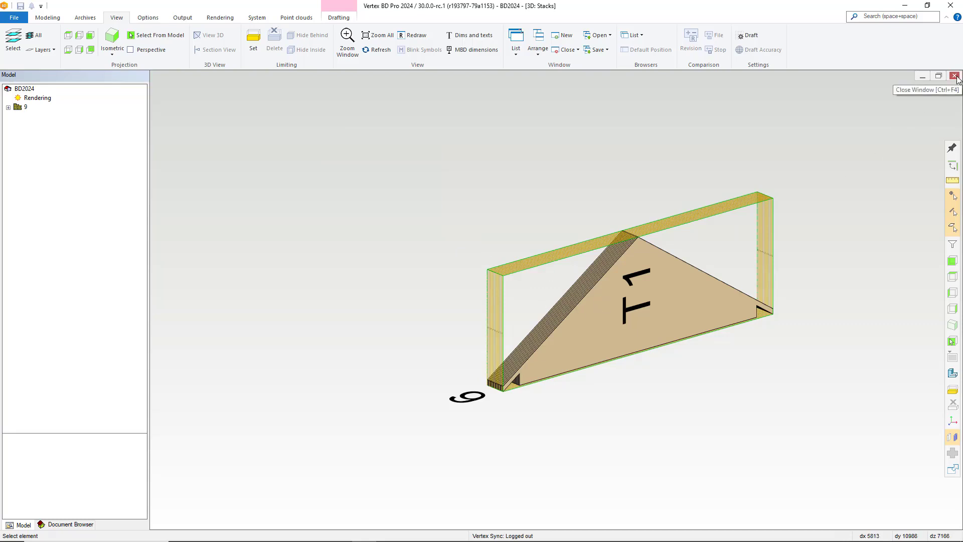
Close stack 9 with its changes saved and open all the stacks for editing in the model.
{"action": "left_click", "coordinate": [953, 75]}
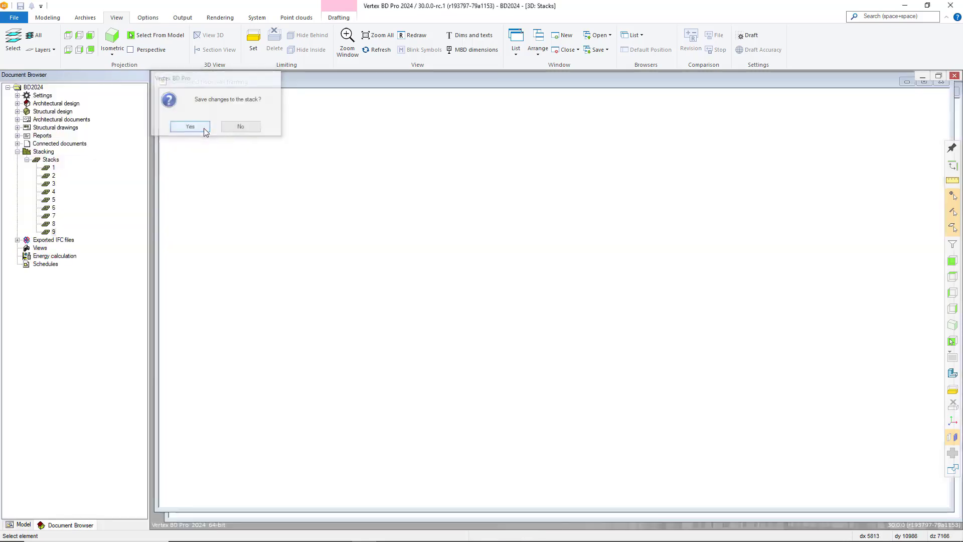
{"action": "left_click", "coordinate": [203, 128]}
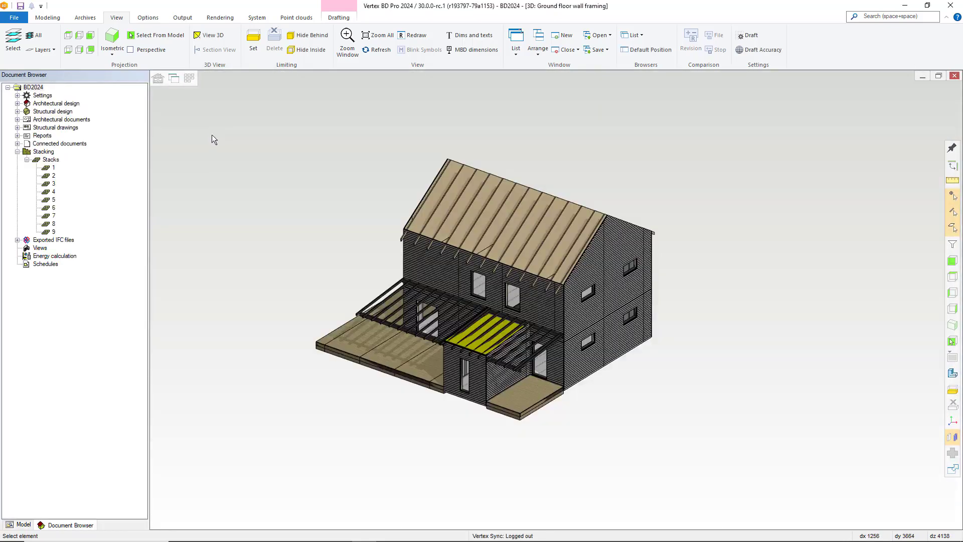
{"action": "right_click", "coordinate": [57, 163]}
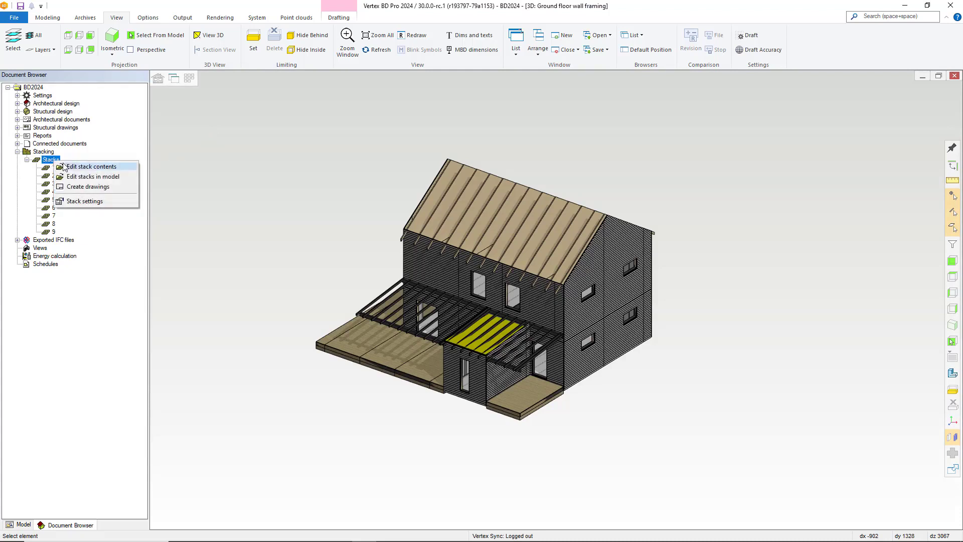
{"action": "left_click", "coordinate": [107, 177]}
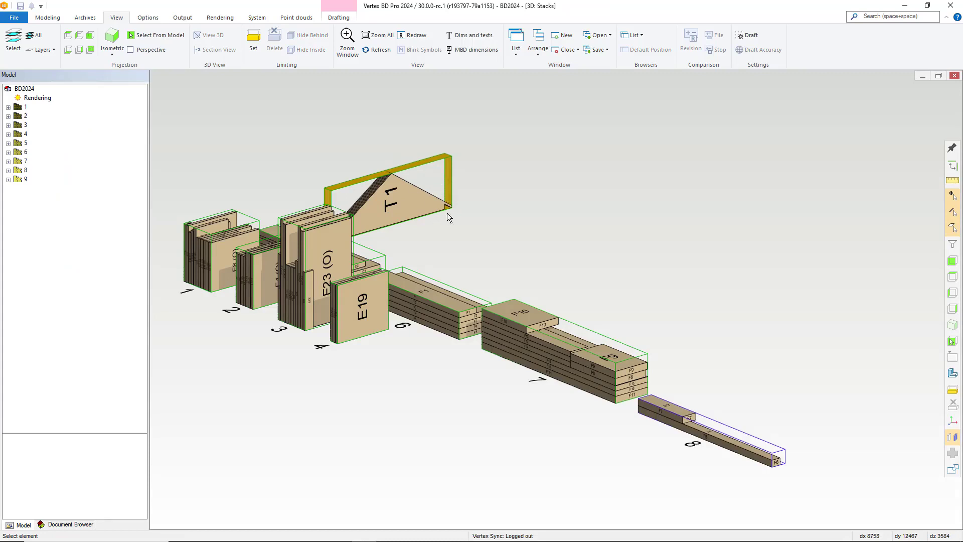
Turn on the part marking of elements in stacks, coloured by floor.
{"action": "left_click", "coordinate": [951, 437]}
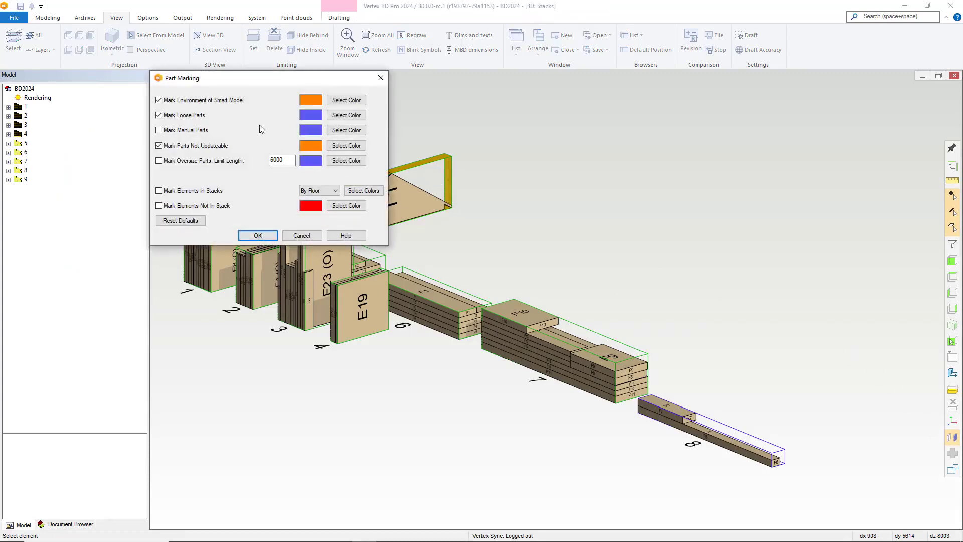
{"action": "left_click_drag", "start_coordinate": [237, 79], "coordinate": [677, 122]}
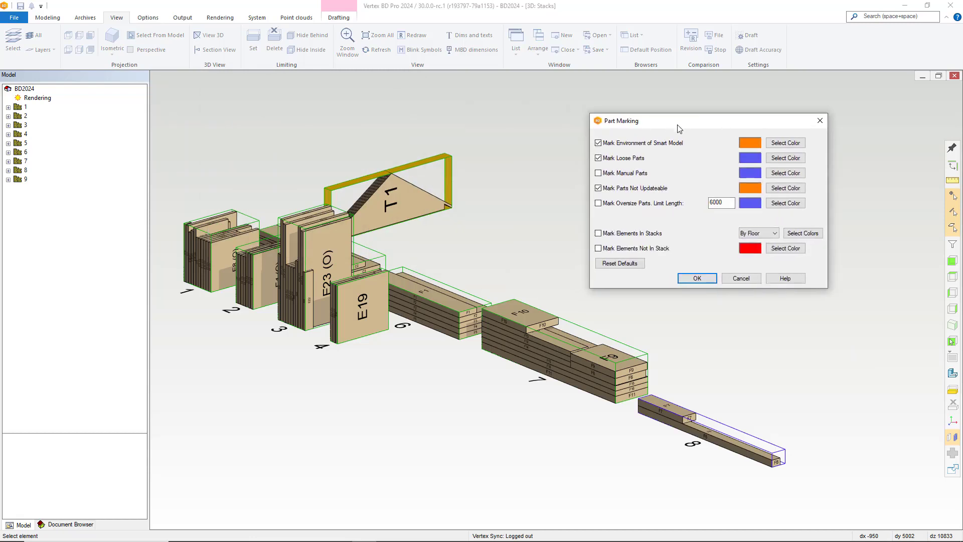
{"action": "left_click", "coordinate": [609, 233]}
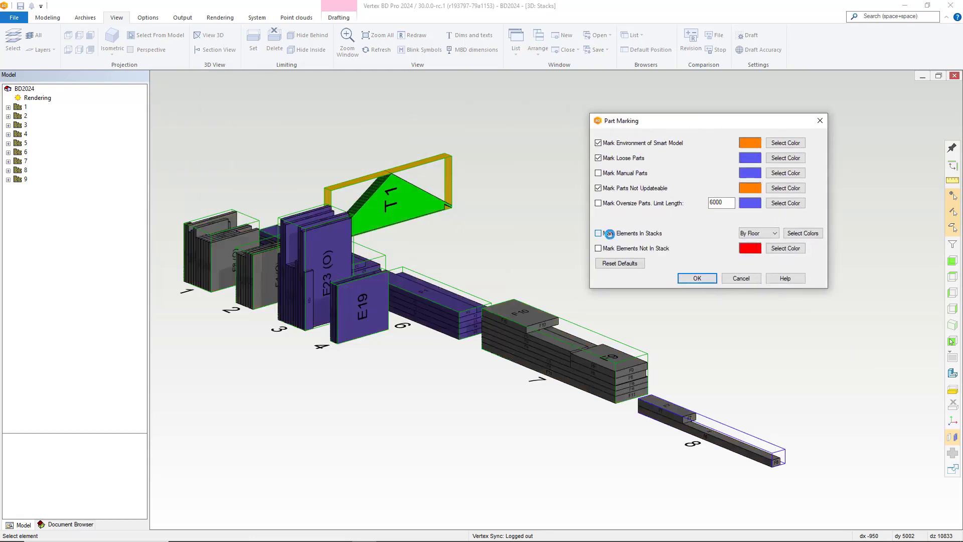
{"action": "left_click", "coordinate": [650, 234]}
{"action": "left_click", "coordinate": [703, 280]}
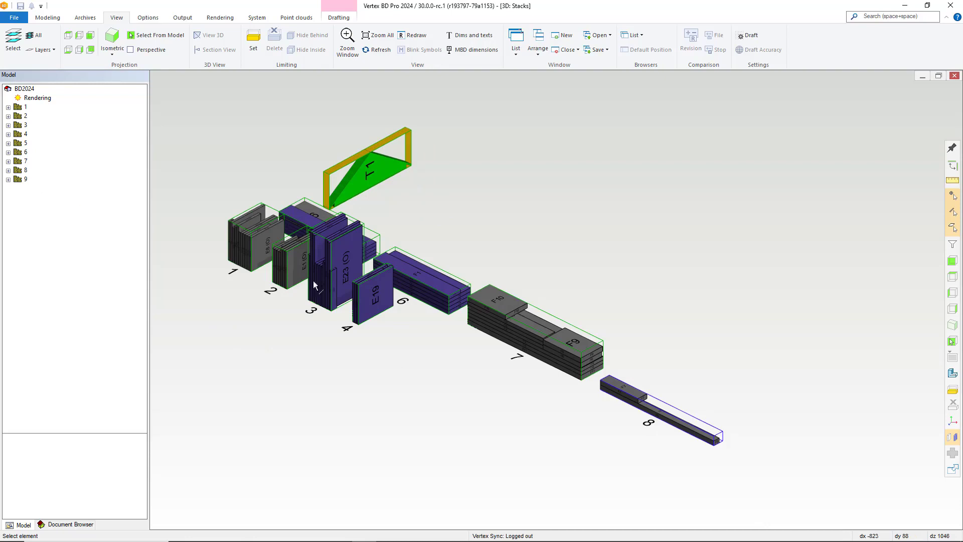
Create a space for accessories in stack 8 with width 500, height 500, length 3500, weight 25 and content Profiles.
{"action": "right_click", "coordinate": [26, 171]}
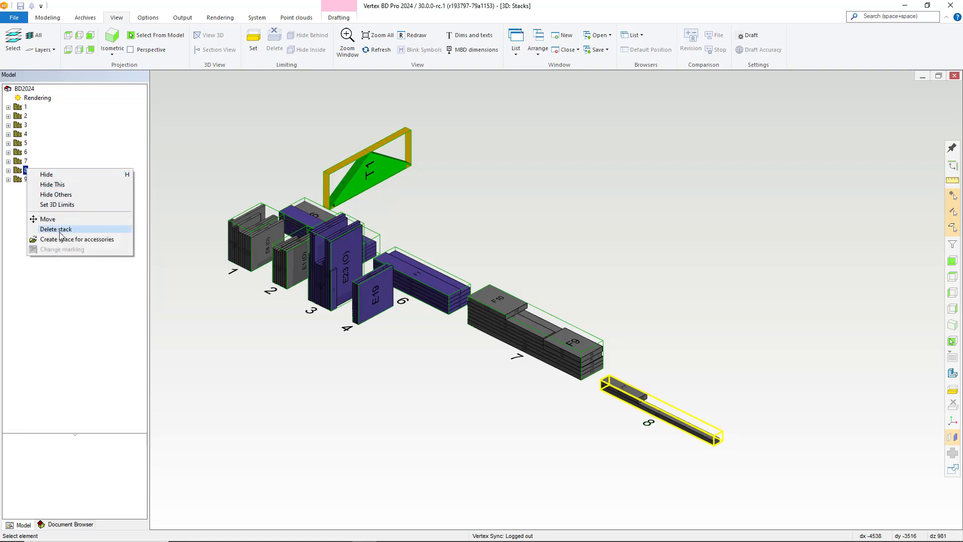
{"action": "left_click", "coordinate": [61, 239]}
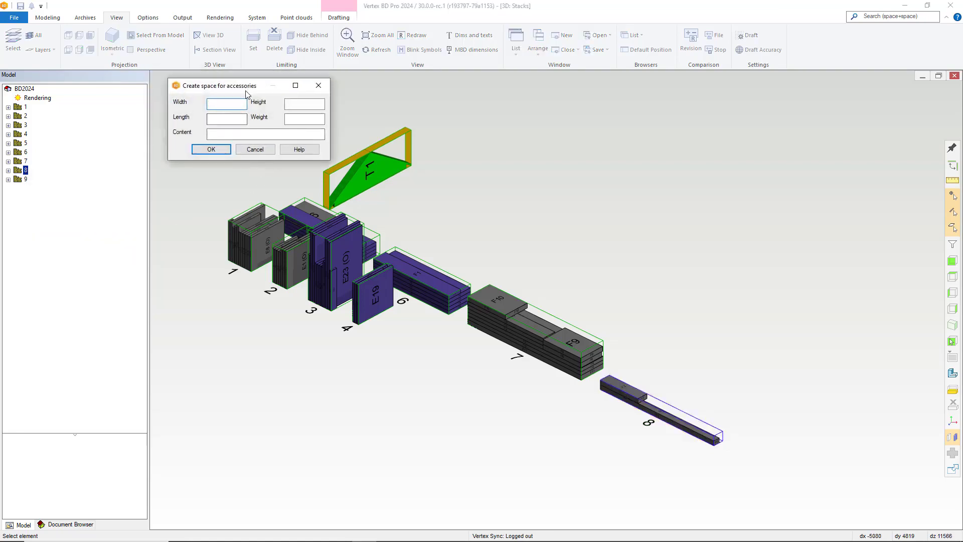
{"action": "left_click_drag", "start_coordinate": [246, 94], "coordinate": [751, 282]}
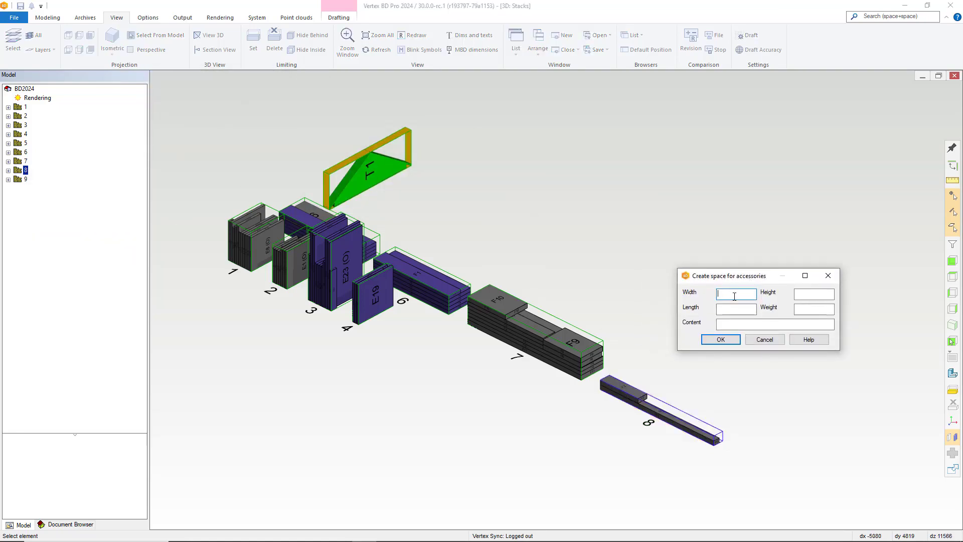
{"action": "type", "text": "500"}
{"action": "key", "text": "Tab"}
{"action": "type", "text": "3500"}
{"action": "key", "text": "Tab"}
{"action": "left_click", "coordinate": [763, 323]}
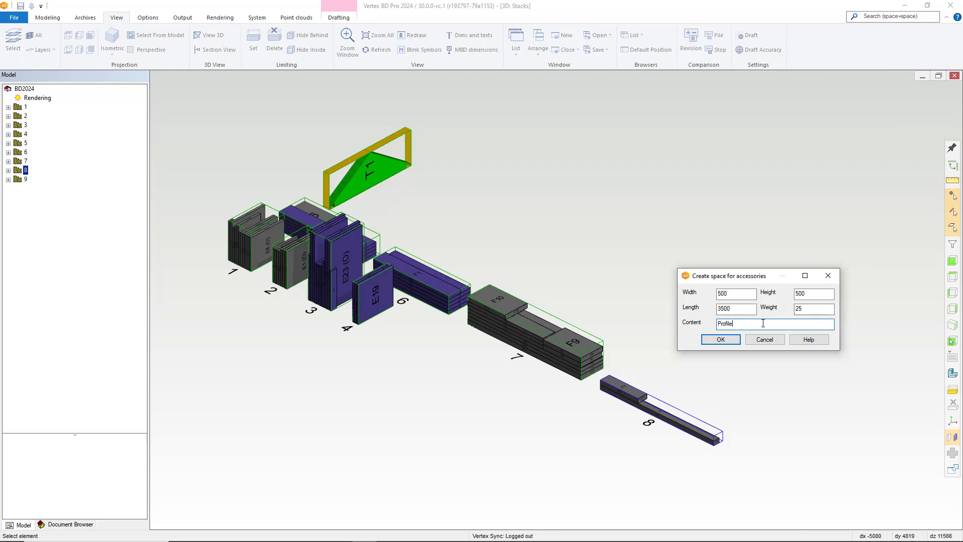
{"action": "left_click", "coordinate": [721, 339]}
Rotate the accessory space 90 degrees about the vertical axis and place it on top of element F8 at its free end.
{"action": "scroll", "coordinate": [679, 409], "scroll_direction": "up", "scroll_amount": 5}
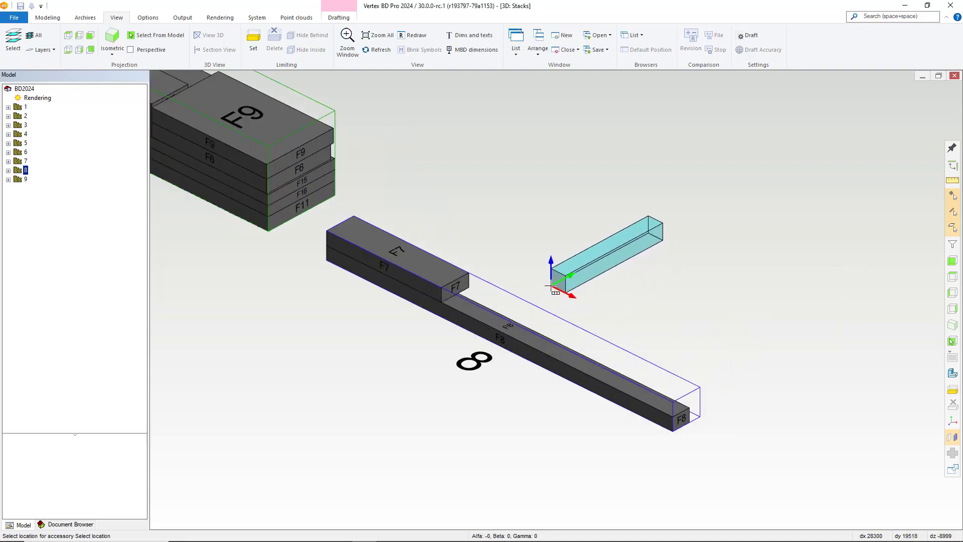
{"action": "right_click", "coordinate": [548, 285]}
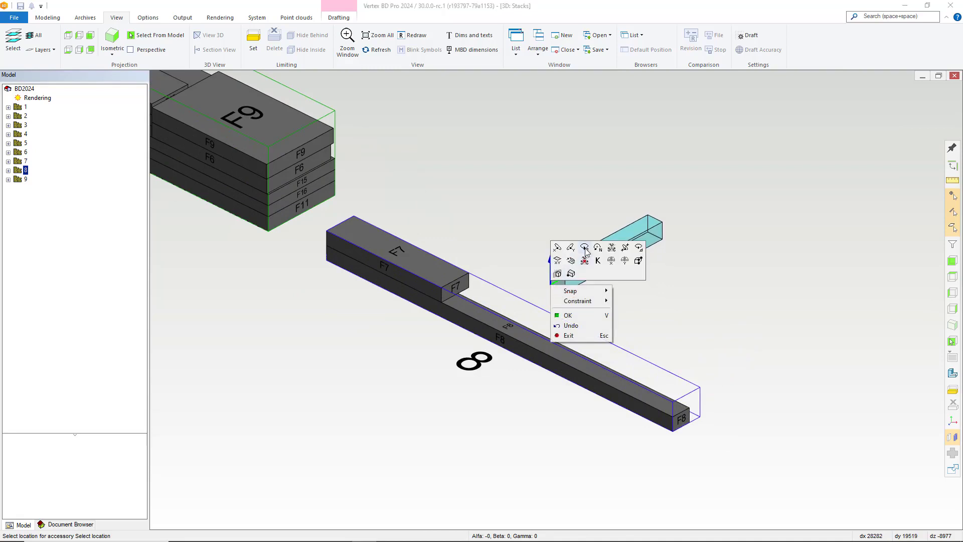
{"action": "left_click", "coordinate": [571, 273]}
{"action": "key", "text": "Return"}
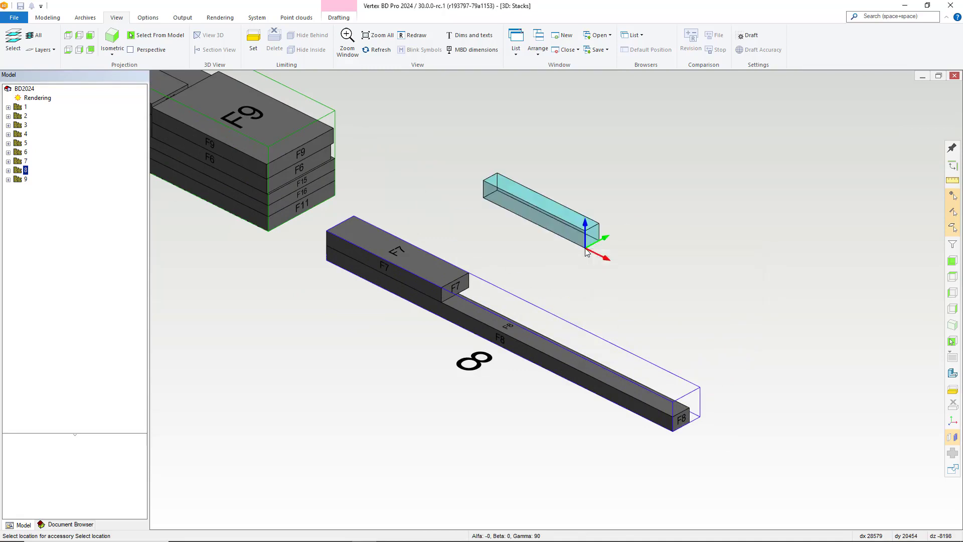
{"action": "left_click", "coordinate": [671, 415]}
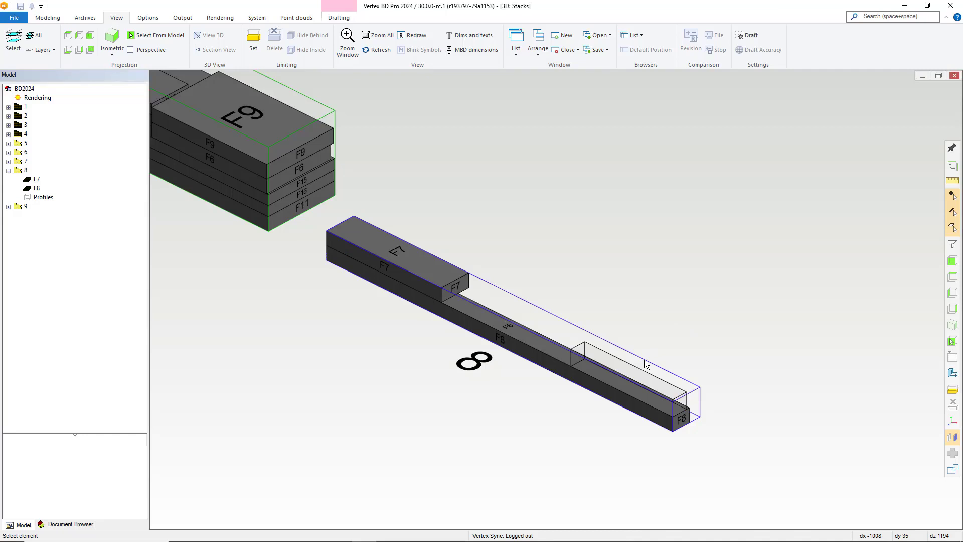
{"action": "scroll", "coordinate": [647, 364], "scroll_direction": "down", "scroll_amount": 4}
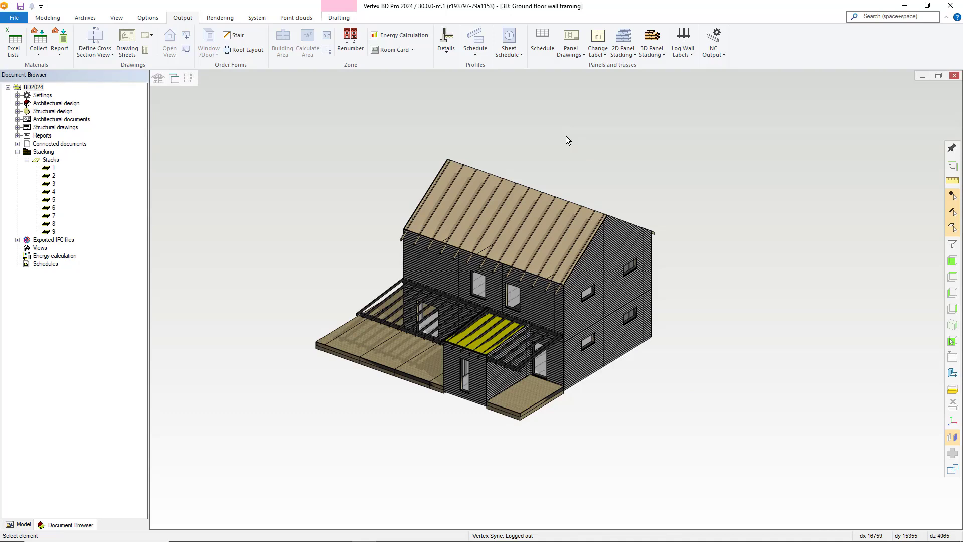
Generate the 3D stack drawings with the 3D View template.
{"action": "left_click", "coordinate": [663, 54]}
{"action": "left_click", "coordinate": [676, 122]}
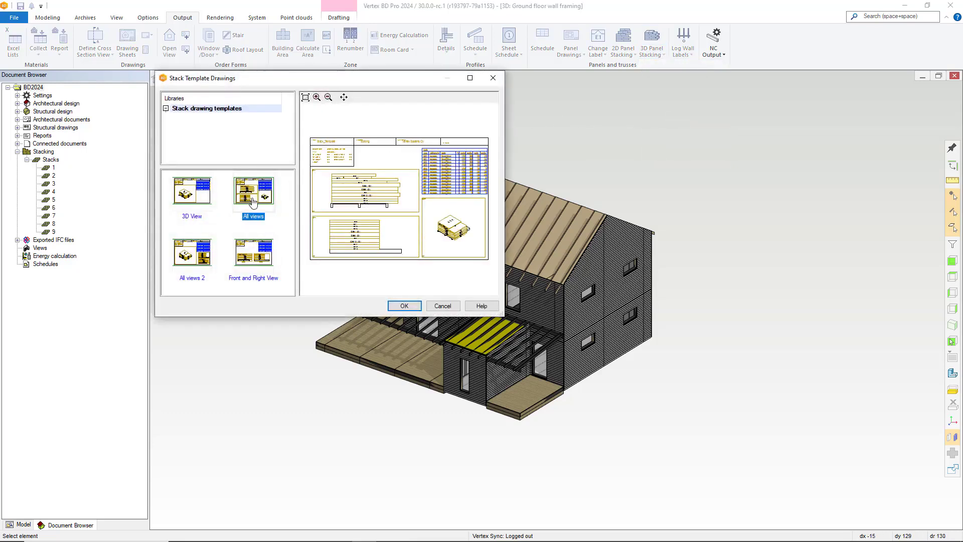
{"action": "left_click", "coordinate": [201, 199]}
{"action": "left_click", "coordinate": [399, 305]}
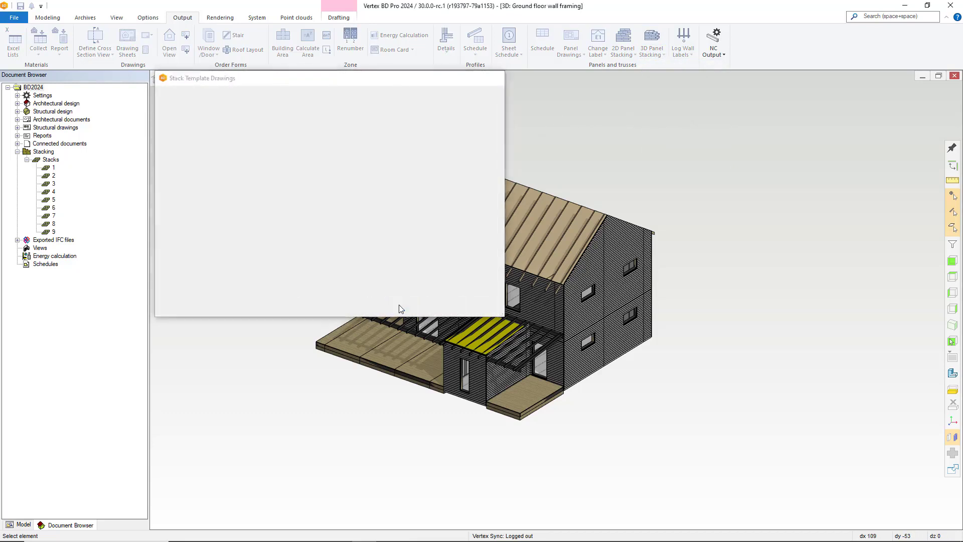
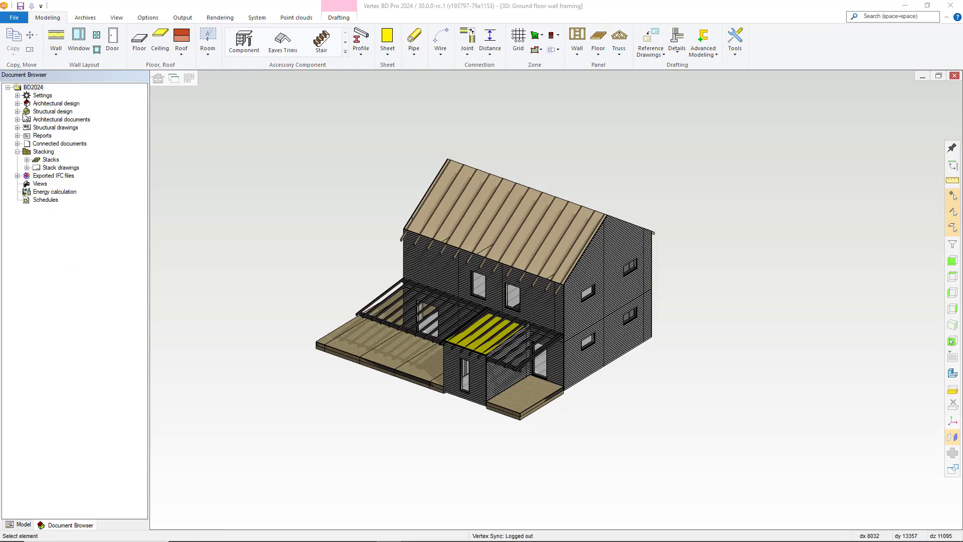
Open the drawing of stack 1 from the stack drawings and return to the ground floor wall framing model.
{"action": "left_click", "coordinate": [27, 168]}
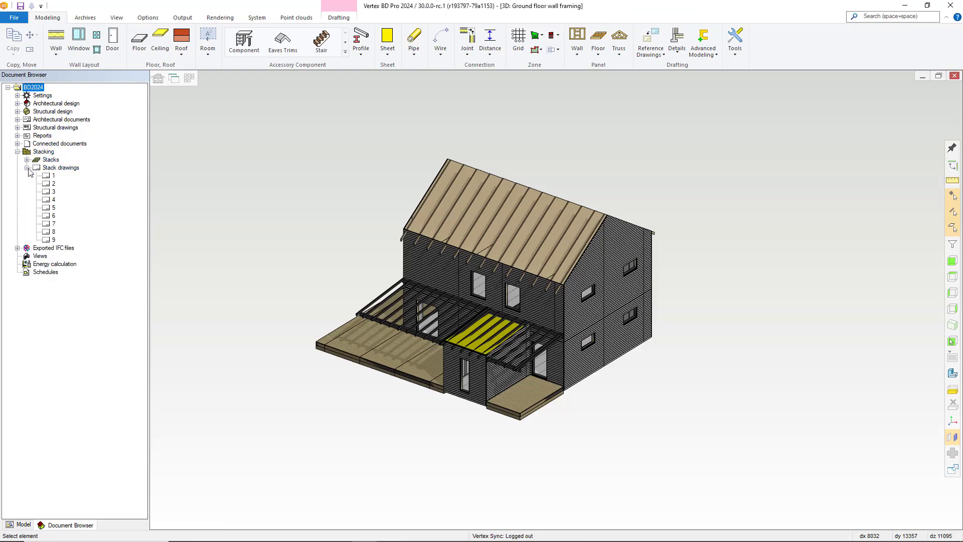
{"action": "right_click", "coordinate": [52, 175]}
{"action": "left_click", "coordinate": [71, 183]}
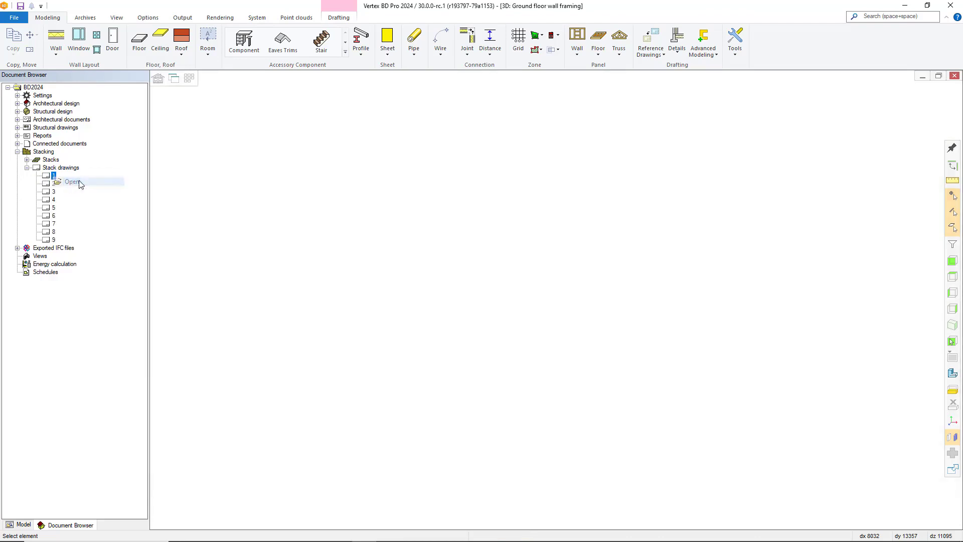
{"action": "key", "text": "ctrl+Tab"}
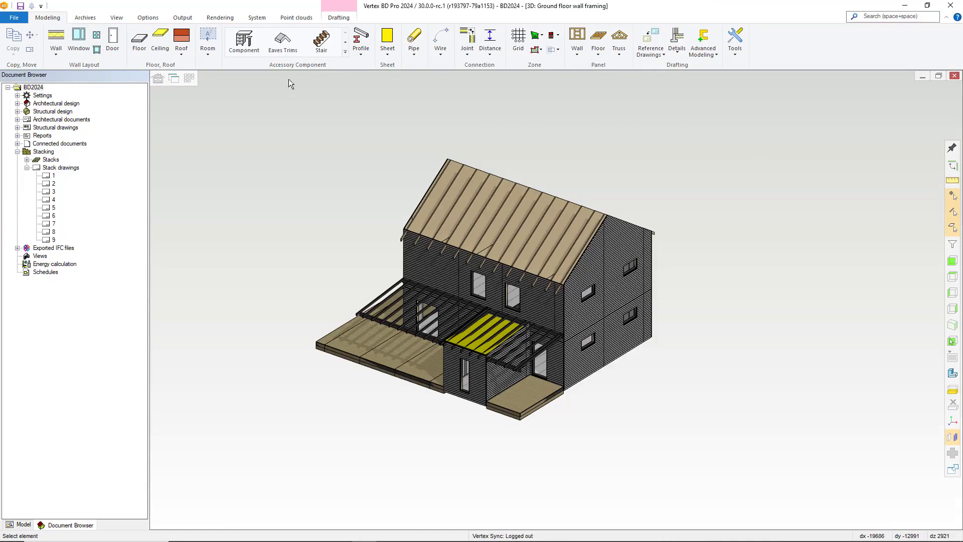
Generate the Stack Report Excel list from the Stacks report templates.
{"action": "left_click", "coordinate": [182, 18]}
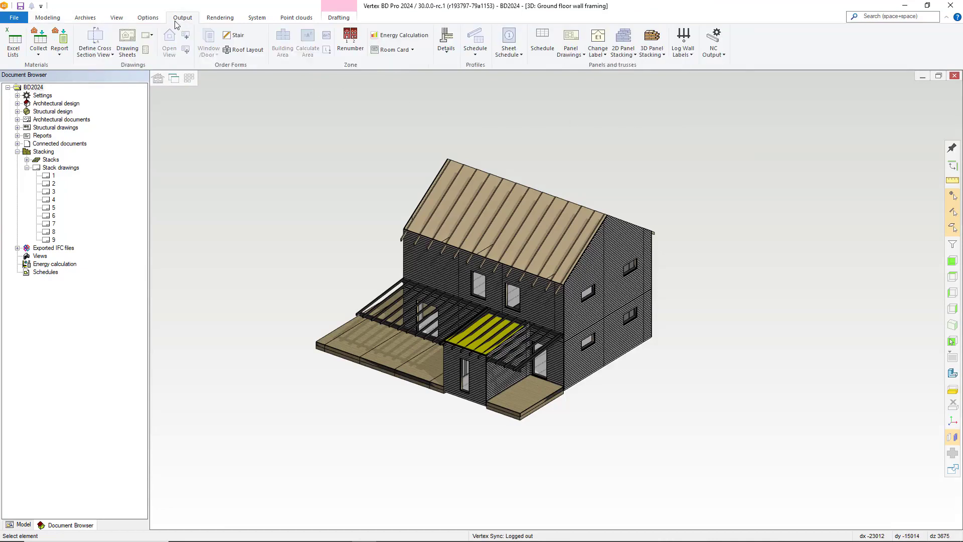
{"action": "left_click", "coordinate": [14, 45]}
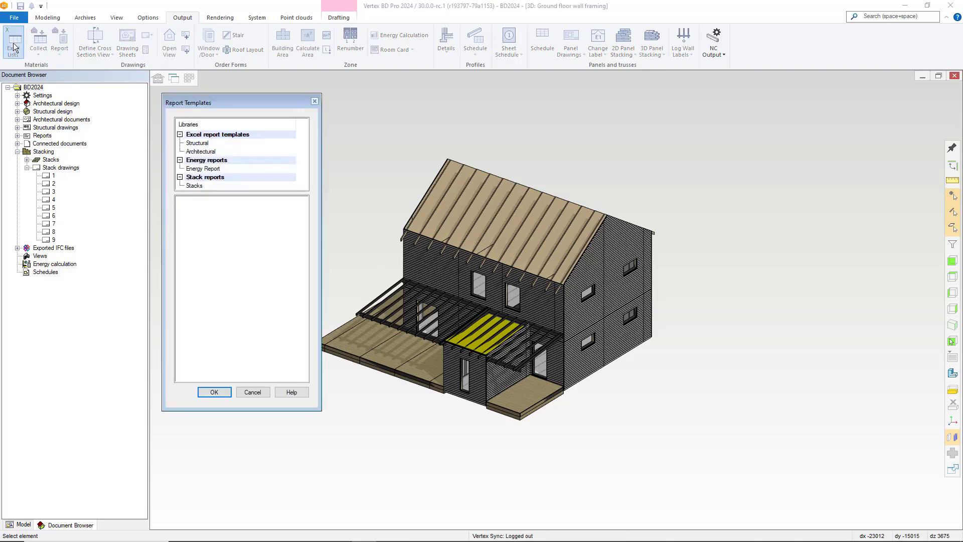
{"action": "left_click", "coordinate": [194, 186]}
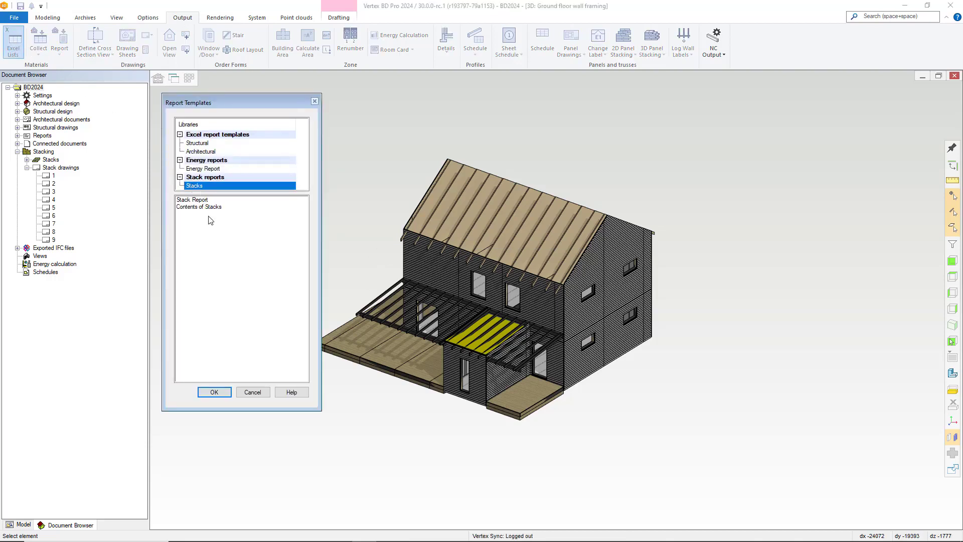
{"action": "left_click", "coordinate": [196, 201]}
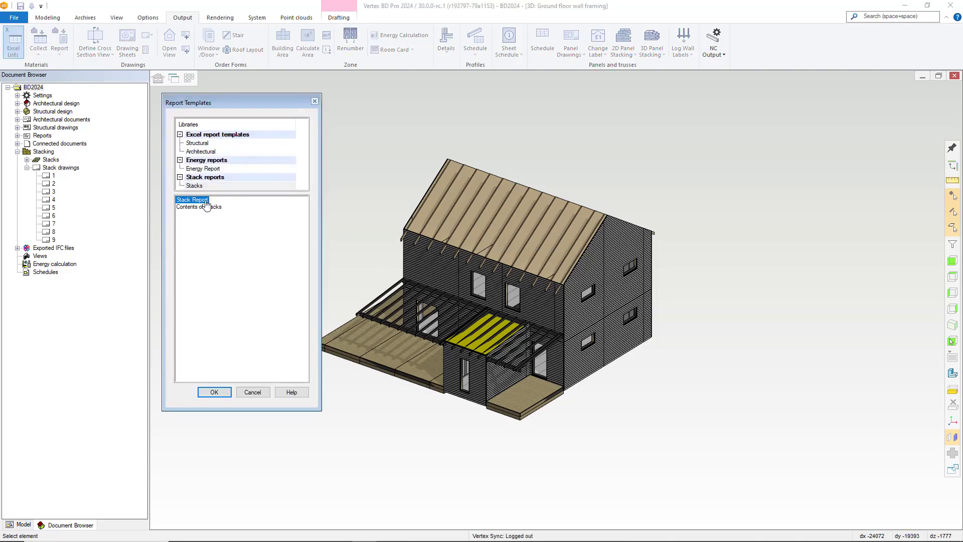
{"action": "left_click", "coordinate": [214, 392]}
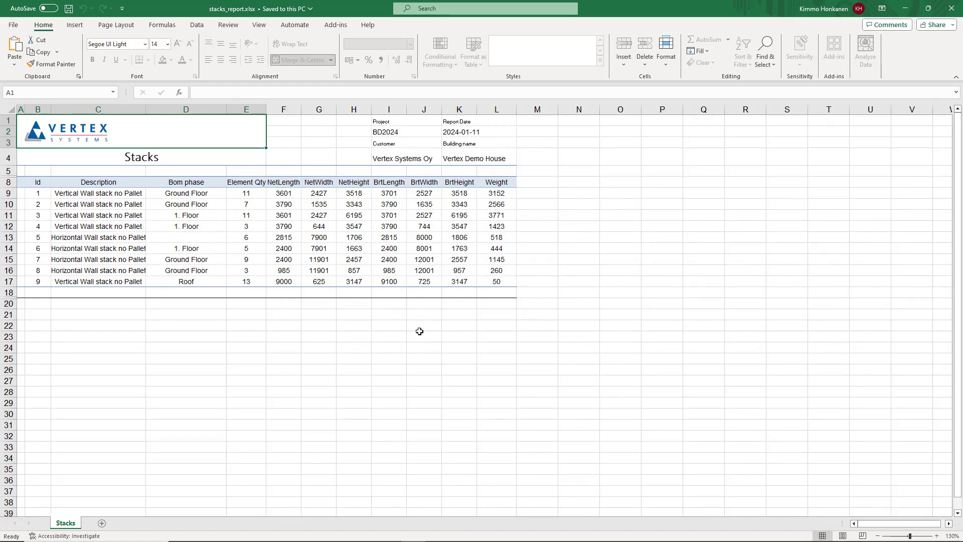
Examine the stack IDs, element quantities, dimensions and weights in the stack report, and close the workbook.
{"action": "left_click", "coordinate": [37, 193]}
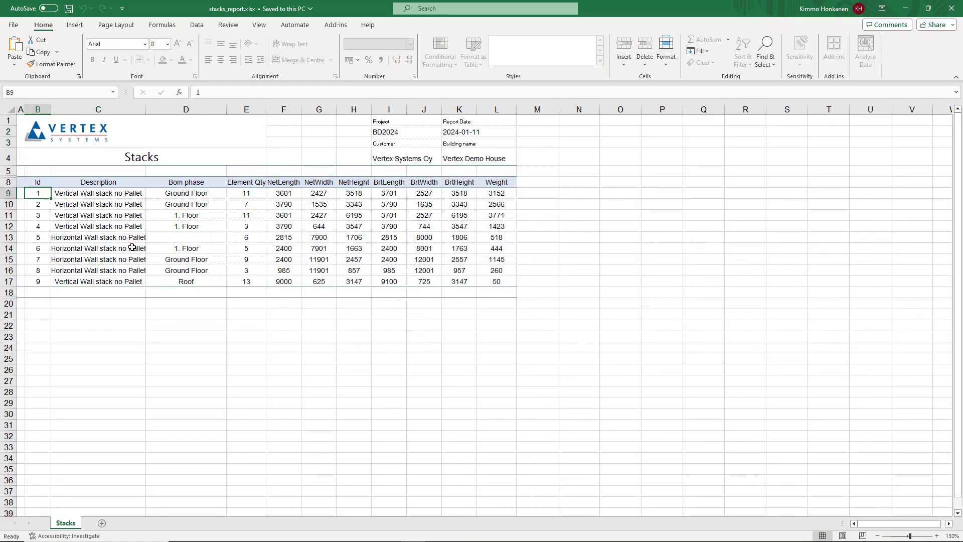
{"action": "left_click", "coordinate": [246, 195]}
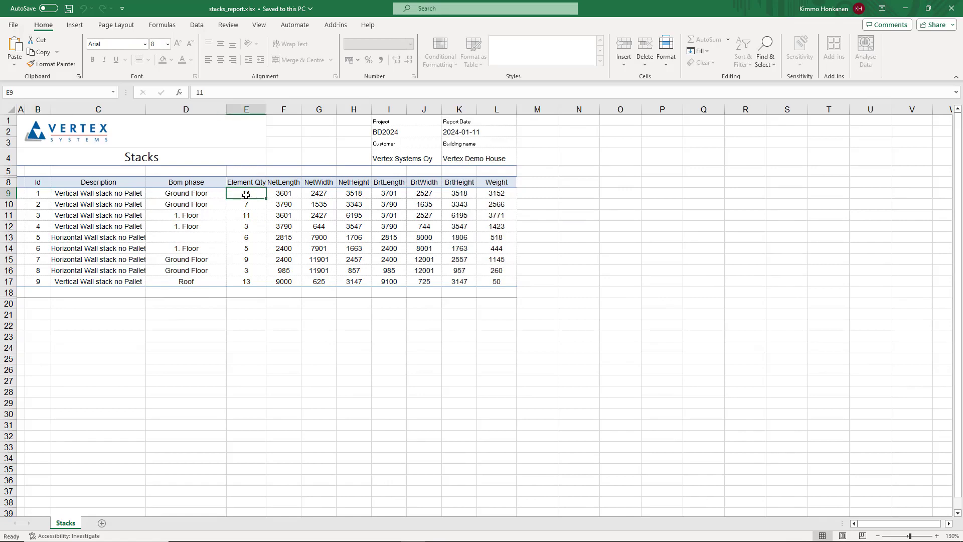
{"action": "left_click_drag", "start_coordinate": [251, 195], "coordinate": [501, 194]}
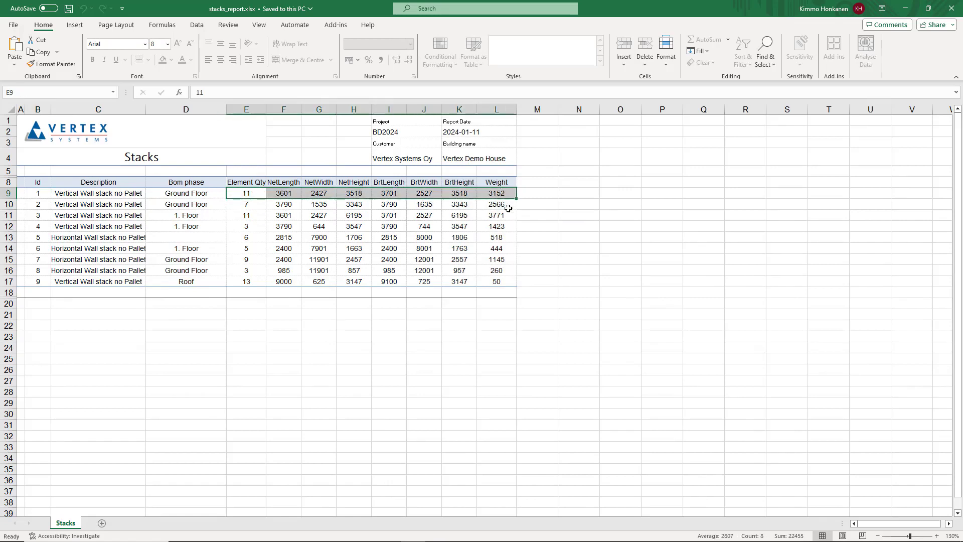
{"action": "left_click", "coordinate": [495, 248]}
{"action": "left_click", "coordinate": [500, 311]}
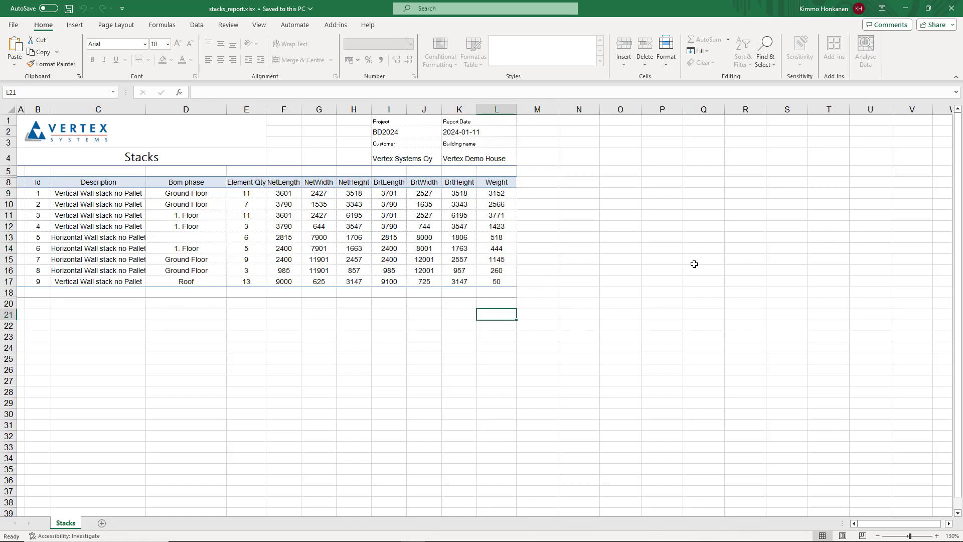
{"action": "left_click", "coordinate": [949, 9]}
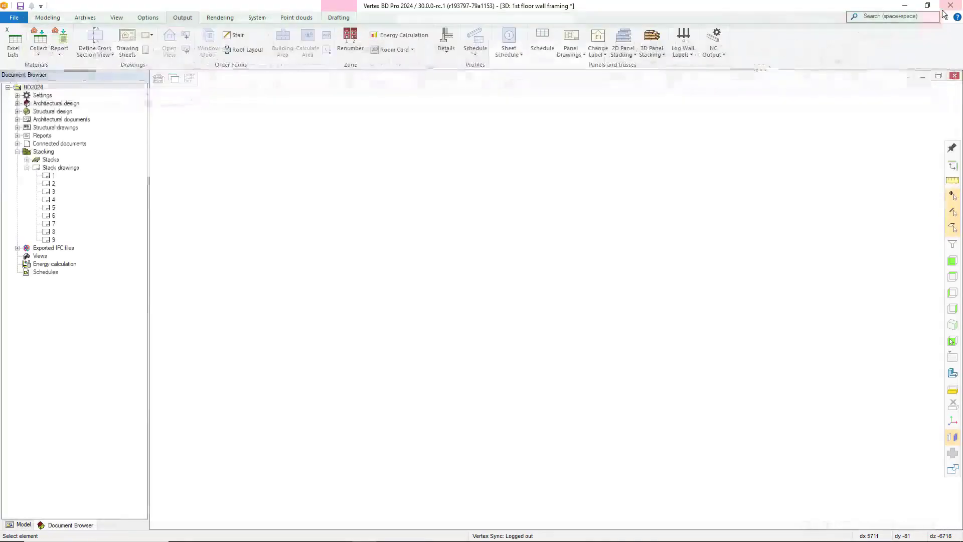
Generate the Contents of Stacks Excel report, check the elements listed for each stack, and minimise the workbook.
{"action": "left_click", "coordinate": [14, 42]}
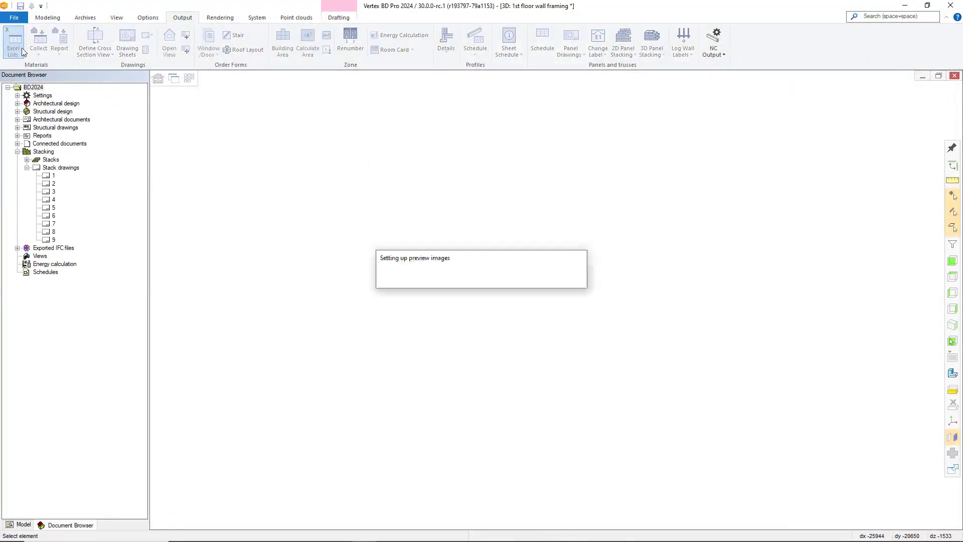
{"action": "left_click", "coordinate": [201, 207]}
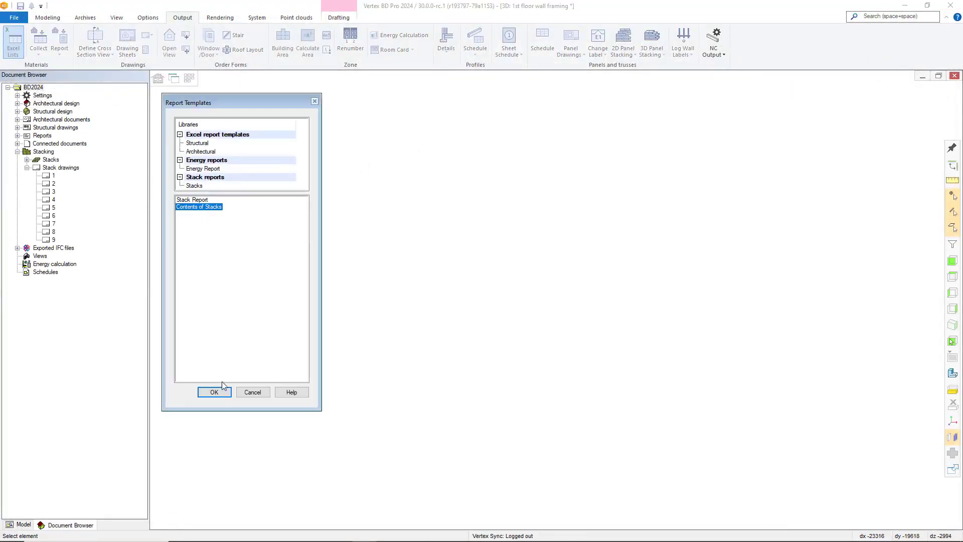
{"action": "left_click", "coordinate": [215, 392]}
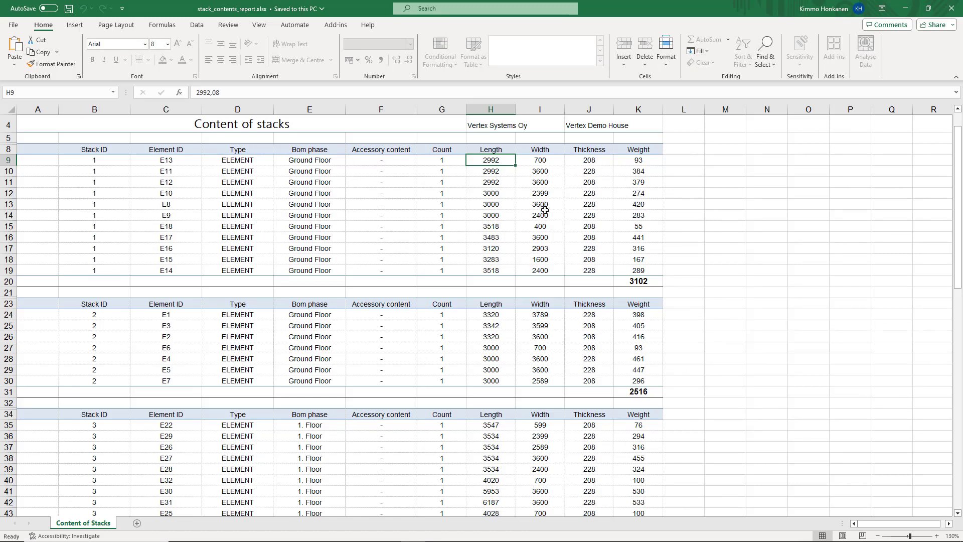
{"action": "left_click", "coordinate": [905, 11]}
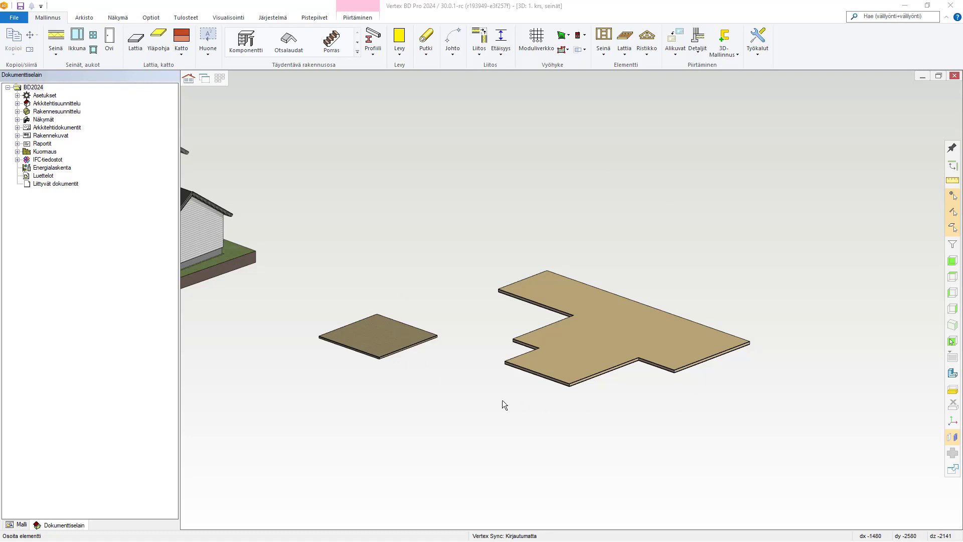
Apply the small floor slab's structure to the large L-shaped floor by picking its properties from the small slab.
{"action": "left_click", "coordinate": [576, 326]}
{"action": "right_click", "coordinate": [604, 122]}
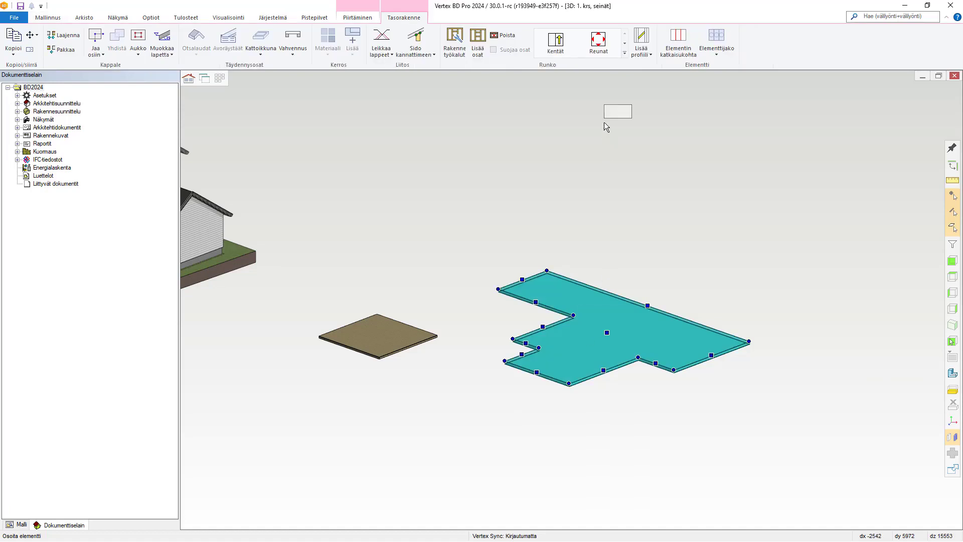
{"action": "left_click", "coordinate": [663, 469]}
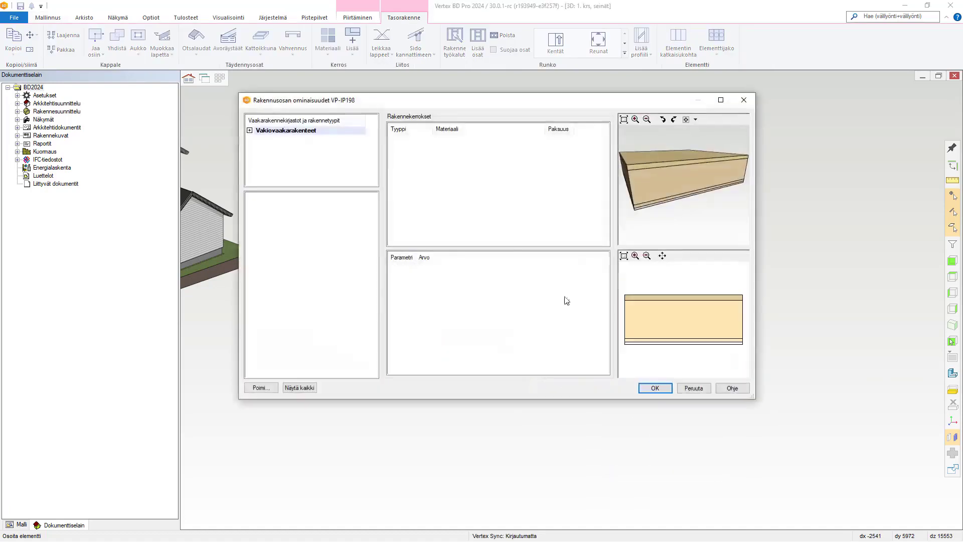
{"action": "left_click_drag", "start_coordinate": [394, 97], "coordinate": [561, 100]}
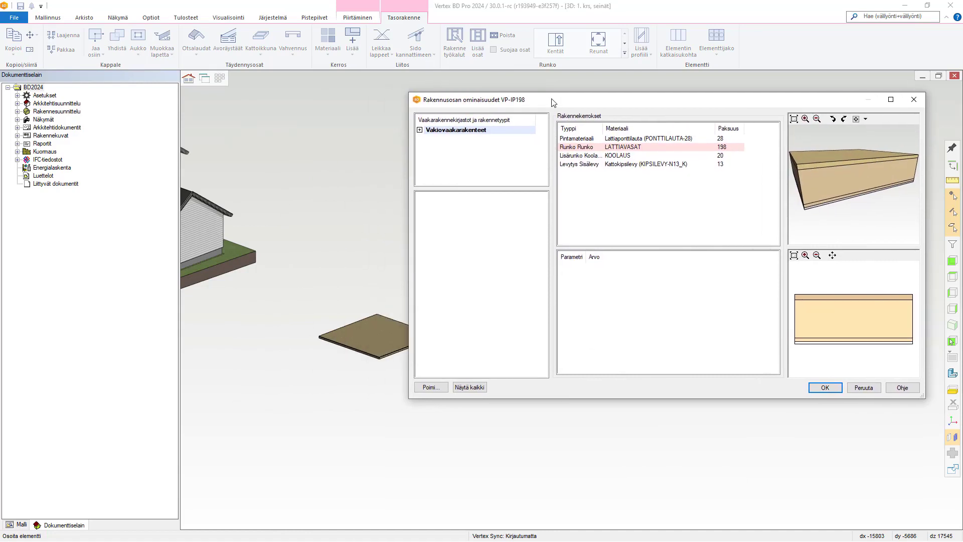
{"action": "left_click", "coordinate": [429, 387]}
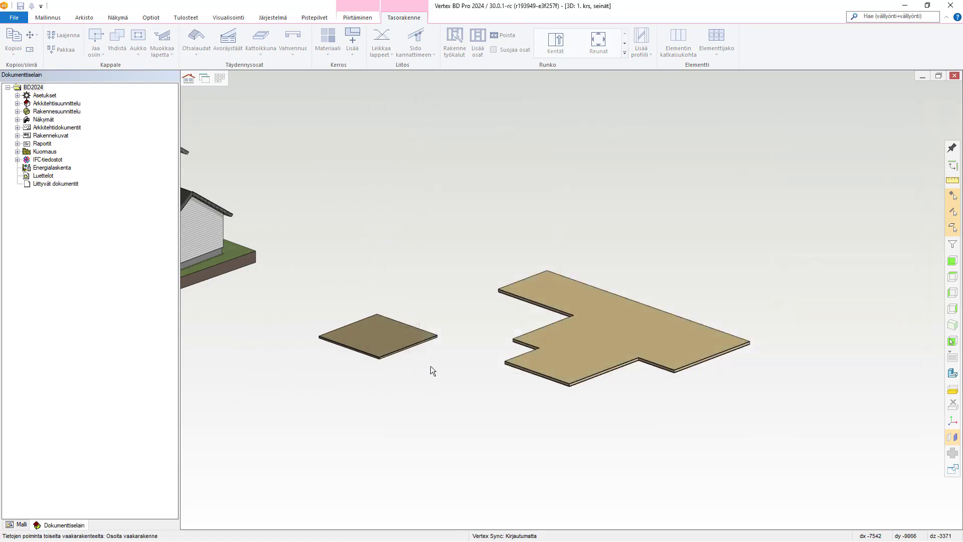
{"action": "left_click", "coordinate": [383, 335]}
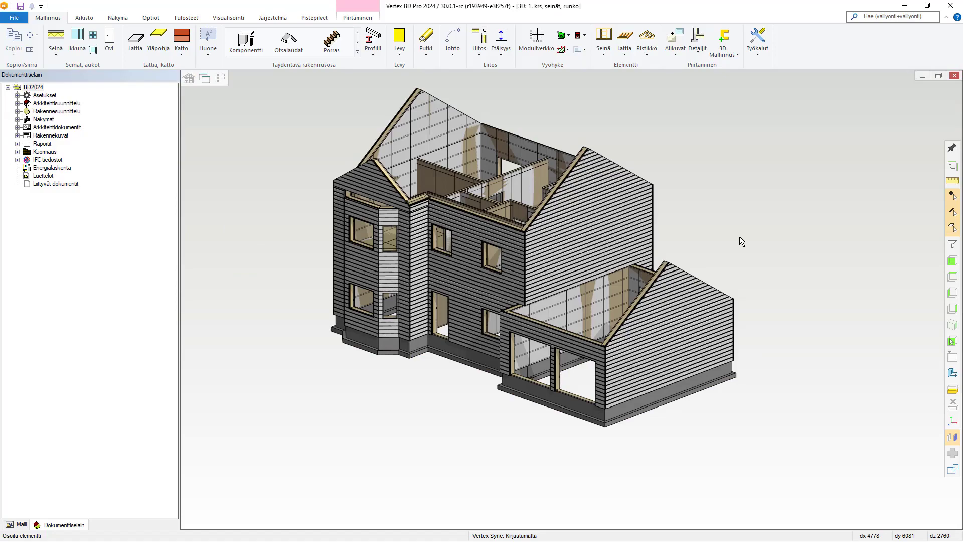
Isolate the ground floor wall element U13 with two windows by hiding all other parts of the model.
{"action": "middle_click_drag", "start_coordinate": [682, 229], "coordinate": [559, 232]}
{"action": "scroll", "coordinate": [717, 219], "scroll_direction": "up", "scroll_amount": 4}
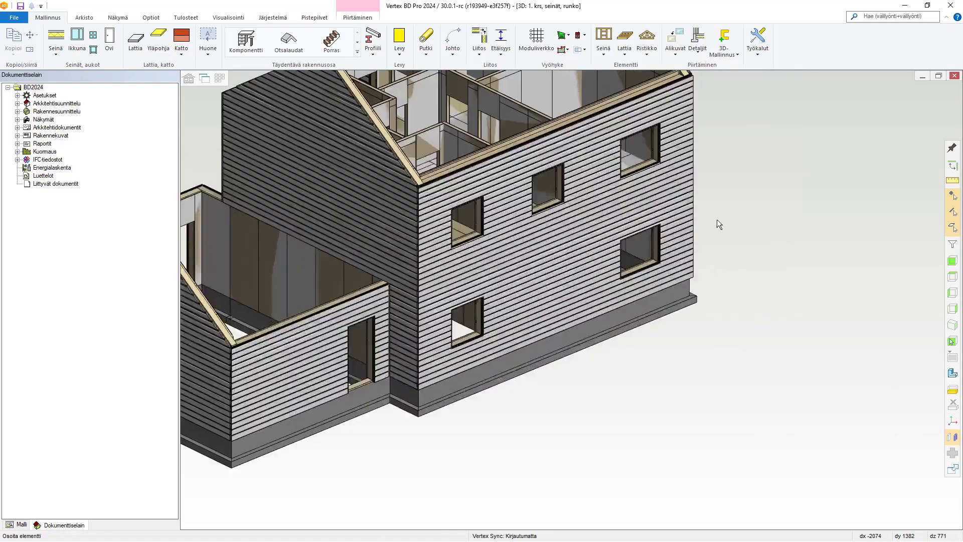
{"action": "left_click", "coordinate": [578, 263]}
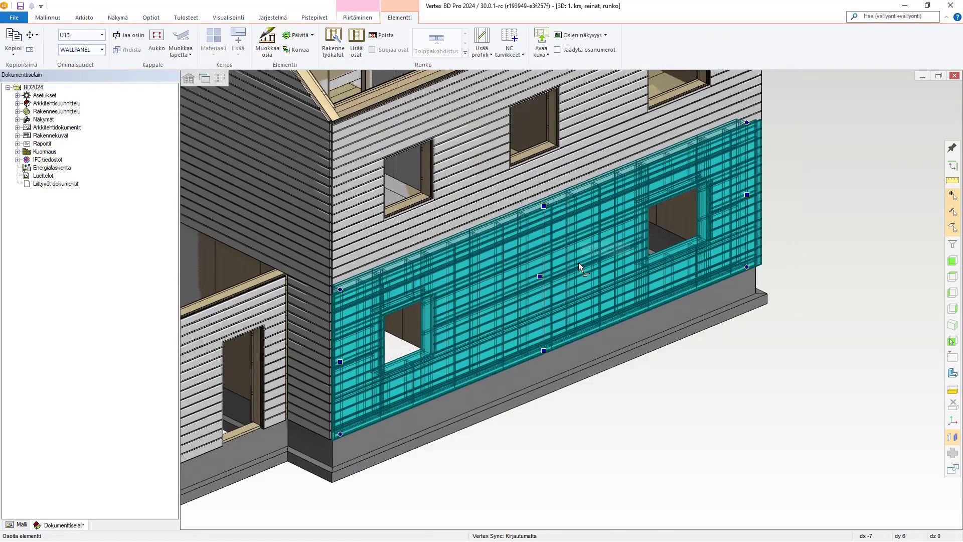
{"action": "right_click", "coordinate": [610, 247]}
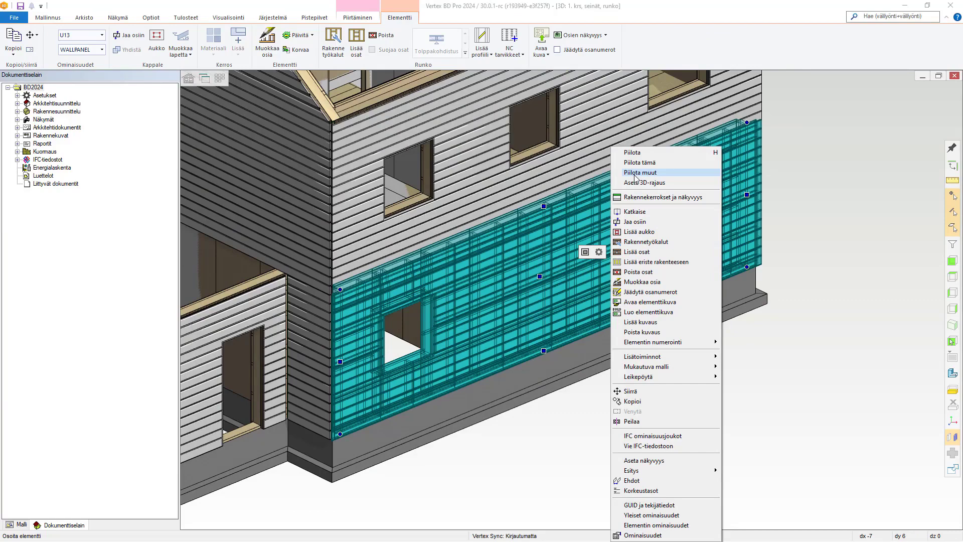
{"action": "left_click", "coordinate": [635, 172]}
Turn off layer visibility for all structural layers of the isolated wall element, keeping the visibility of their parts on.
{"action": "right_click", "coordinate": [511, 215]}
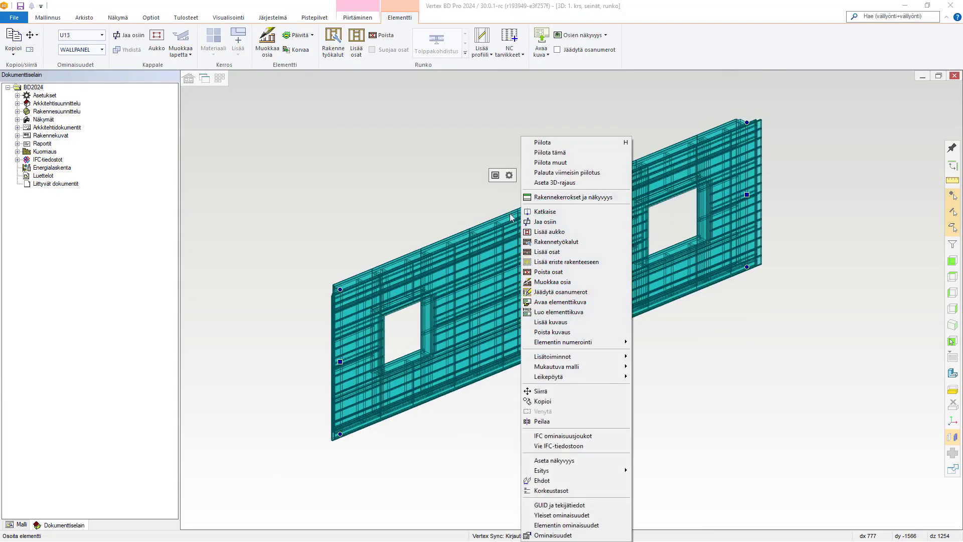
{"action": "left_click", "coordinate": [572, 197]}
{"action": "left_click", "coordinate": [310, 111]}
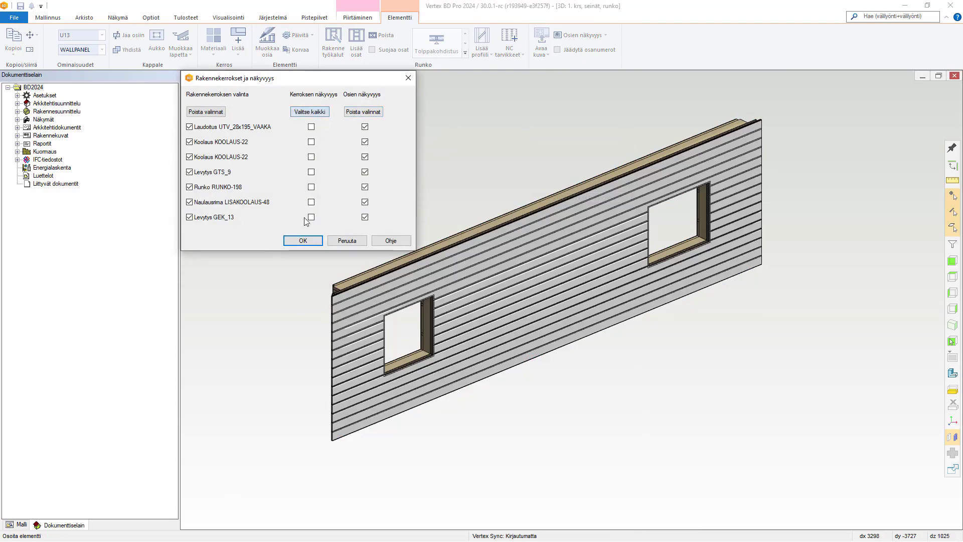
{"action": "left_click", "coordinate": [303, 240]}
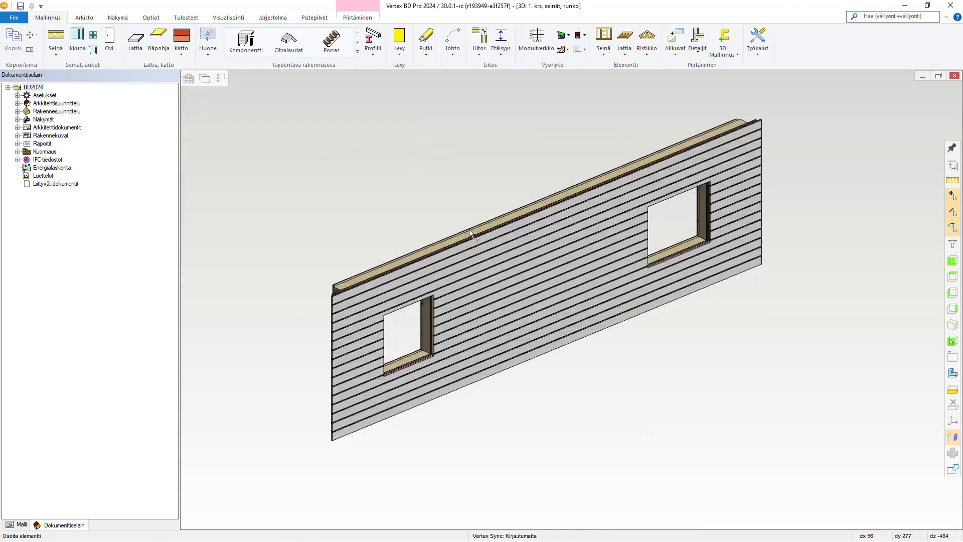
Open the structure tools of the wall's inner horizontal 48x48 batten layer and read the missing fields from the library.
{"action": "middle_click_drag", "start_coordinate": [468, 229], "coordinate": [612, 241]}
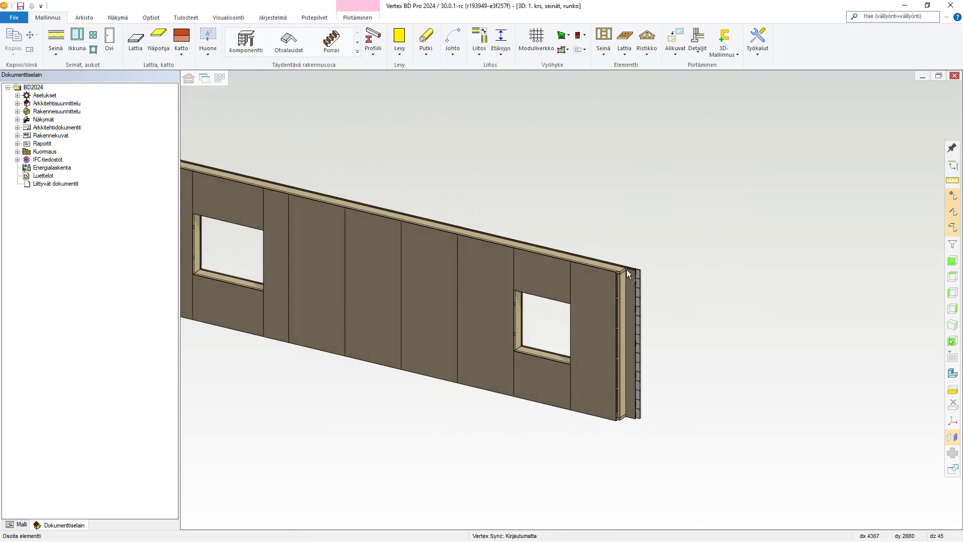
{"action": "scroll", "coordinate": [629, 275], "scroll_direction": "up", "scroll_amount": 5}
{"action": "scroll", "coordinate": [524, 290], "scroll_direction": "up", "scroll_amount": 2}
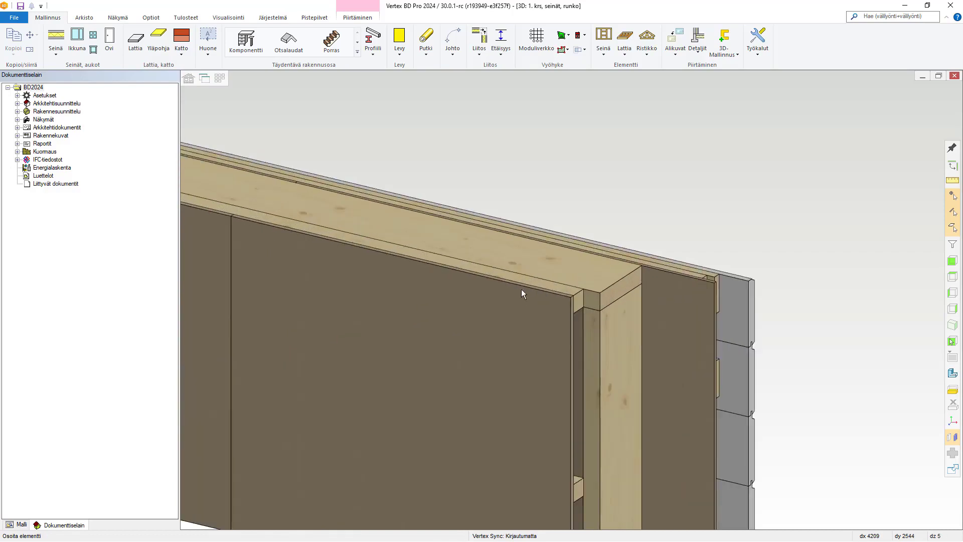
{"action": "left_click", "coordinate": [527, 279]}
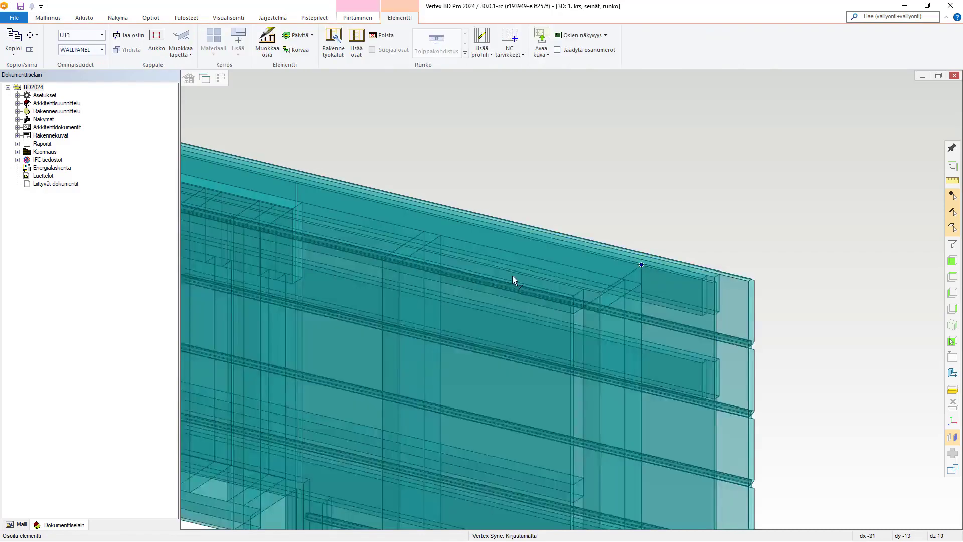
{"action": "left_click", "coordinate": [511, 275]}
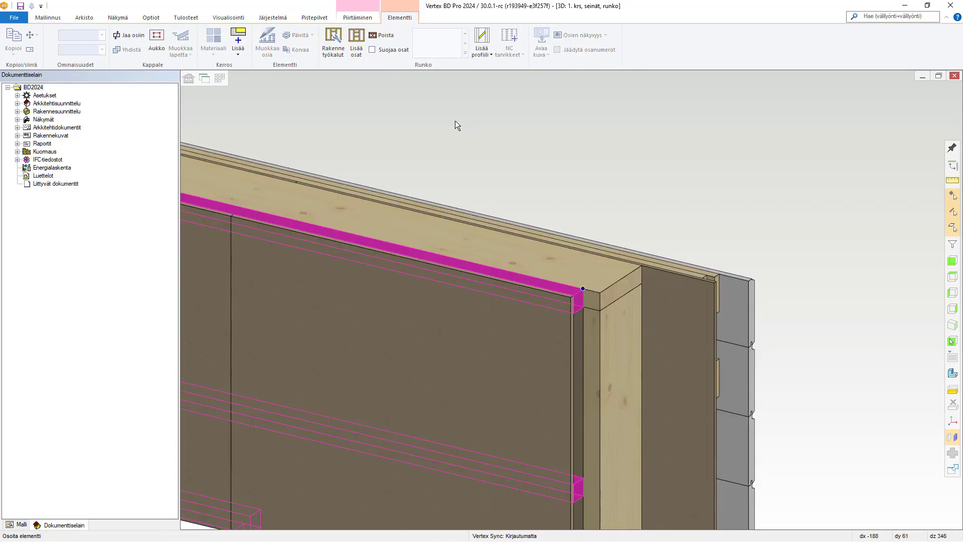
{"action": "right_click", "coordinate": [417, 110]}
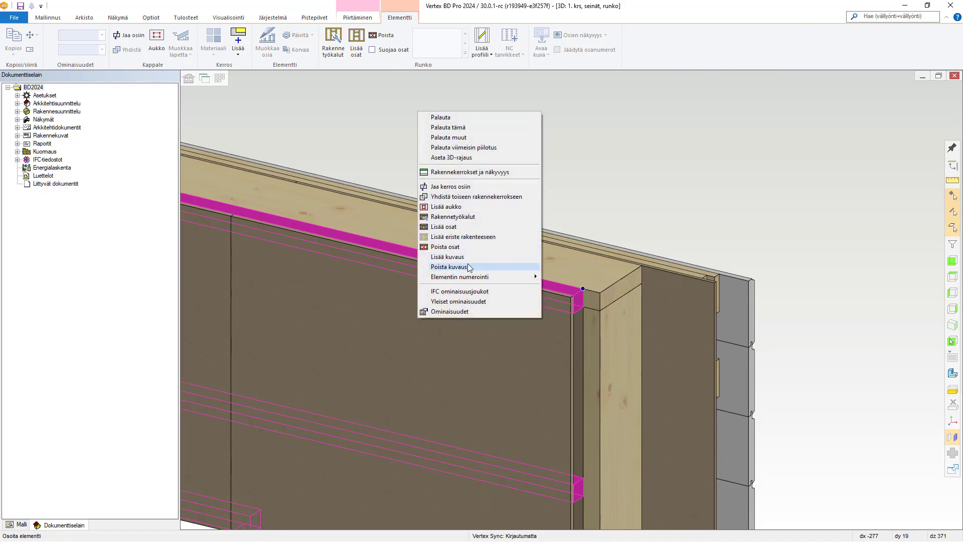
{"action": "left_click", "coordinate": [462, 216]}
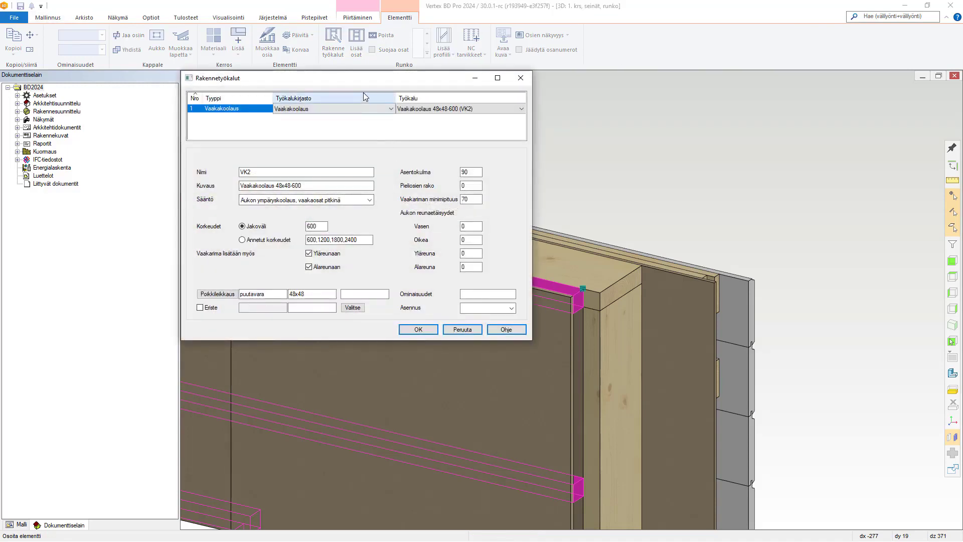
{"action": "left_click_drag", "start_coordinate": [364, 84], "coordinate": [390, 84]}
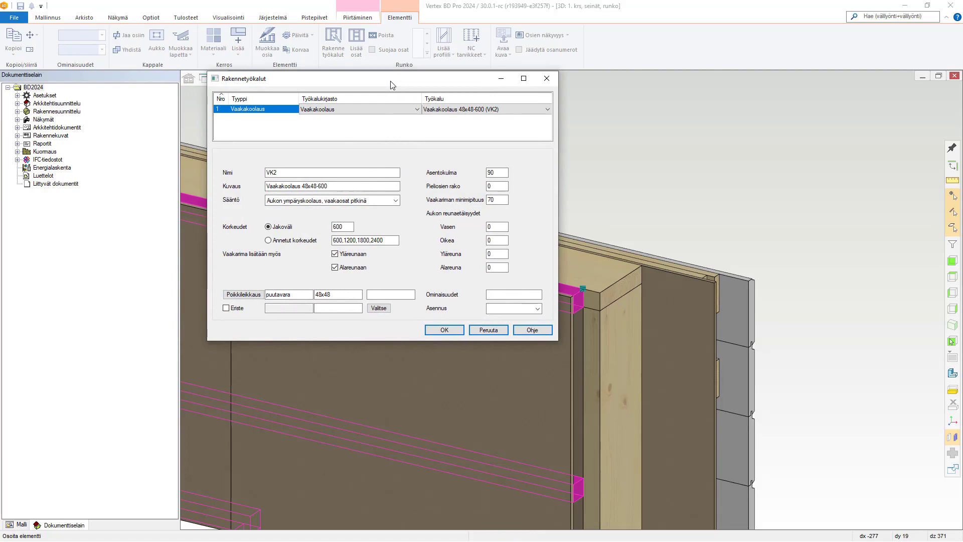
{"action": "right_click", "coordinate": [458, 124]}
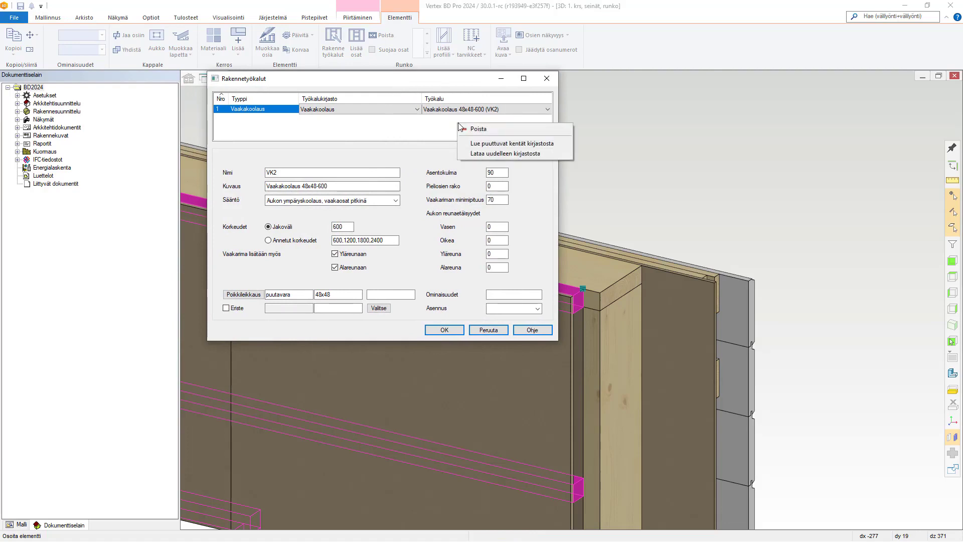
{"action": "left_click", "coordinate": [532, 145]}
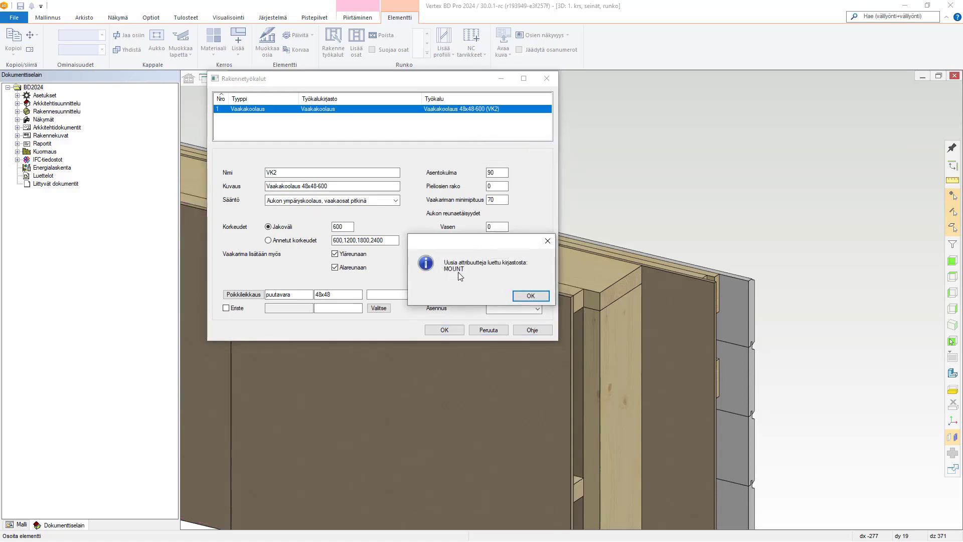
{"action": "left_click", "coordinate": [531, 297]}
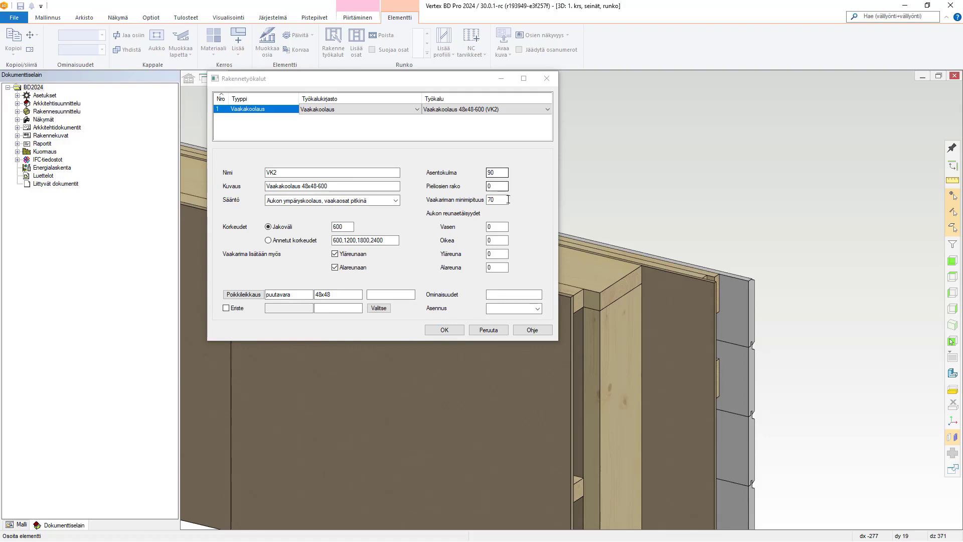
Set the installation type (Asennus) of the Vaakakoolaus 48x48-600 tool to Irto-osa and accept the structure tool settings.
{"action": "left_click", "coordinate": [537, 309]}
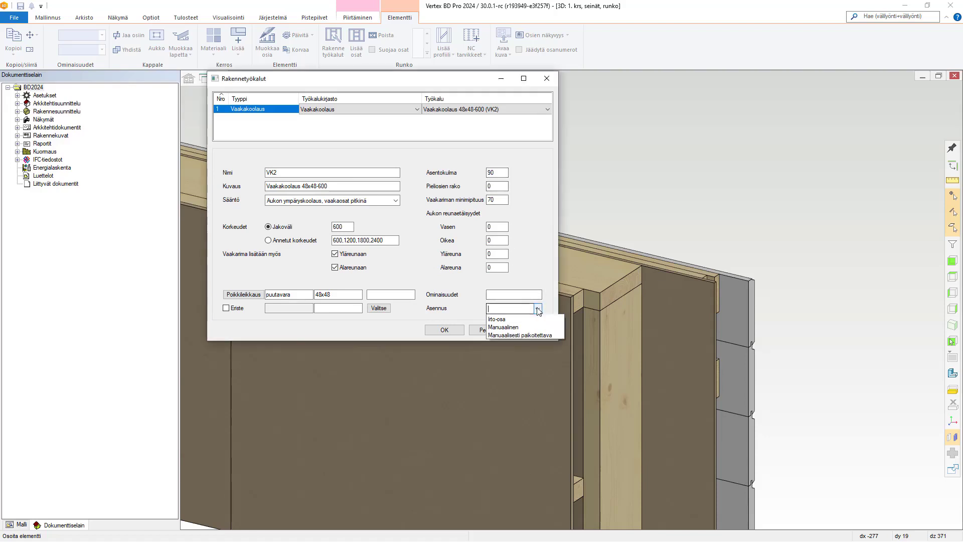
{"action": "left_click", "coordinate": [520, 327]}
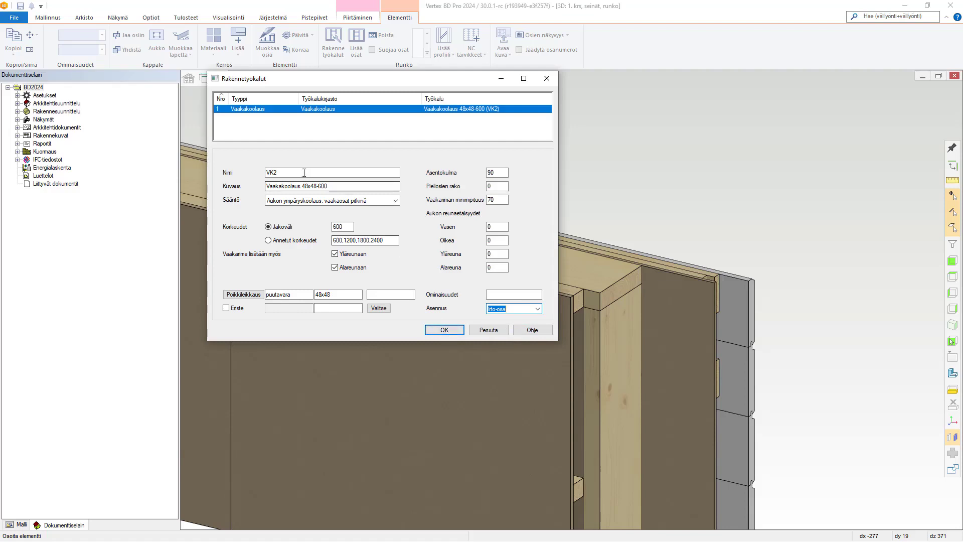
{"action": "left_click", "coordinate": [449, 331]}
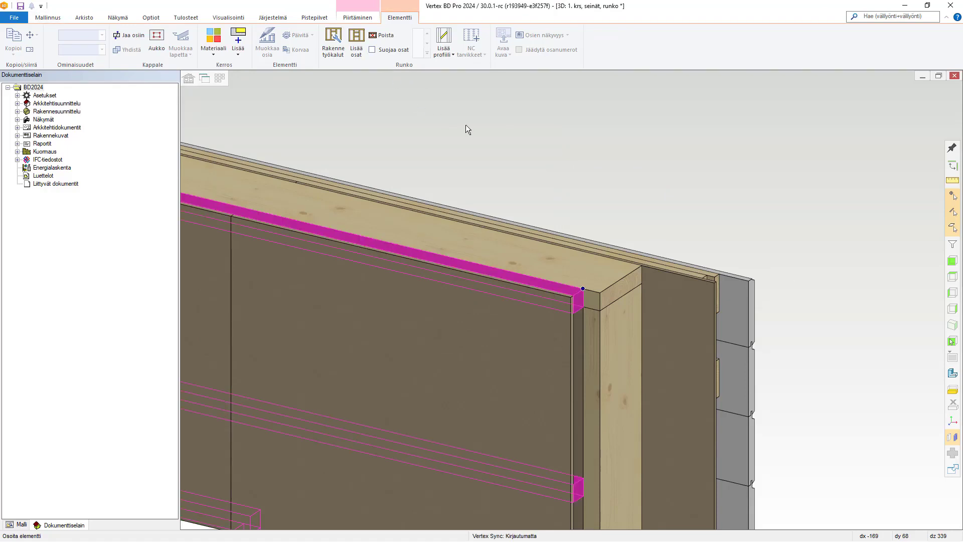
Reselect the inner horizontal batten layer of the wall element and add its parts again with the updated tool.
{"action": "key", "text": "Escape"}
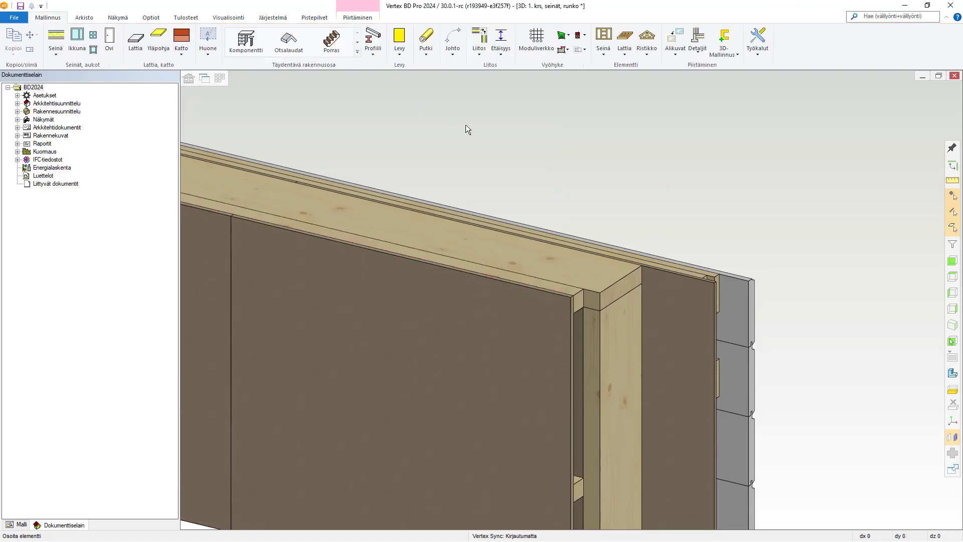
{"action": "left_click", "coordinate": [502, 273]}
{"action": "left_click", "coordinate": [492, 274]}
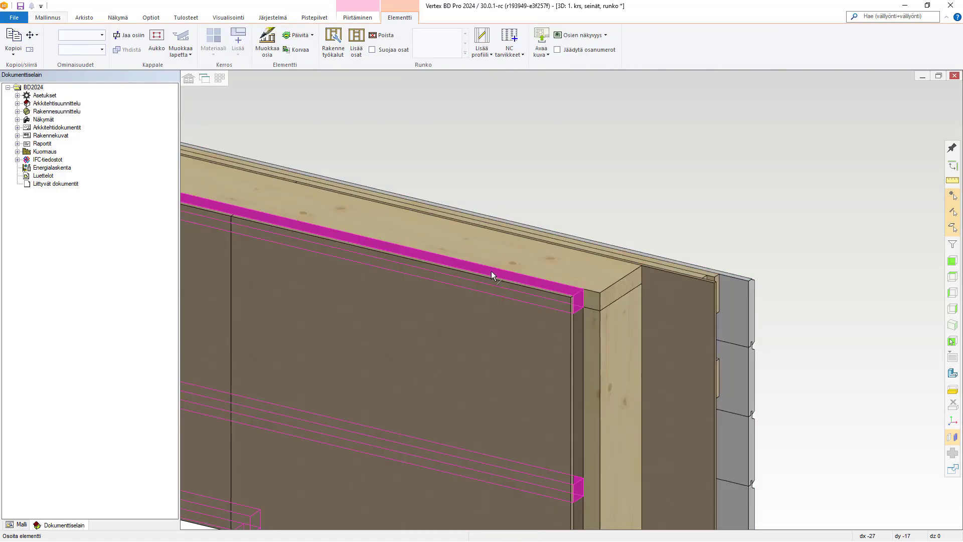
{"action": "left_click", "coordinate": [359, 54]}
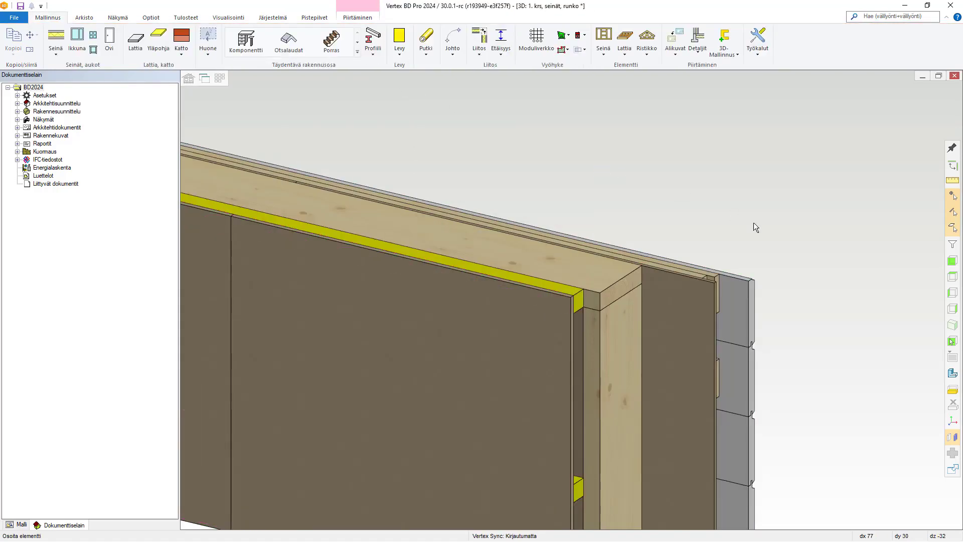
Change the marking colour of loose parts (irto-osat) to blue, RGB 0, 128, 255, in the part marking settings.
{"action": "left_click", "coordinate": [952, 437]}
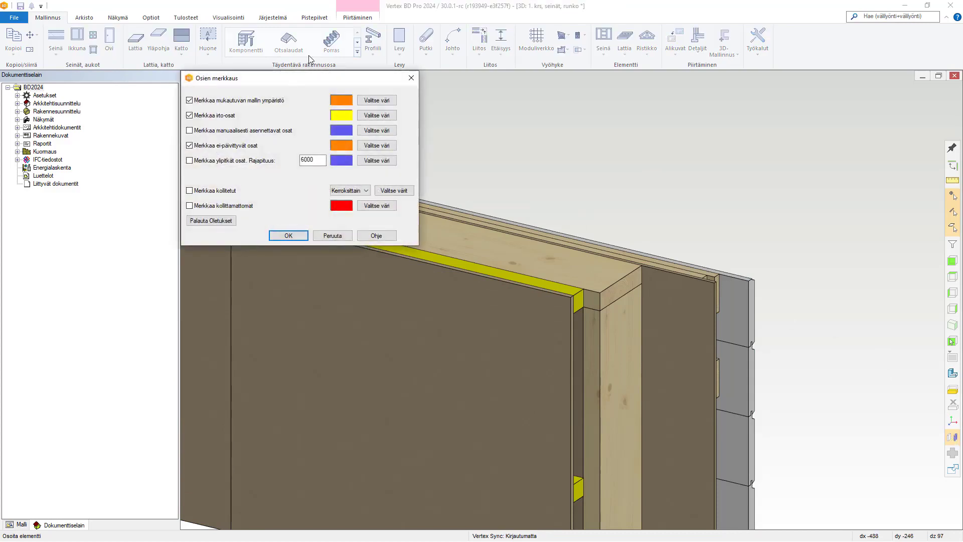
{"action": "left_click_drag", "start_coordinate": [350, 79], "coordinate": [338, 195]}
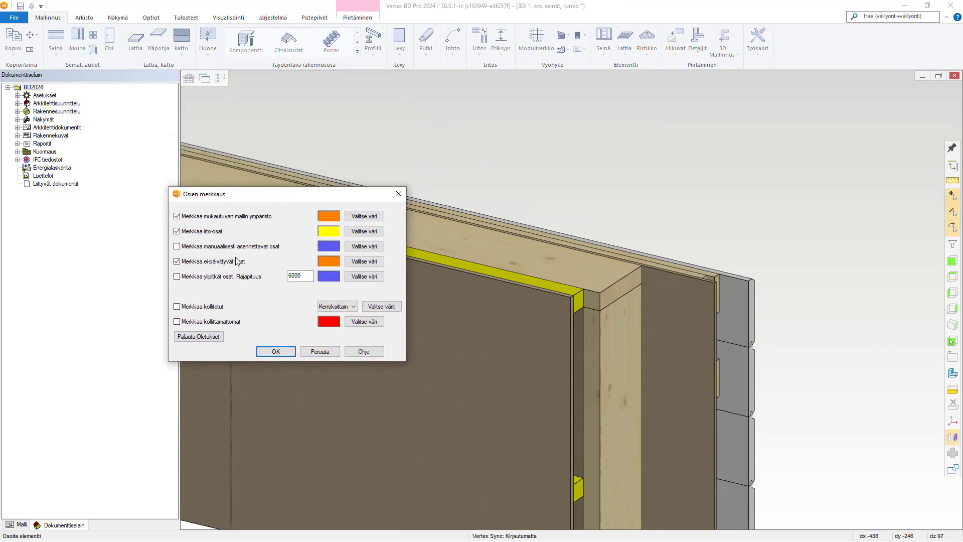
{"action": "left_click", "coordinate": [363, 231]}
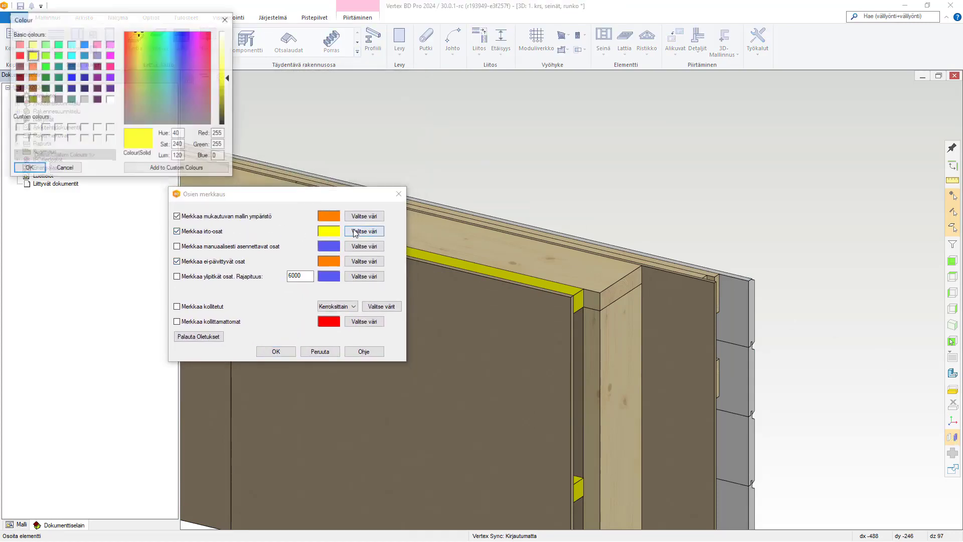
{"action": "left_click", "coordinate": [84, 46]}
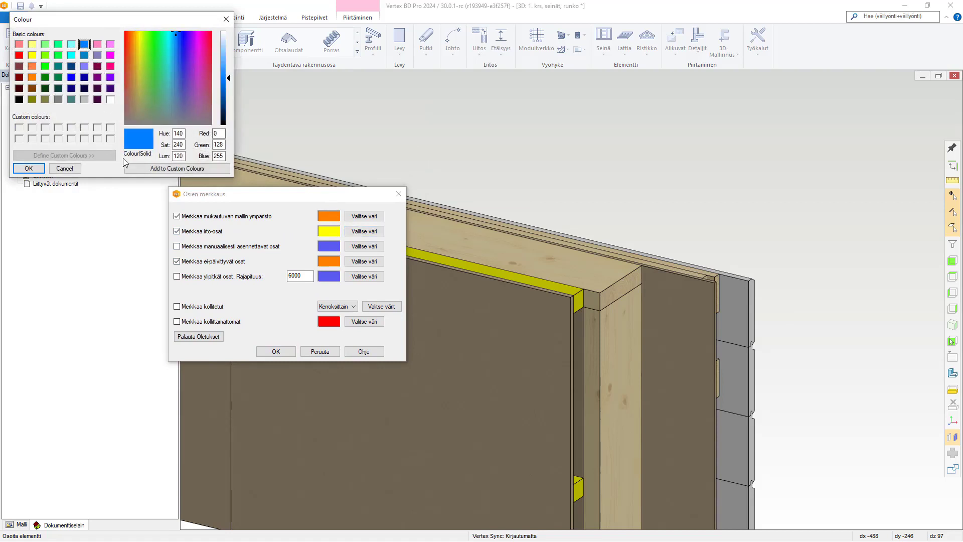
{"action": "left_click", "coordinate": [29, 168]}
{"action": "left_click", "coordinate": [286, 351]}
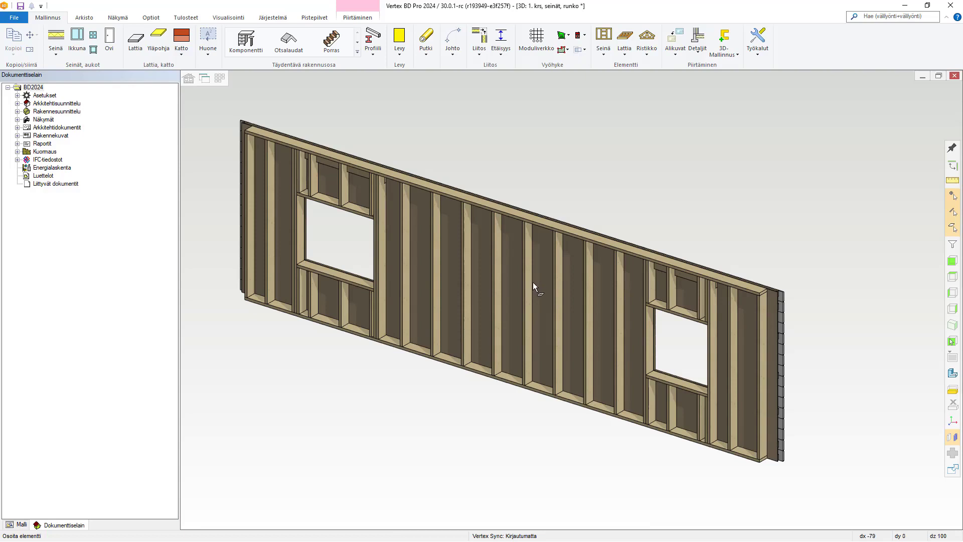
Copy the 48x198 stud near the middle of the wall frame to a point about 371 mm along the wall.
{"action": "scroll", "coordinate": [533, 282], "scroll_direction": "up", "scroll_amount": 2}
{"action": "left_click", "coordinate": [491, 243]}
{"action": "right_click", "coordinate": [508, 168]}
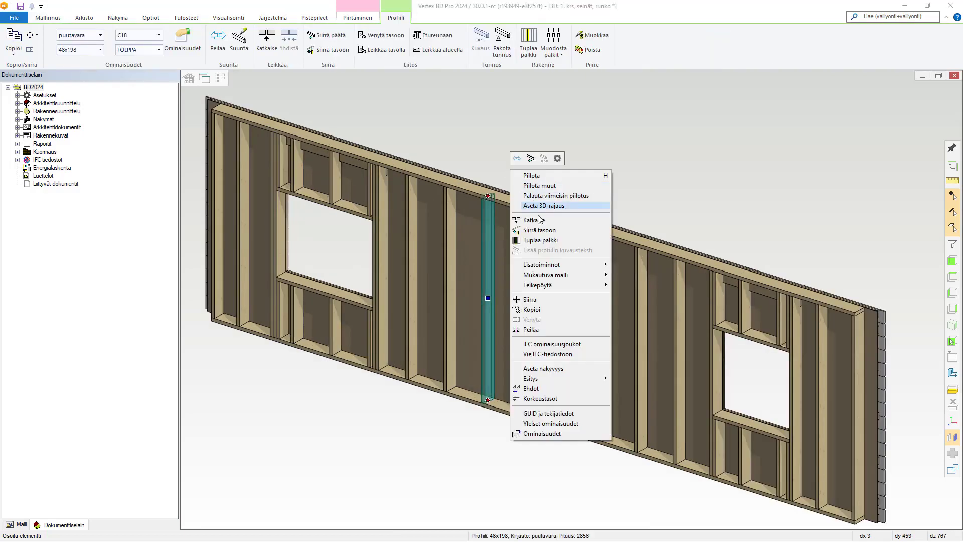
{"action": "left_click", "coordinate": [544, 308]}
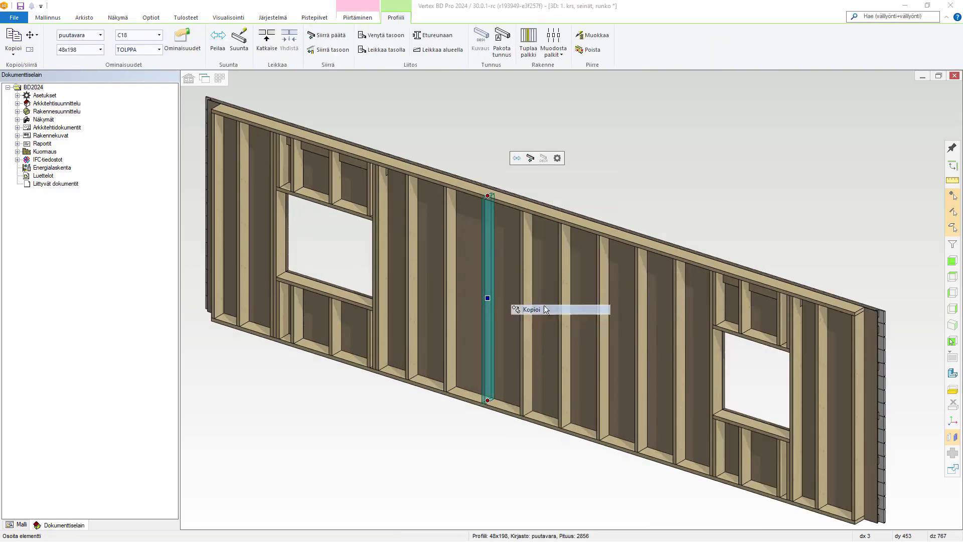
{"action": "left_click", "coordinate": [485, 201]}
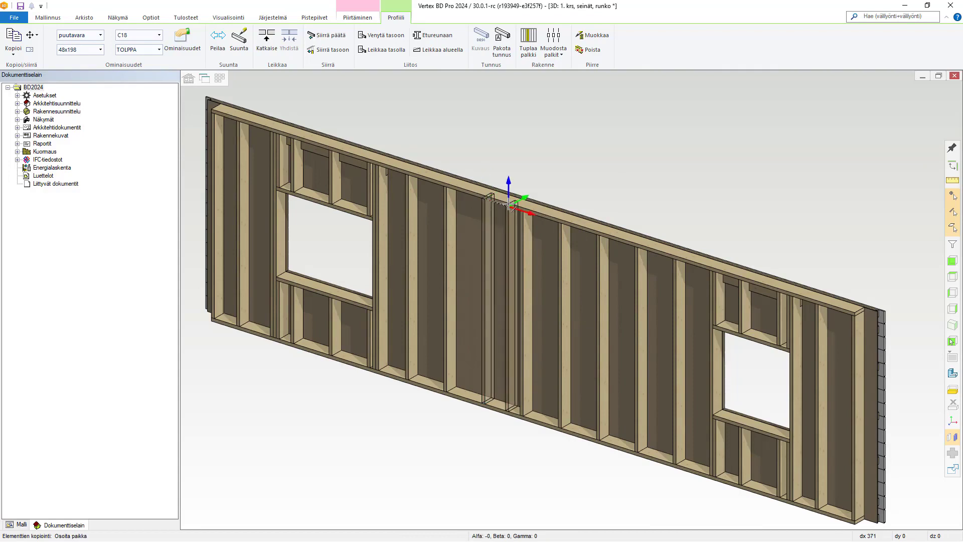
{"action": "key", "text": "Escape"}
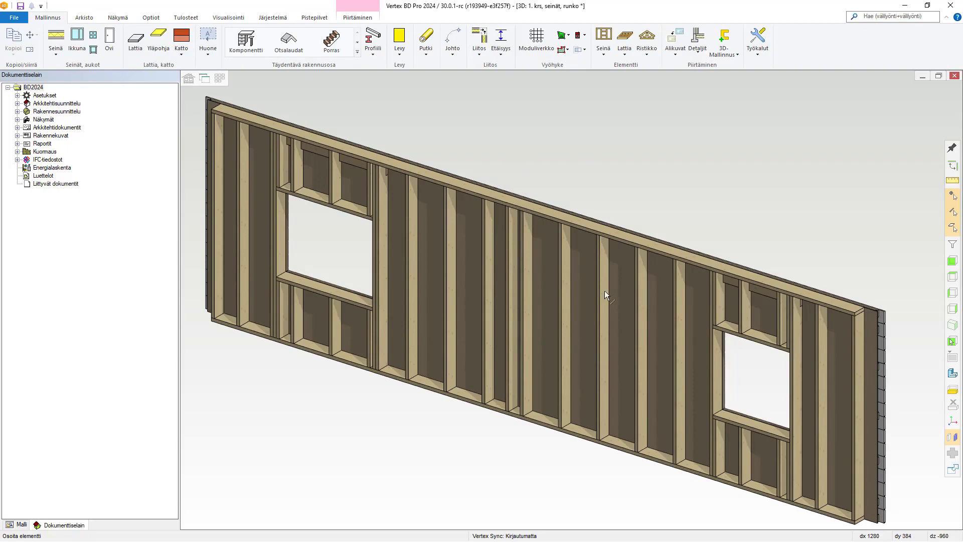
Add VILLA-100 mineral wool, 100 mm thick, as insulation layer Eriste 1 in the wall's 198 mm framing layer.
{"action": "left_click", "coordinate": [527, 224]}
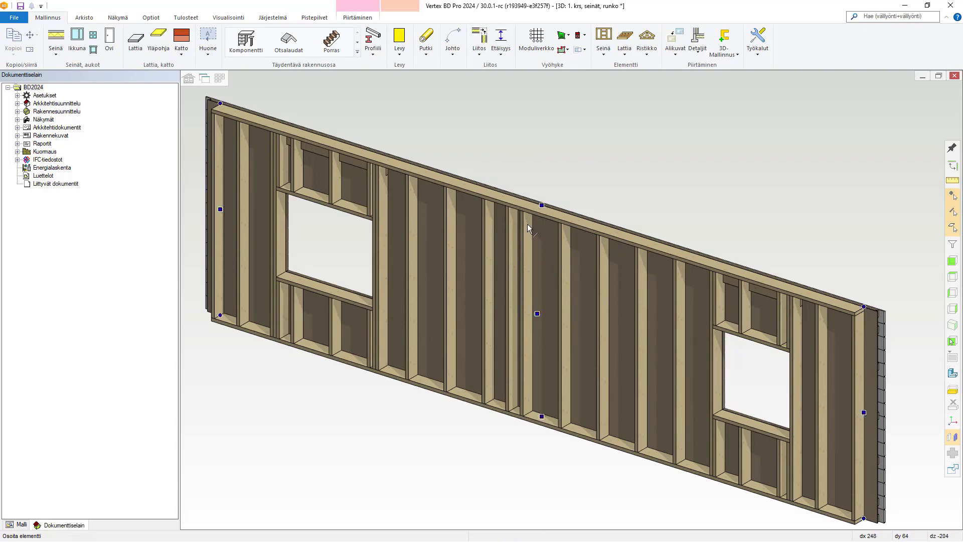
{"action": "right_click", "coordinate": [528, 232]}
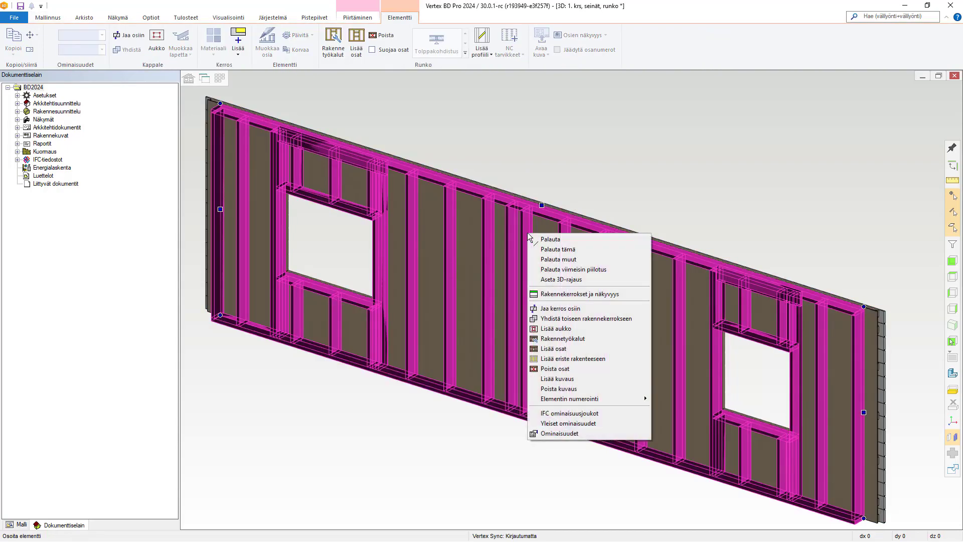
{"action": "left_click", "coordinate": [586, 358]}
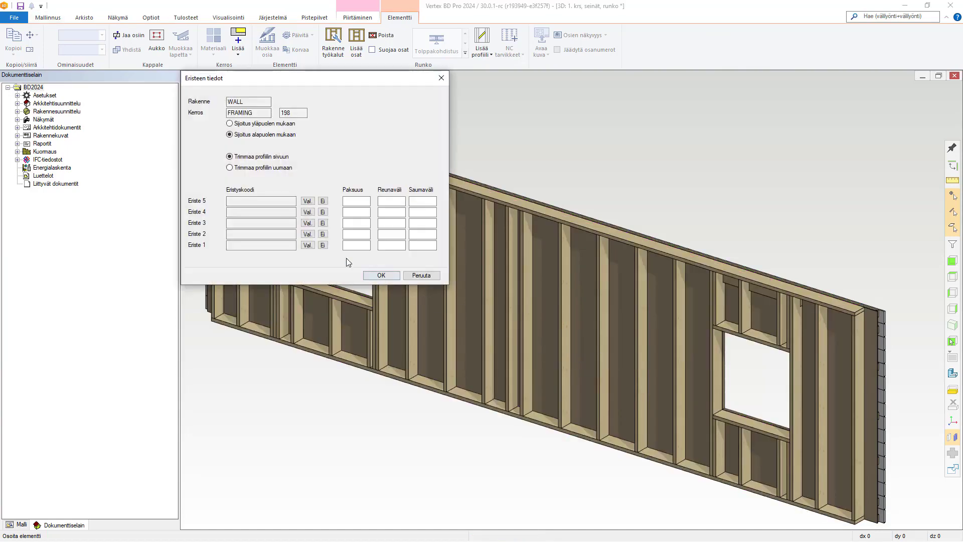
{"action": "left_click", "coordinate": [307, 244]}
{"action": "left_click", "coordinate": [75, 163]}
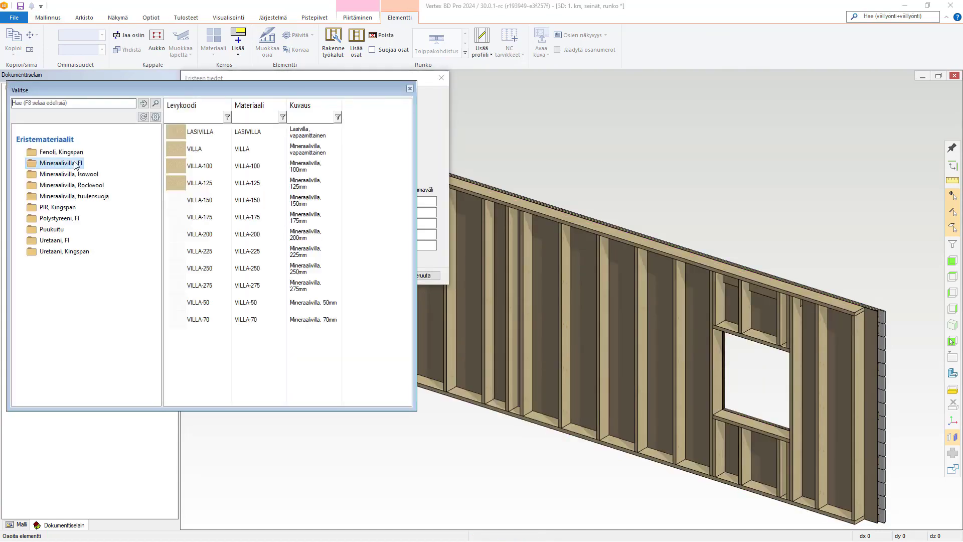
{"action": "double_click", "coordinate": [211, 176]}
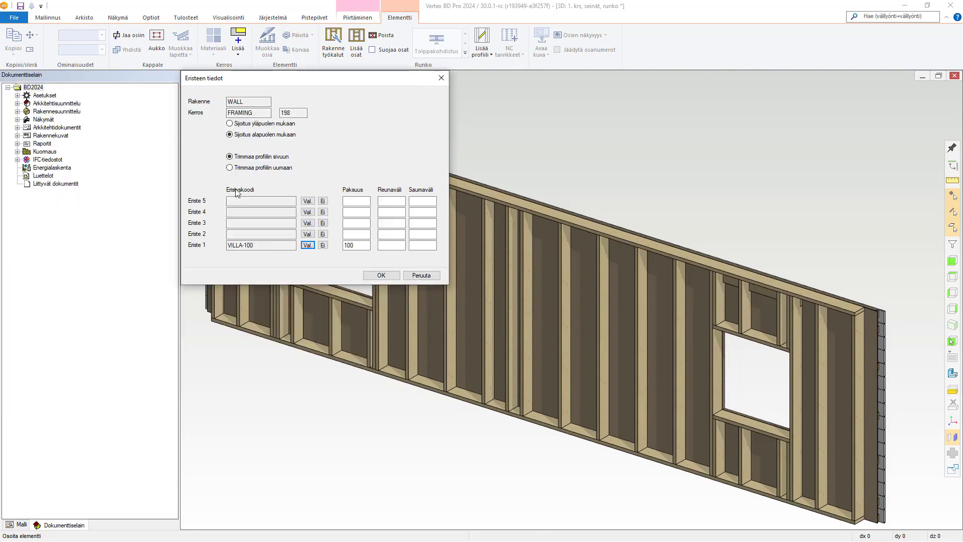
{"action": "left_click", "coordinate": [381, 272]}
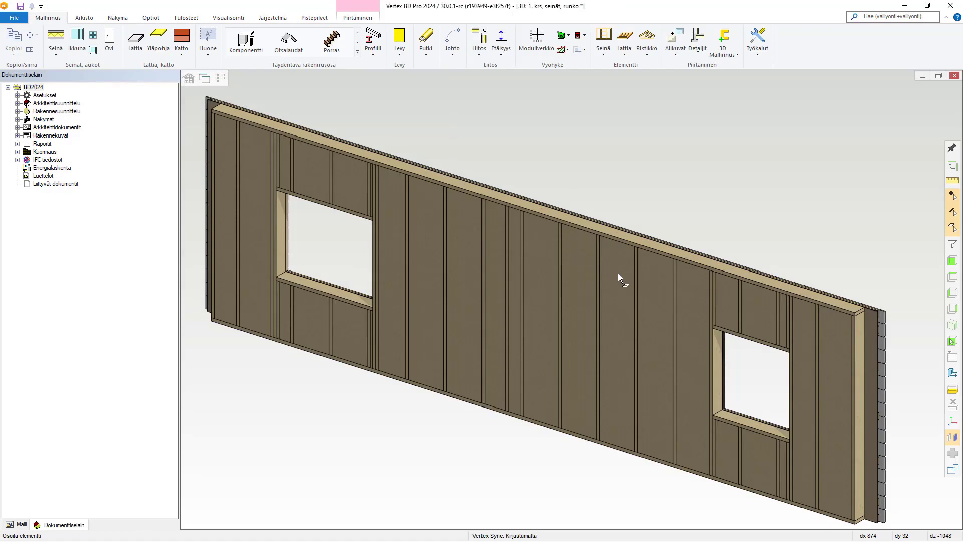
Review the commands available for adding parts and insulation (Lisää eriste) to the wall's framing layer.
{"action": "left_click", "coordinate": [480, 193]}
{"action": "double_click", "coordinate": [479, 194]}
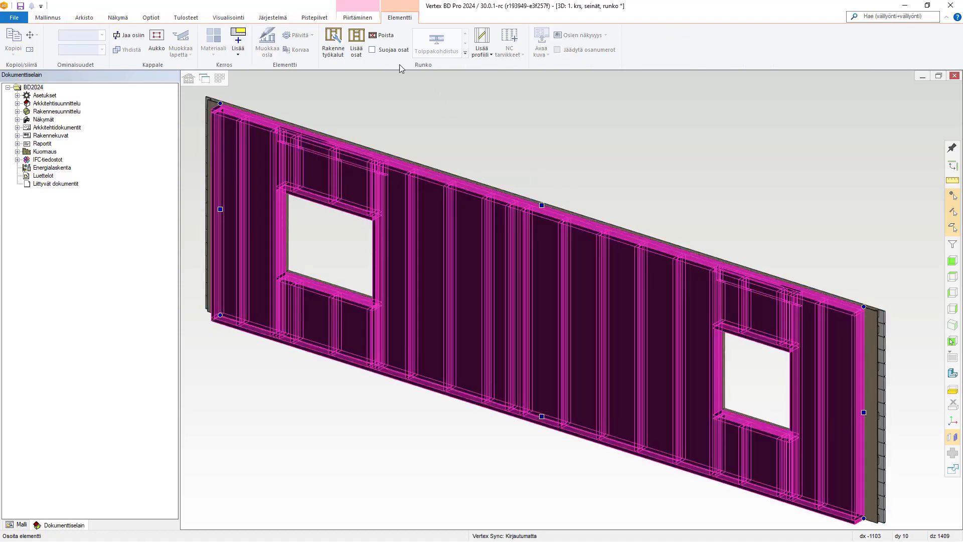
{"action": "left_click", "coordinate": [481, 50]}
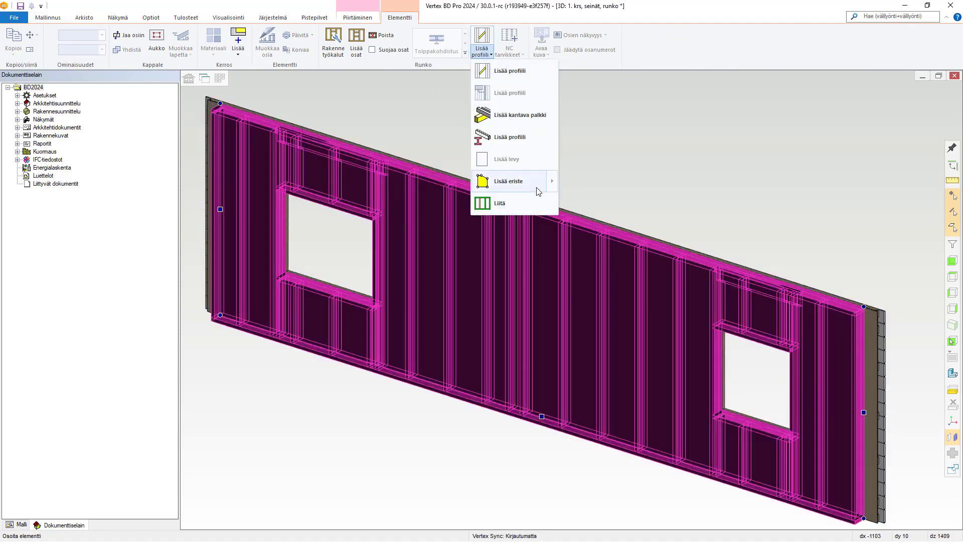
{"action": "left_click", "coordinate": [625, 225]}
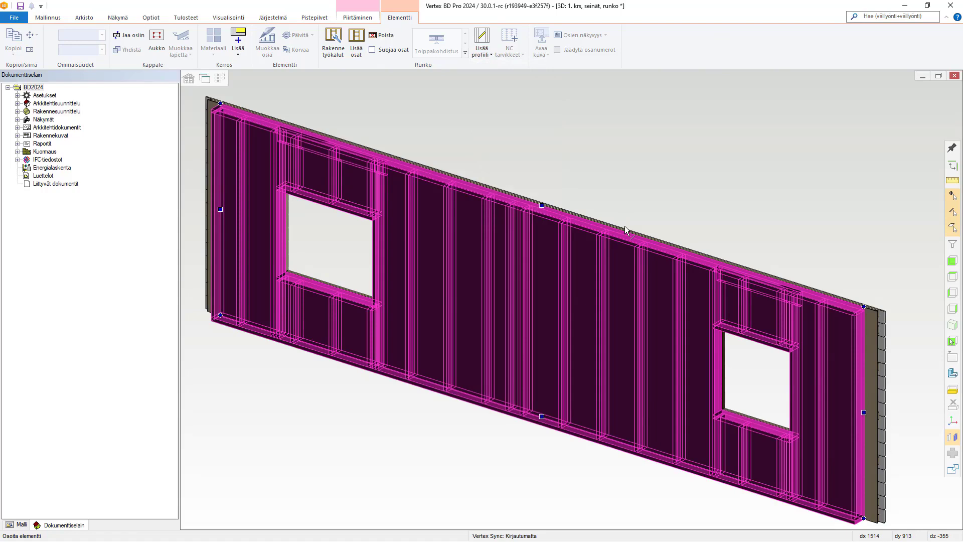
{"action": "scroll", "coordinate": [624, 225], "scroll_direction": "down", "scroll_amount": 4}
{"action": "key", "text": "Escape"}
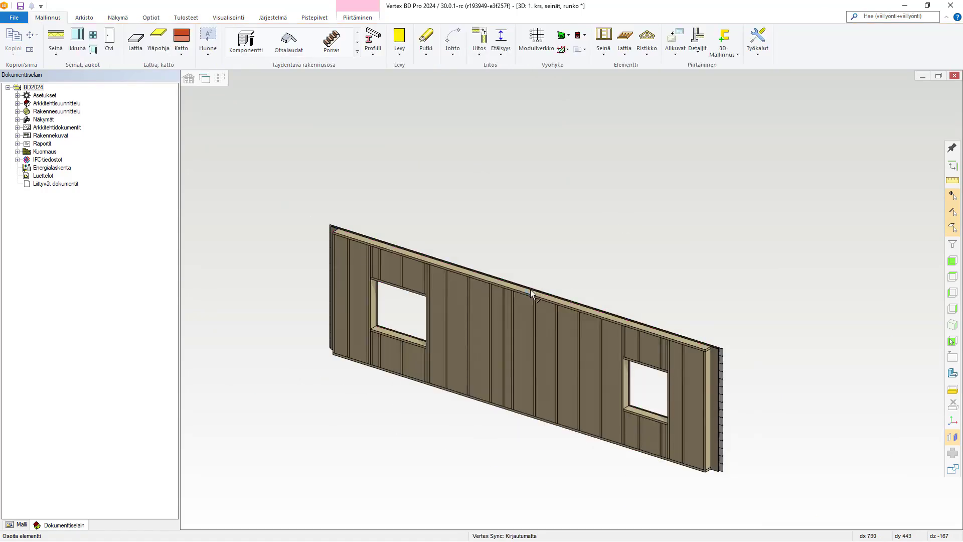
{"action": "left_click", "coordinate": [530, 290]}
{"action": "right_click", "coordinate": [502, 246]}
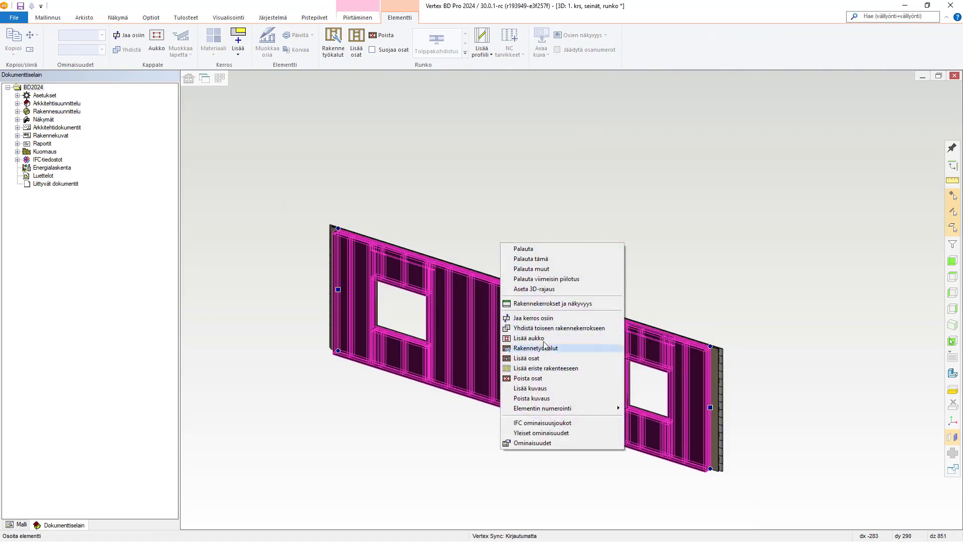
{"action": "left_click", "coordinate": [547, 198]}
Restore all hidden parts of the building model and switch to the 1. krs floor plan drawing.
{"action": "right_click", "coordinate": [567, 187]}
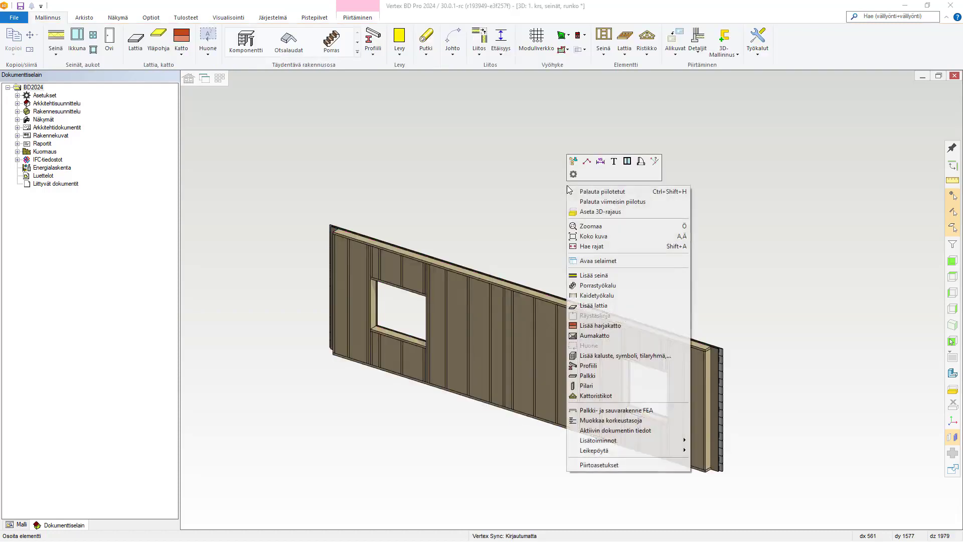
{"action": "left_click", "coordinate": [586, 189]}
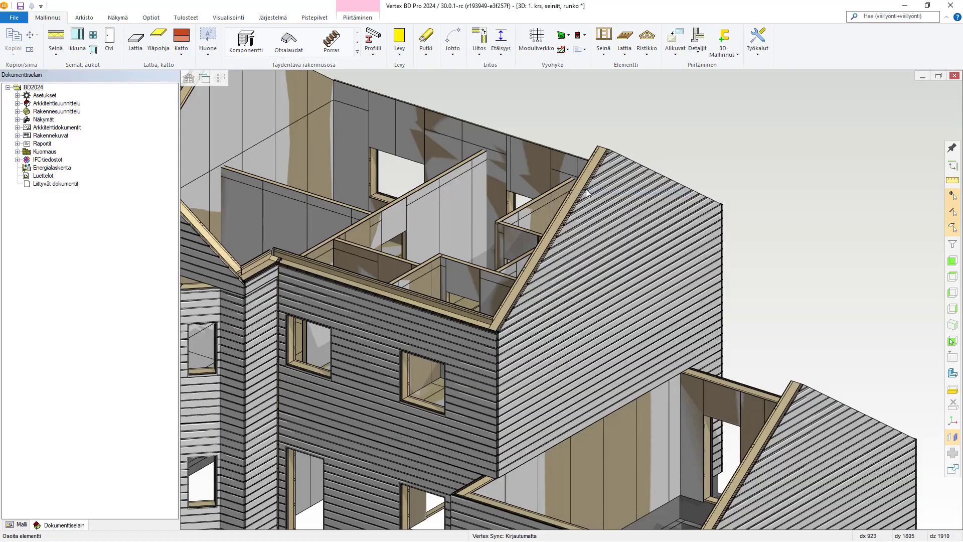
{"action": "key", "text": "ctrl+Tab"}
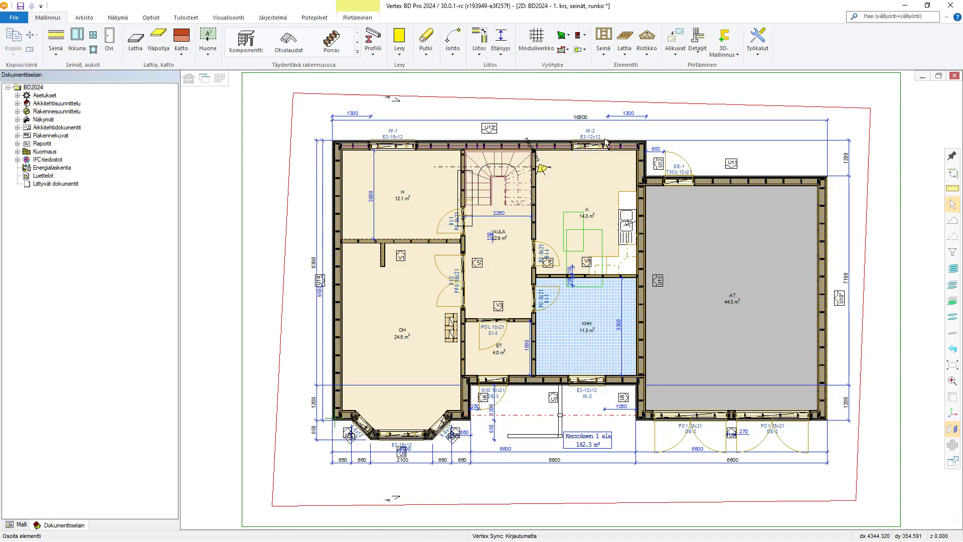
Add a height description (Korkeus) with the REL option to wall elements U13 and U11 in the floor plan.
{"action": "scroll", "coordinate": [605, 143], "scroll_direction": "up", "scroll_amount": 2}
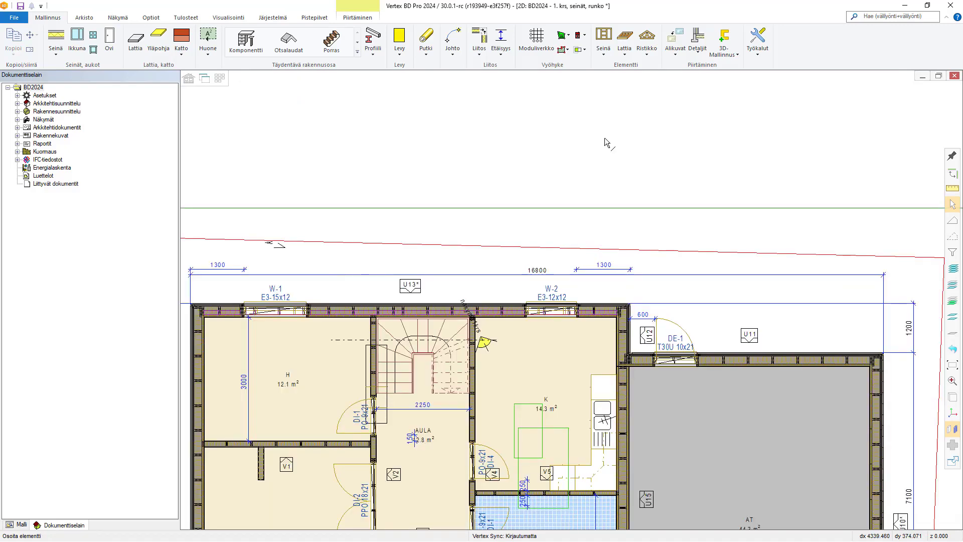
{"action": "left_click", "coordinate": [416, 287]}
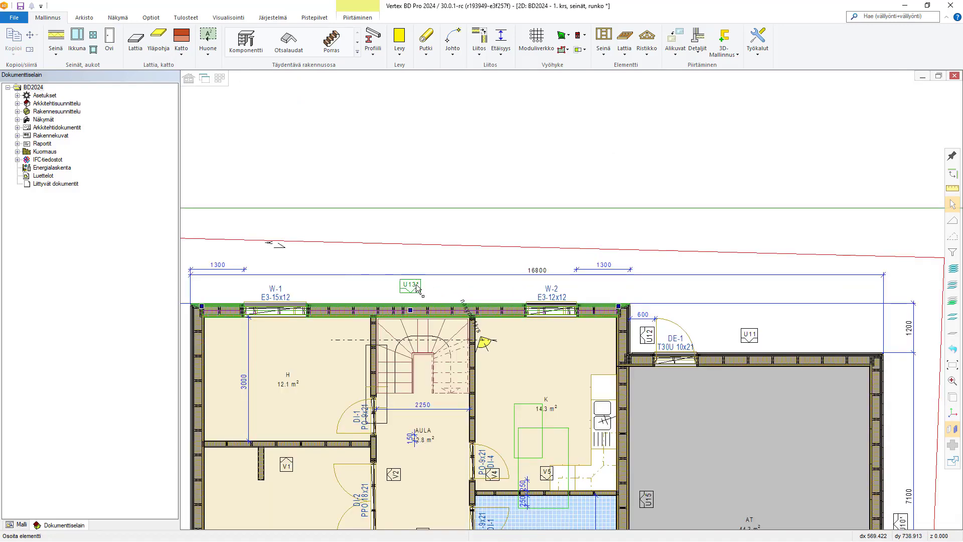
{"action": "left_click", "coordinate": [752, 334], "text": "ctrl"}
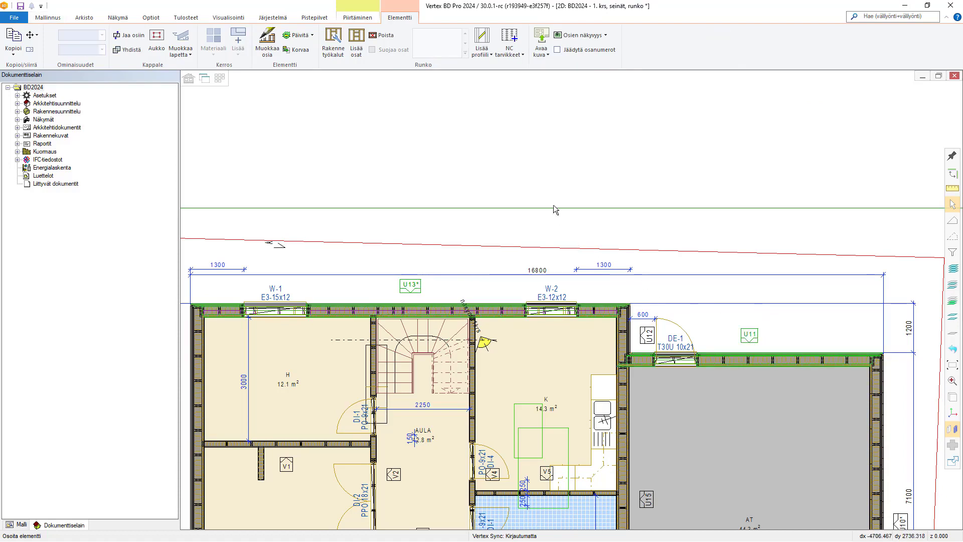
{"action": "right_click", "coordinate": [522, 151]}
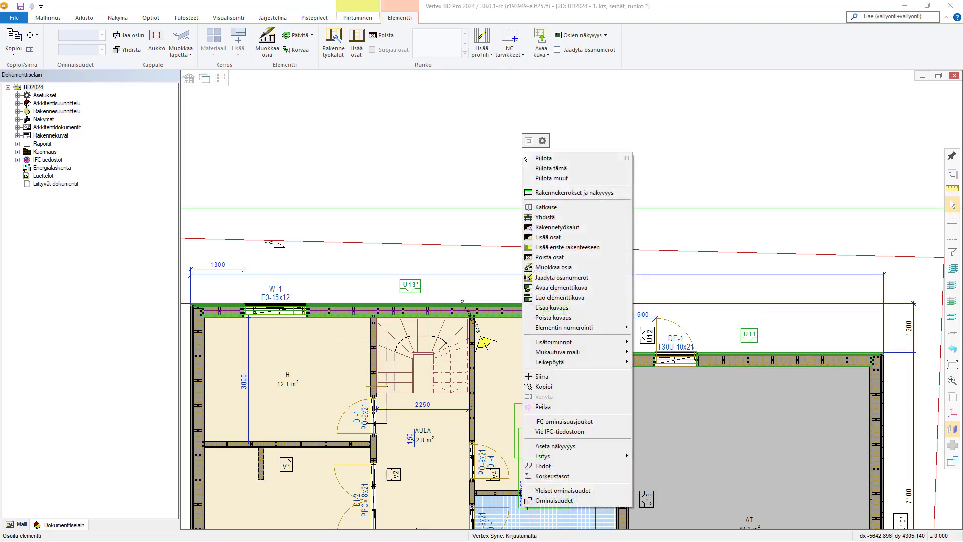
{"action": "left_click", "coordinate": [577, 308]}
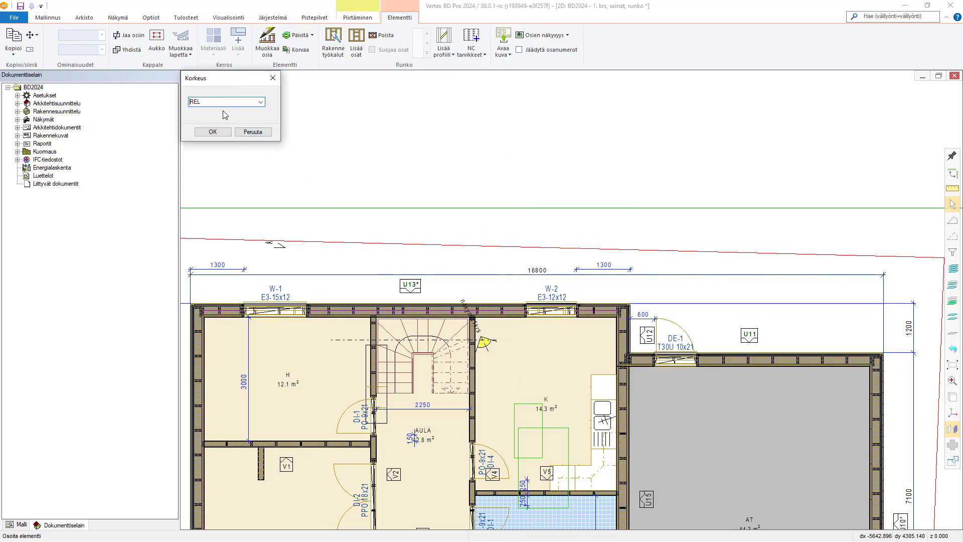
{"action": "left_click", "coordinate": [213, 132]}
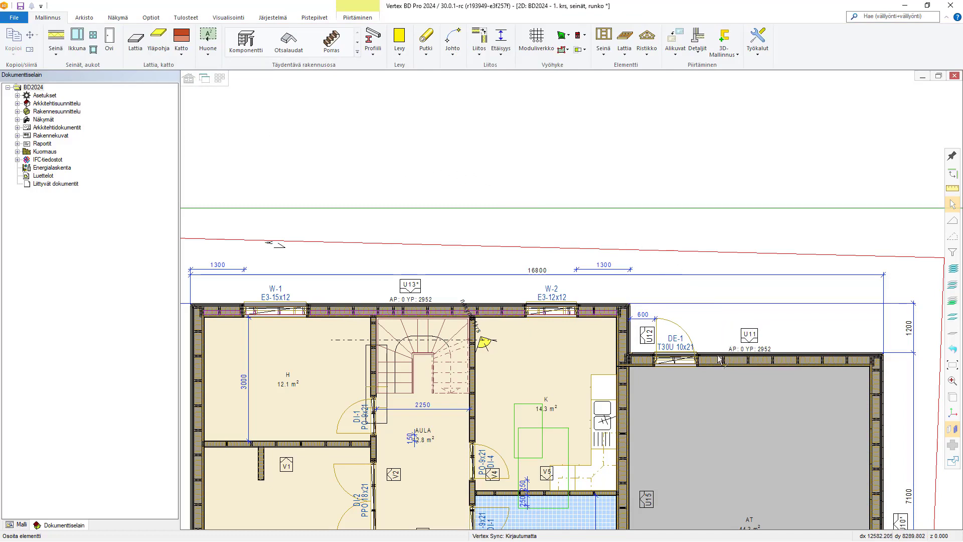
{"action": "scroll", "coordinate": [412, 303], "scroll_direction": "up", "scroll_amount": 3}
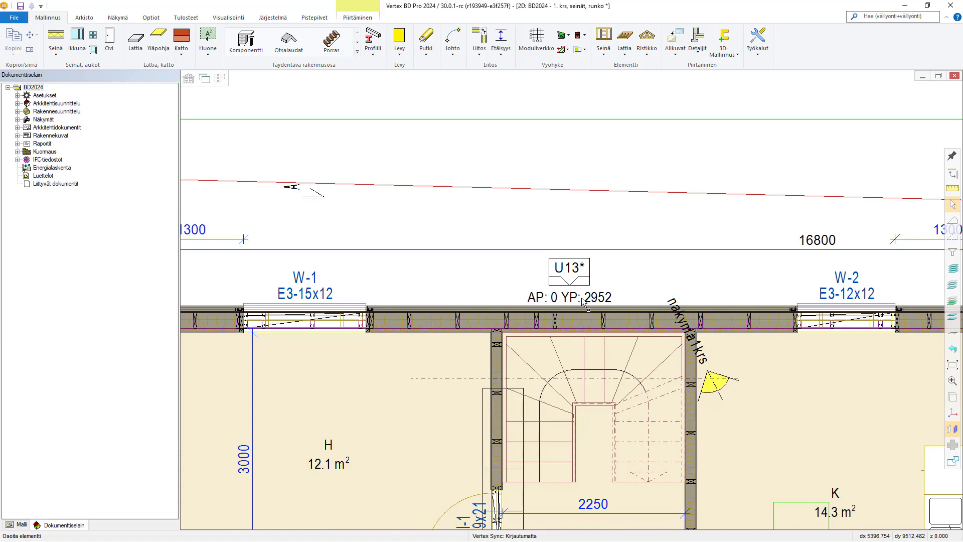
{"action": "left_click", "coordinate": [643, 293]}
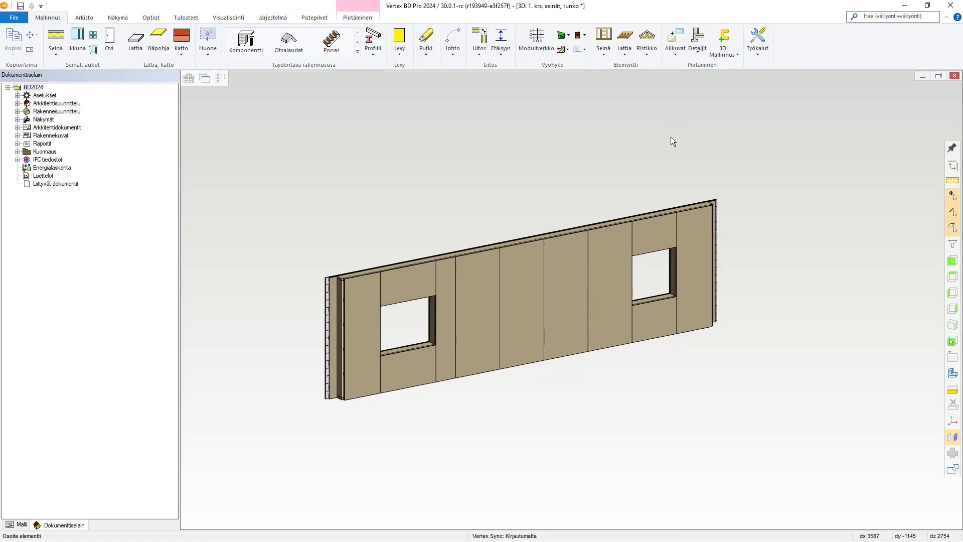
Open the structure tools of the U13 wall's inner sheeting layer and delete the Seinän Levytys tool.
{"action": "left_click", "coordinate": [526, 253]}
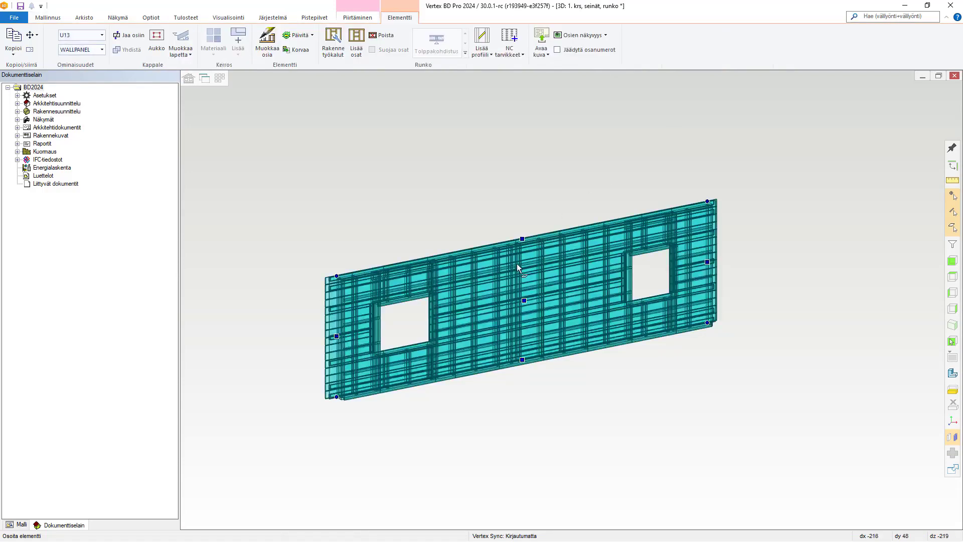
{"action": "right_click", "coordinate": [417, 143]}
{"action": "left_click", "coordinate": [453, 248]}
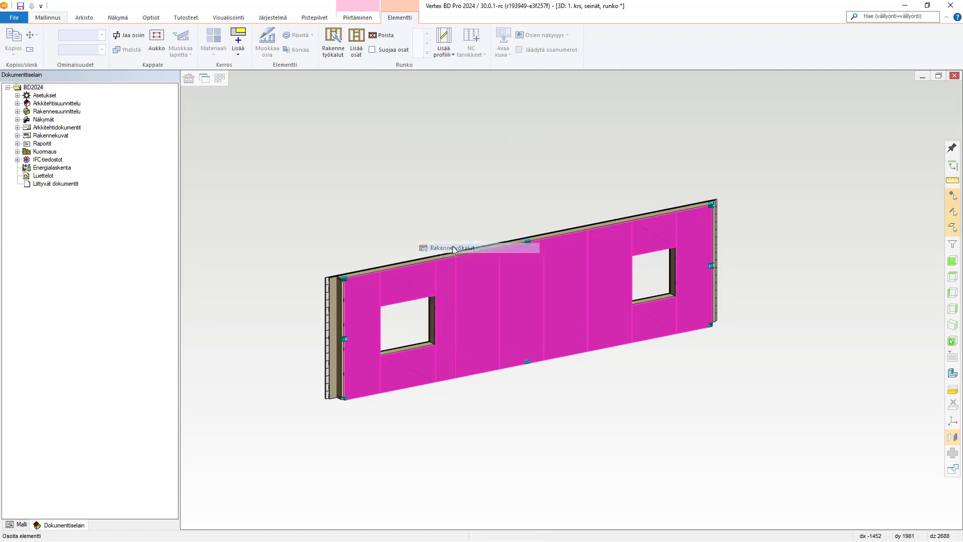
{"action": "left_click_drag", "start_coordinate": [338, 92], "coordinate": [348, 104]}
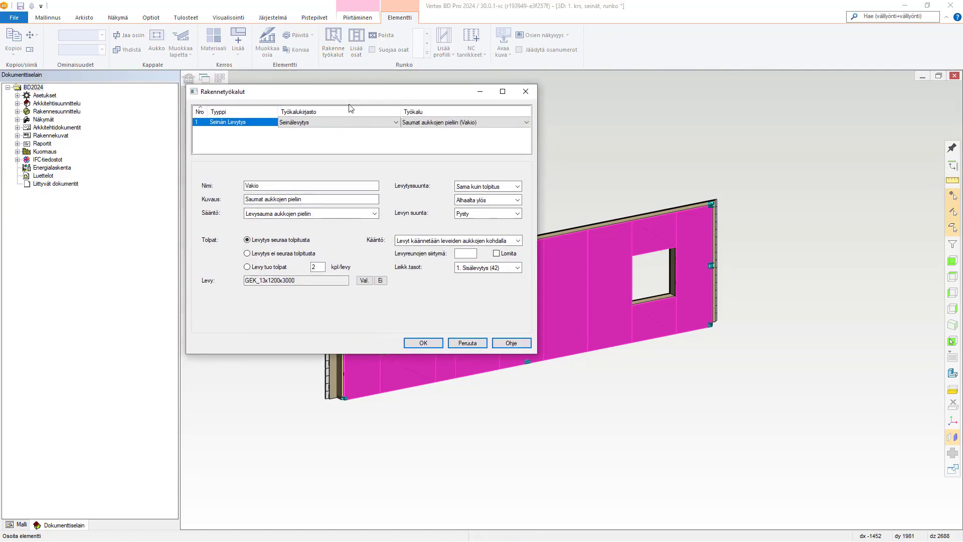
{"action": "right_click", "coordinate": [367, 142]}
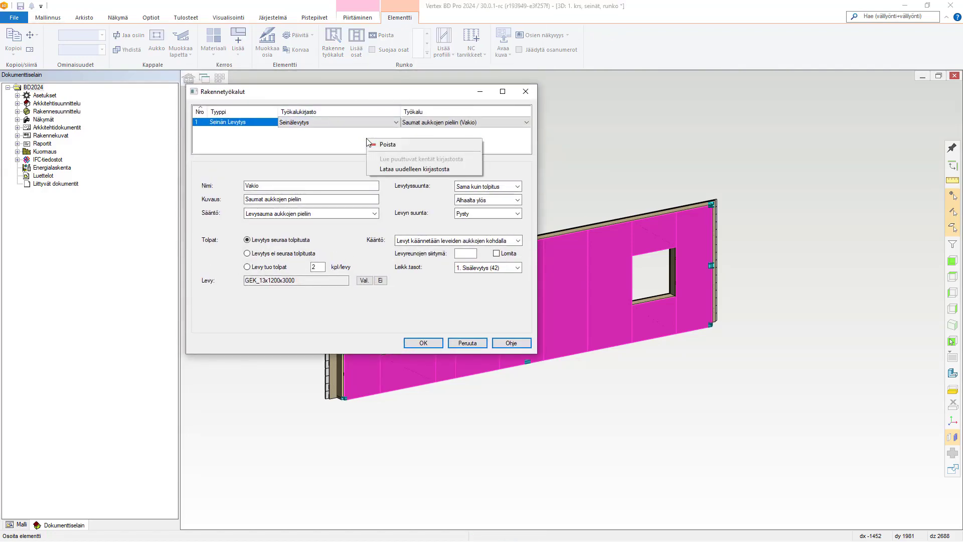
{"action": "left_click", "coordinate": [385, 145]}
Add a new Levytys tool to the sheeting layer and set its opening handling (Aukkojen käsittely) to Levytys umpeen.
{"action": "right_click", "coordinate": [391, 141]}
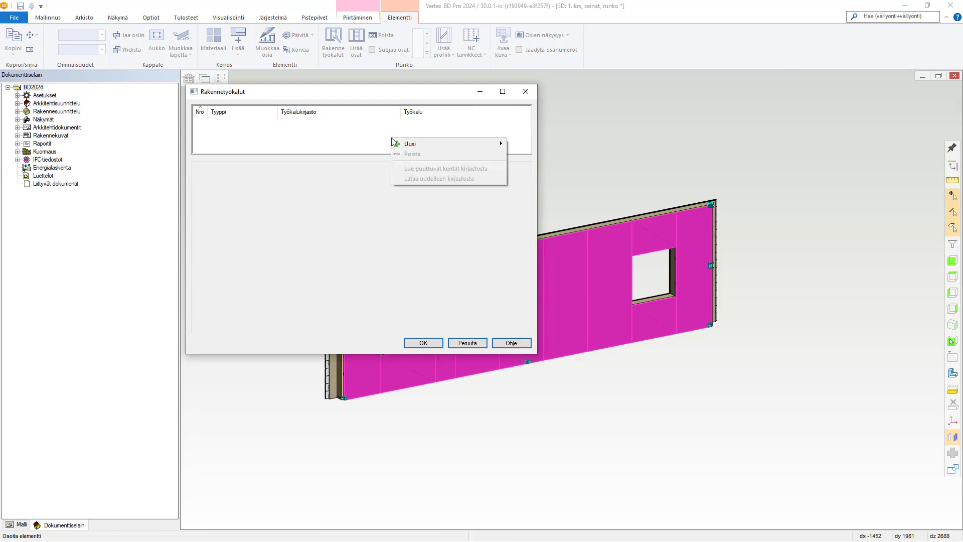
{"action": "mouse_move", "coordinate": [489, 144]}
{"action": "left_click", "coordinate": [538, 186]}
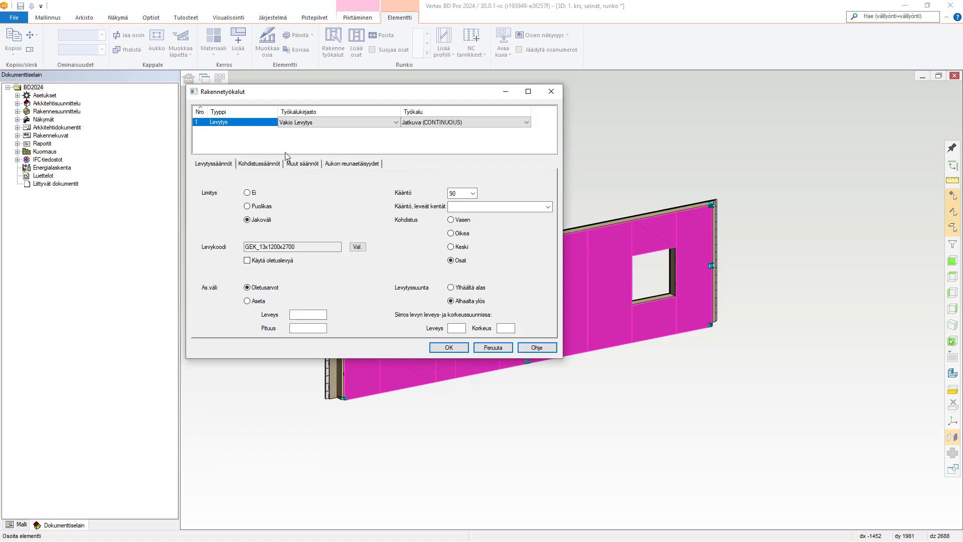
{"action": "left_click", "coordinate": [297, 164]}
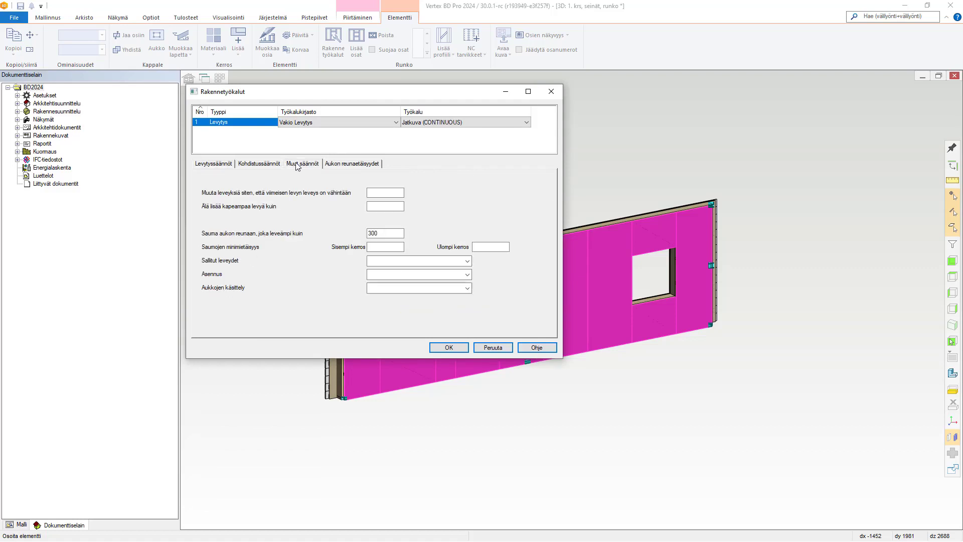
{"action": "left_click", "coordinate": [466, 288]}
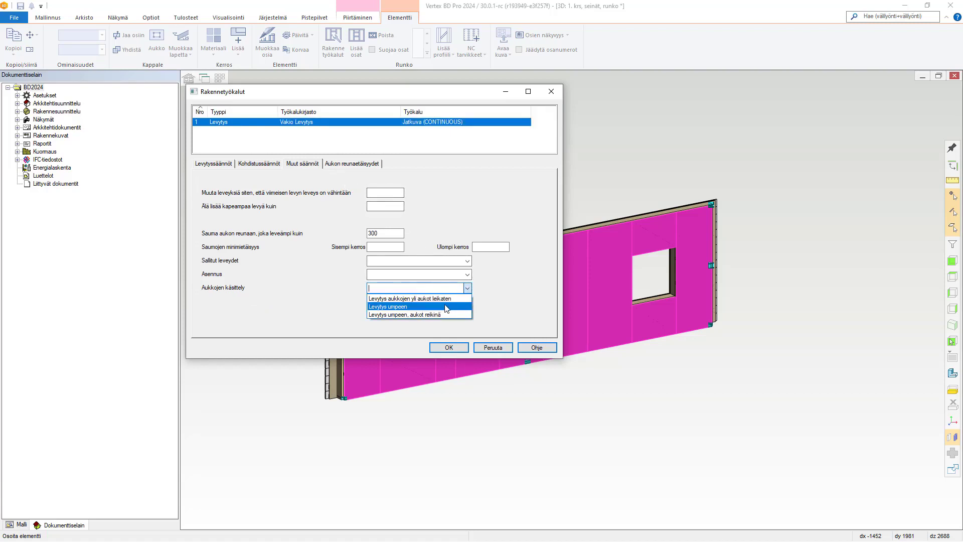
{"action": "left_click", "coordinate": [430, 302]}
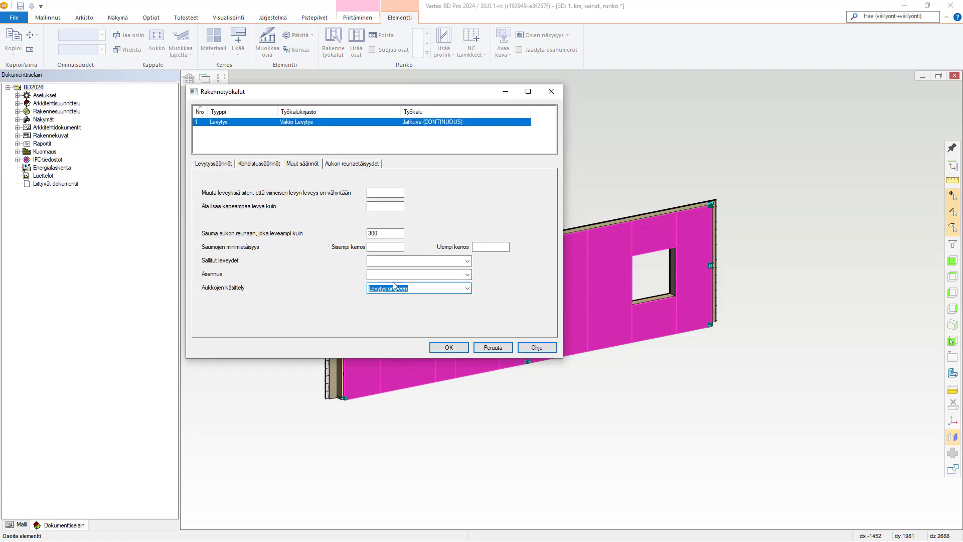
Set the Levytys tool's rotation (Kääntö) to 0 in the sheeting rules and regenerate the layer's parts.
{"action": "left_click", "coordinate": [263, 164]}
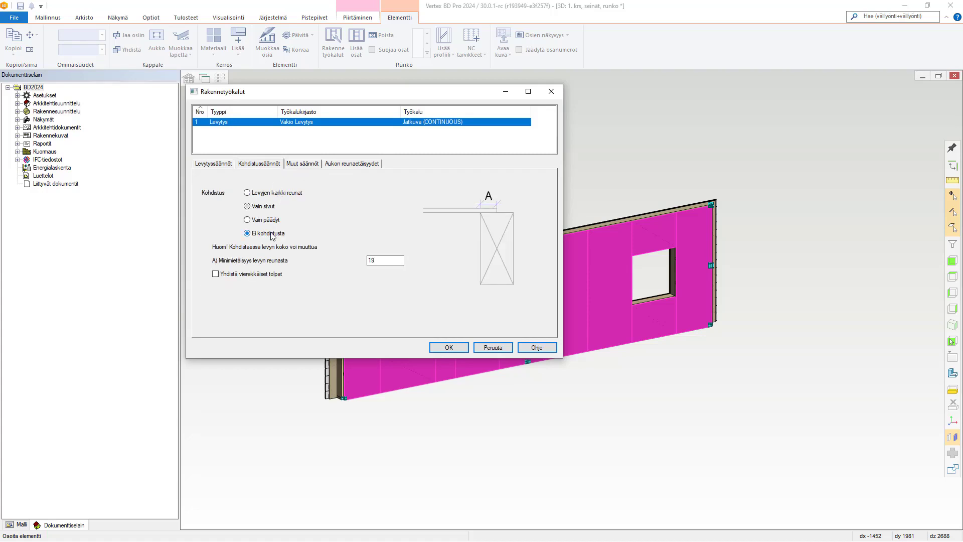
{"action": "left_click", "coordinate": [226, 166]}
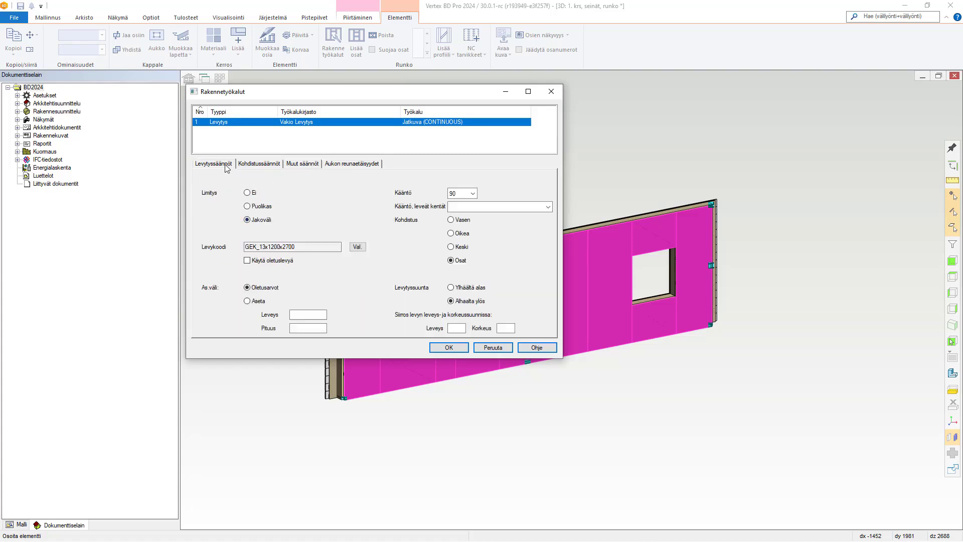
{"action": "left_click", "coordinate": [473, 193]}
{"action": "left_click", "coordinate": [462, 203]}
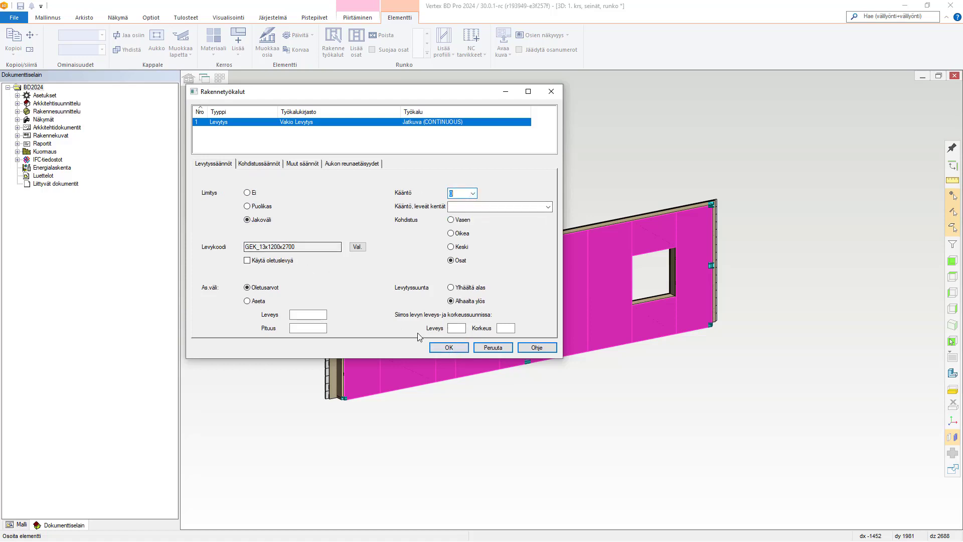
{"action": "left_click", "coordinate": [449, 347]}
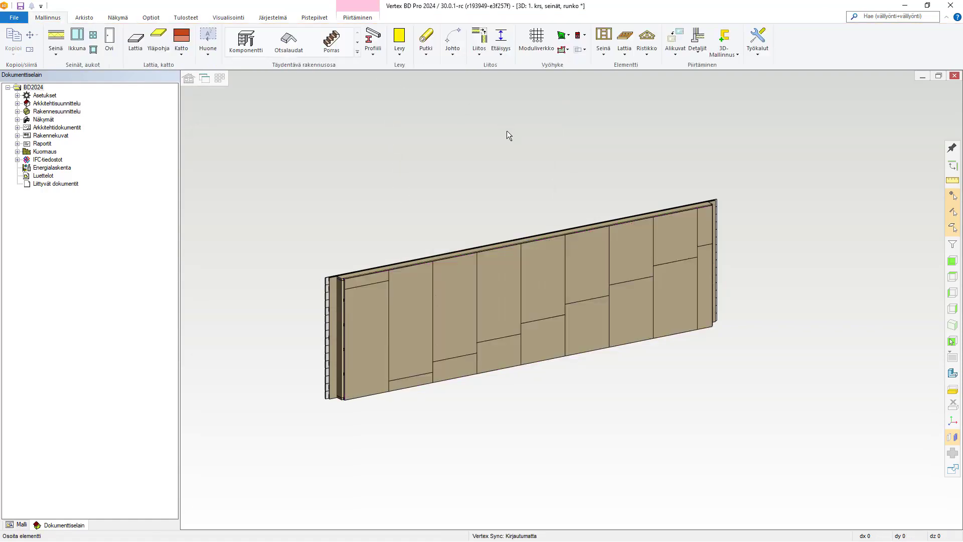
Set the Levytys staggering (Limitys) of the inner sheeting layer to Ei, regenerate the parts and inspect individual boards.
{"action": "left_click", "coordinate": [423, 317]}
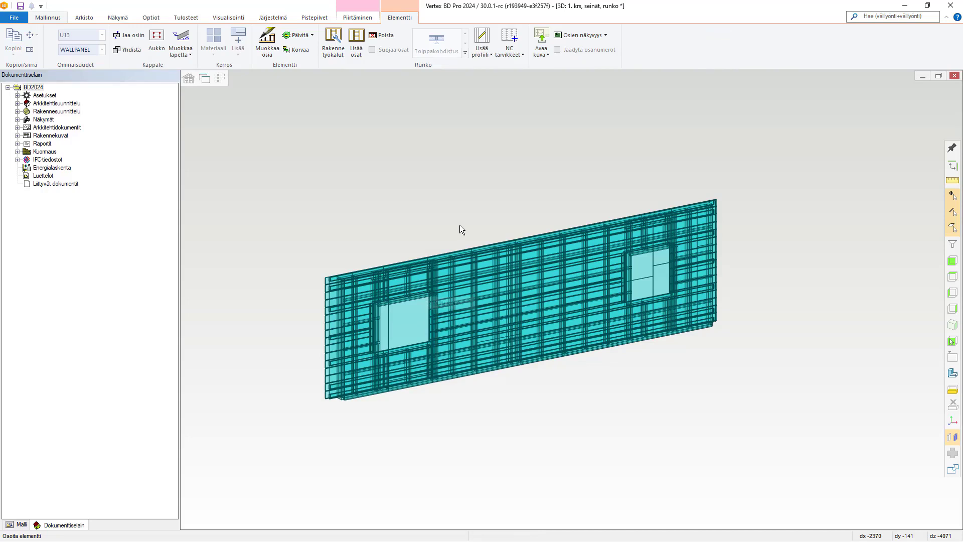
{"action": "key", "text": "Escape"}
{"action": "key", "text": "Escape"}
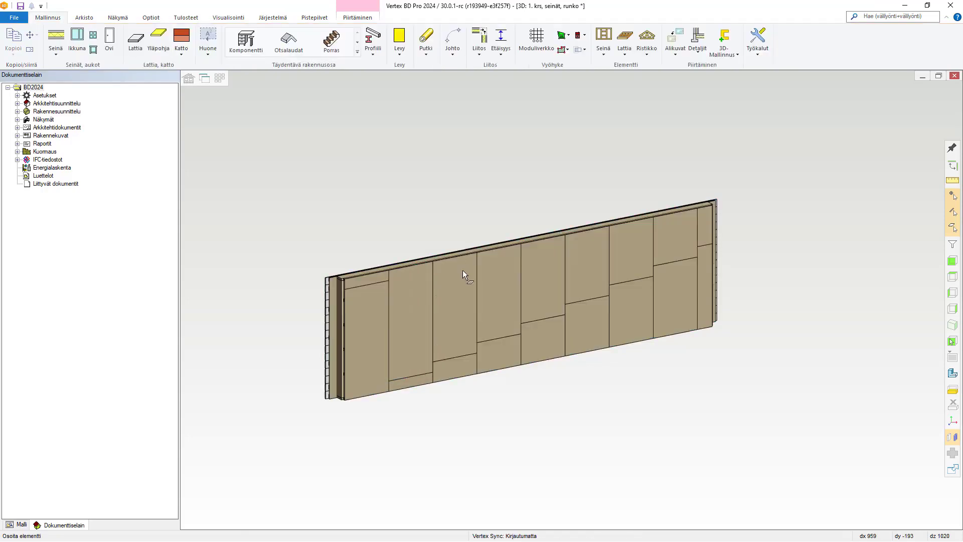
{"action": "left_click", "coordinate": [461, 284]}
{"action": "left_click", "coordinate": [464, 287]}
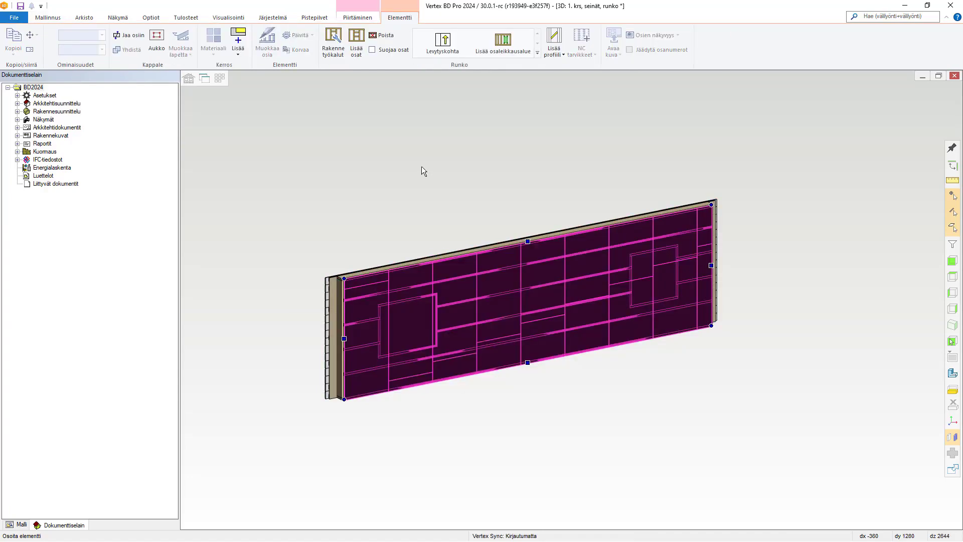
{"action": "right_click", "coordinate": [421, 167]}
{"action": "left_click", "coordinate": [465, 273]}
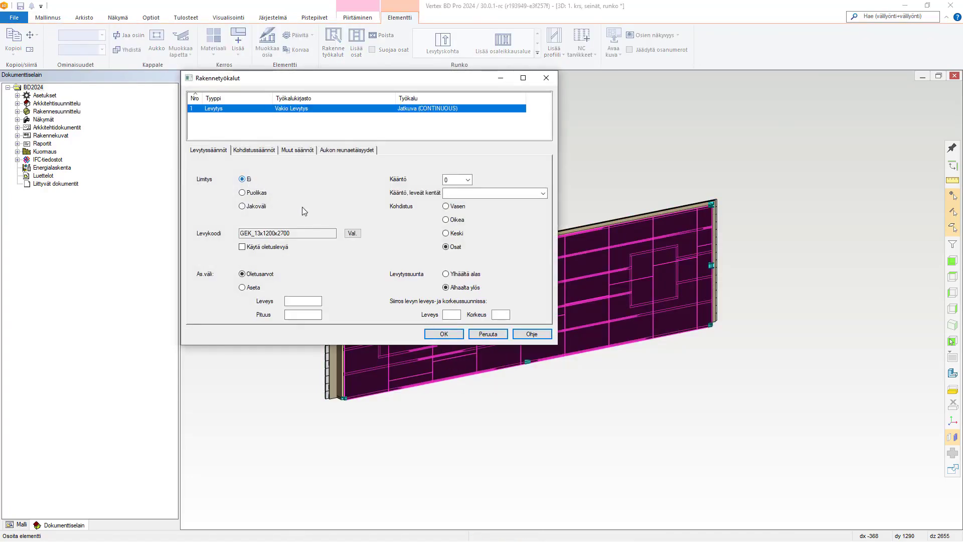
{"action": "left_click", "coordinate": [444, 334]}
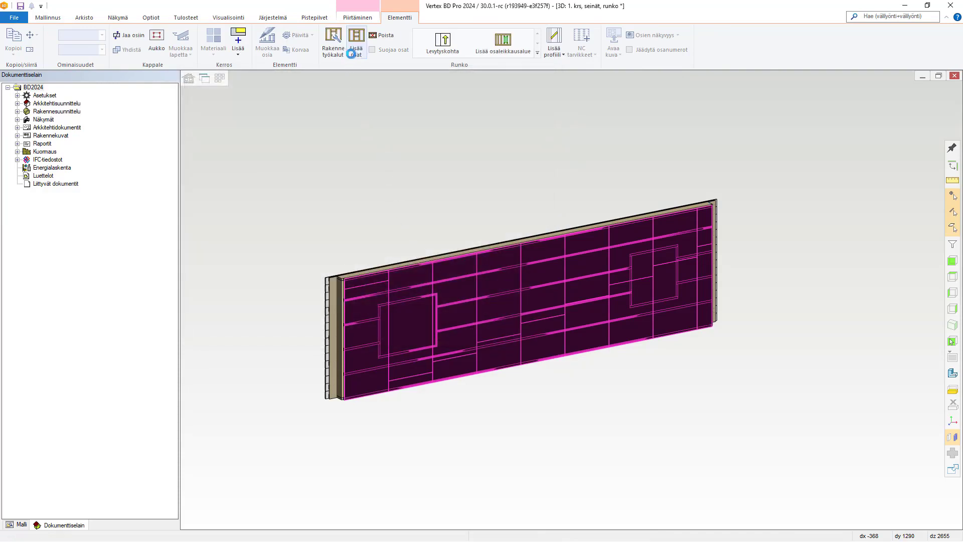
{"action": "left_click", "coordinate": [465, 151]}
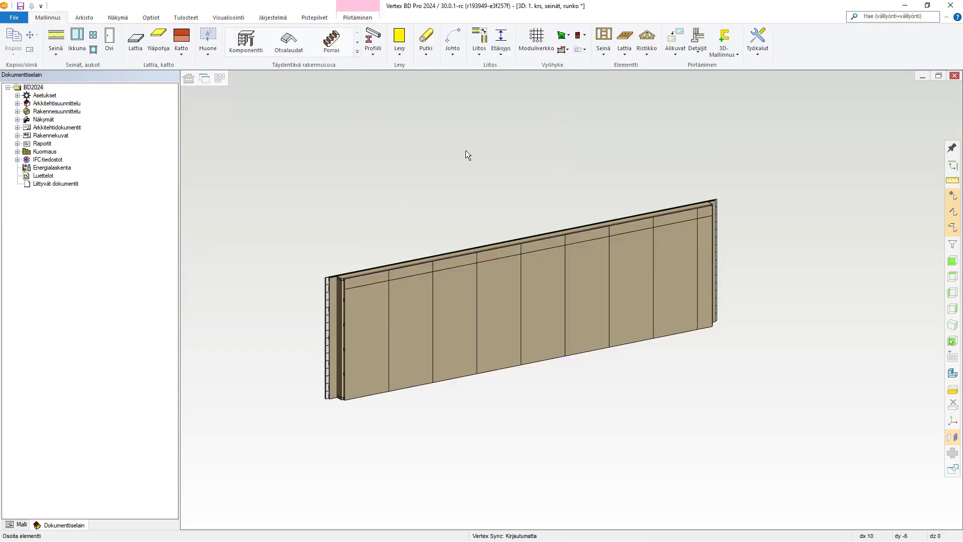
{"action": "left_click", "coordinate": [406, 301]}
{"action": "left_click", "coordinate": [455, 300]}
{"action": "left_click", "coordinate": [498, 292]}
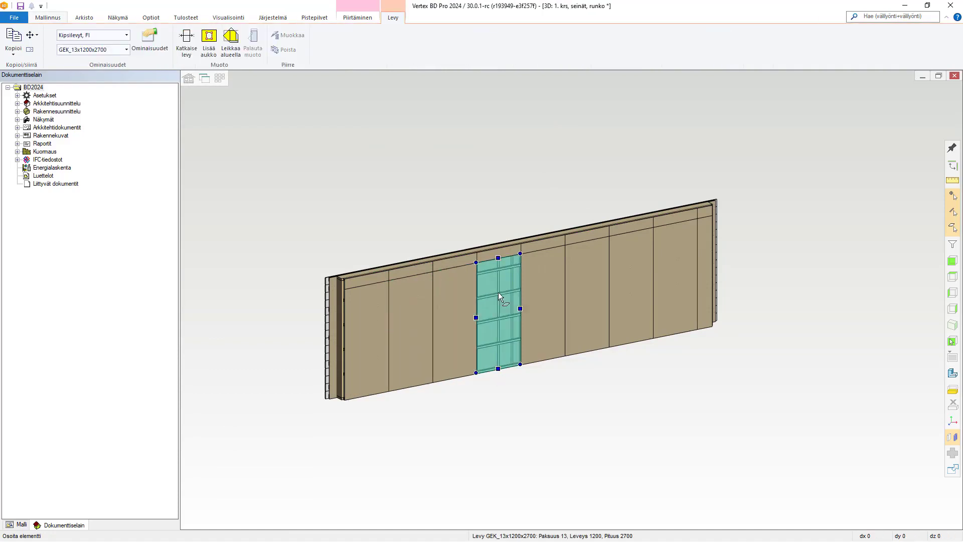
Change the sheeting layer's opening handling (Aukkojen käsittely) to Levytys umpeen, aukot reikinä and regenerate the parts.
{"action": "left_click", "coordinate": [537, 284]}
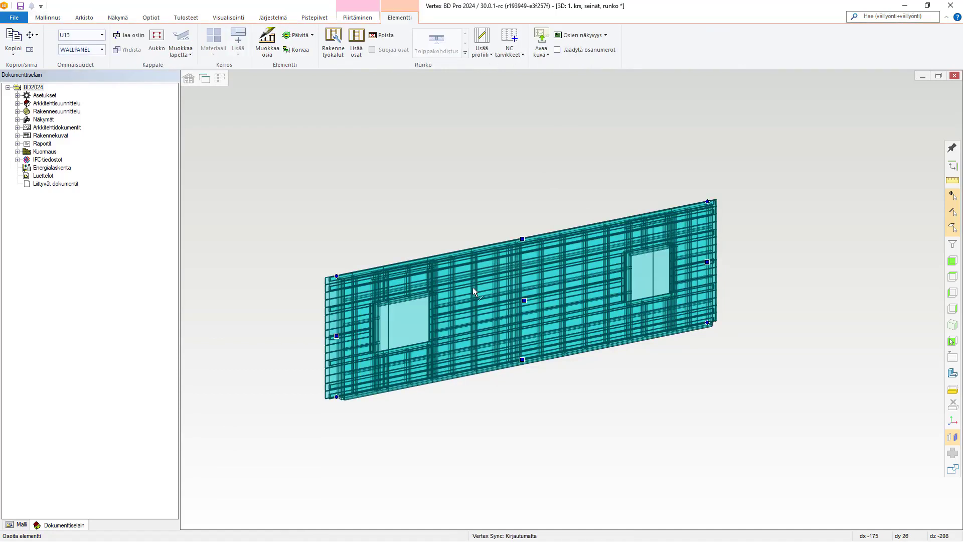
{"action": "left_click", "coordinate": [473, 287]}
{"action": "right_click", "coordinate": [367, 126]}
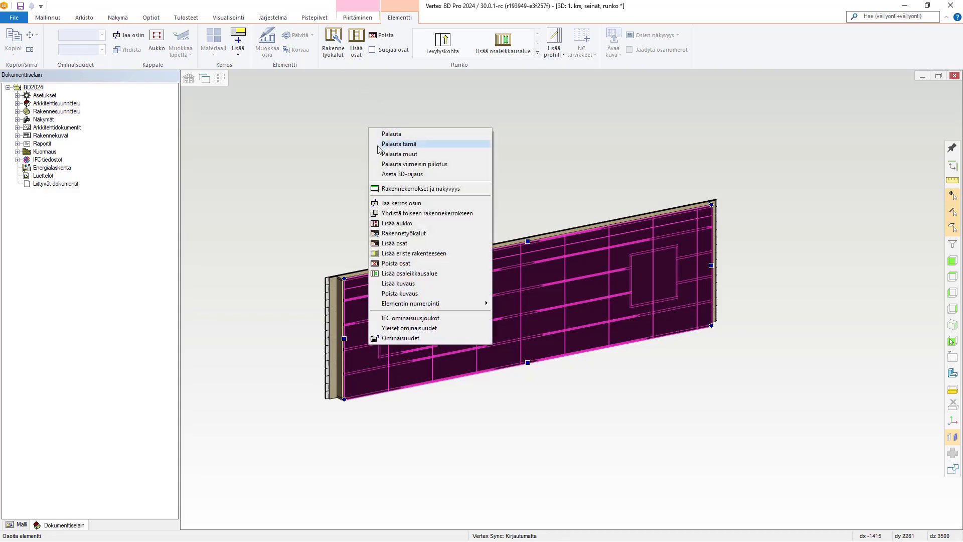
{"action": "left_click", "coordinate": [398, 228]}
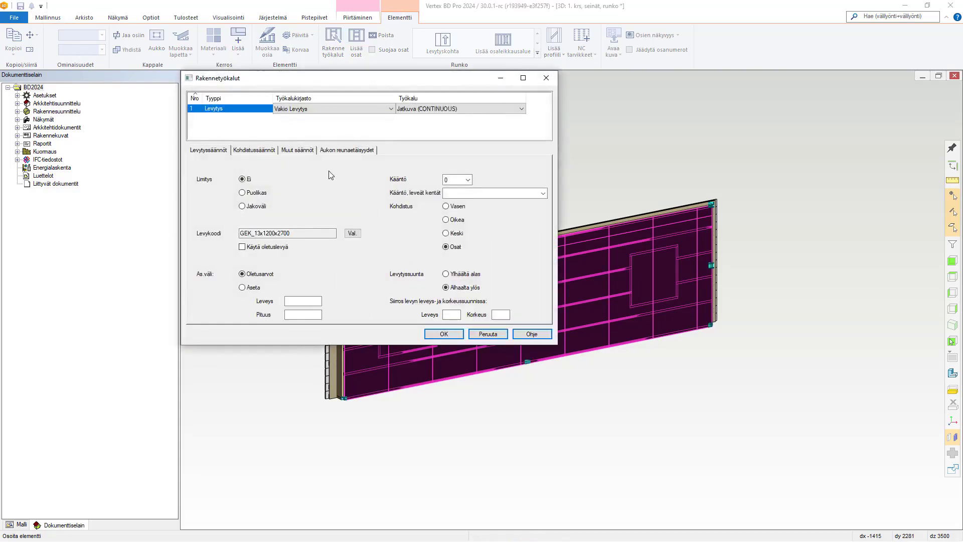
{"action": "left_click", "coordinate": [303, 151]}
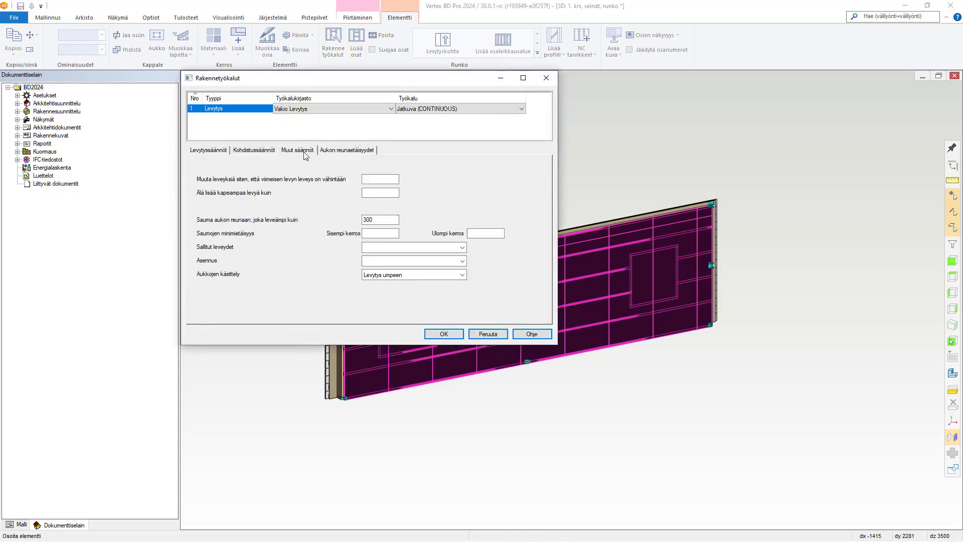
{"action": "left_click", "coordinate": [461, 274]}
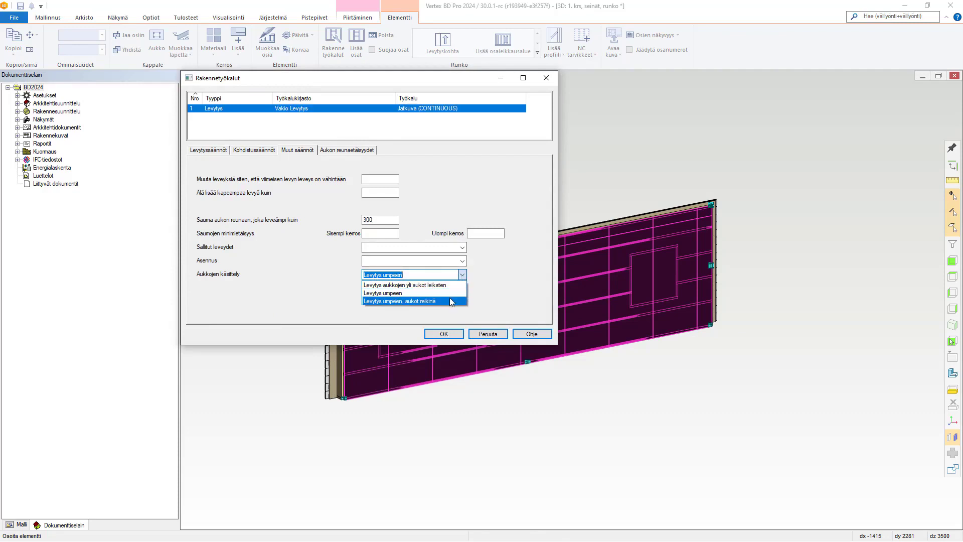
{"action": "left_click", "coordinate": [449, 300]}
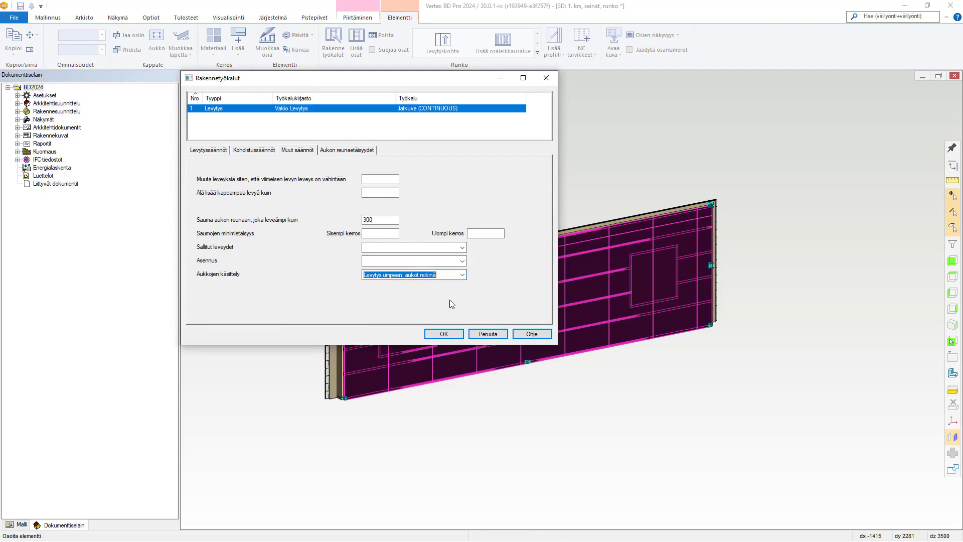
{"action": "left_click", "coordinate": [445, 334]}
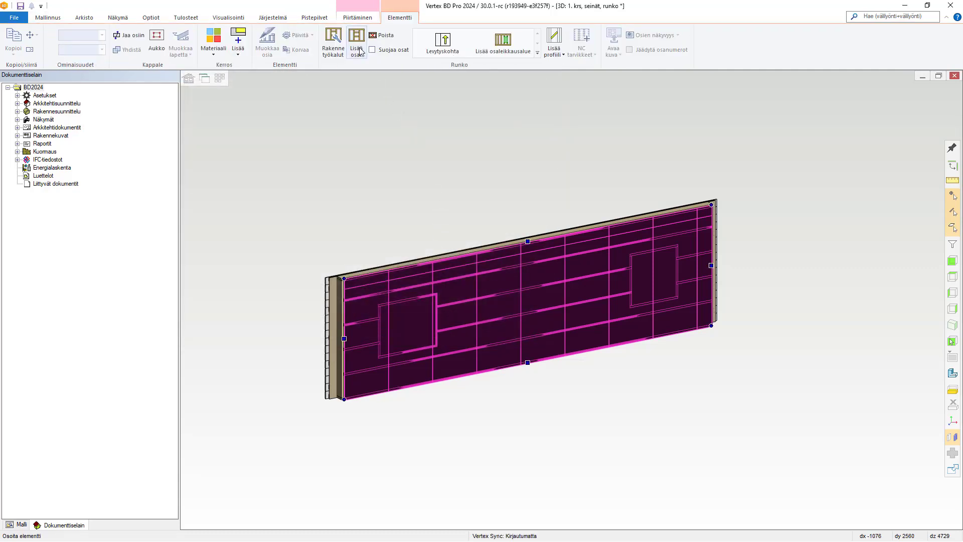
{"action": "left_click", "coordinate": [479, 161]}
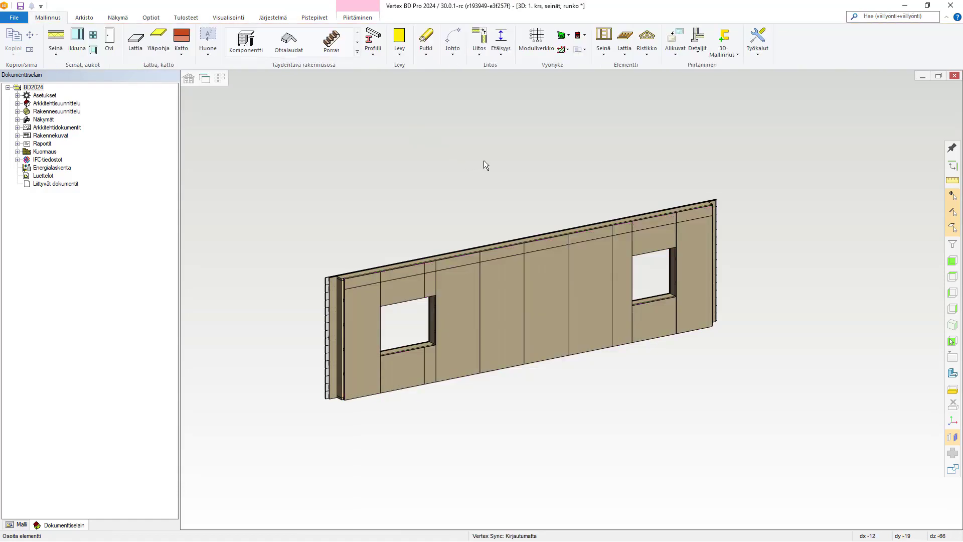
Switch to the 1. krs floor plan and start adding a Läpivienti from the Luukku frame accessories to wall element U13.
{"action": "middle_click_drag", "start_coordinate": [546, 286], "coordinate": [536, 260]}
{"action": "key", "text": "ctrl+Tab"}
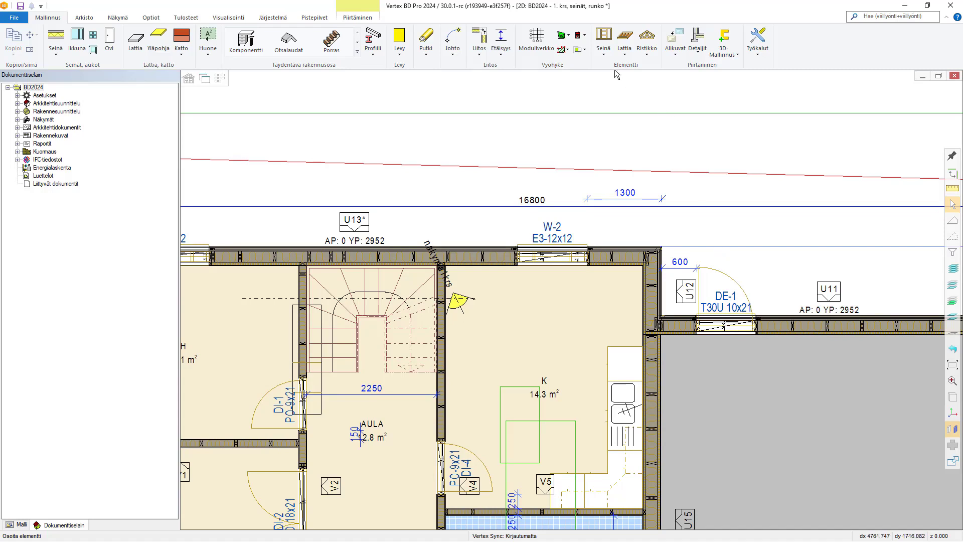
{"action": "left_click", "coordinate": [604, 57]}
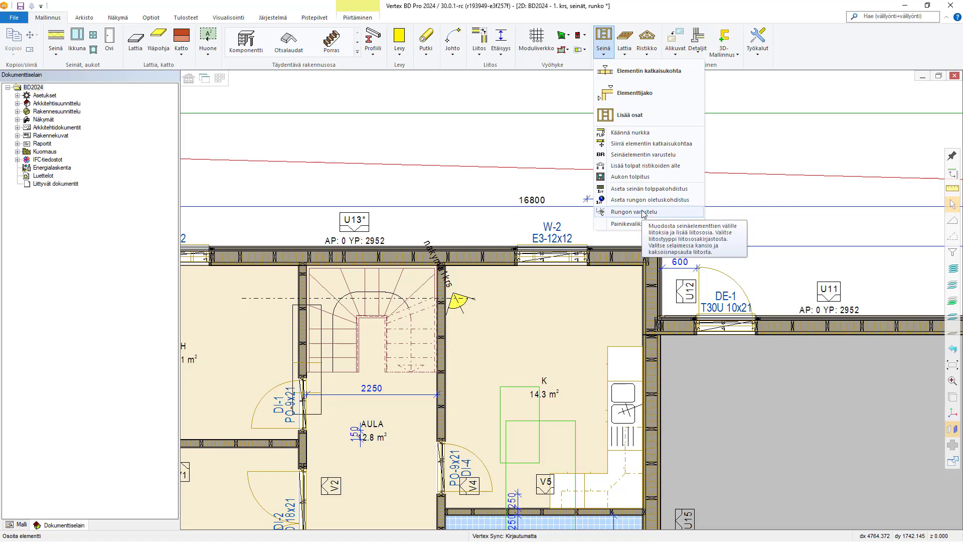
{"action": "left_click", "coordinate": [644, 212]}
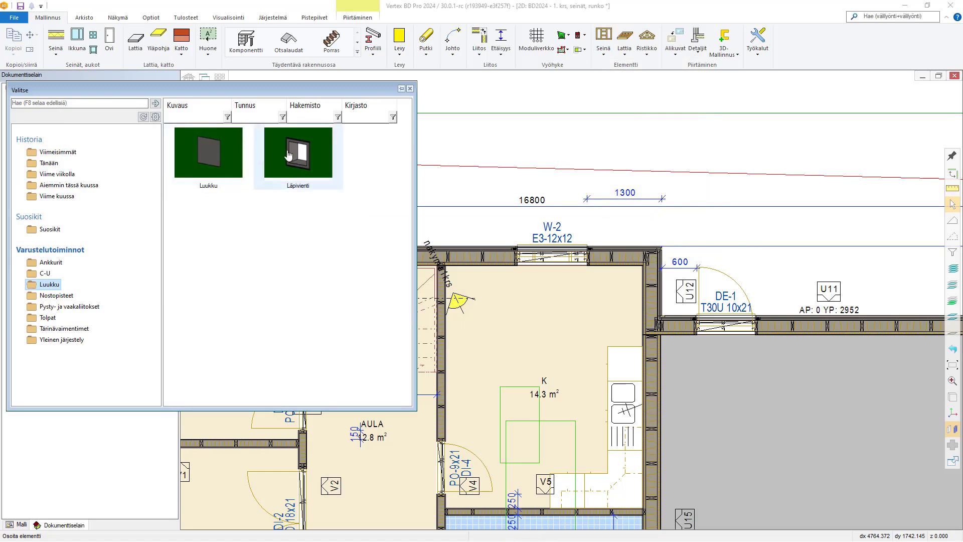
{"action": "double_click", "coordinate": [281, 160]}
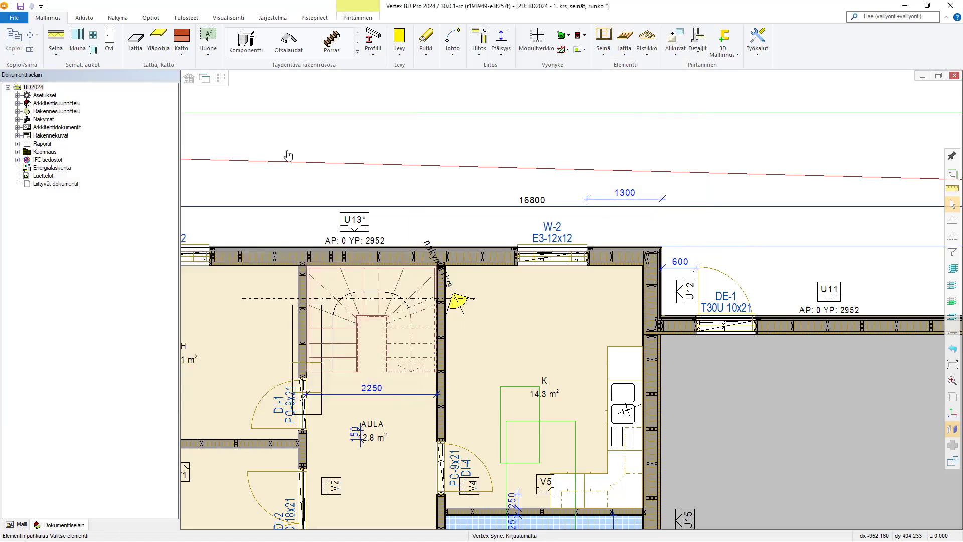
{"action": "left_click", "coordinate": [365, 224]}
{"action": "left_click_drag", "start_coordinate": [266, 89], "coordinate": [479, 114]}
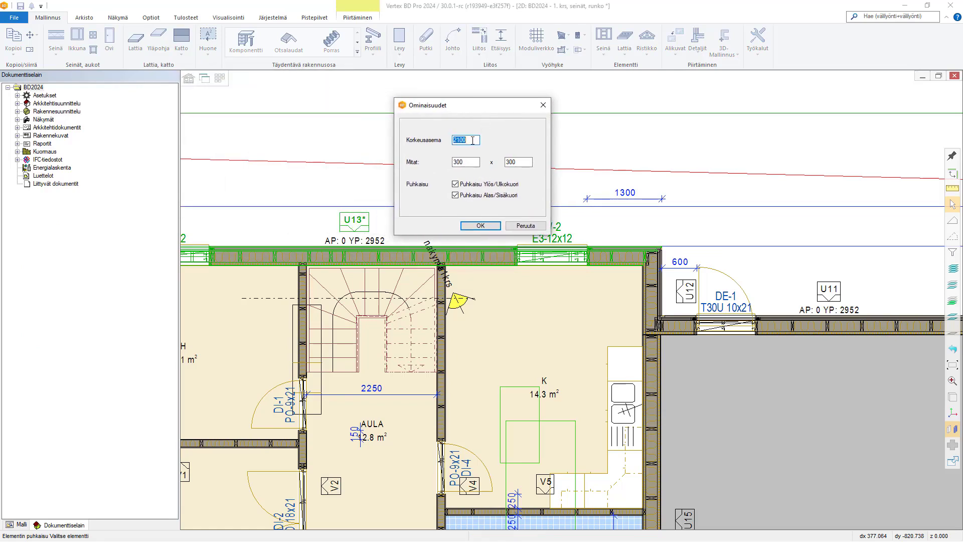
Set the Läpivienti's Korkeusasema to 2300 and place it in wall U13 beside the stairwell's left partition wall.
{"action": "type", "text": "23"}
{"action": "left_click", "coordinate": [480, 225]}
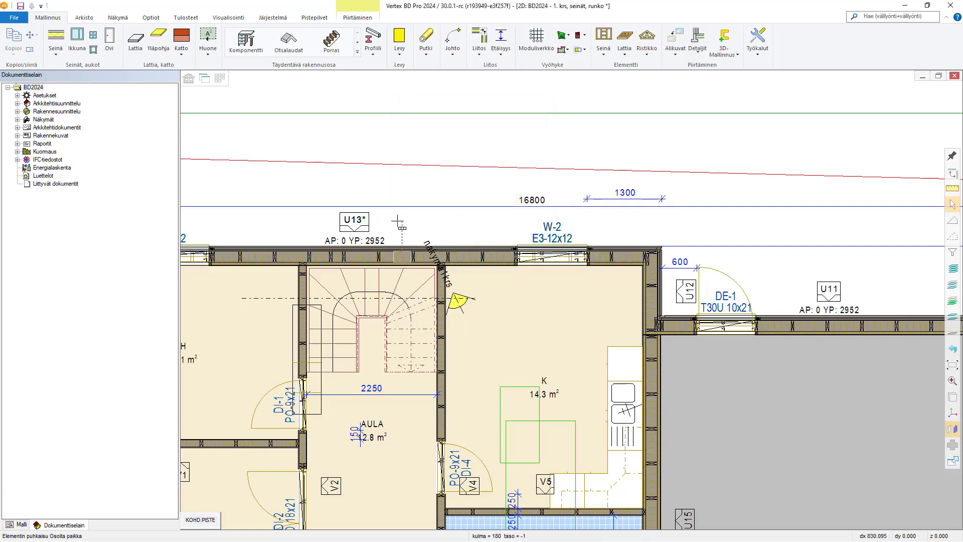
{"action": "left_click", "coordinate": [294, 226]}
Regenerate the parts of wall element U13 and check the pass-through from both wall faces in the 3D model.
{"action": "left_click", "coordinate": [351, 224]}
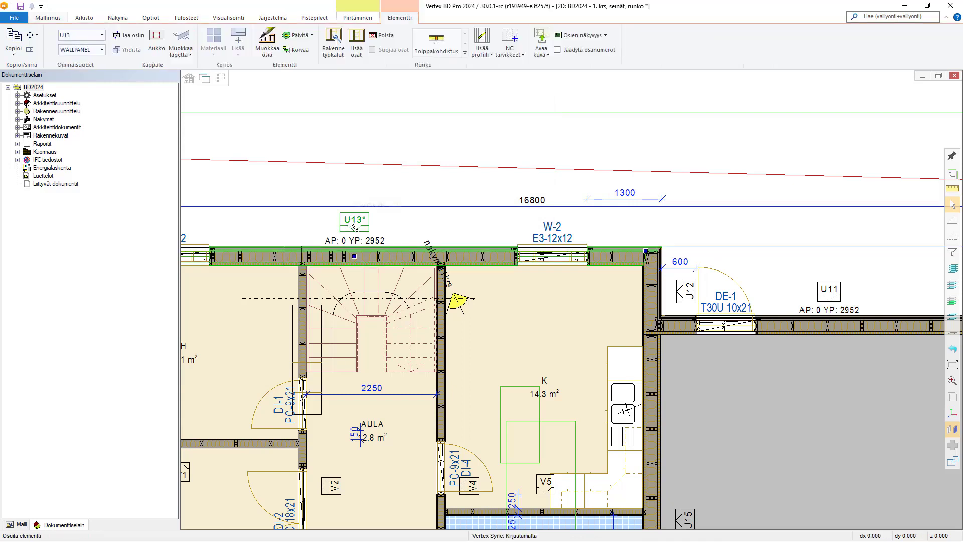
{"action": "left_click", "coordinate": [360, 44]}
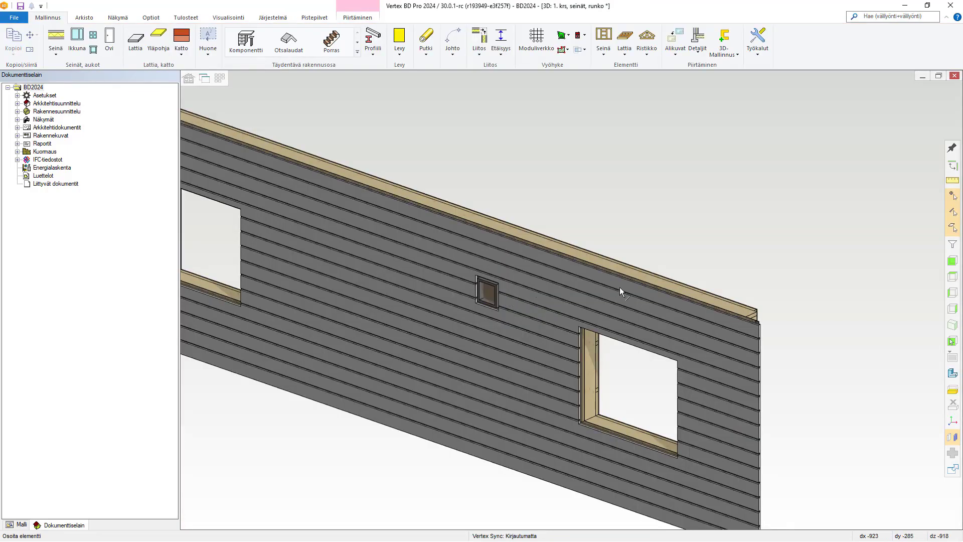
{"action": "middle_click_drag", "start_coordinate": [619, 287], "coordinate": [779, 327]}
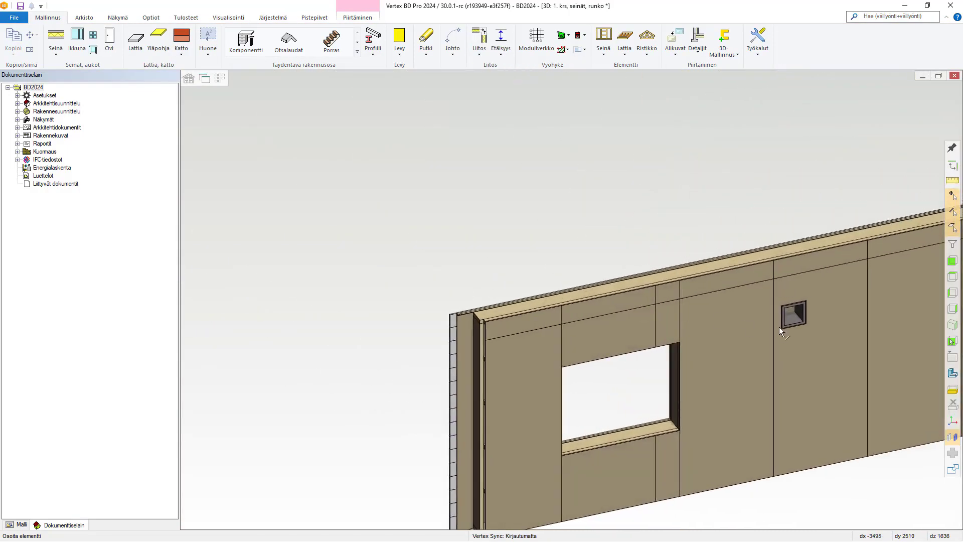
{"action": "scroll", "coordinate": [572, 299], "scroll_direction": "up", "scroll_amount": 5}
{"action": "scroll", "coordinate": [573, 299], "scroll_direction": "up", "scroll_amount": 1}
Edit the pass-through's properties in the 3D model to make it wider than it is high.
{"action": "left_click", "coordinate": [539, 238]}
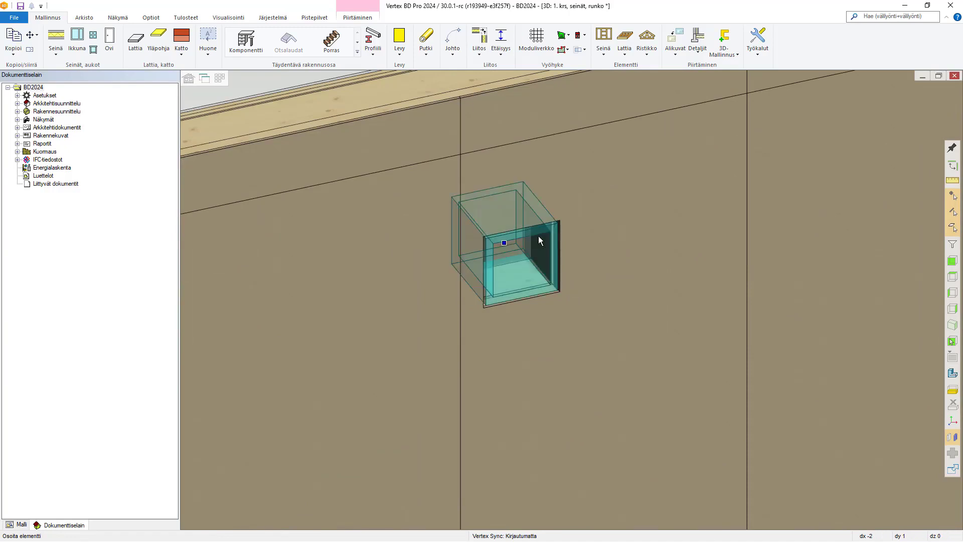
{"action": "left_click", "coordinate": [504, 243]}
{"action": "key", "text": "Escape"}
{"action": "double_click", "coordinate": [503, 255]}
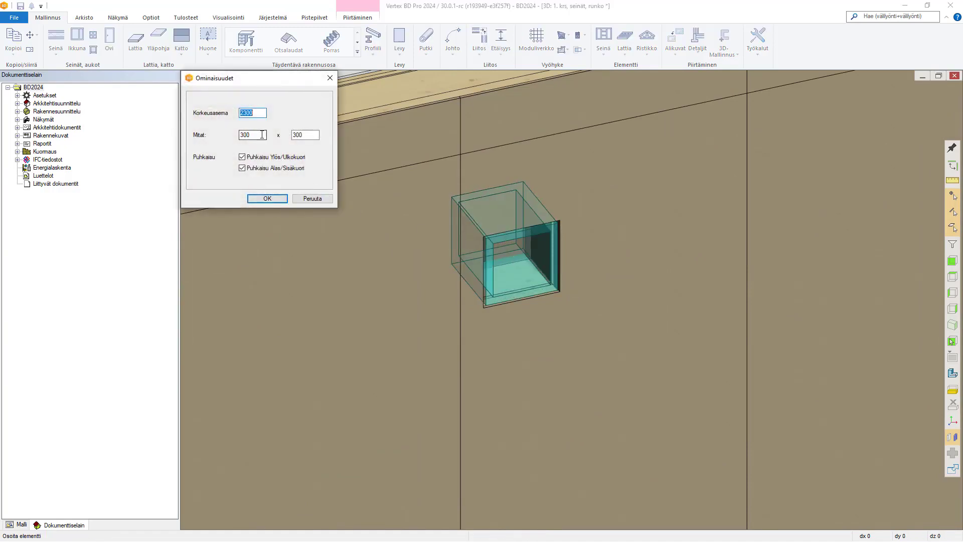
{"action": "key", "text": "Tab"}
{"action": "left_click", "coordinate": [267, 199]}
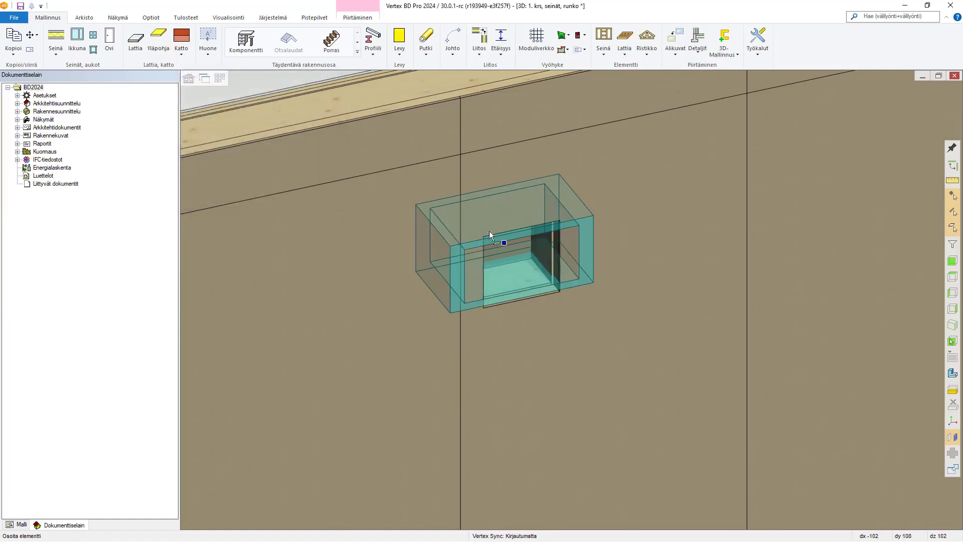
Move the pass-through about 344 mm sideways along wall U13 and regenerate the wall element's parts.
{"action": "left_click", "coordinate": [507, 243]}
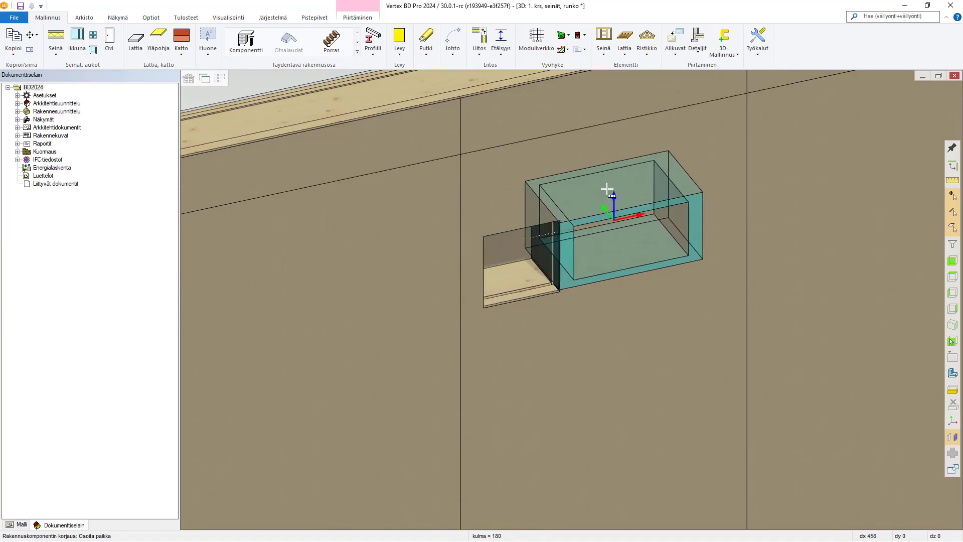
{"action": "left_click", "coordinate": [591, 135]}
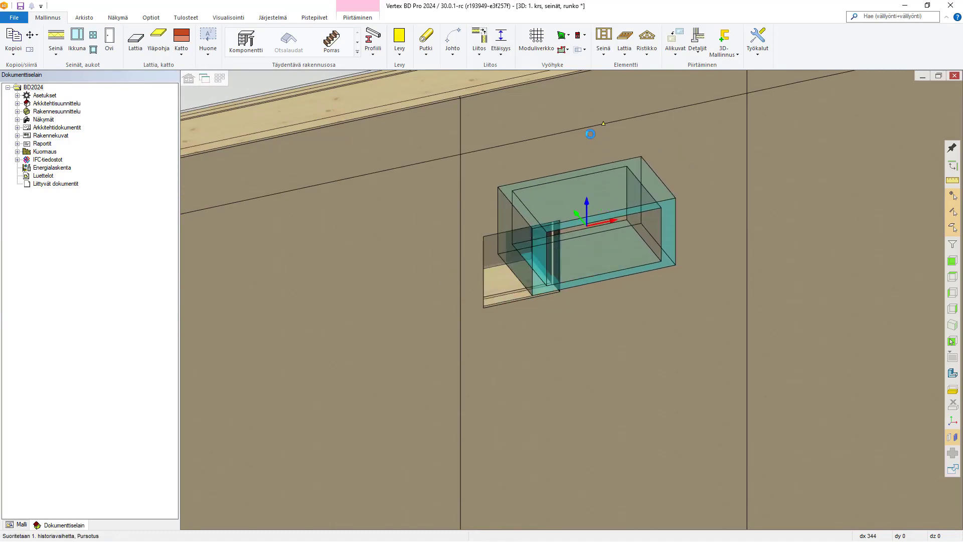
{"action": "left_click", "coordinate": [577, 134]}
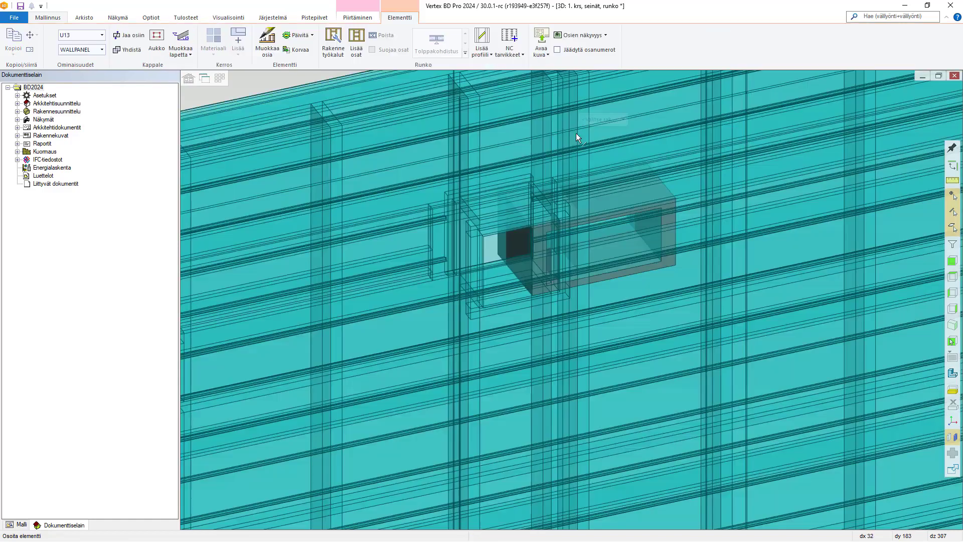
{"action": "left_click", "coordinate": [349, 39]}
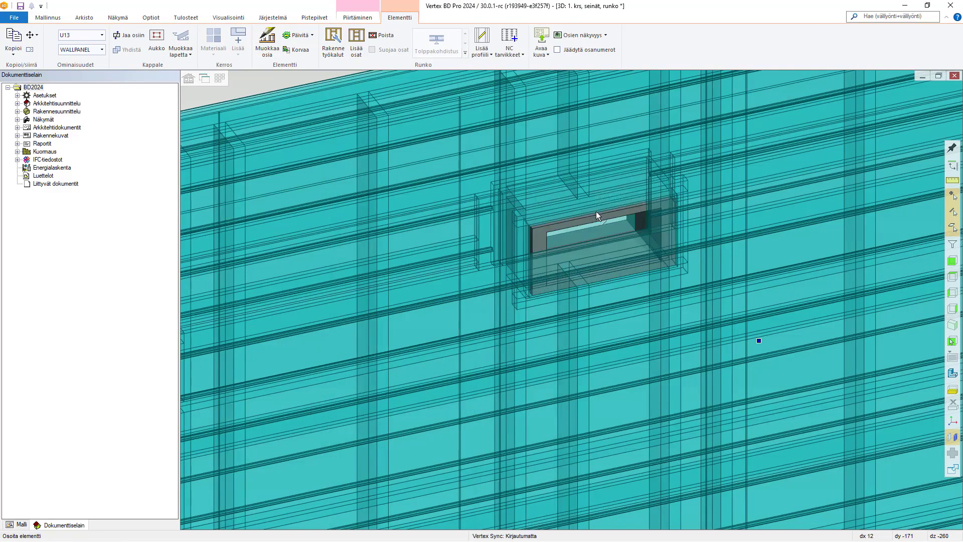
Deselect wall element U13 and isolate the upper-floor wall element U22 in the 3D model, hiding everything else.
{"action": "key", "text": "Escape"}
{"action": "scroll", "coordinate": [614, 225], "scroll_direction": "down", "scroll_amount": 3}
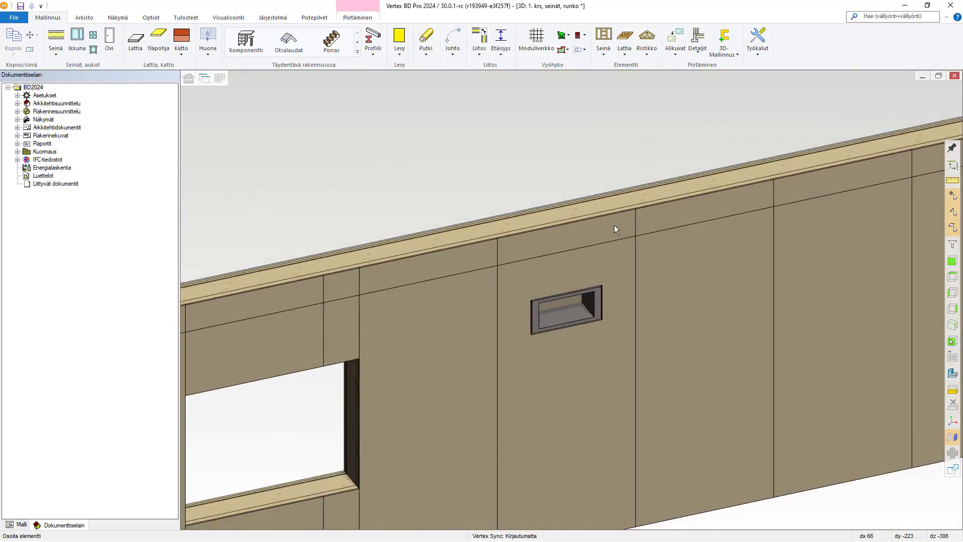
{"action": "scroll", "coordinate": [614, 224], "scroll_direction": "down", "scroll_amount": 5}
{"action": "middle_click_drag", "start_coordinate": [614, 225], "coordinate": [545, 292]}
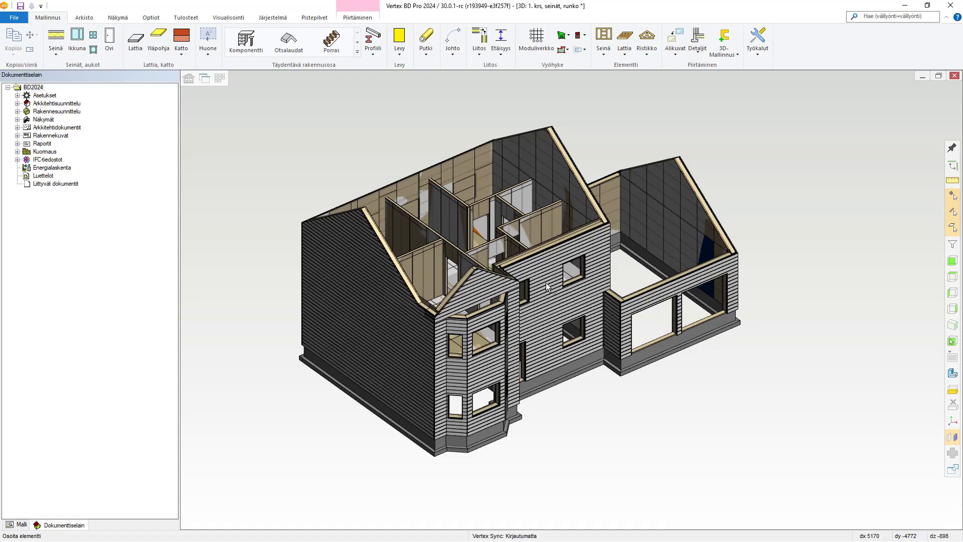
{"action": "left_click", "coordinate": [547, 283]}
{"action": "right_click", "coordinate": [615, 133]}
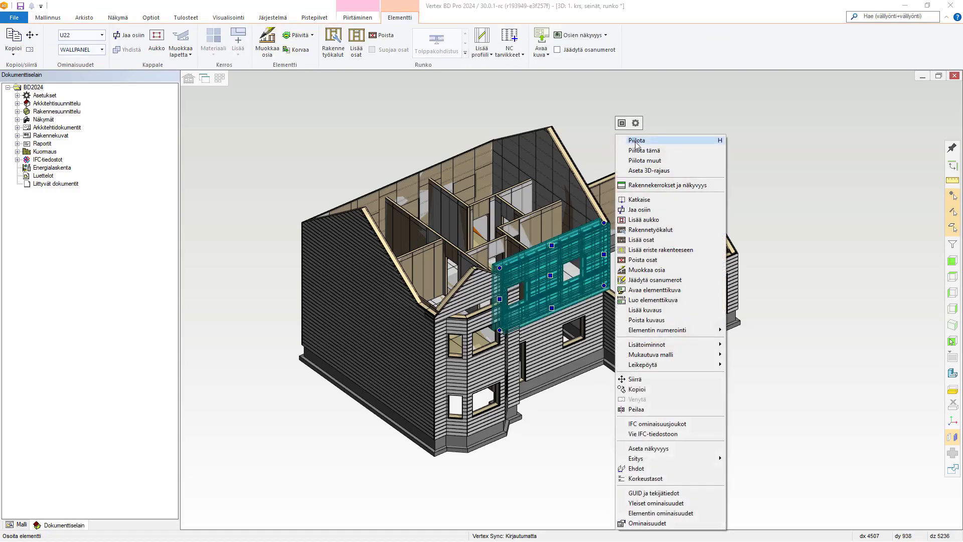
{"action": "left_click", "coordinate": [644, 160]}
Hide the parts of wall U22's outer layers, from Laudoitus UTV_28x195_VAAKA through Levytys GTS_9.
{"action": "right_click", "coordinate": [598, 133]}
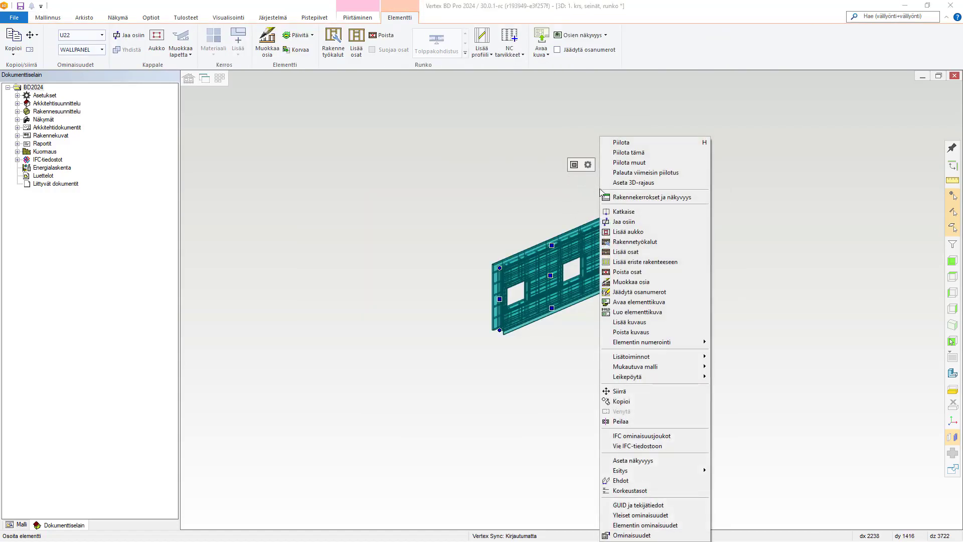
{"action": "left_click", "coordinate": [624, 197]}
{"action": "left_click", "coordinate": [316, 111]}
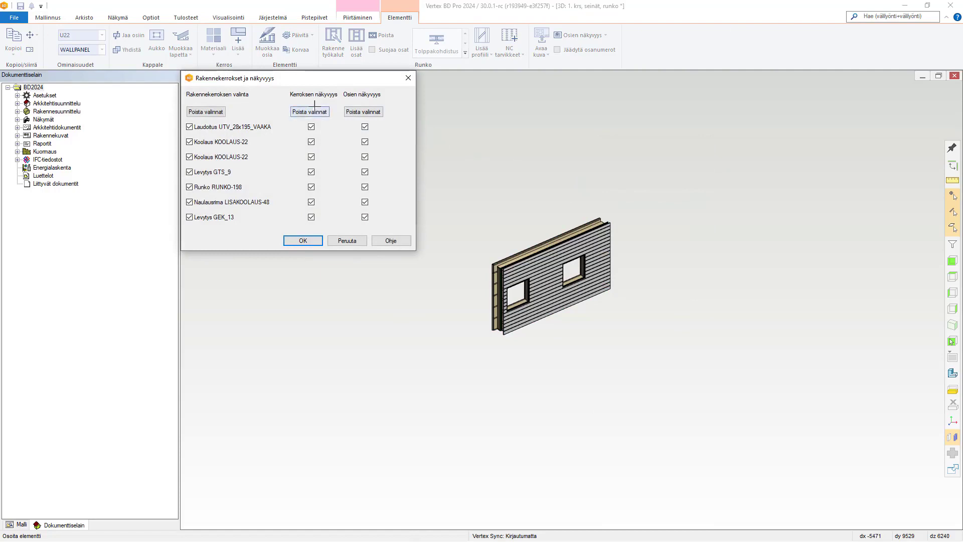
{"action": "left_click", "coordinate": [366, 128]}
{"action": "left_click", "coordinate": [366, 171]}
{"action": "left_click", "coordinate": [304, 241]}
{"action": "left_click", "coordinate": [536, 209]}
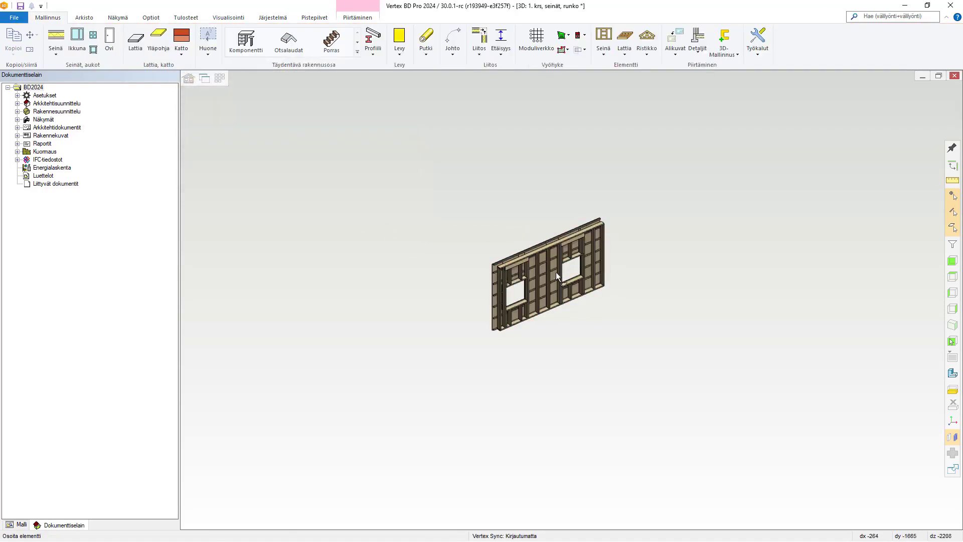
Set the surface of the middle stud between wall U22's two window openings to the user-defined PIECE.GREEN.
{"action": "scroll", "coordinate": [555, 273], "scroll_direction": "up", "scroll_amount": 5}
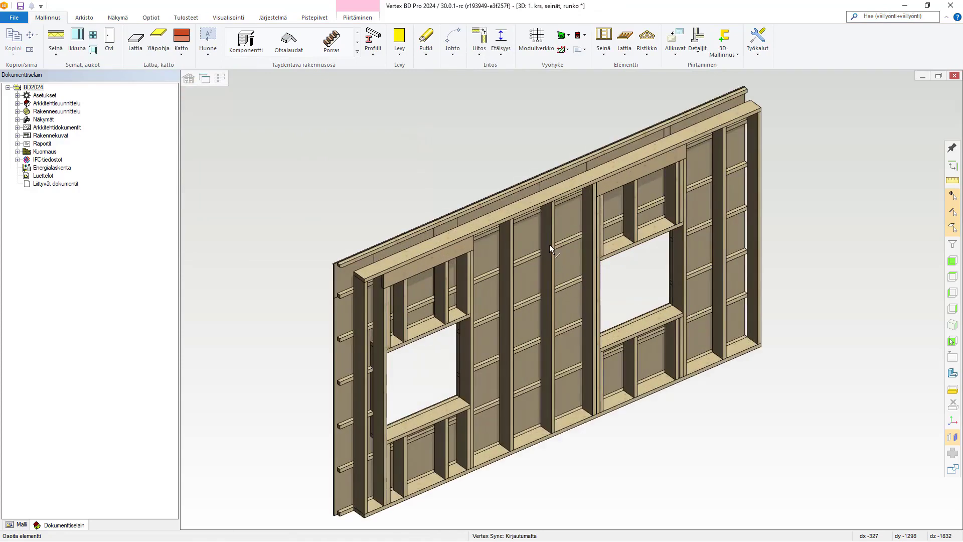
{"action": "left_click", "coordinate": [549, 244]}
{"action": "left_click", "coordinate": [182, 41]}
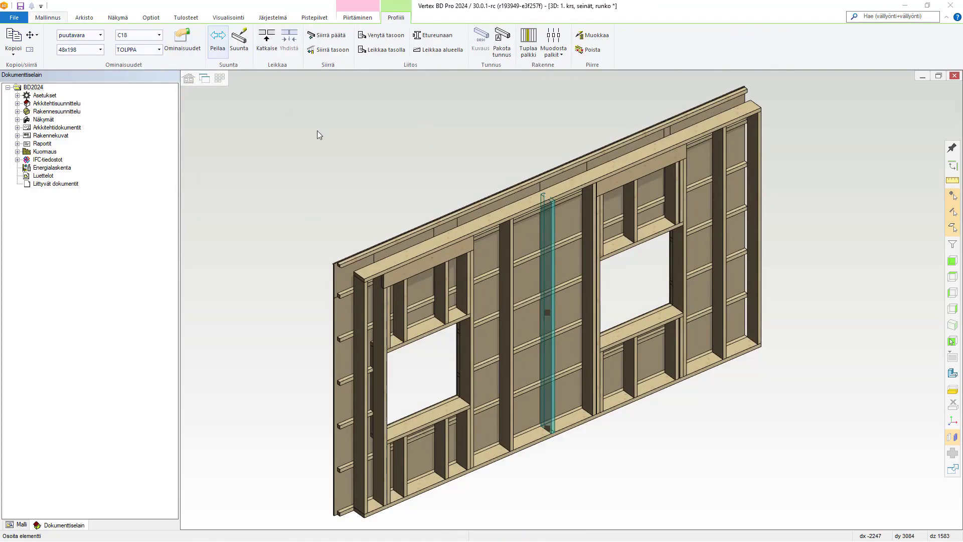
{"action": "left_click", "coordinate": [440, 208]}
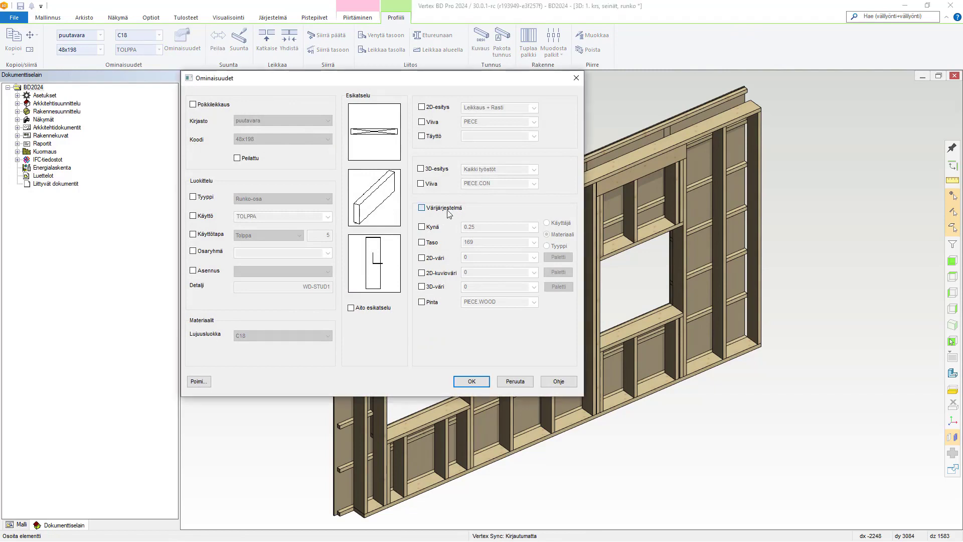
{"action": "left_click", "coordinate": [423, 302]}
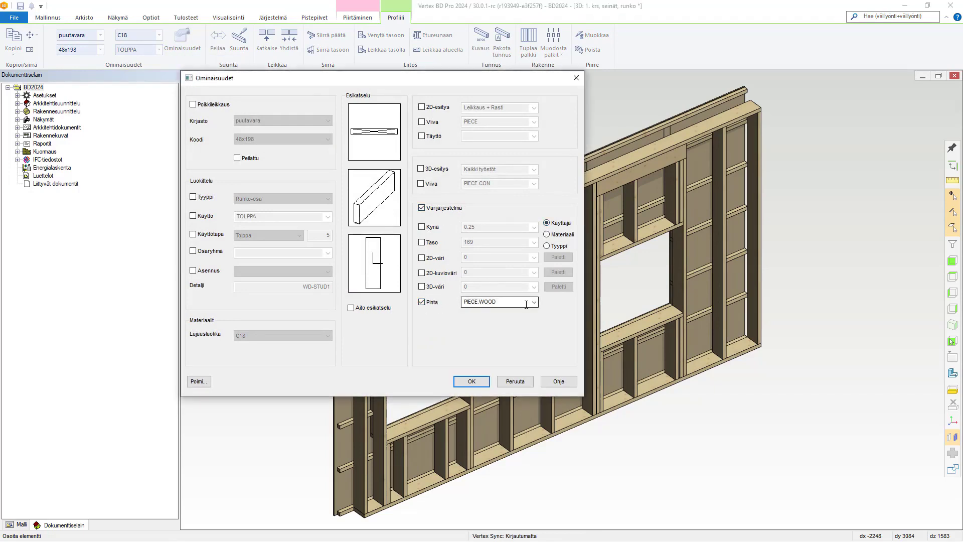
{"action": "left_click", "coordinate": [534, 301]}
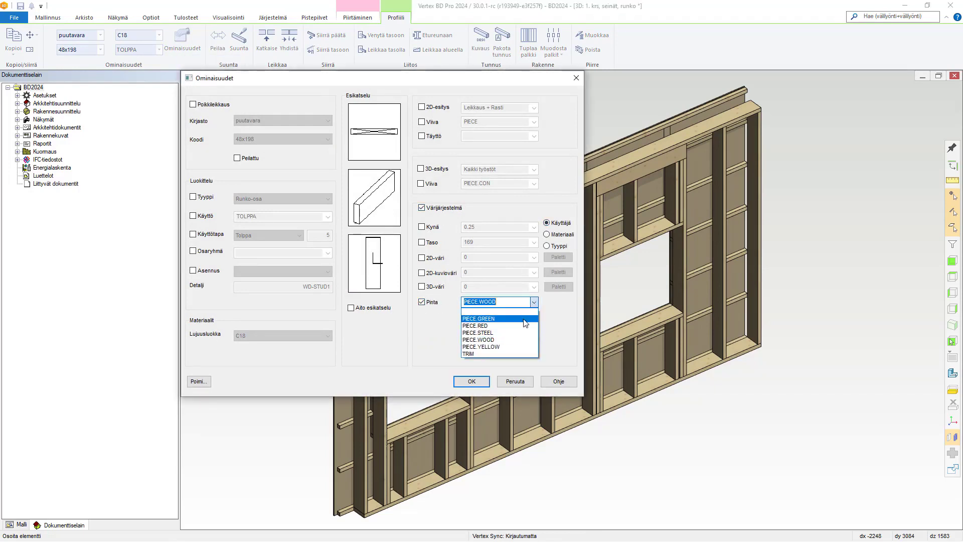
{"action": "left_click", "coordinate": [525, 319]}
{"action": "left_click", "coordinate": [472, 381]}
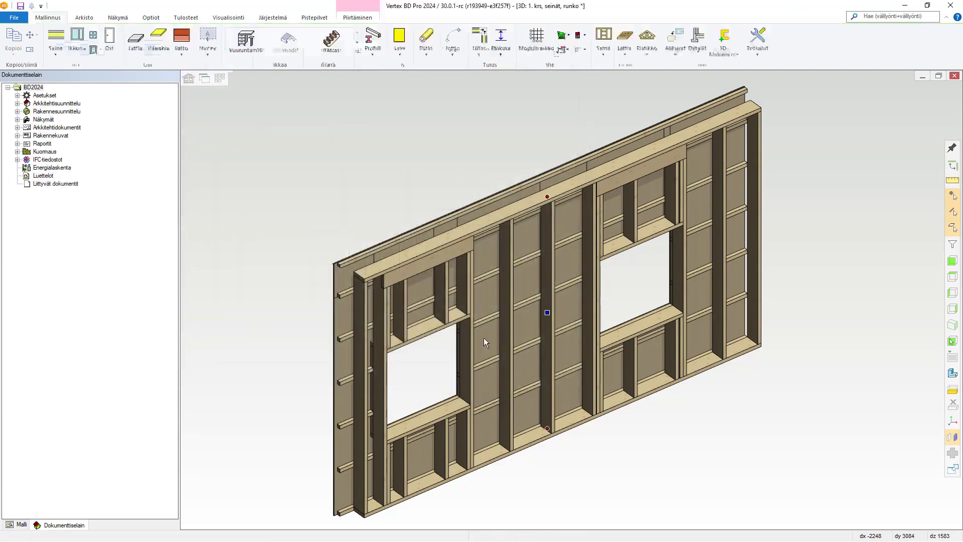
{"action": "left_click", "coordinate": [488, 159]}
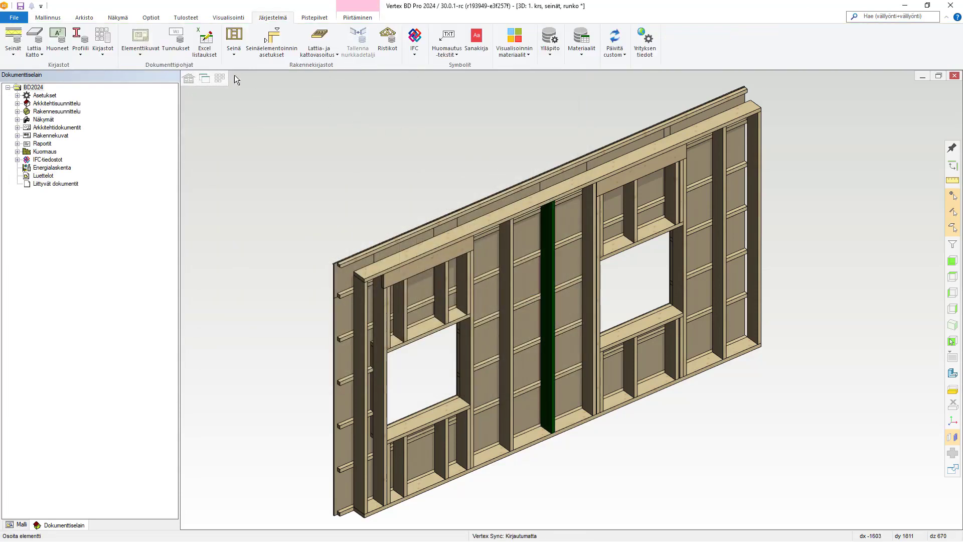
Open the standard gypsum board library Kipsilevyt, FI in the library browser.
{"action": "left_click", "coordinate": [103, 49]}
{"action": "left_click", "coordinate": [117, 67]}
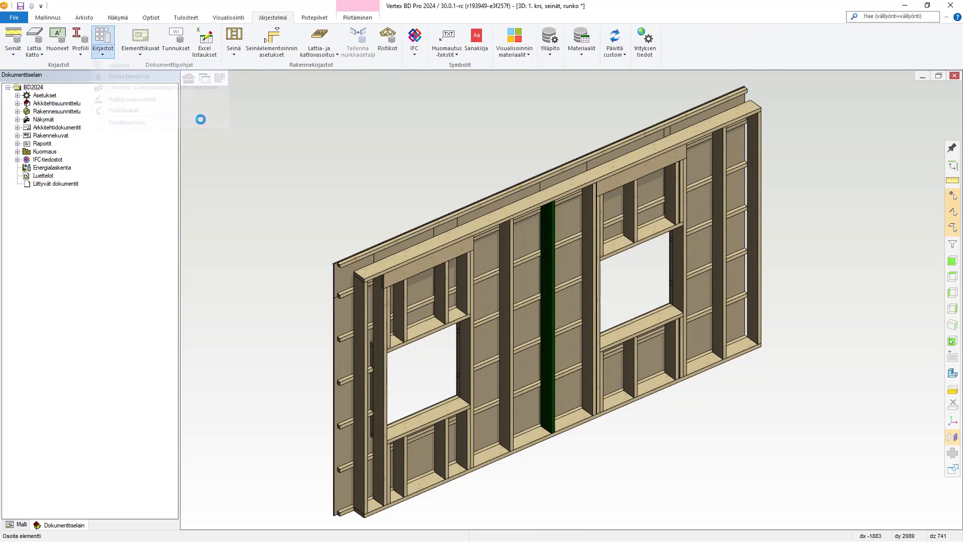
{"action": "double_click", "coordinate": [333, 165]}
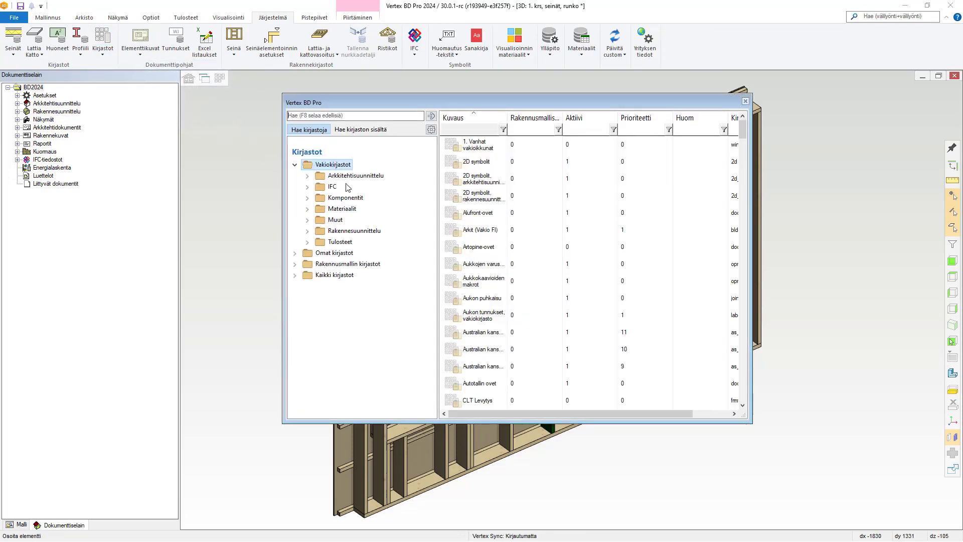
{"action": "double_click", "coordinate": [351, 231]}
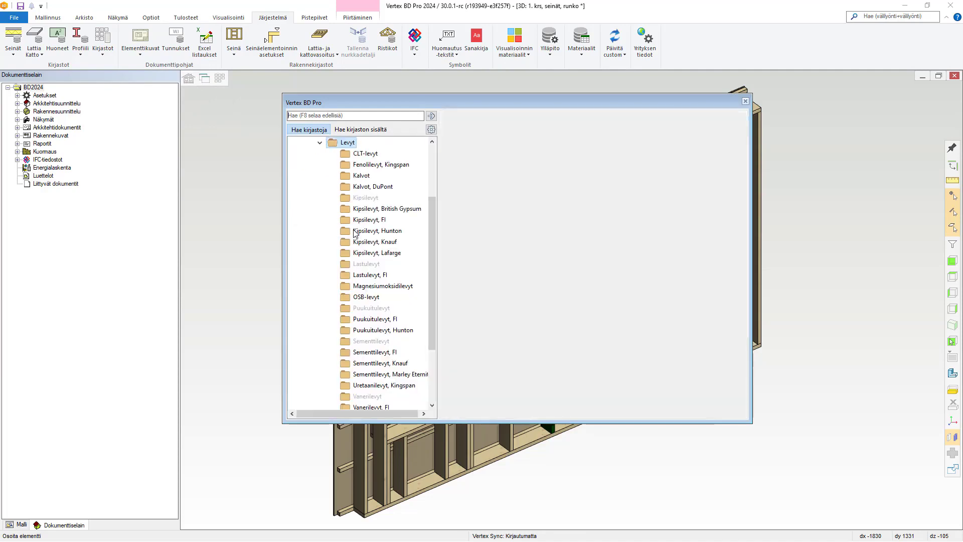
{"action": "left_click", "coordinate": [382, 220]}
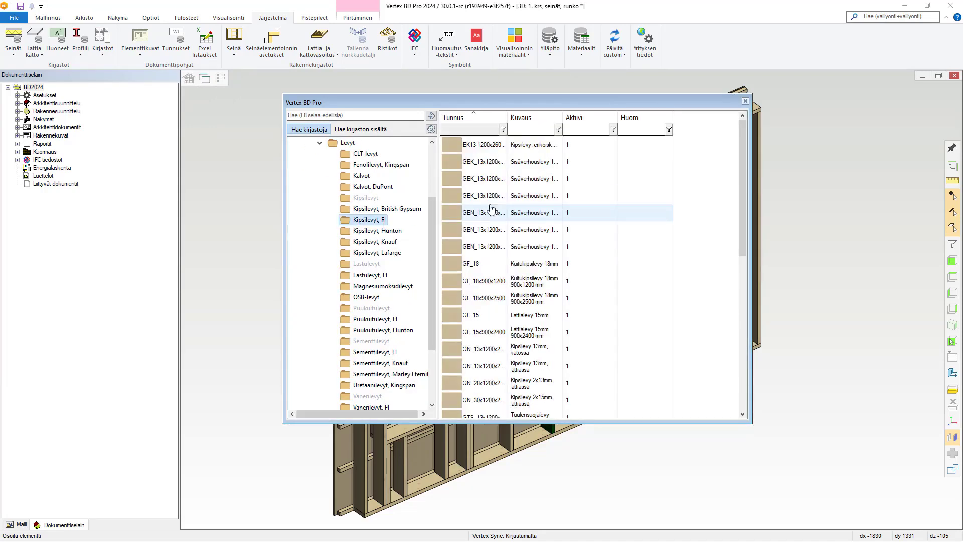
Copy the GEK_13x1200x2600, 2700 and 3000 boards to a new own library described as Kipsilevyt, FI WEB.
{"action": "left_click_drag", "start_coordinate": [508, 115], "coordinate": [569, 116]}
{"action": "left_click", "coordinate": [516, 161]}
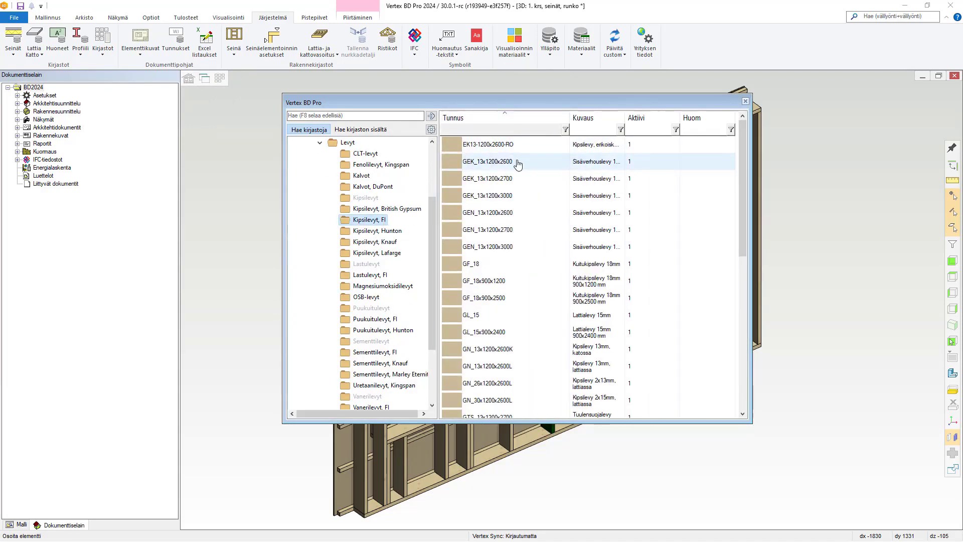
{"action": "left_click", "coordinate": [515, 196], "text": "shift"}
{"action": "right_click", "coordinate": [516, 195]}
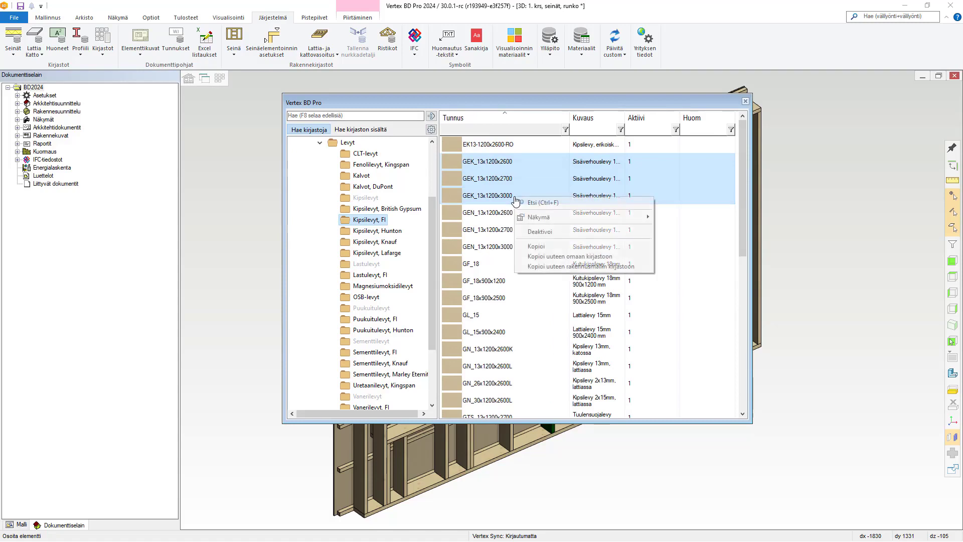
{"action": "left_click", "coordinate": [569, 257]}
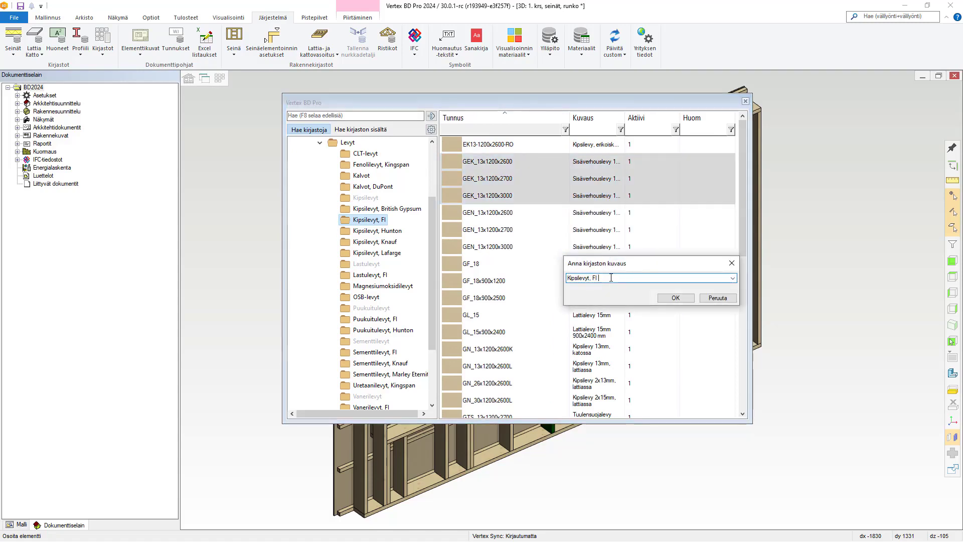
{"action": "type", "text": "WEB"}
{"action": "key", "text": "Return"}
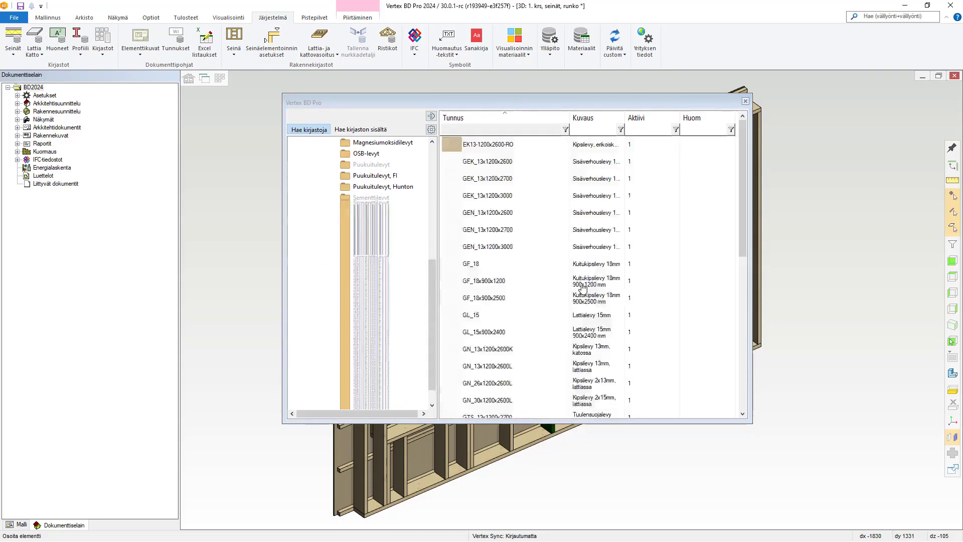
Set the surface colour (Pinnan väri) of the GEK_13 boards in Kipsilevyt, FI WEB to SHEET.BLUE and close the libraries.
{"action": "right_click", "coordinate": [391, 373]}
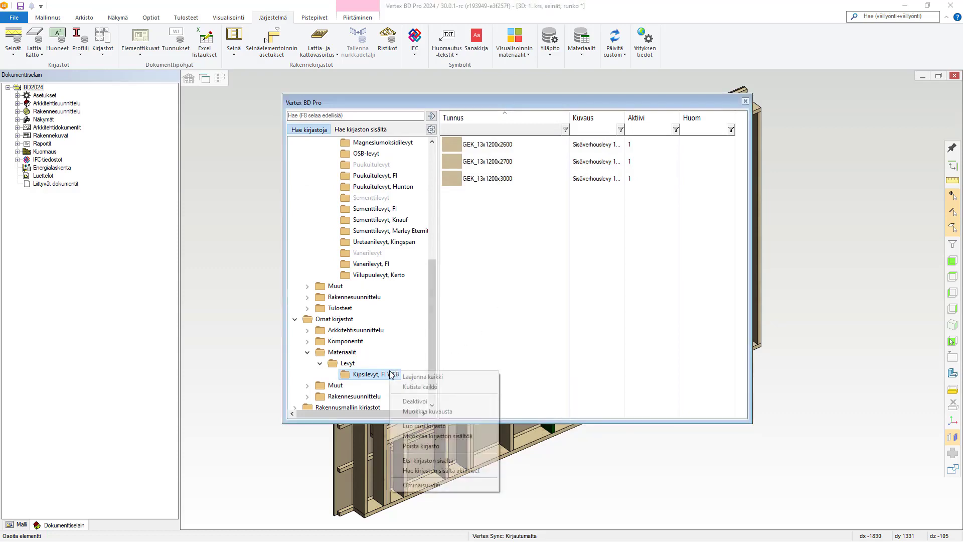
{"action": "left_click", "coordinate": [436, 436]}
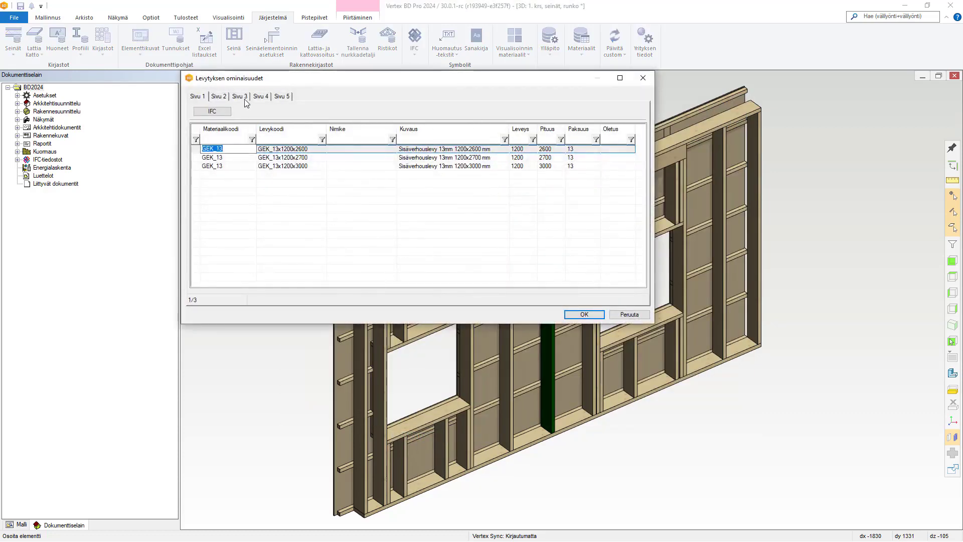
{"action": "left_click", "coordinate": [239, 97]}
{"action": "left_click", "coordinate": [391, 149]}
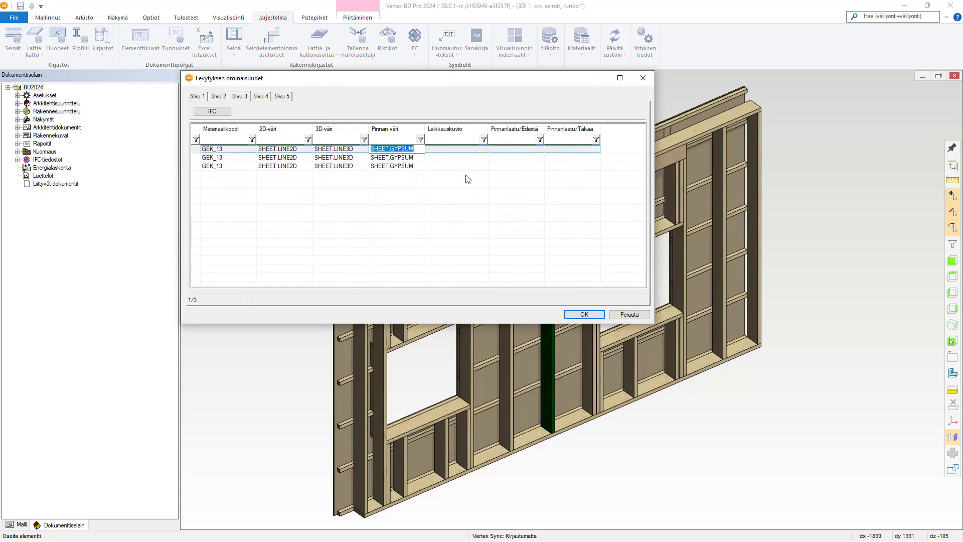
{"action": "key", "text": "Down"}
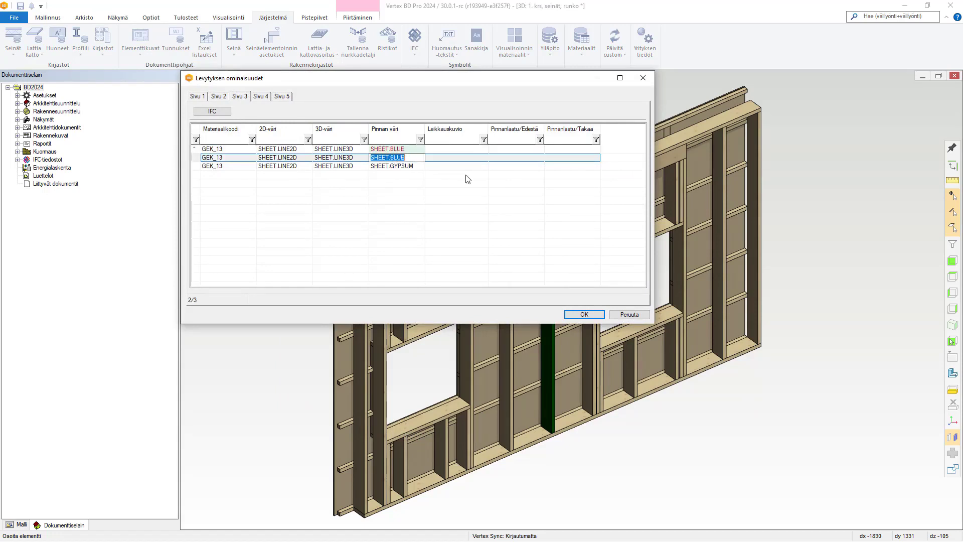
{"action": "key", "text": "Down"}
{"action": "left_click", "coordinate": [583, 315]}
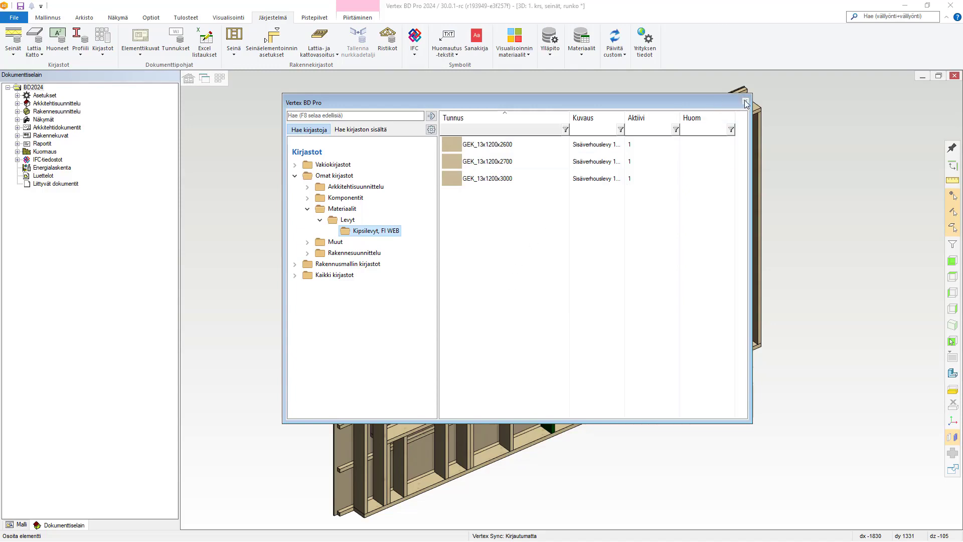
{"action": "left_click", "coordinate": [746, 103]}
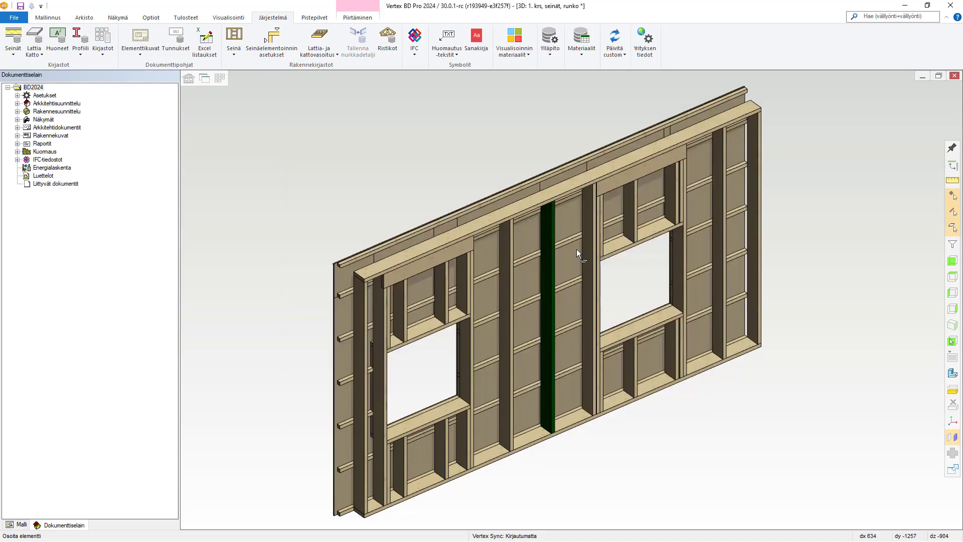
Replace the gypsum board beside the green stud with GEK_13x1200x3000 from Kipsilevyt, FI WEB.
{"action": "left_click", "coordinate": [525, 236]}
{"action": "left_click", "coordinate": [149, 38]}
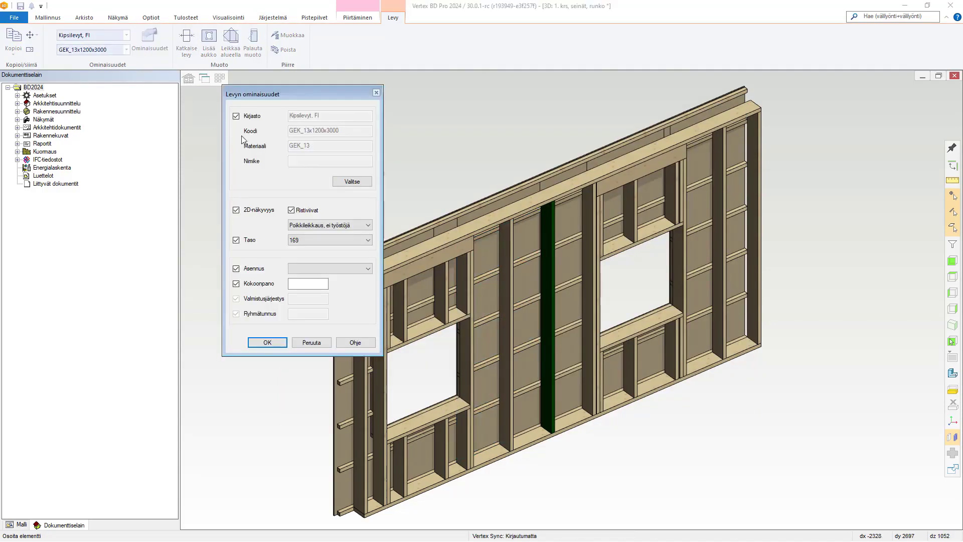
{"action": "left_click", "coordinate": [352, 180]}
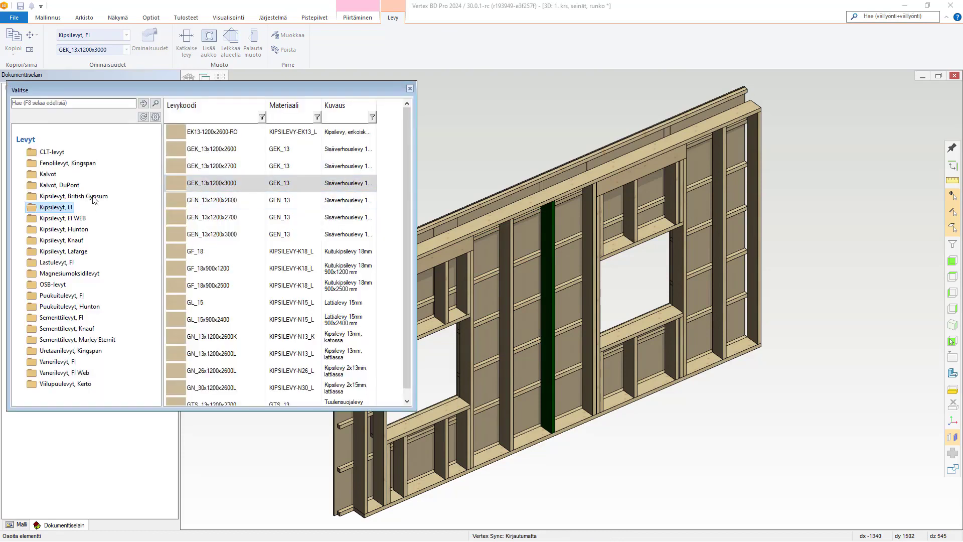
{"action": "left_click", "coordinate": [83, 219]}
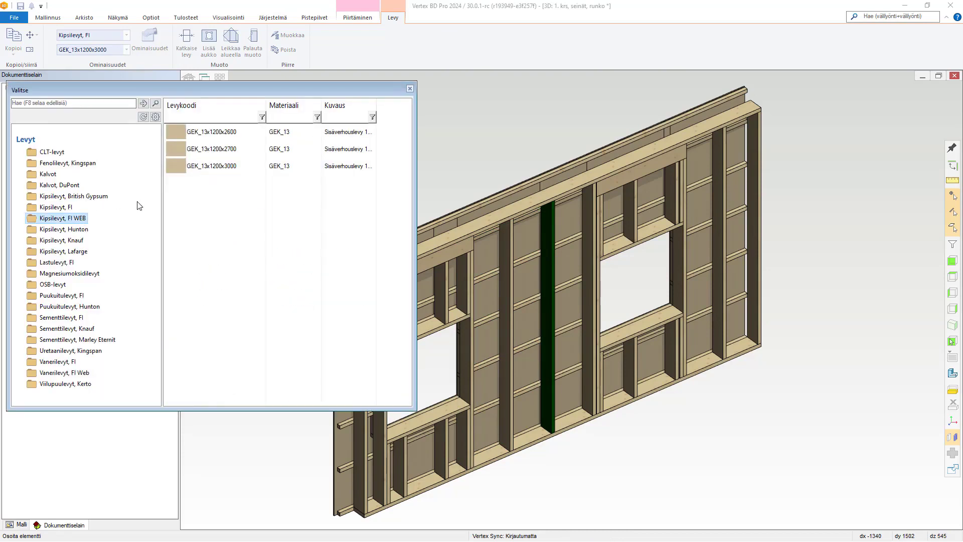
{"action": "double_click", "coordinate": [211, 166]}
{"action": "left_click", "coordinate": [267, 342]}
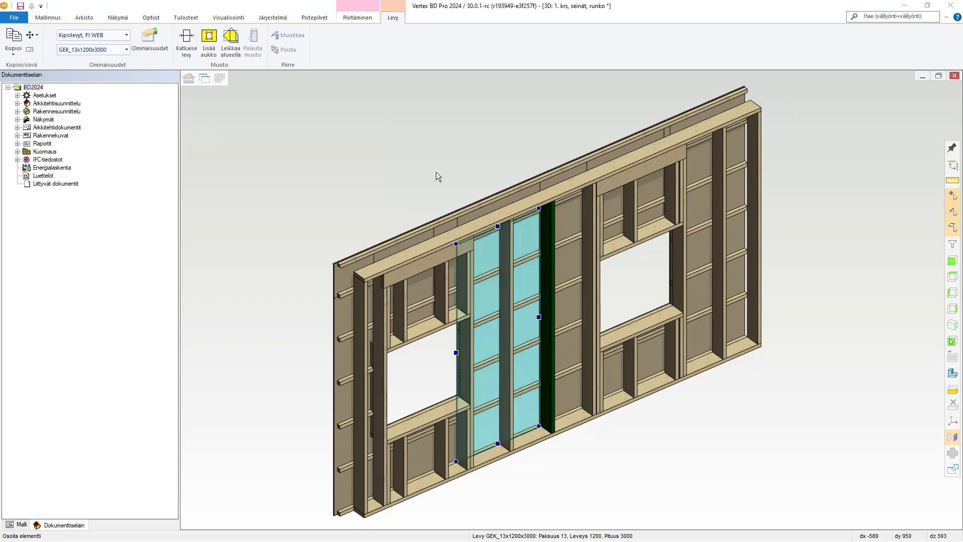
{"action": "middle_click_drag", "start_coordinate": [525, 237], "coordinate": [540, 219]}
Open the wall's element drawing U22 and set the parts (Osat) of the Runko layer to 3D in the main elevation view.
{"action": "left_click", "coordinate": [561, 191]}
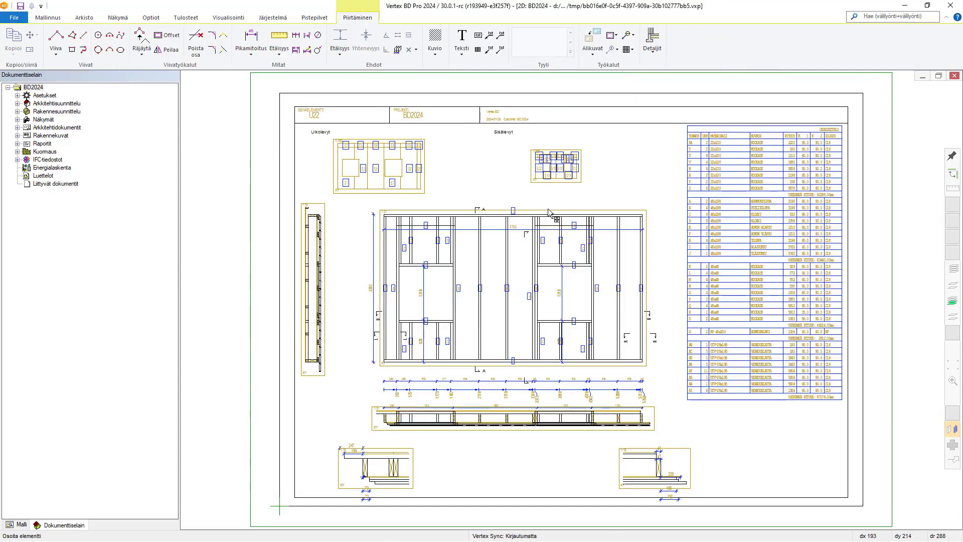
{"action": "left_click", "coordinate": [549, 211]}
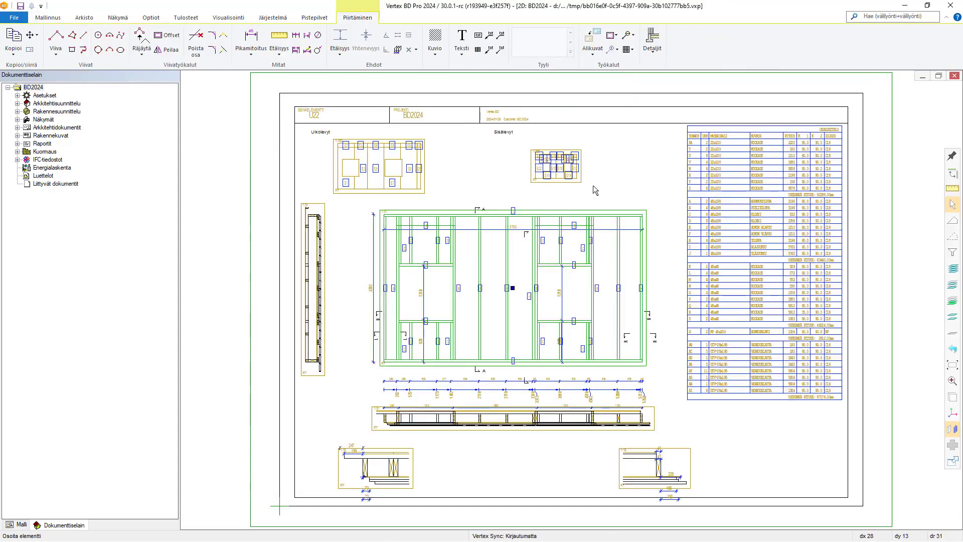
{"action": "right_click", "coordinate": [599, 183]}
{"action": "left_click", "coordinate": [627, 342]}
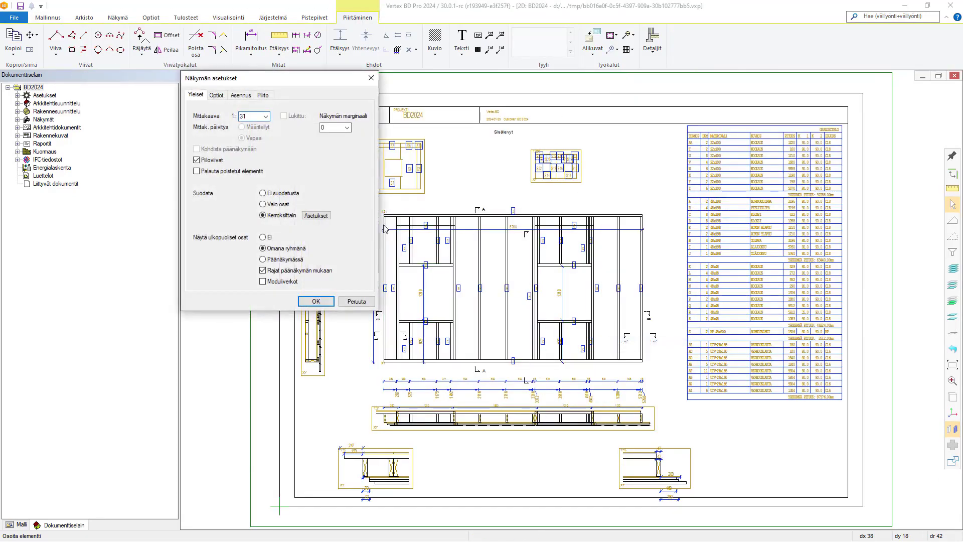
{"action": "left_click", "coordinate": [323, 216]}
{"action": "left_click", "coordinate": [352, 159]}
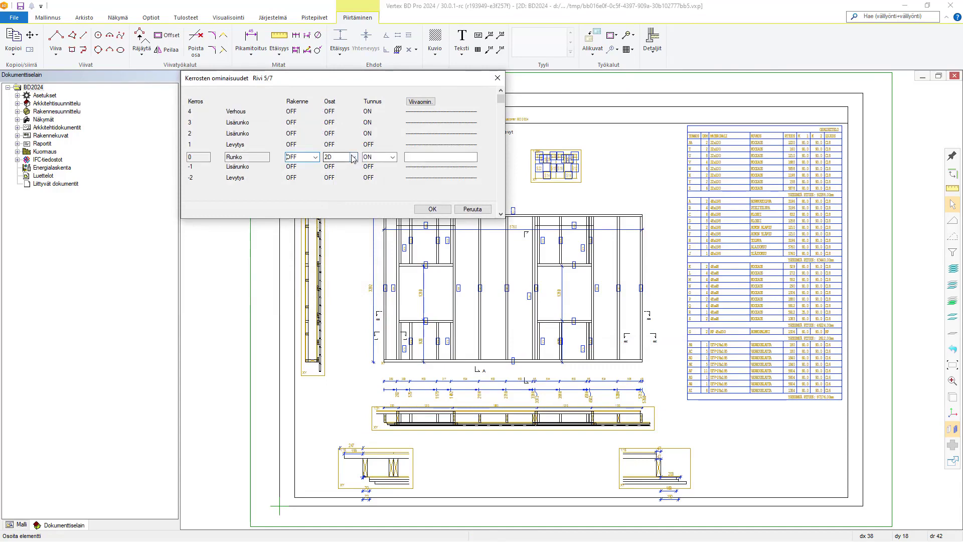
{"action": "left_click", "coordinate": [354, 157]}
{"action": "left_click", "coordinate": [346, 173]}
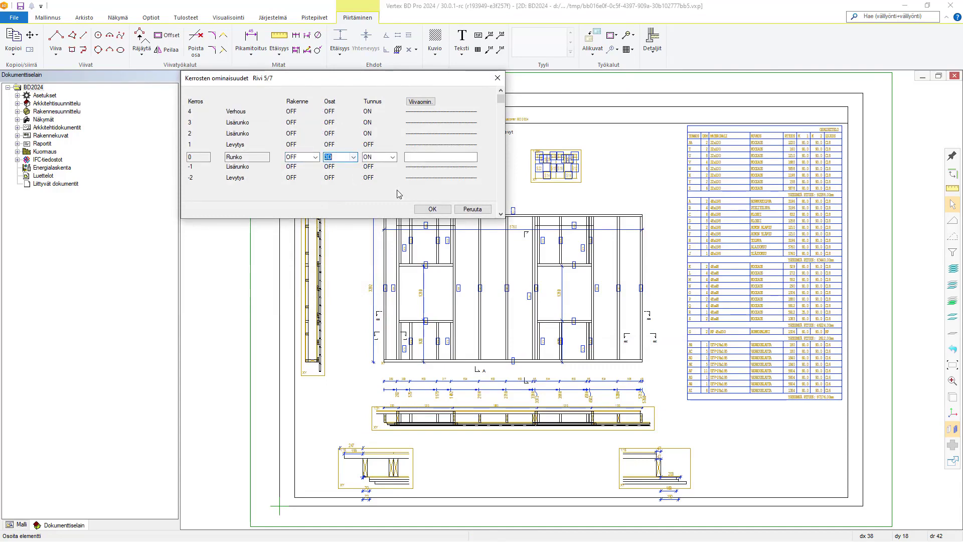
{"action": "left_click", "coordinate": [432, 210]}
Set the main elevation view's drawing style (Piirtotapa) to Varjostus+Rautalanka and apply the view settings.
{"action": "left_click", "coordinate": [263, 95]}
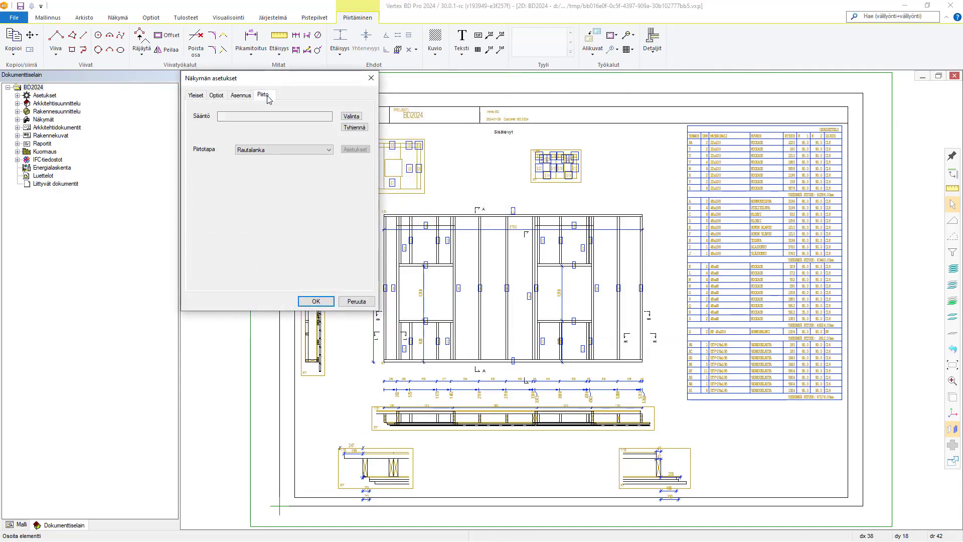
{"action": "left_click", "coordinate": [319, 150]}
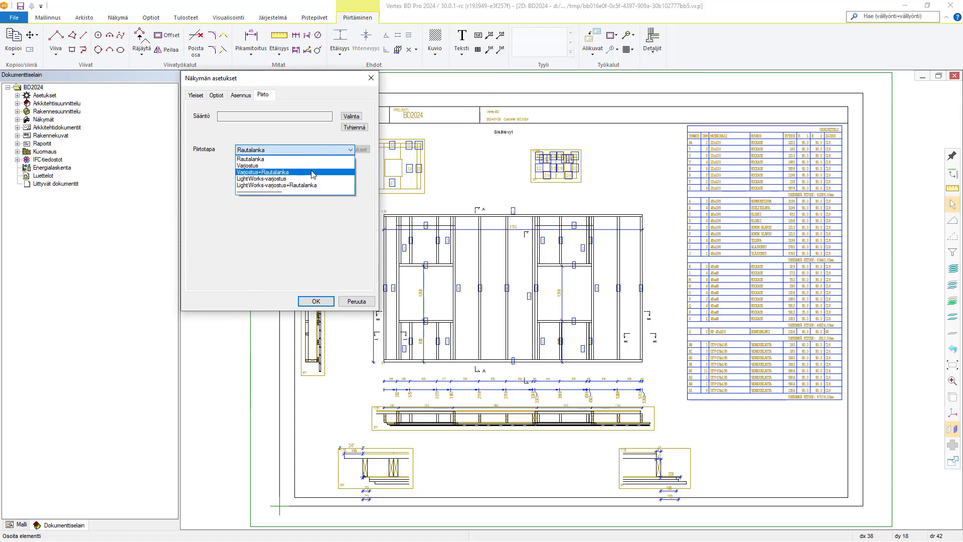
{"action": "left_click", "coordinate": [313, 172]}
{"action": "left_click", "coordinate": [325, 301]}
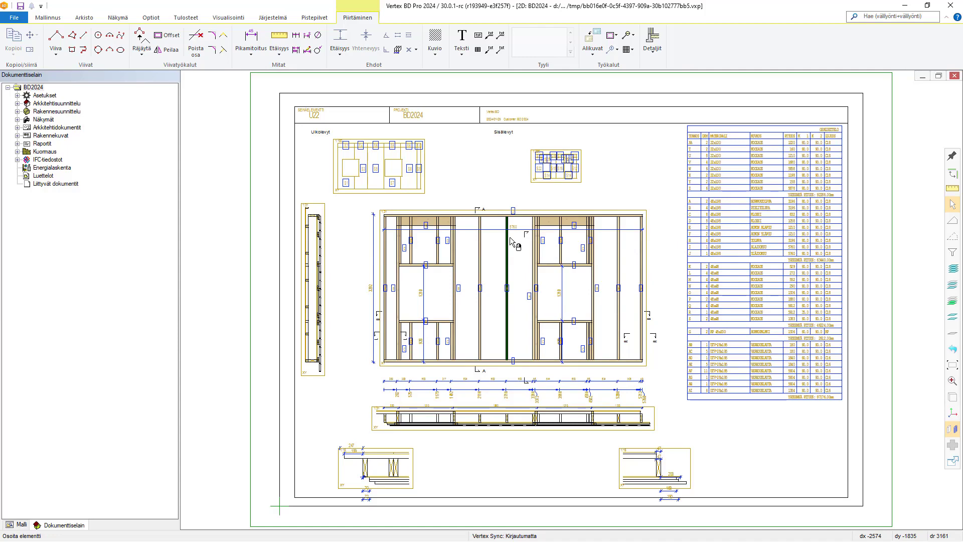
Set the labels (Tunnus) of the Levytys layer -2 to OFF in the Sisälevyt view.
{"action": "left_click", "coordinate": [582, 155]}
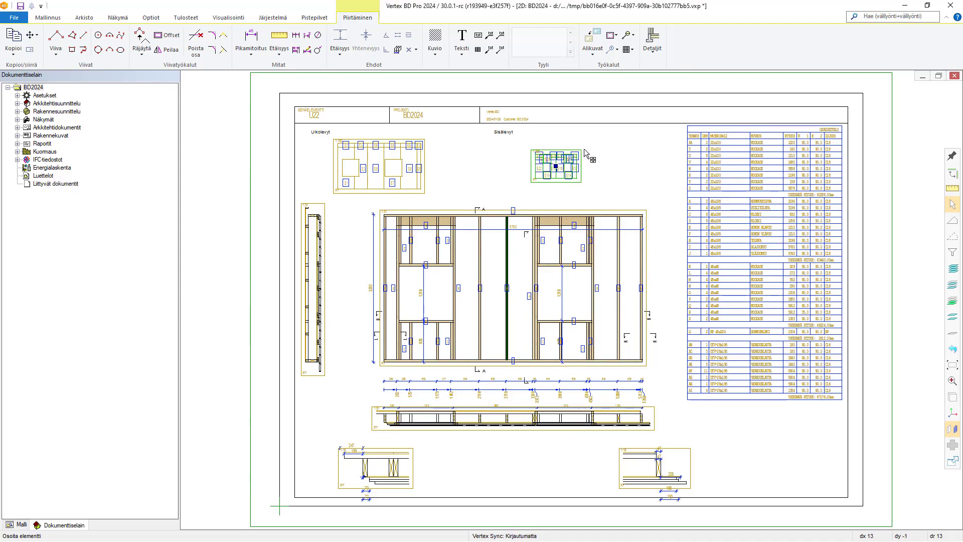
{"action": "right_click", "coordinate": [584, 152]}
{"action": "left_click", "coordinate": [621, 302]}
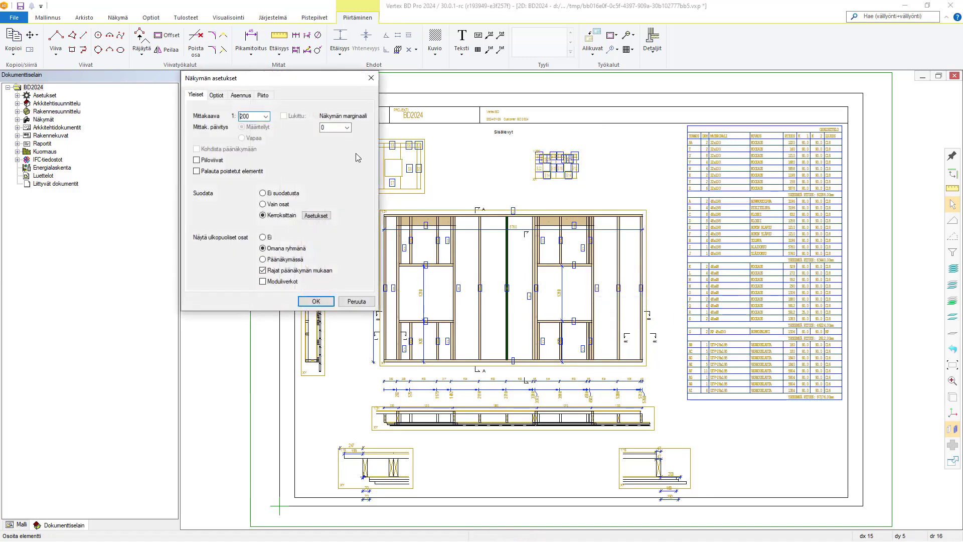
{"action": "left_click", "coordinate": [324, 215]}
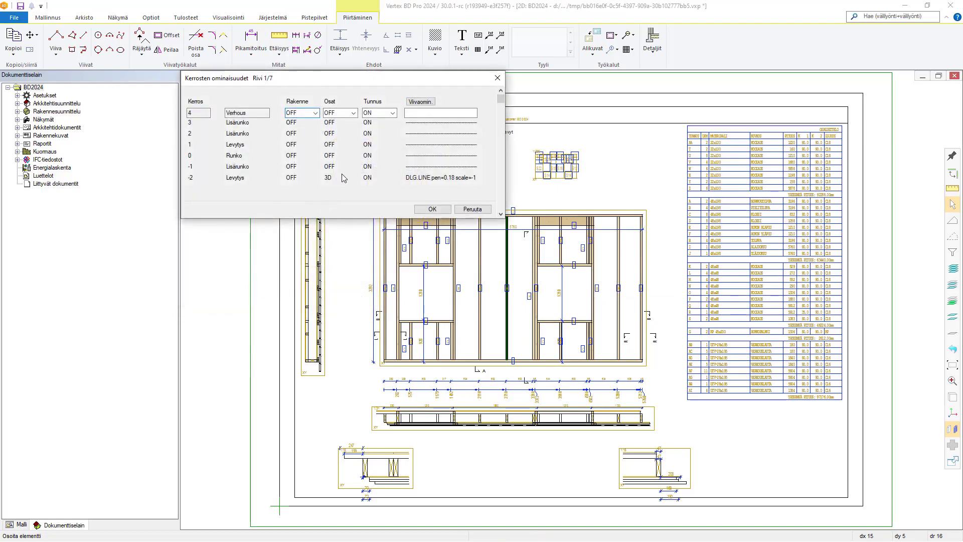
{"action": "left_click", "coordinate": [352, 178]}
{"action": "left_click", "coordinate": [393, 179]}
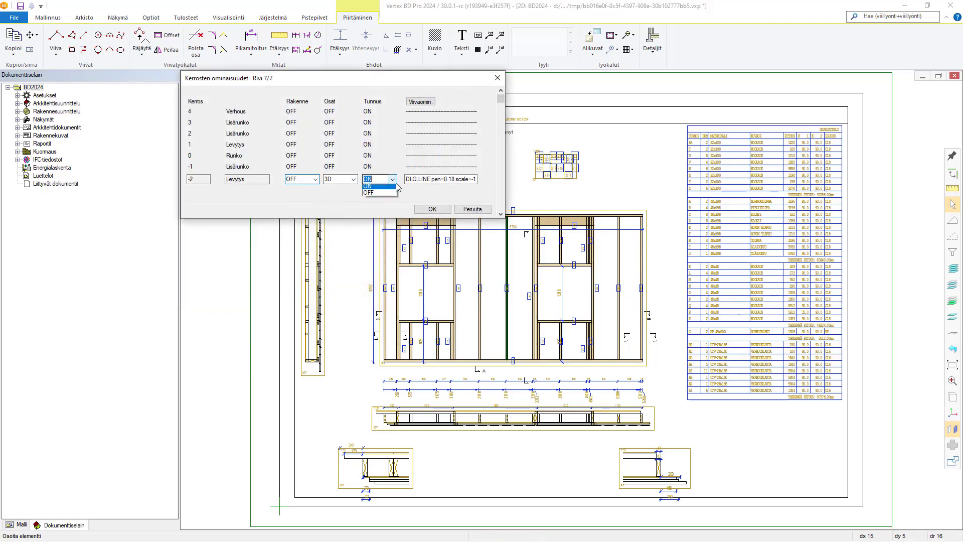
{"action": "left_click", "coordinate": [381, 192]}
{"action": "left_click", "coordinate": [433, 209]}
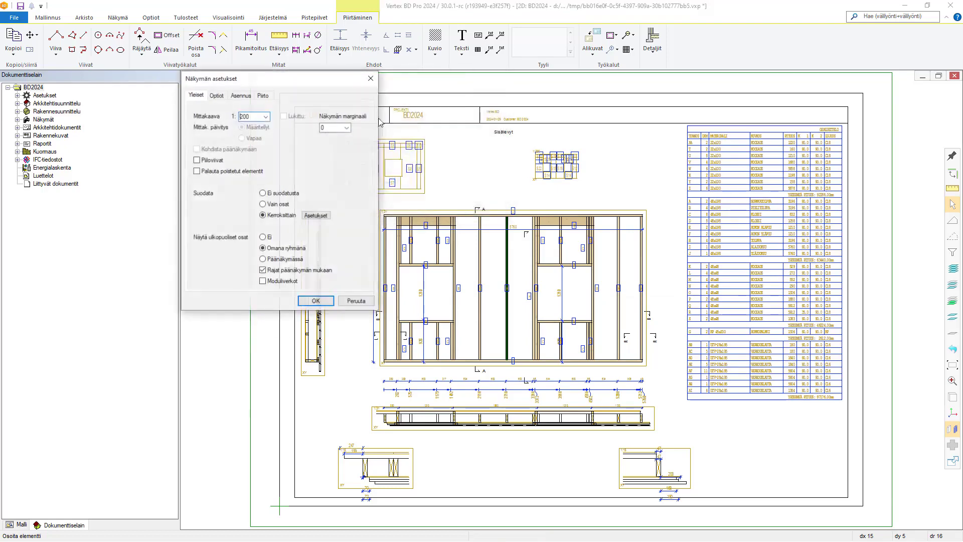
Set the Sisälevyt view's drawing style (Piirtotapa) to Varjostus+Rautalanka and apply its settings.
{"action": "left_click", "coordinate": [263, 95]}
{"action": "left_click", "coordinate": [334, 148]}
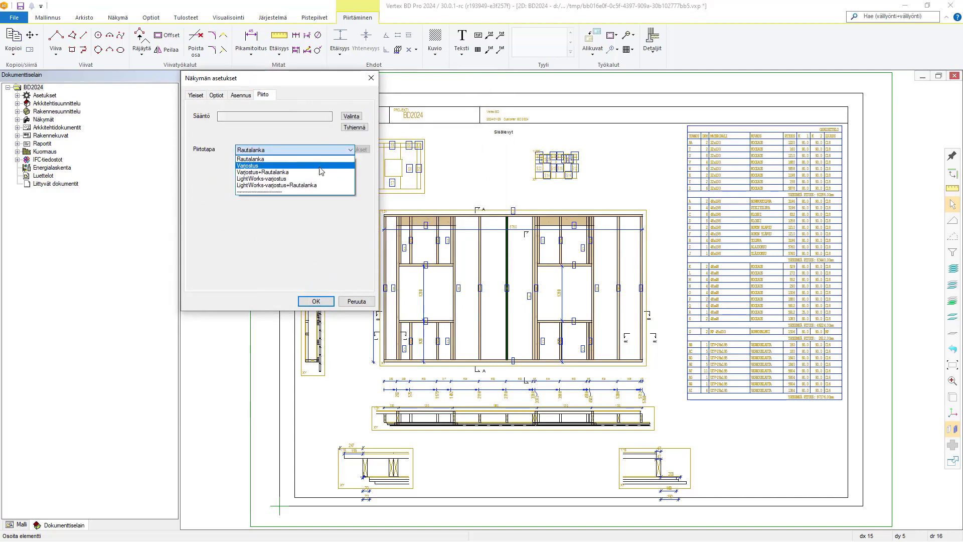
{"action": "left_click", "coordinate": [321, 172]}
{"action": "left_click", "coordinate": [316, 301]}
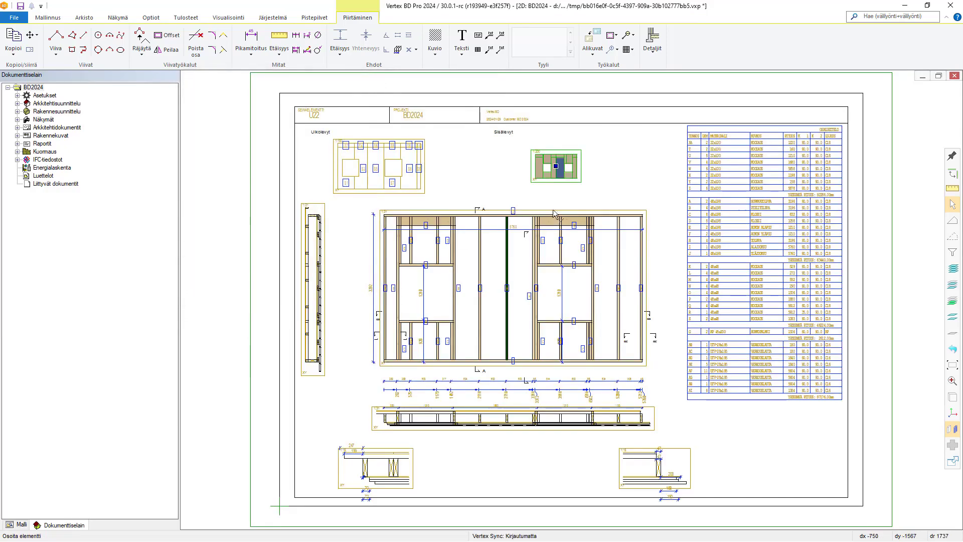
Set the Sisälevyt view's scale to 1:100 and move the view clear of its heading.
{"action": "scroll", "coordinate": [588, 169], "scroll_direction": "up", "scroll_amount": 4}
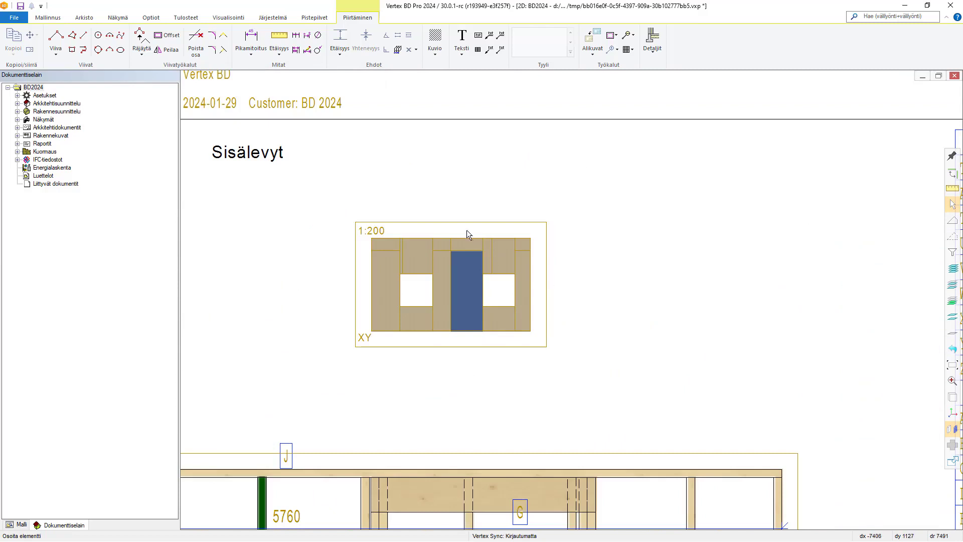
{"action": "right_click", "coordinate": [451, 284]}
{"action": "left_click", "coordinate": [497, 443]}
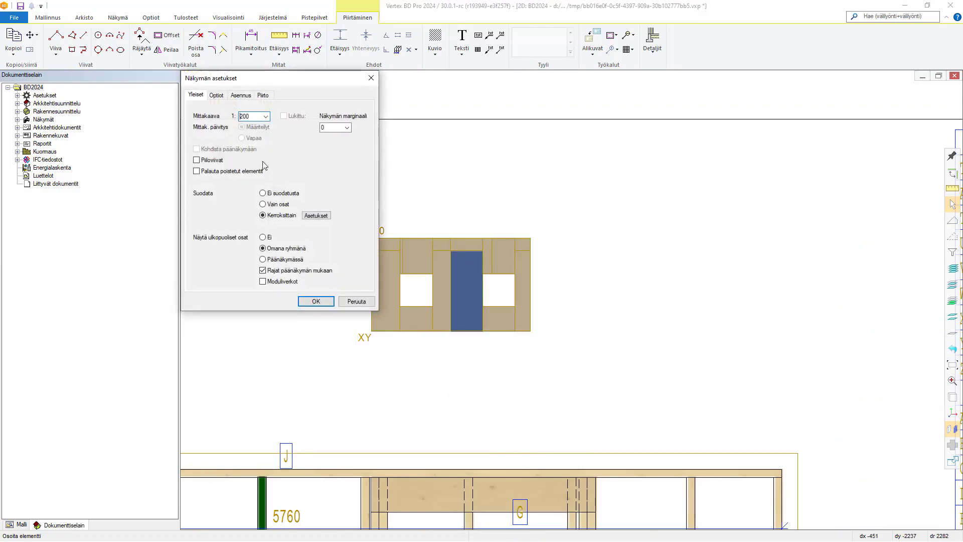
{"action": "left_click", "coordinate": [266, 117]}
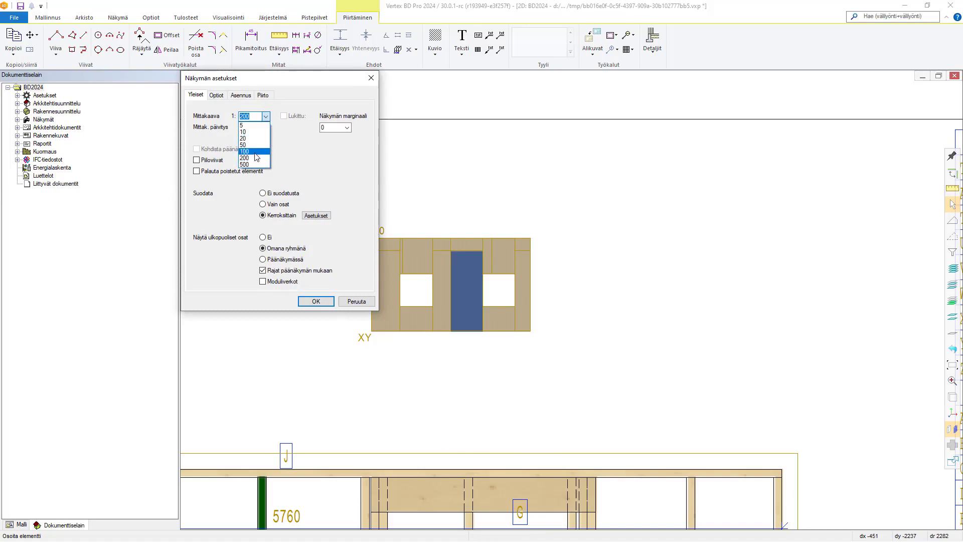
{"action": "left_click", "coordinate": [256, 158]}
{"action": "left_click", "coordinate": [315, 300]}
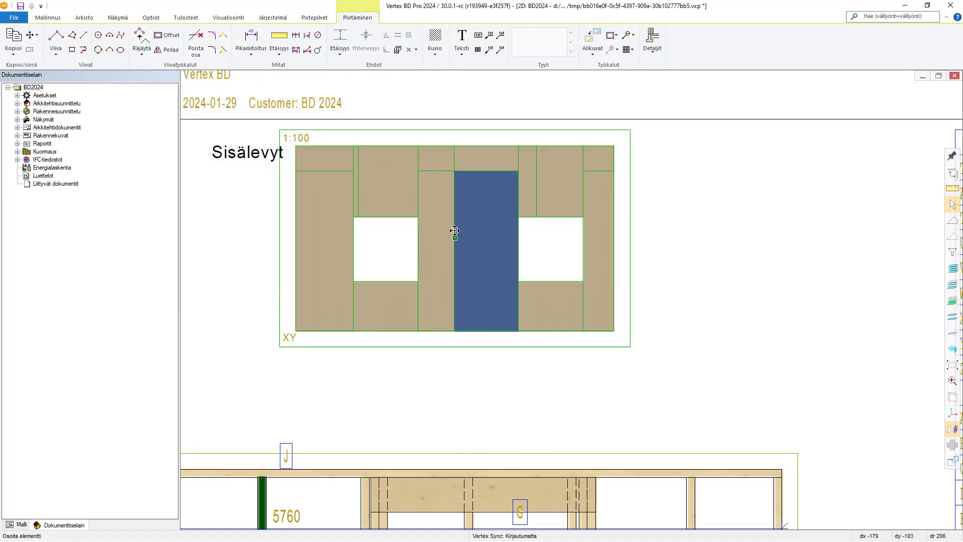
{"action": "left_click_drag", "start_coordinate": [454, 231], "coordinate": [541, 254]}
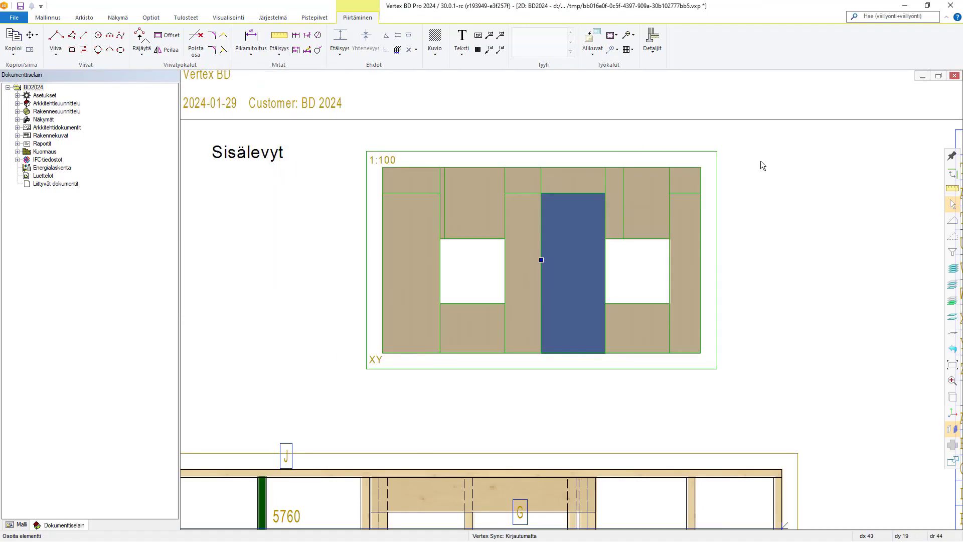
{"action": "scroll", "coordinate": [724, 251], "scroll_direction": "down", "scroll_amount": 3}
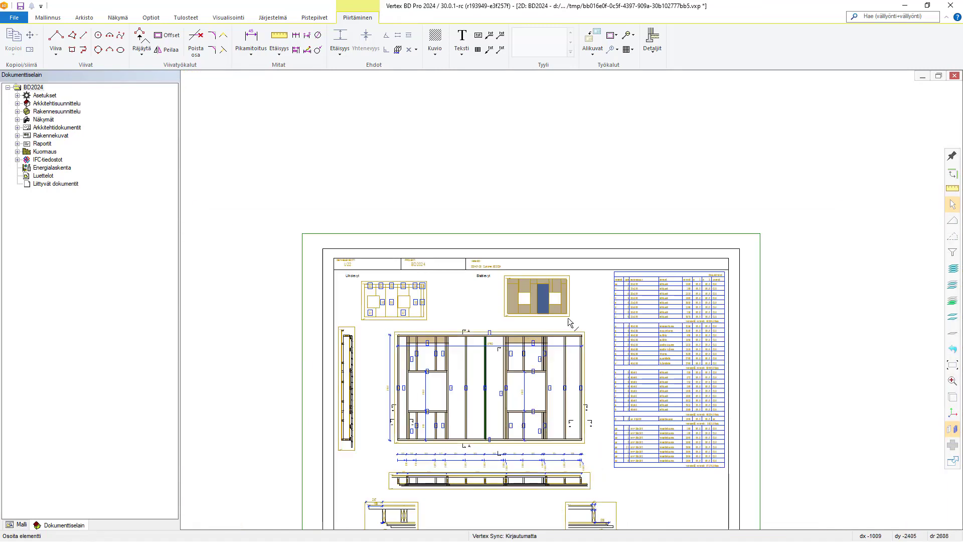
{"action": "scroll", "coordinate": [572, 316], "scroll_direction": "down", "scroll_amount": 2}
{"action": "scroll", "coordinate": [568, 309], "scroll_direction": "up", "scroll_amount": 2}
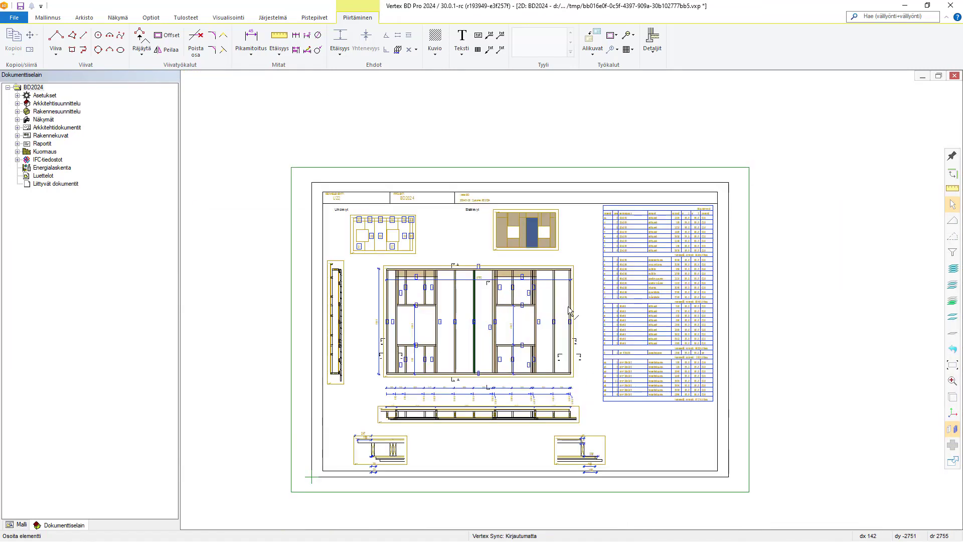